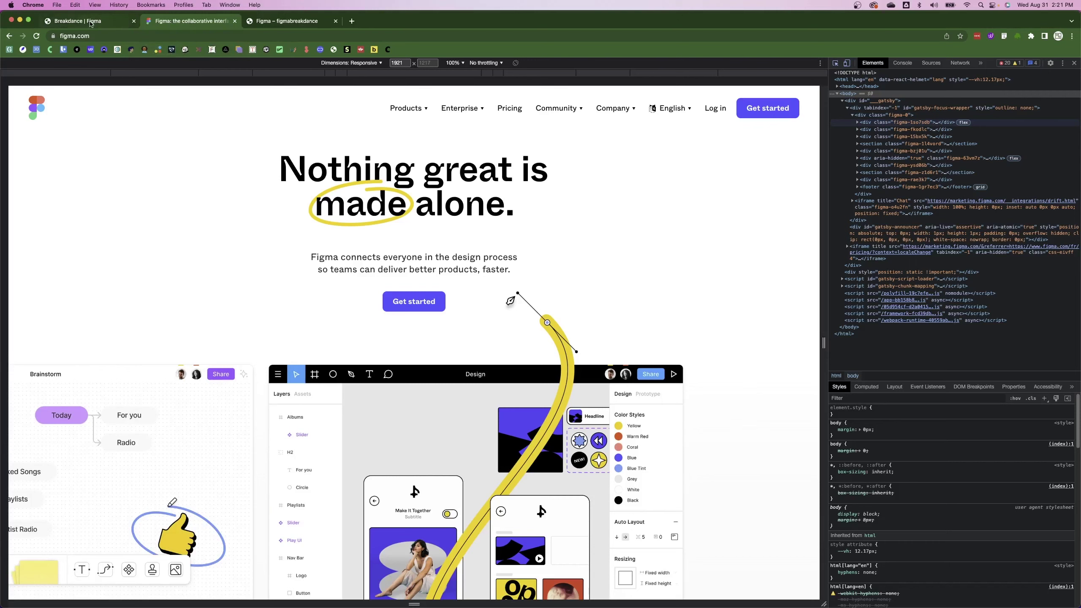
Check the menu on the Figma homepage and set the first menu dropdown's text to "Products" in the Breakdance header.
{"action": "left_click", "coordinate": [91, 21]}
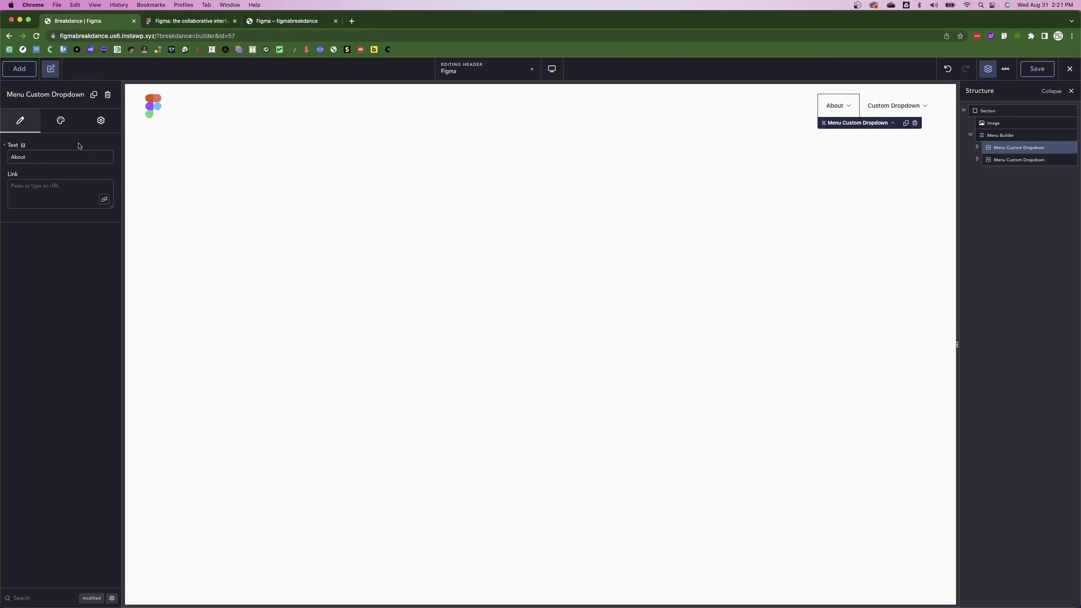
{"action": "left_click", "coordinate": [163, 26]}
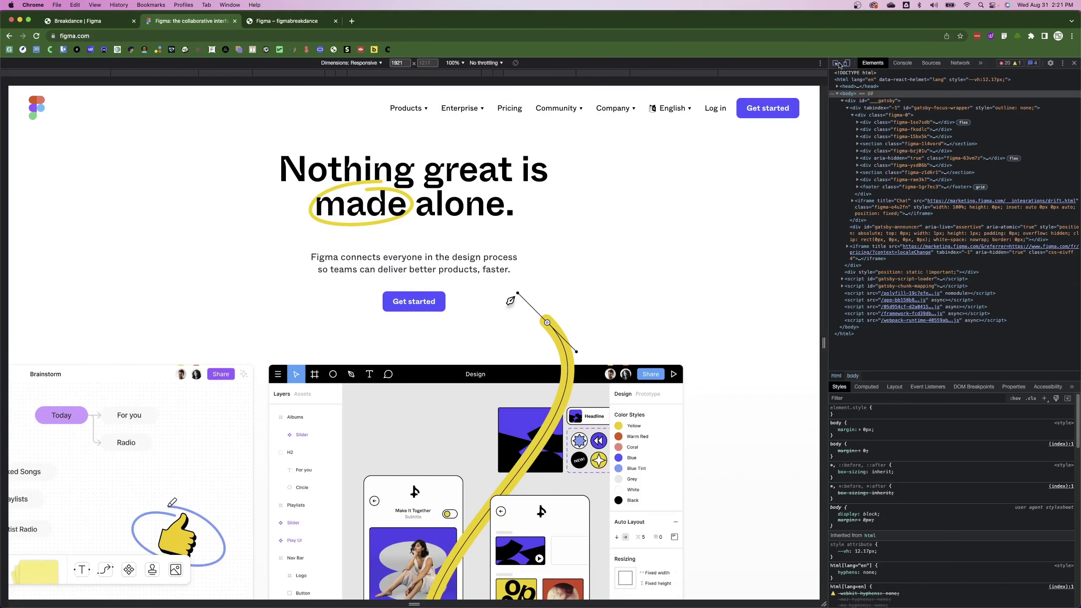
{"action": "left_click", "coordinate": [835, 63]}
{"action": "left_click", "coordinate": [113, 22]}
{"action": "double_click", "coordinate": [53, 153]}
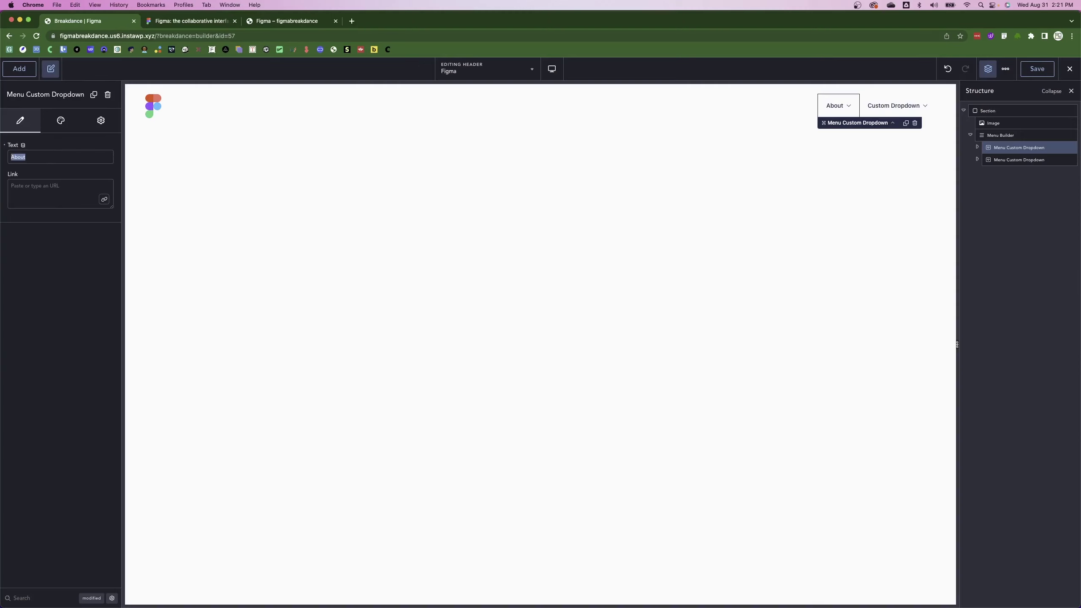
{"action": "type", "text": "Prou"}
{"action": "key", "text": "BackSpace"}
{"action": "type", "text": "d"}
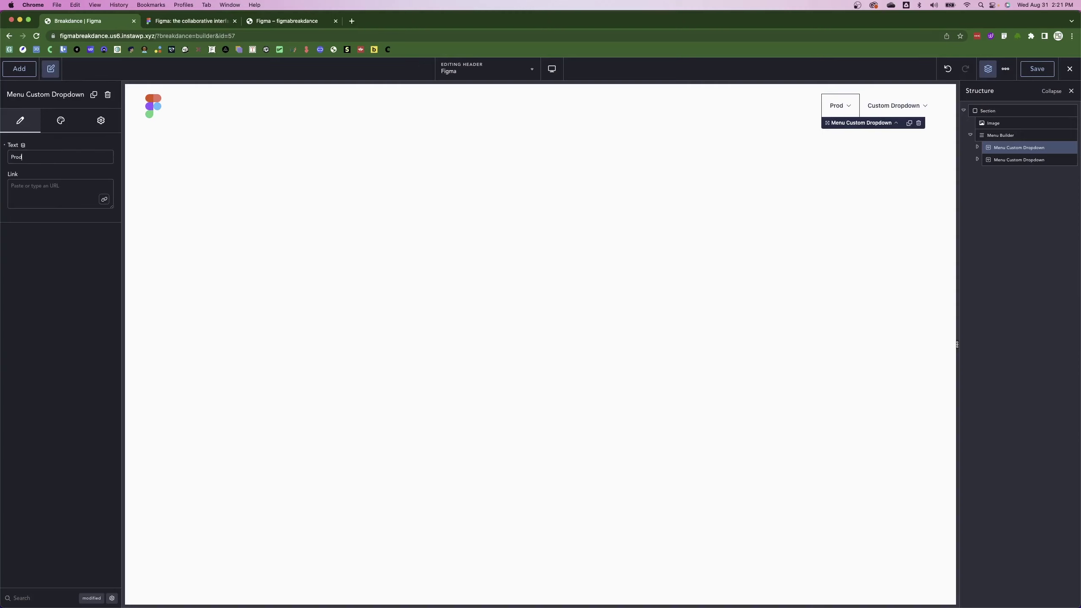
{"action": "type", "text": "uct"}
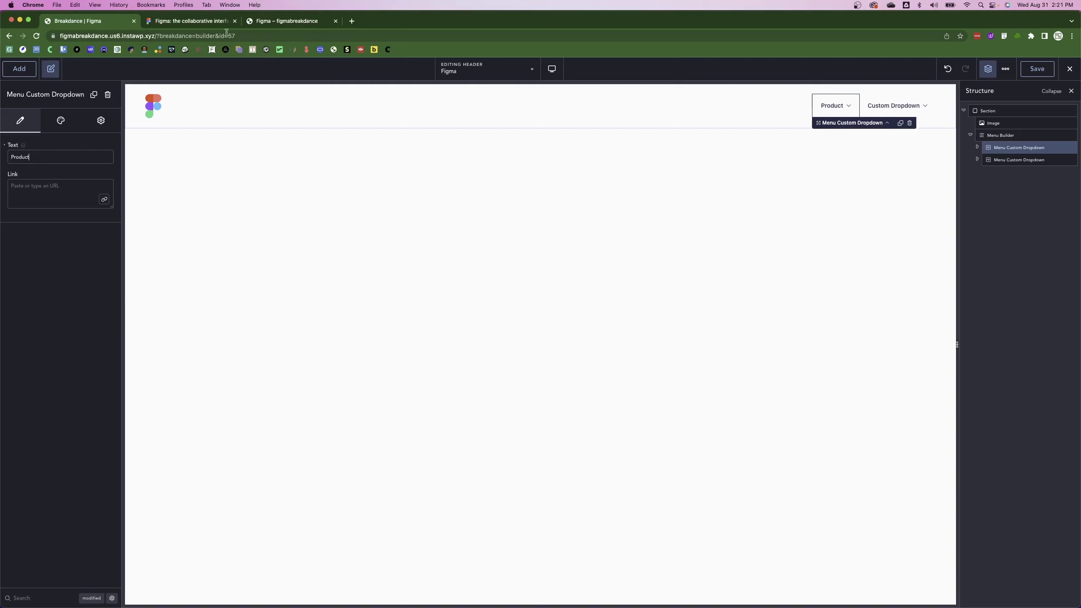
{"action": "left_click", "coordinate": [225, 25]}
{"action": "left_click", "coordinate": [92, 21]}
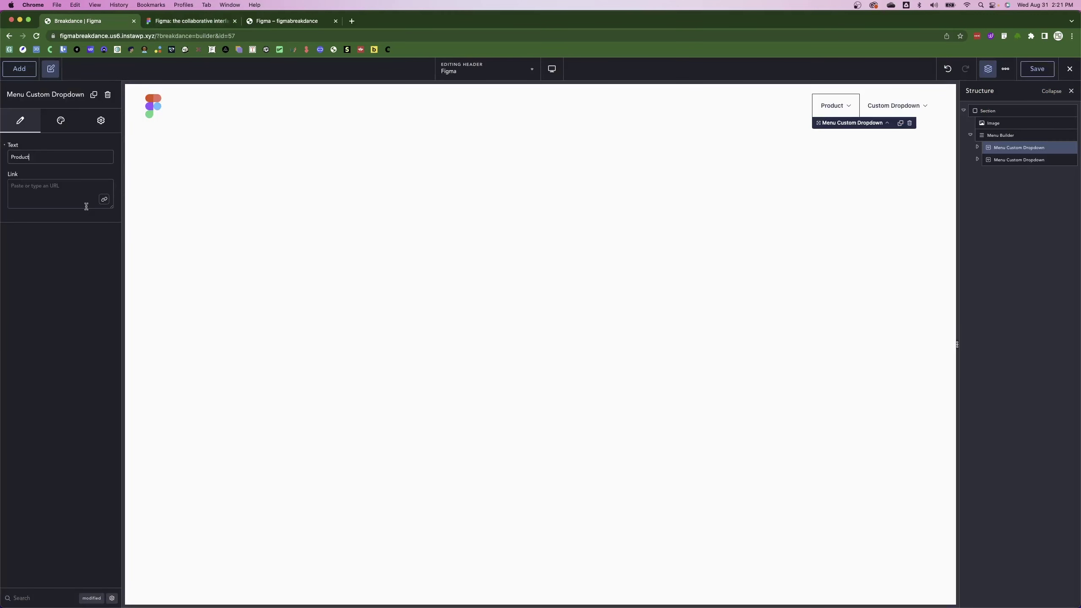
{"action": "type", "text": "s"}
Rename the second menu dropdown as "Enterprise".
{"action": "left_click", "coordinate": [998, 160]}
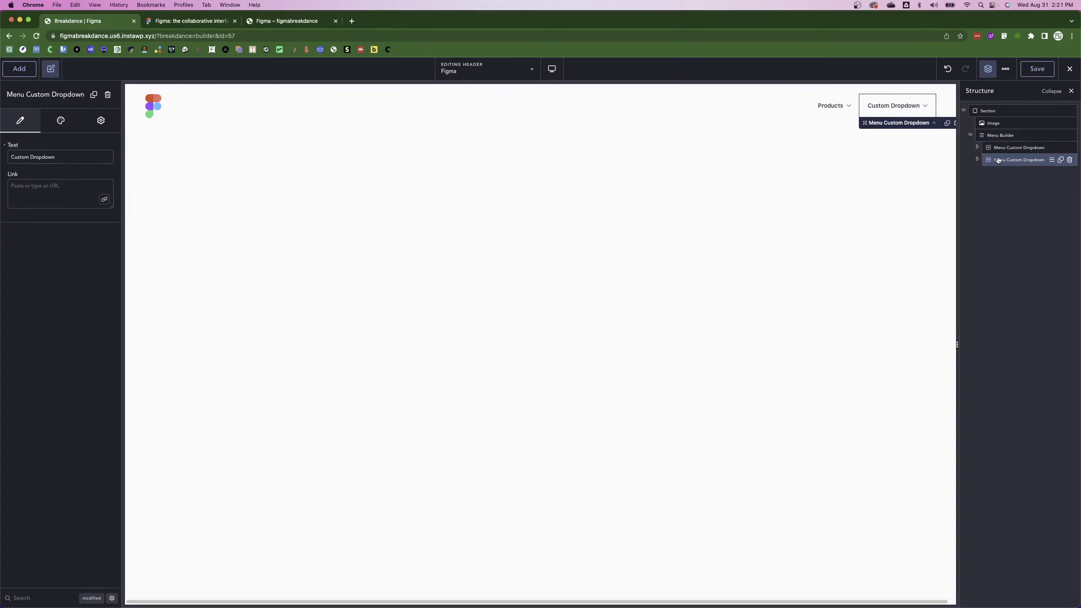
{"action": "triple_click", "coordinate": [62, 158]}
{"action": "type", "text": "Enter"}
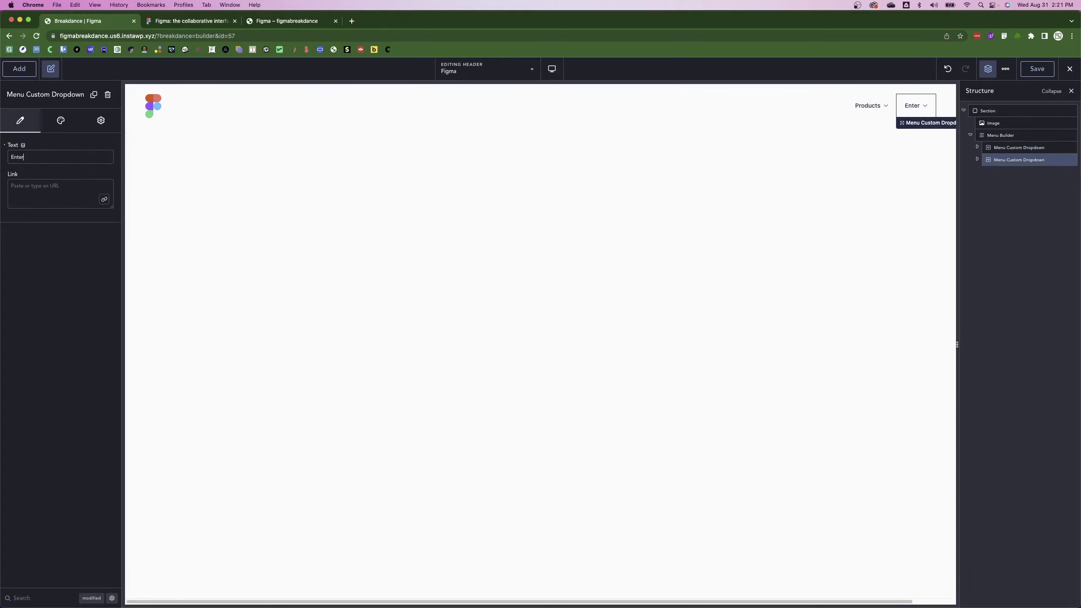
{"action": "type", "text": "prise"}
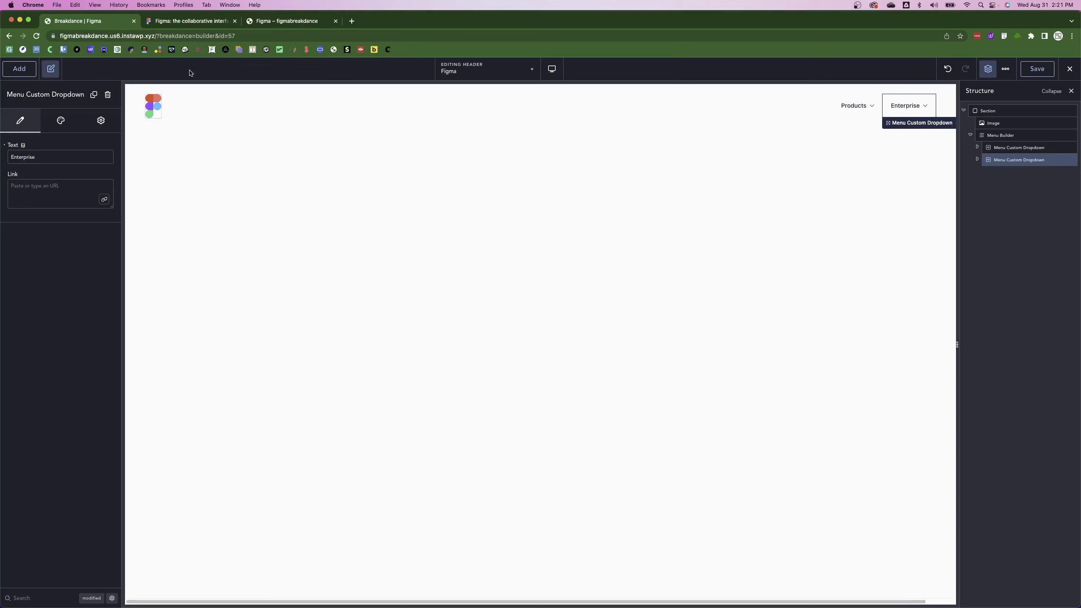
Check the original Figma site's menu, and add a menu link with the text "Pricing" to the Menu Builder.
{"action": "left_click", "coordinate": [185, 27]}
{"action": "left_click", "coordinate": [104, 22]}
{"action": "left_click", "coordinate": [181, 23]}
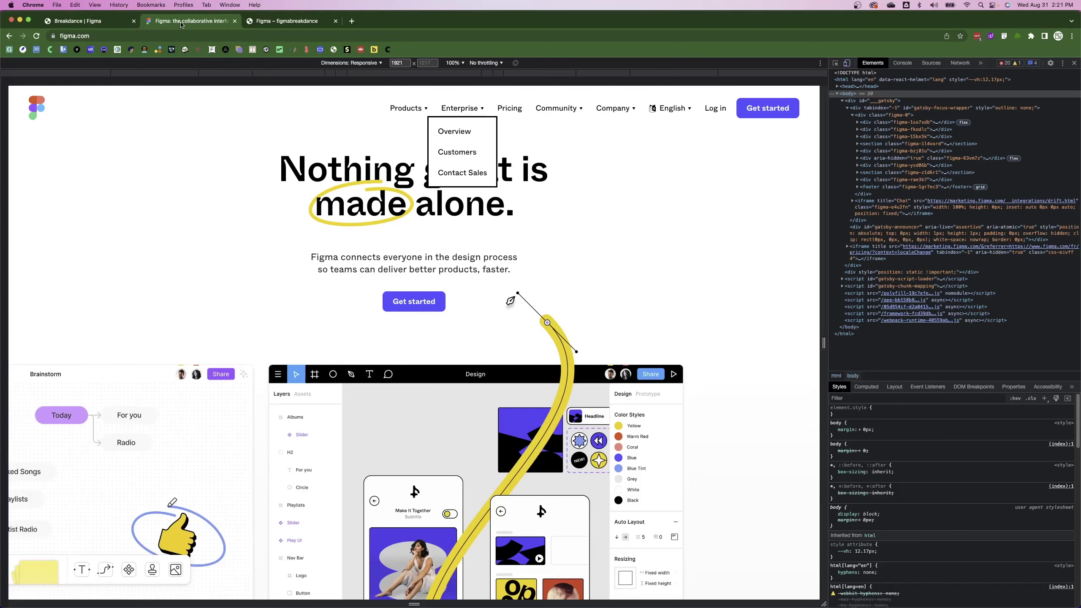
{"action": "left_click", "coordinate": [511, 114]}
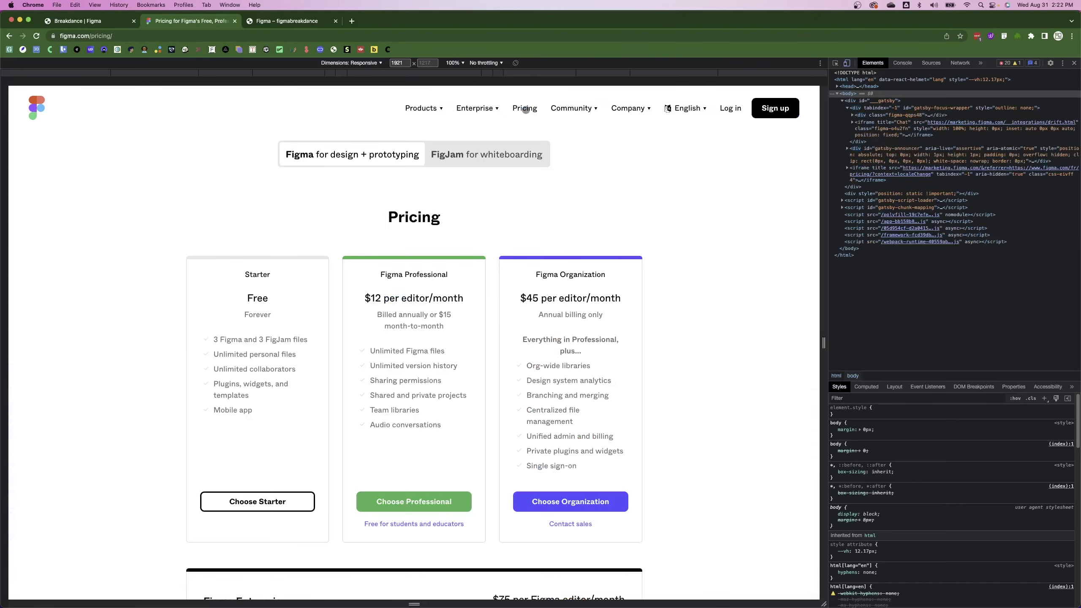
{"action": "left_click", "coordinate": [68, 21]}
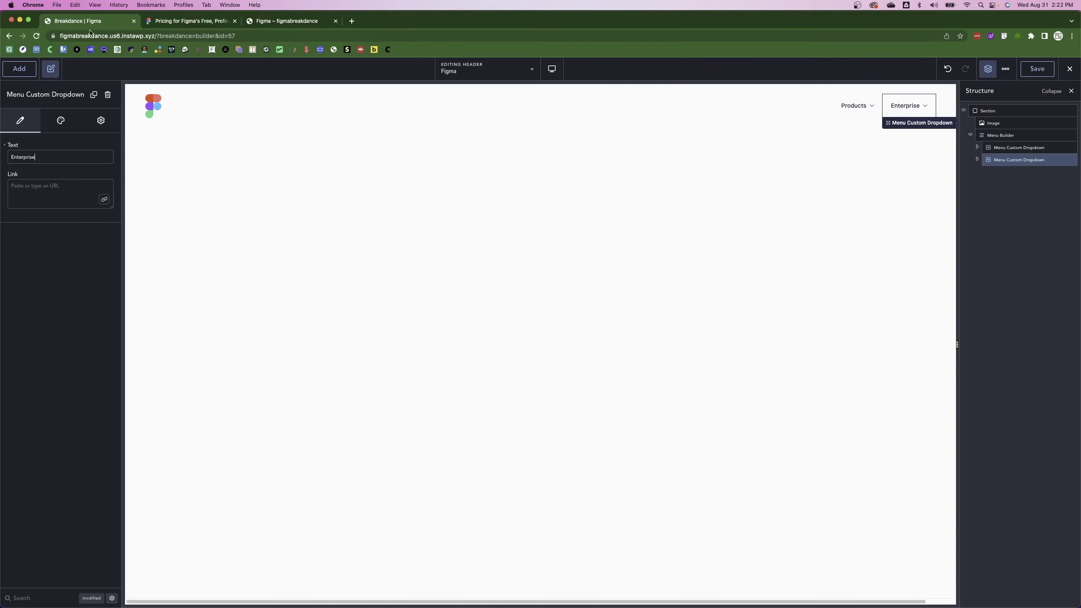
{"action": "left_click", "coordinate": [1024, 137]}
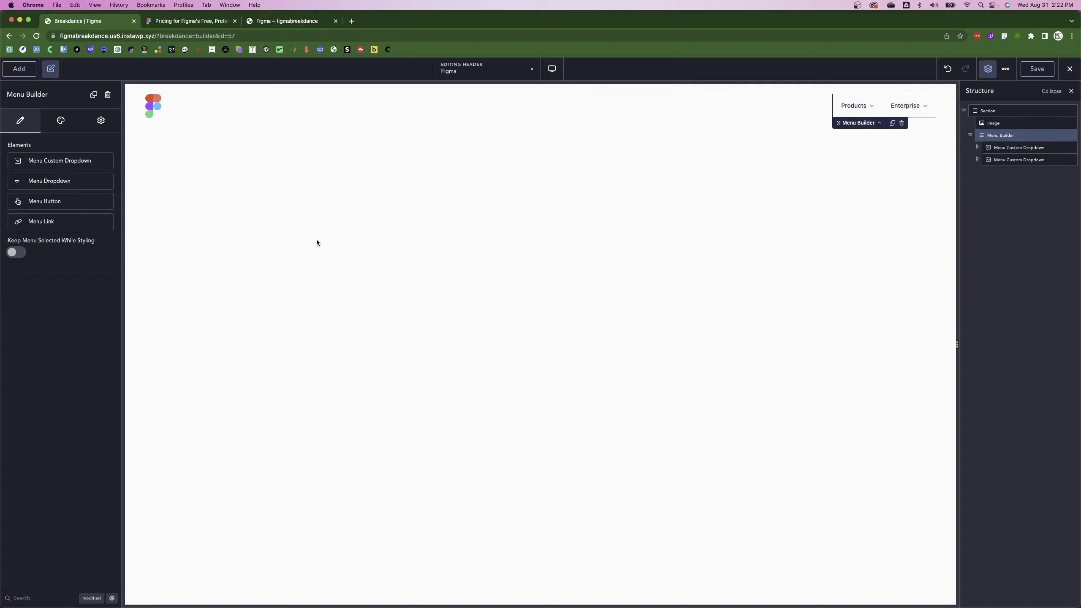
{"action": "left_click", "coordinate": [47, 222]}
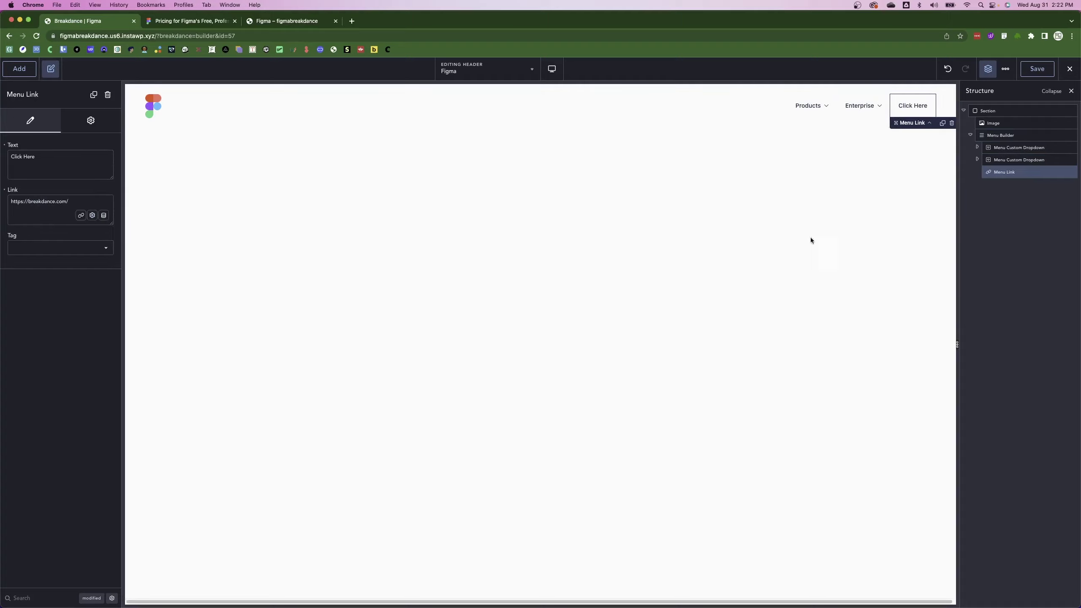
{"action": "double_click", "coordinate": [59, 163]}
{"action": "key", "text": "super+a"}
{"action": "type", "text": "Pricing"}
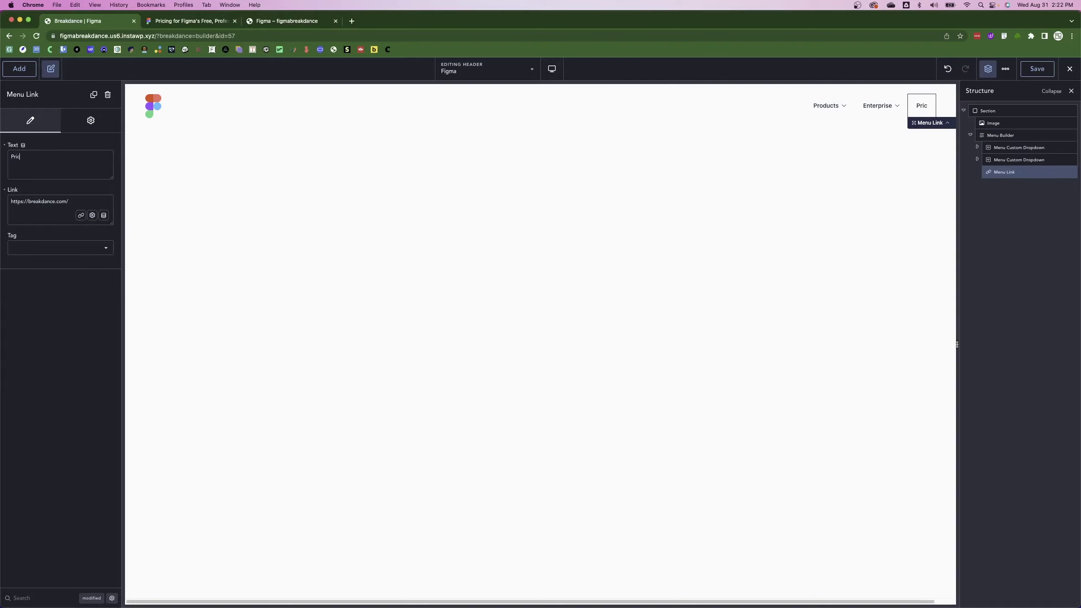
Duplicate the Enterprise dropdown and move the copy below the Pricing link in the menu structure.
{"action": "left_click", "coordinate": [196, 23]}
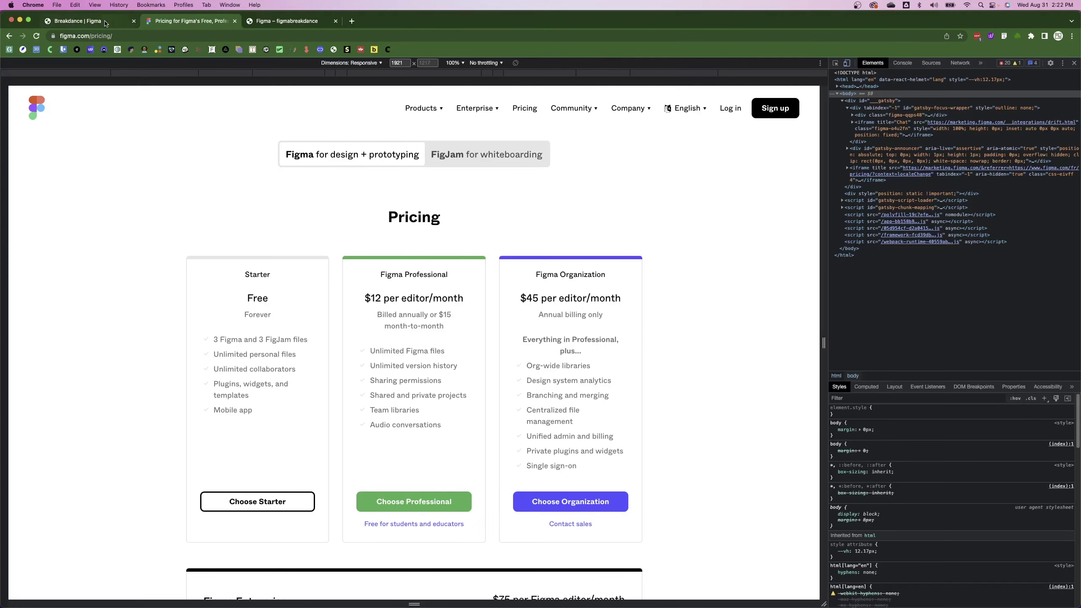
{"action": "left_click", "coordinate": [106, 23]}
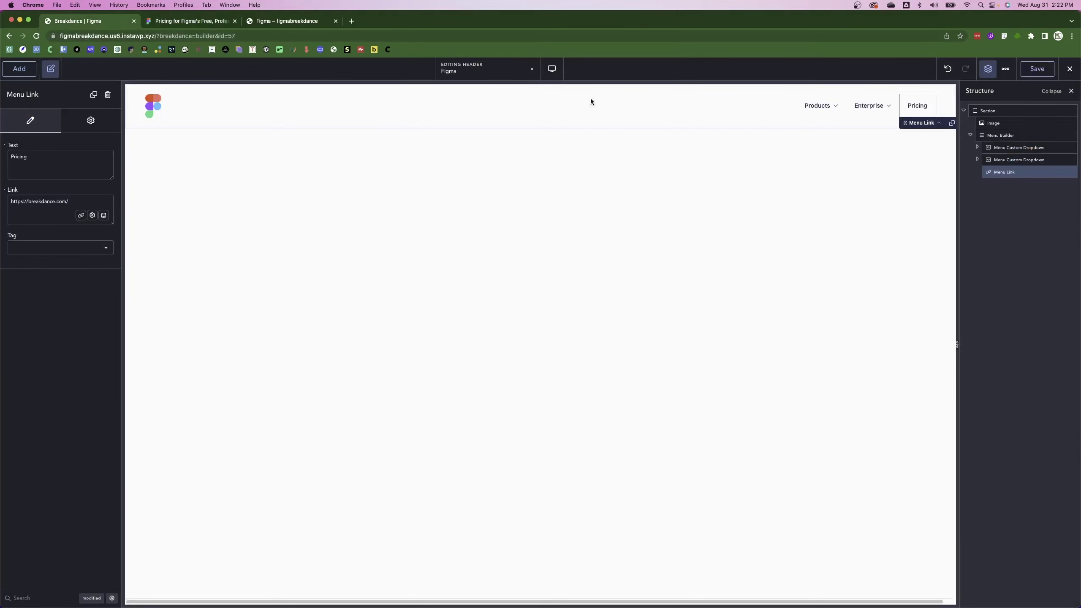
{"action": "left_click", "coordinate": [1042, 162]}
{"action": "left_click", "coordinate": [1062, 160]}
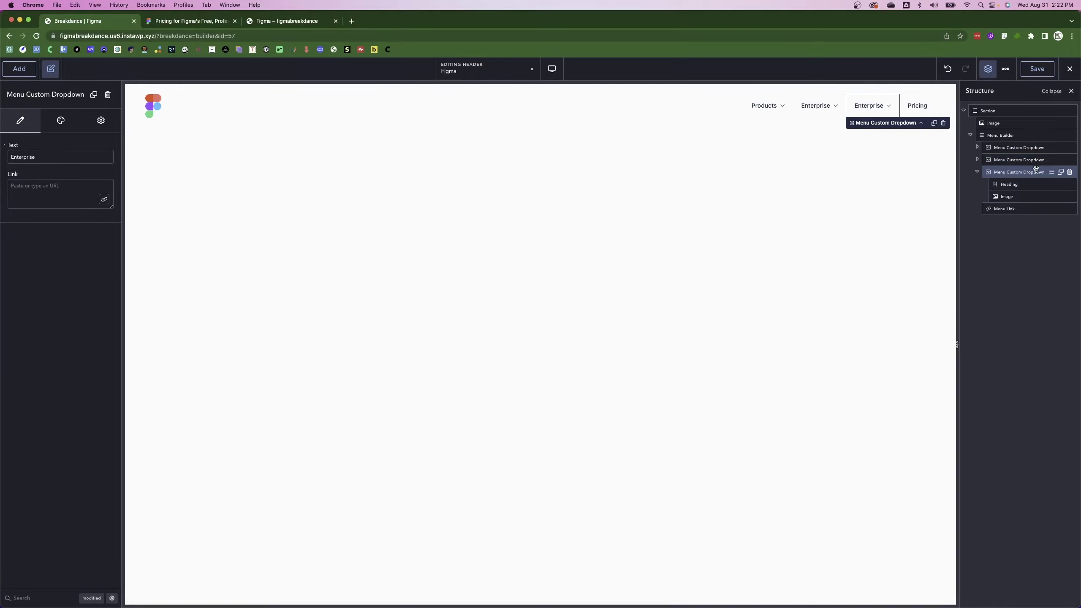
{"action": "left_click", "coordinate": [977, 172]}
{"action": "left_click_drag", "start_coordinate": [992, 172], "coordinate": [988, 206]}
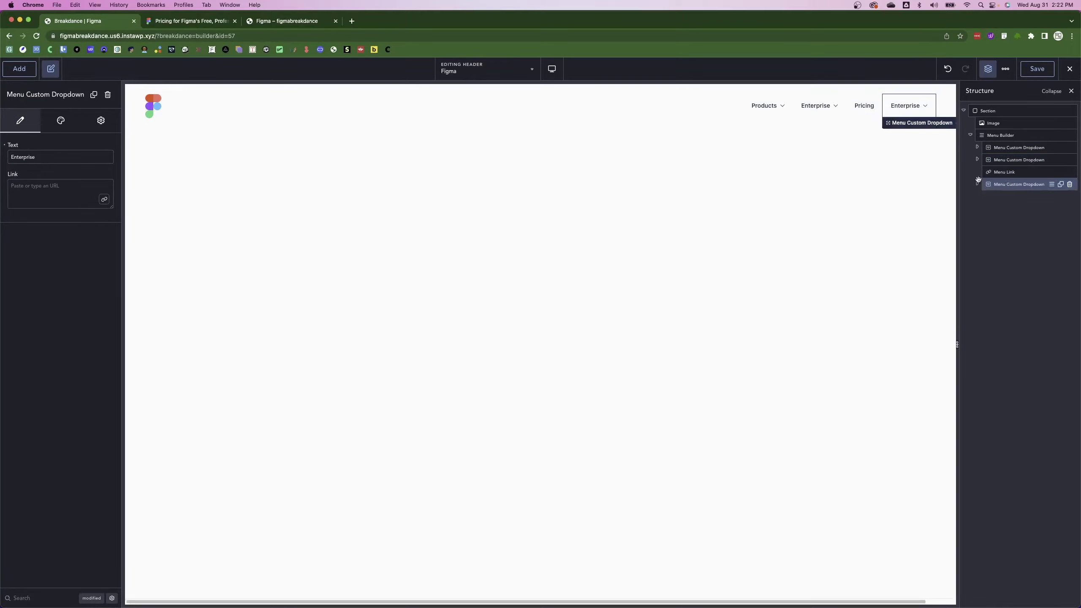
Set the text of the copied dropdown after Pricing to "Community".
{"action": "double_click", "coordinate": [86, 158]}
{"action": "type", "text": "C"}
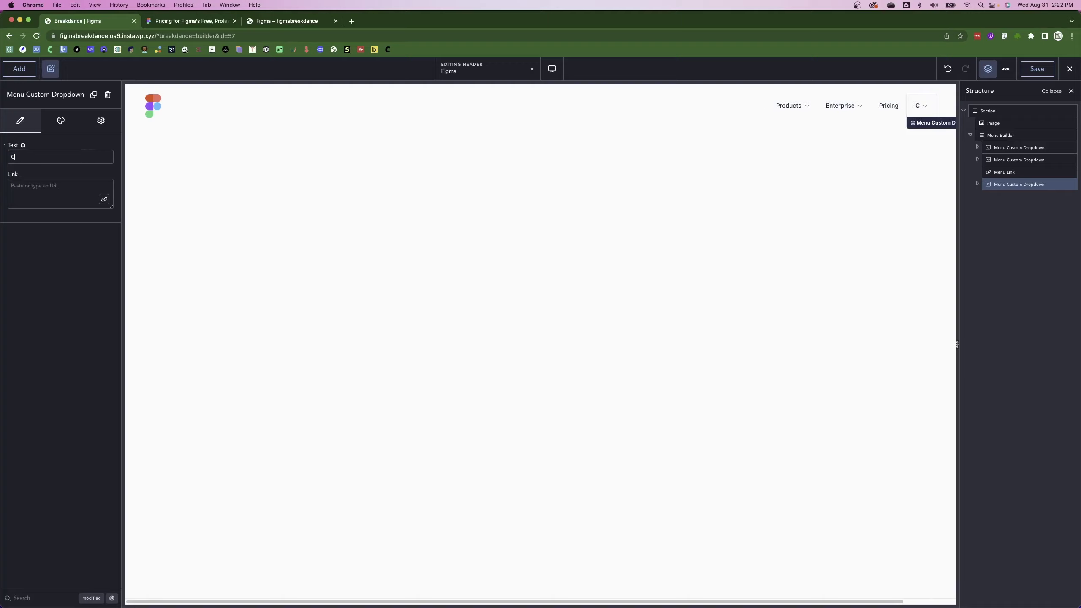
{"action": "type", "text": "ommunity"}
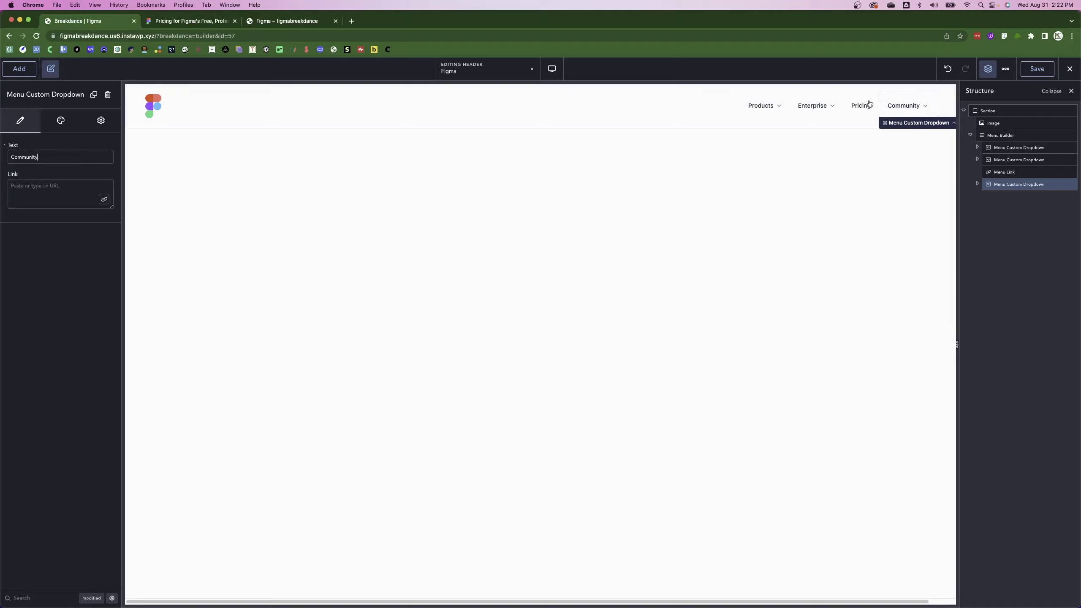
Check the original site's menu order and duplicate the Community dropdown.
{"action": "left_click", "coordinate": [179, 21]}
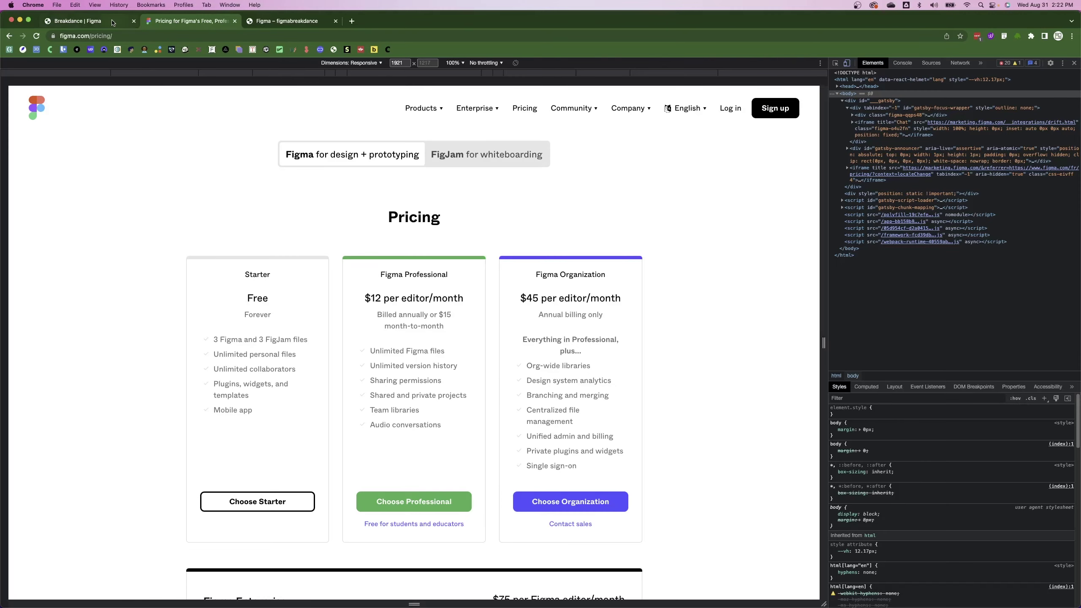
{"action": "left_click", "coordinate": [113, 22]}
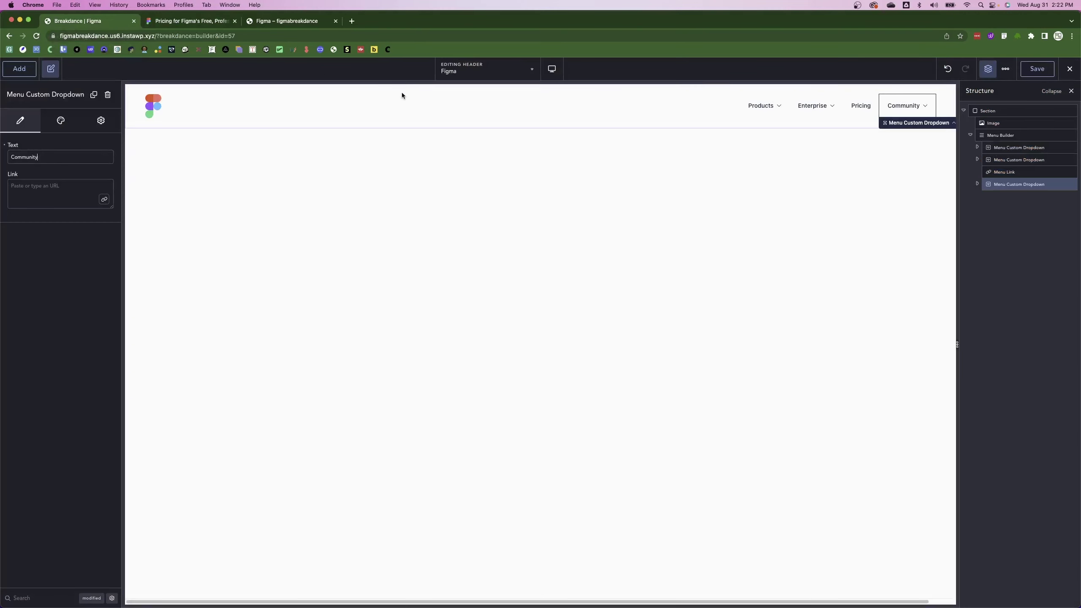
{"action": "mouse_move", "coordinate": [1008, 187]}
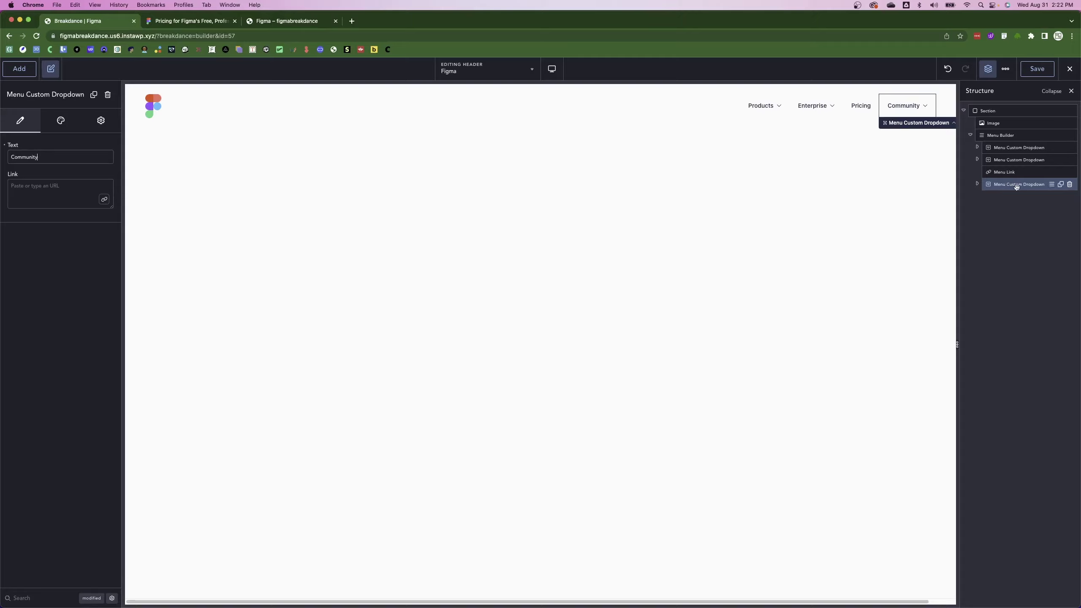
{"action": "left_click", "coordinate": [1062, 185]}
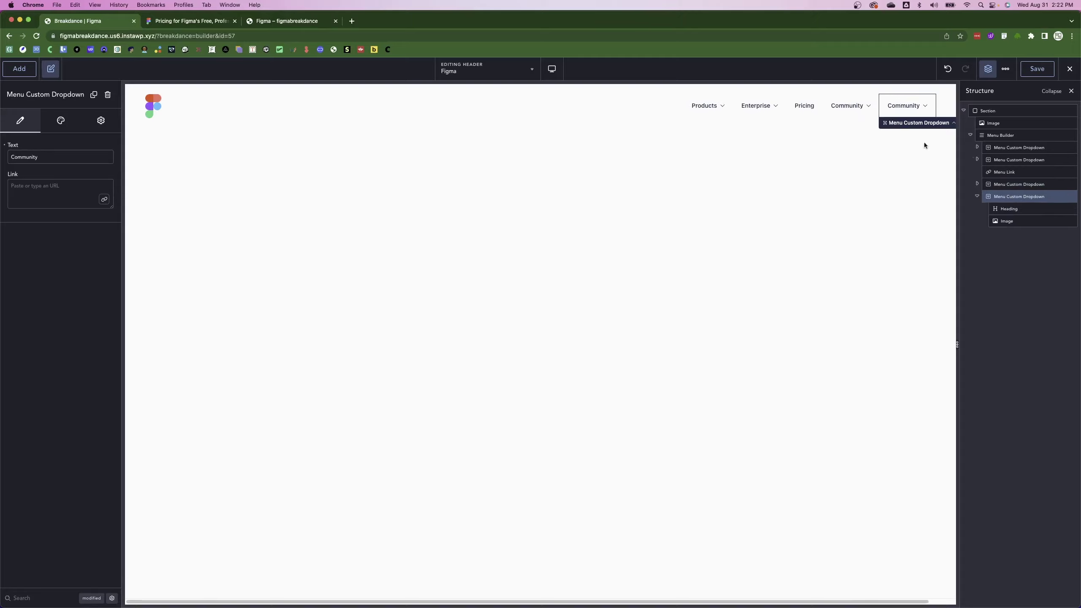
Duplicate the Pricing menu link and move the copy to the end of the menu, after both Community dropdowns.
{"action": "left_click", "coordinate": [159, 25]}
{"action": "left_click", "coordinate": [111, 21]}
{"action": "left_click", "coordinate": [1024, 172]}
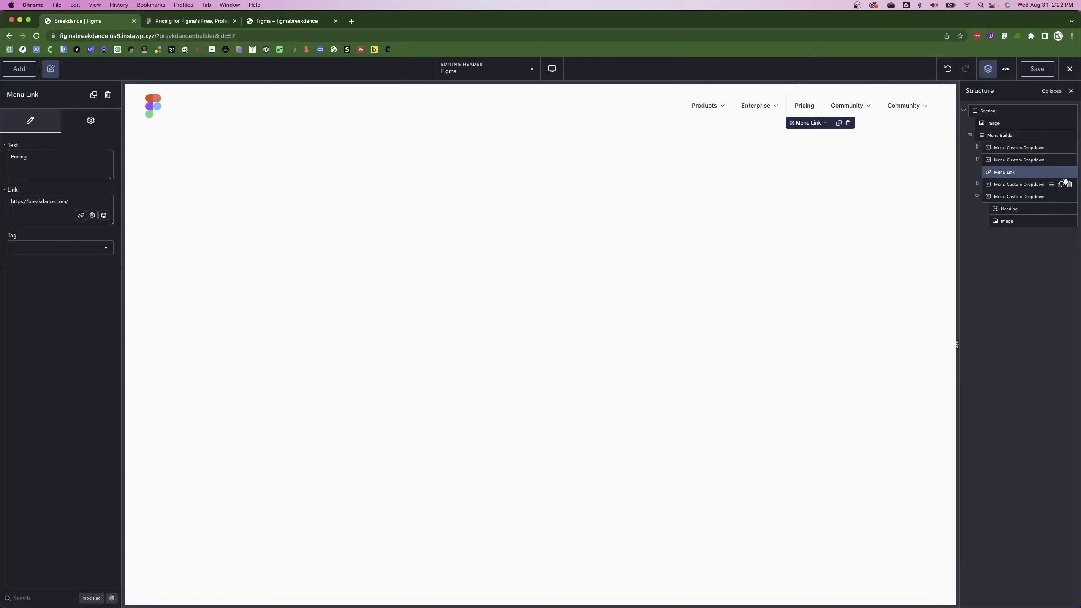
{"action": "left_click", "coordinate": [1061, 172]}
{"action": "left_click_drag", "start_coordinate": [1026, 184], "coordinate": [1003, 253]}
{"action": "left_click", "coordinate": [977, 197]}
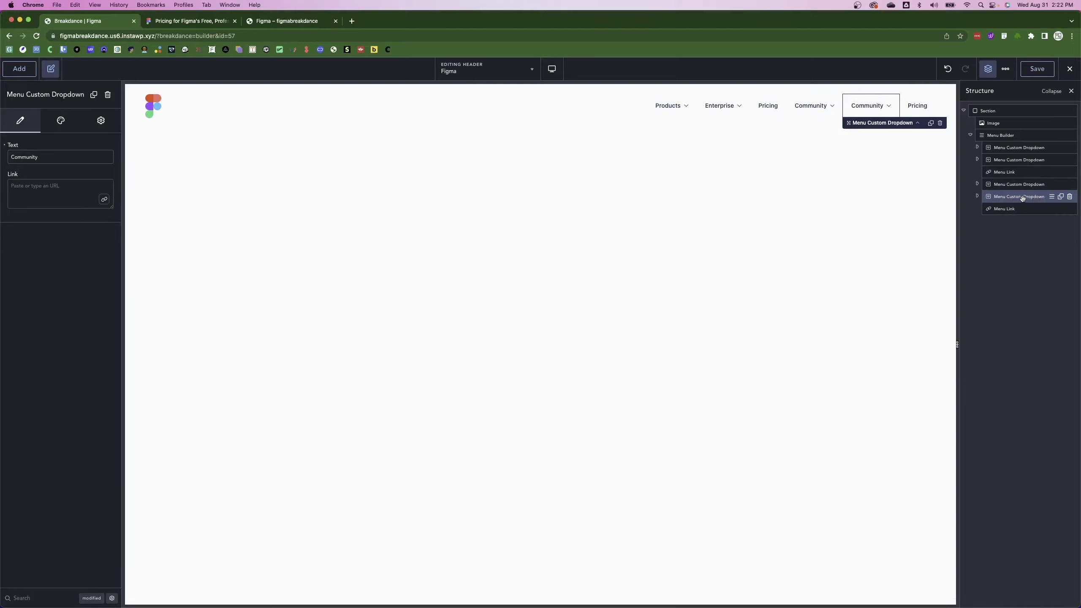
Rename the second Community dropdown as "Company", matching the original Figma site's menu.
{"action": "double_click", "coordinate": [78, 162]}
{"action": "left_click", "coordinate": [158, 22]}
{"action": "left_click", "coordinate": [108, 23]}
{"action": "type", "text": "Company"}
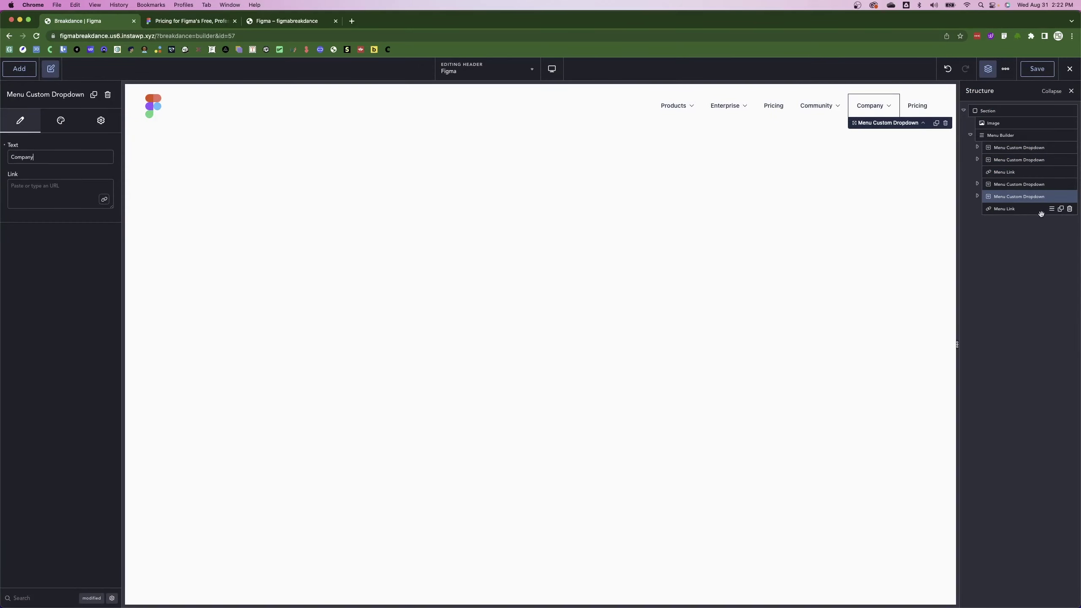
Set the text of the last menu link to "Login".
{"action": "left_click", "coordinate": [1018, 211]}
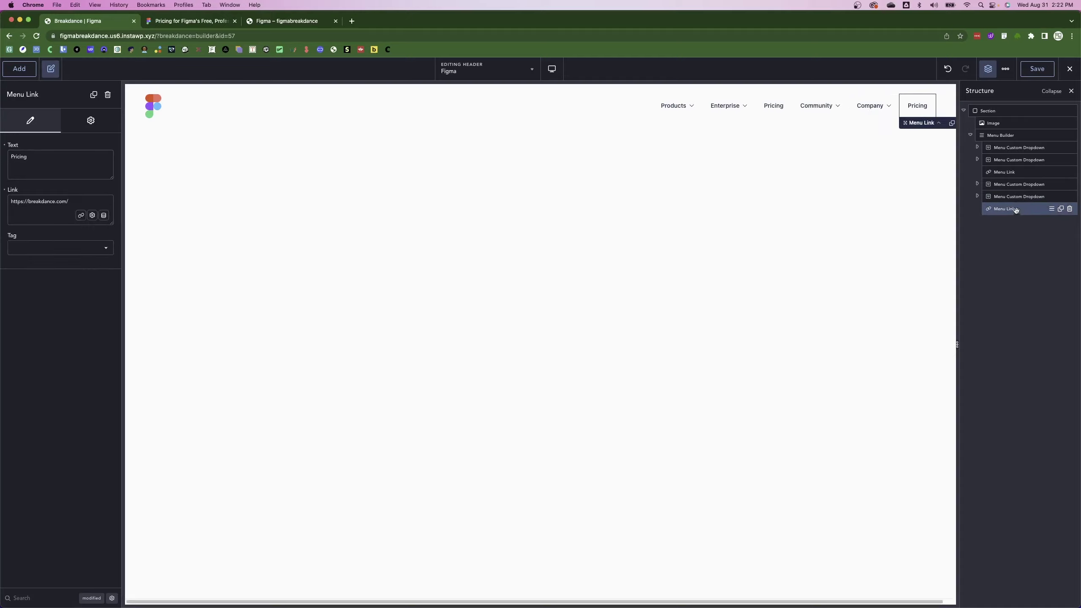
{"action": "double_click", "coordinate": [36, 161]}
{"action": "type", "text": "Login"}
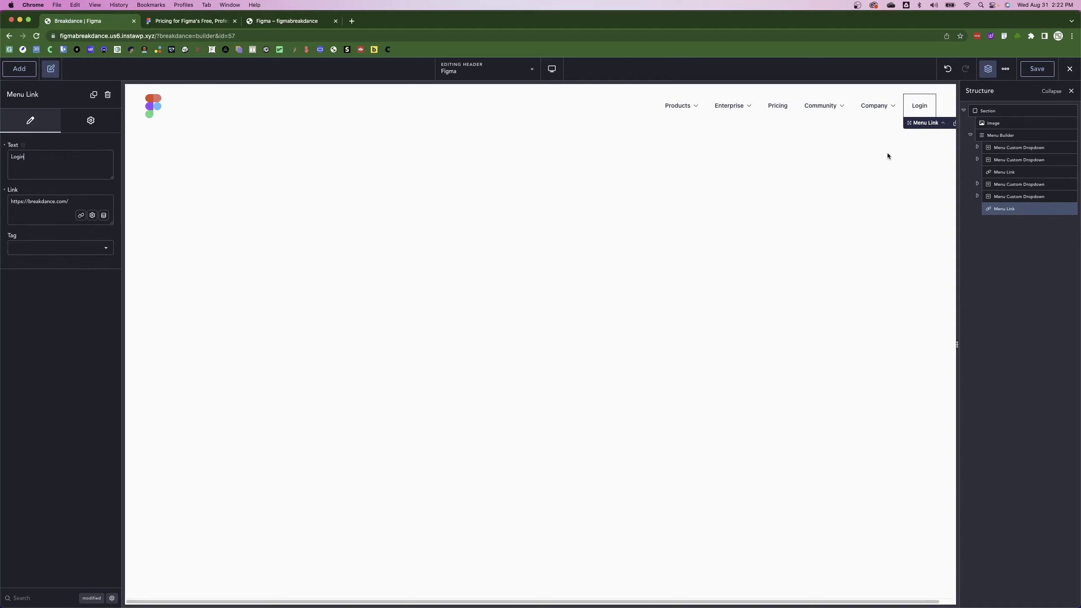
Check the original Figma homepage's header and add a menu button with the text "Get Started" at the end of the menu.
{"action": "left_click", "coordinate": [290, 23]}
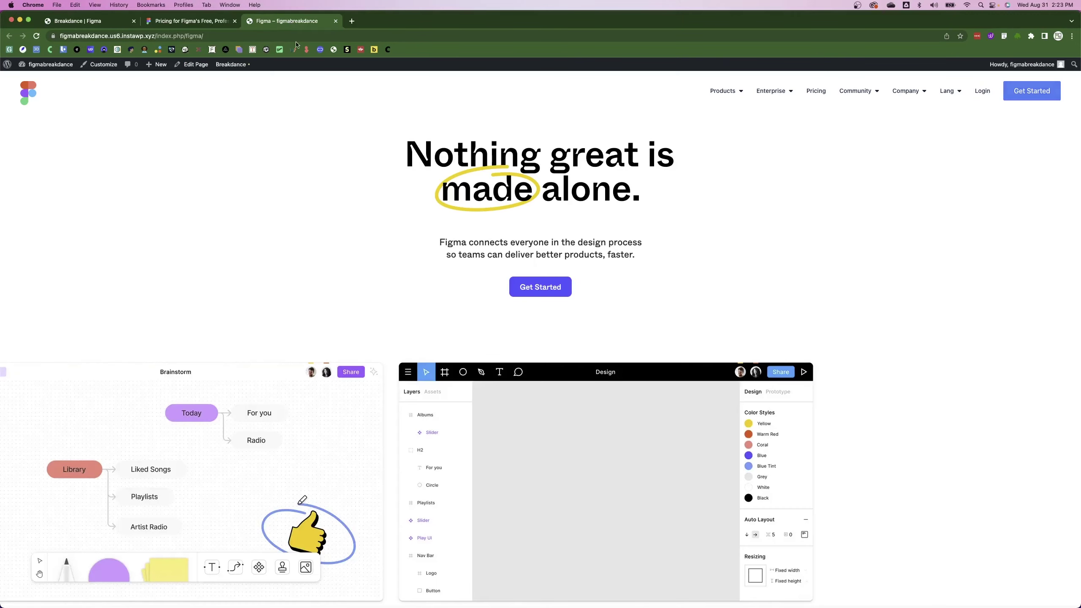
{"action": "left_click", "coordinate": [211, 22]}
{"action": "key", "text": "super+alt+i"}
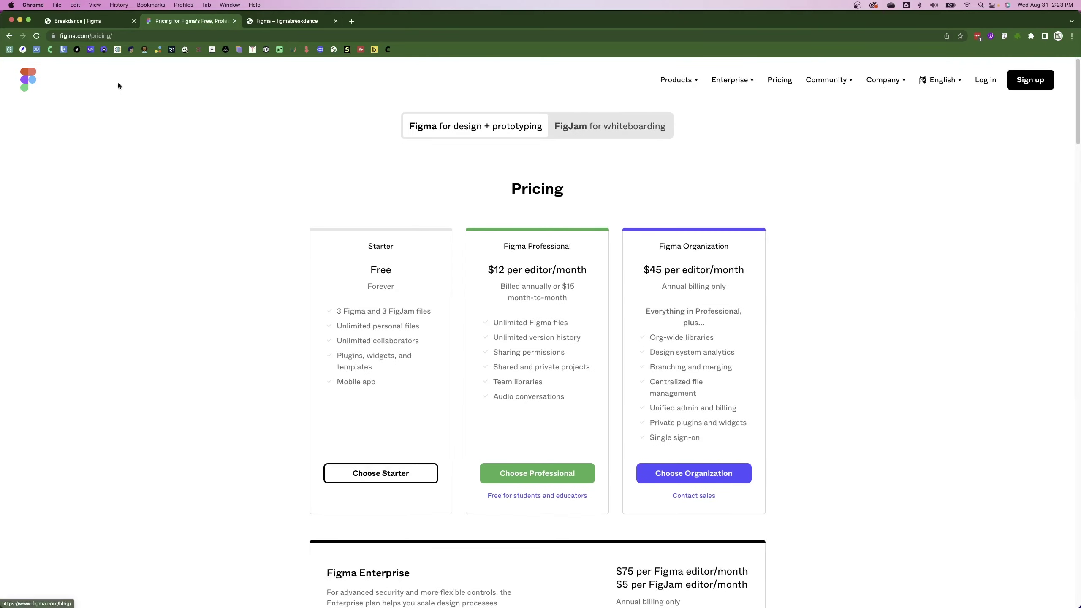
{"action": "left_click", "coordinate": [24, 82]}
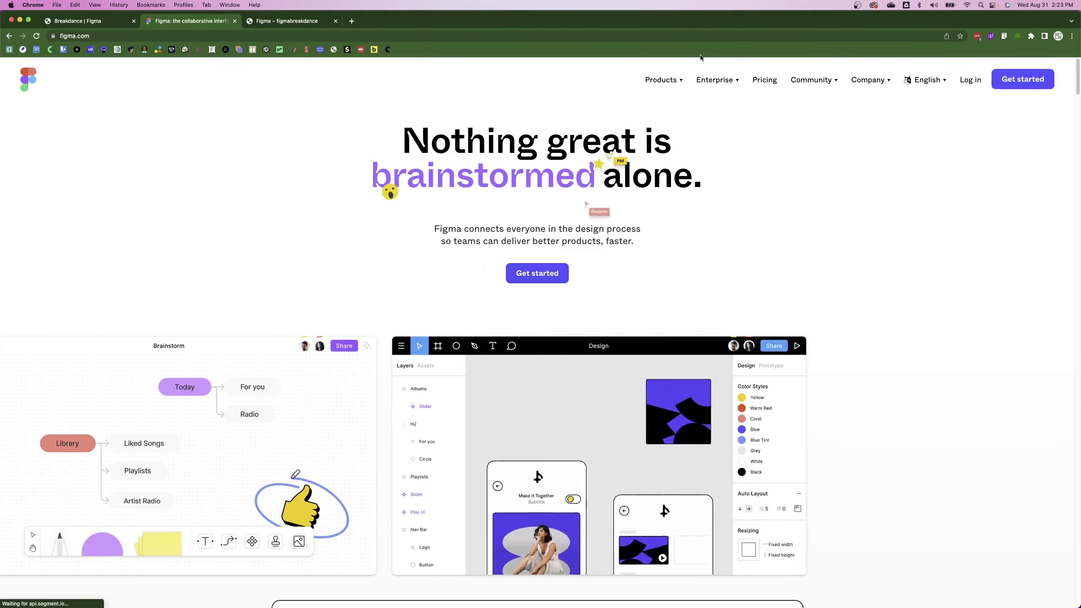
{"action": "left_click", "coordinate": [101, 27]}
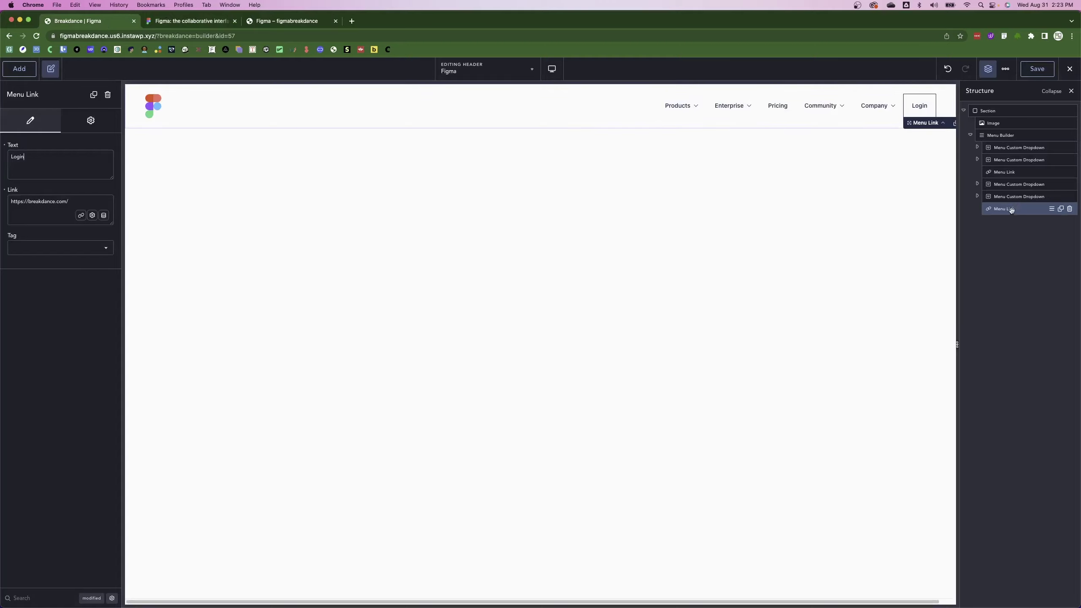
{"action": "left_click", "coordinate": [1006, 136]}
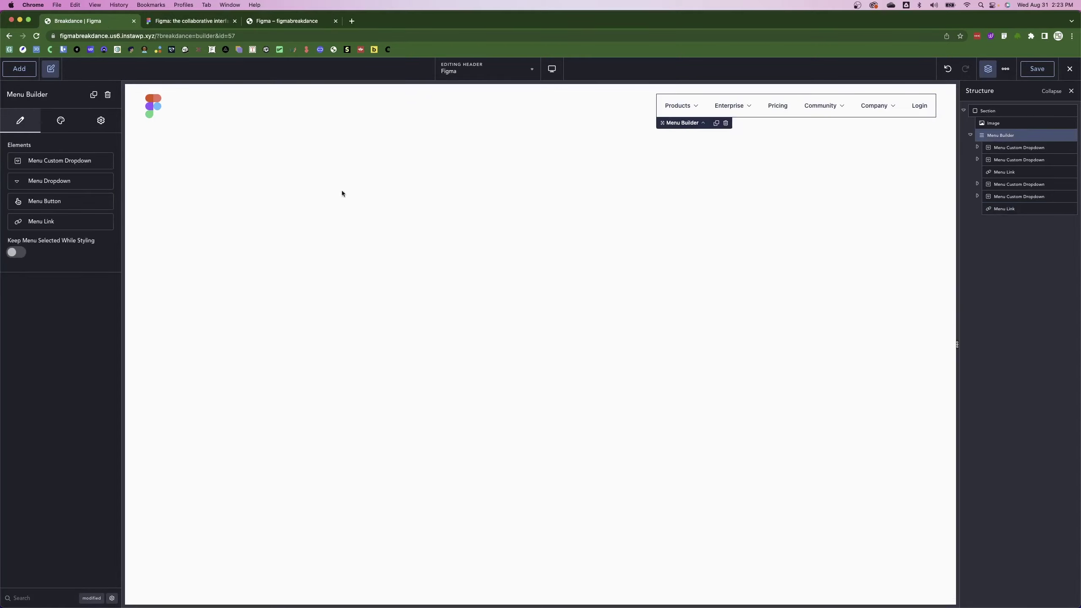
{"action": "left_click", "coordinate": [53, 201]}
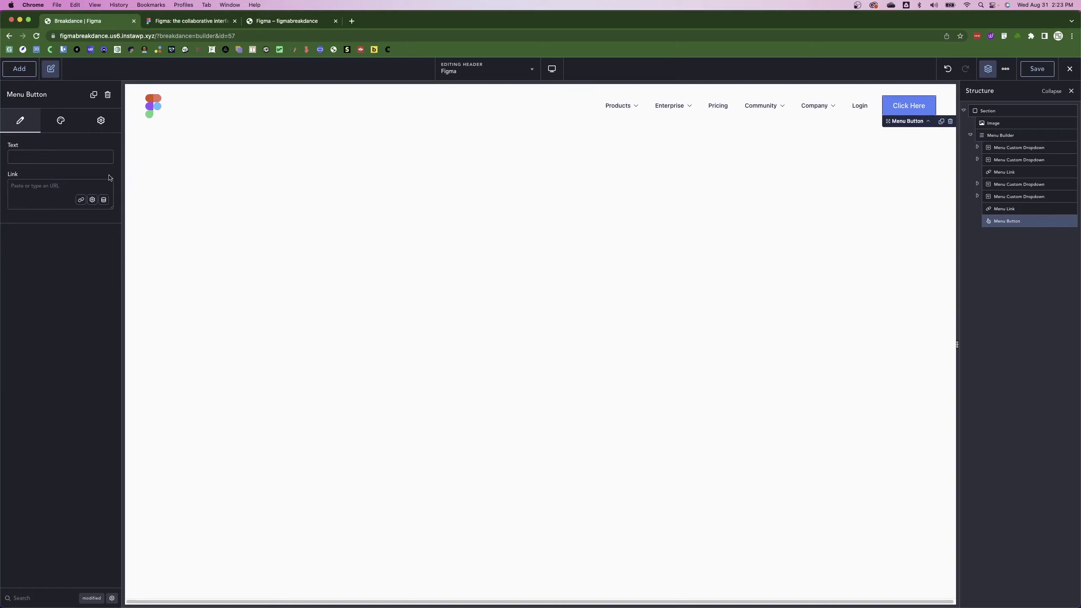
{"action": "left_click", "coordinate": [56, 159]}
{"action": "type", "text": "Get"}
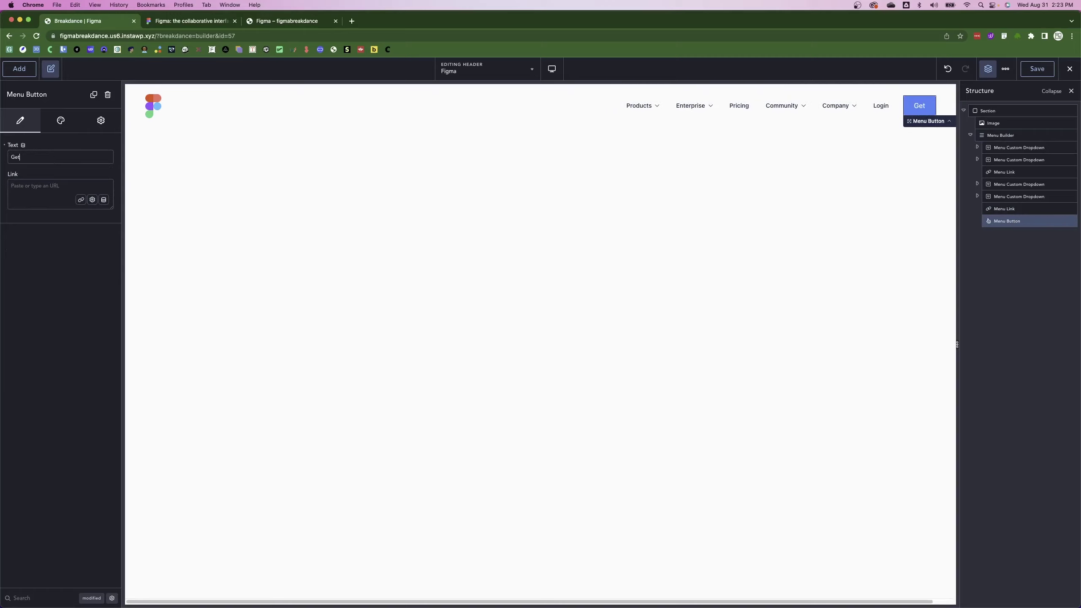
{"action": "type", "text": " Started"}
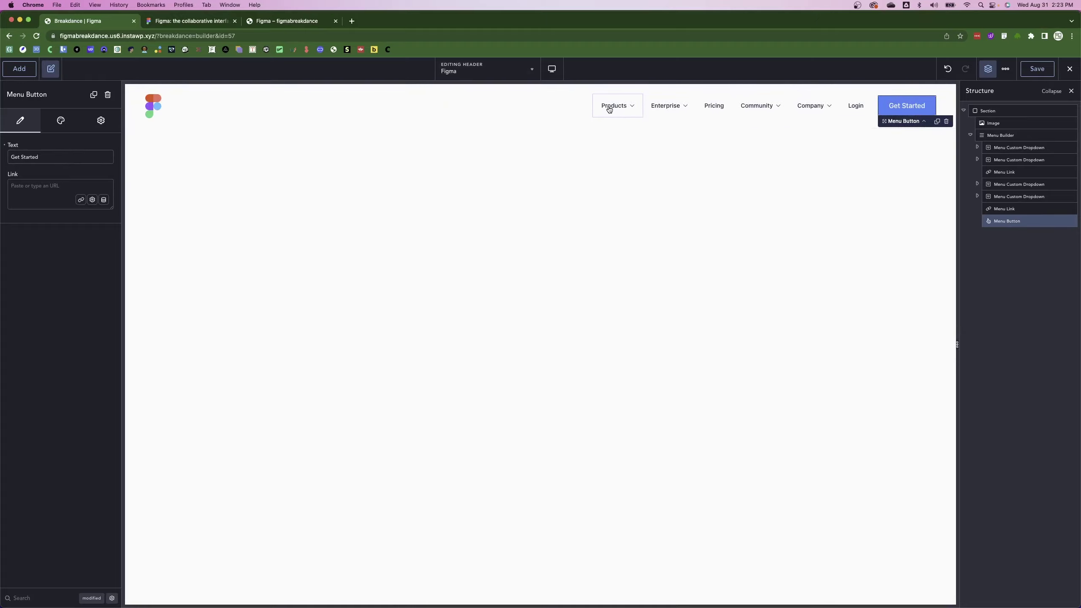
Examine the original Figma homepage's dropdown menus and inspect the Products menu item's font and padding.
{"action": "left_click", "coordinate": [183, 26]}
{"action": "mouse_move", "coordinate": [736, 85]}
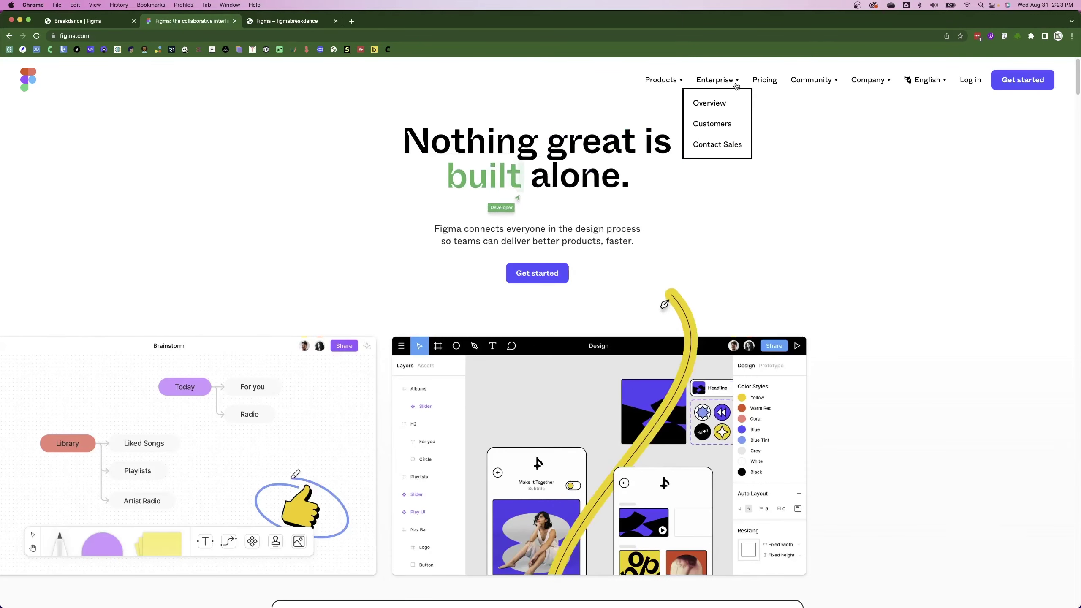
{"action": "mouse_move", "coordinate": [936, 83]}
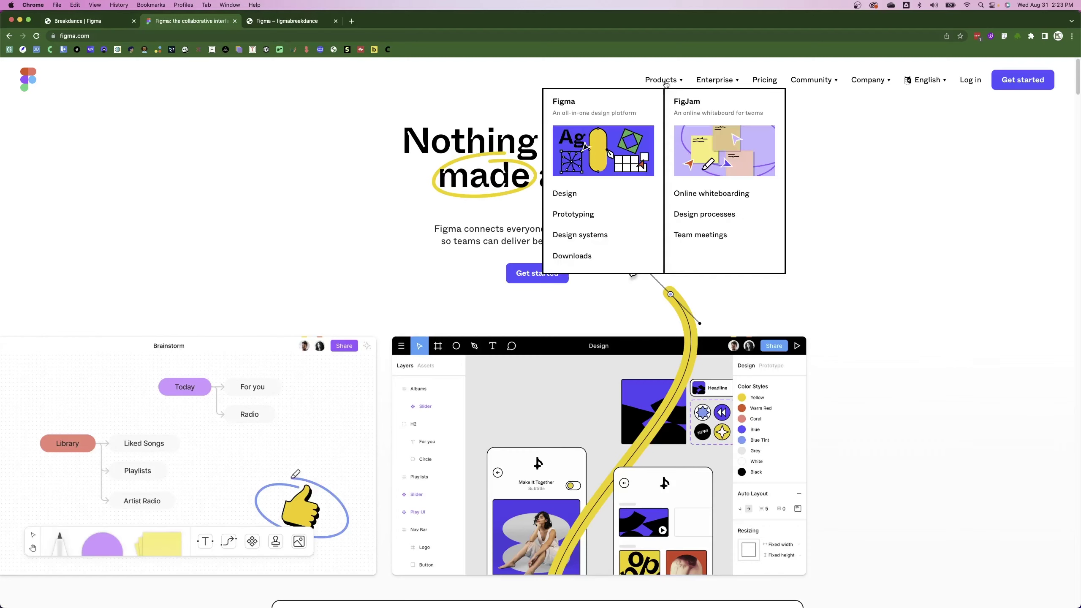
{"action": "left_click", "coordinate": [79, 21]}
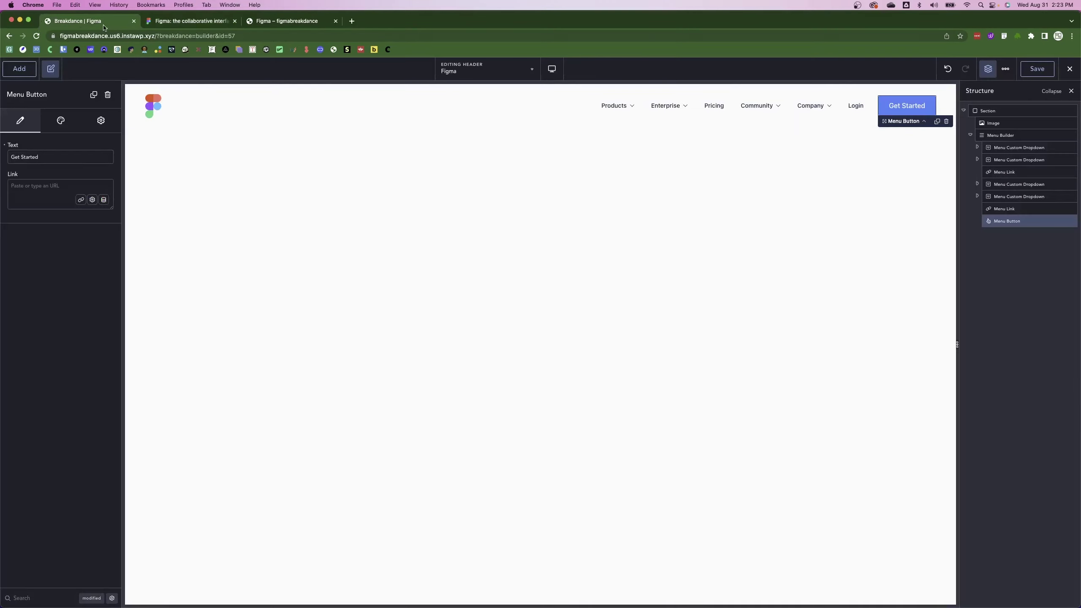
{"action": "left_click", "coordinate": [207, 21]}
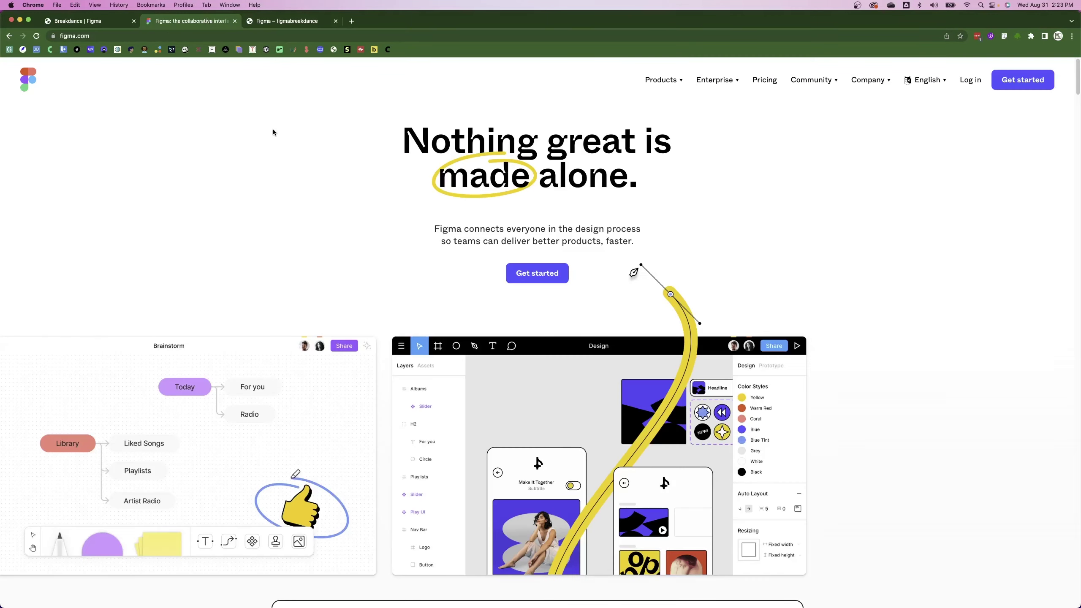
{"action": "key", "text": "super+alt+i"}
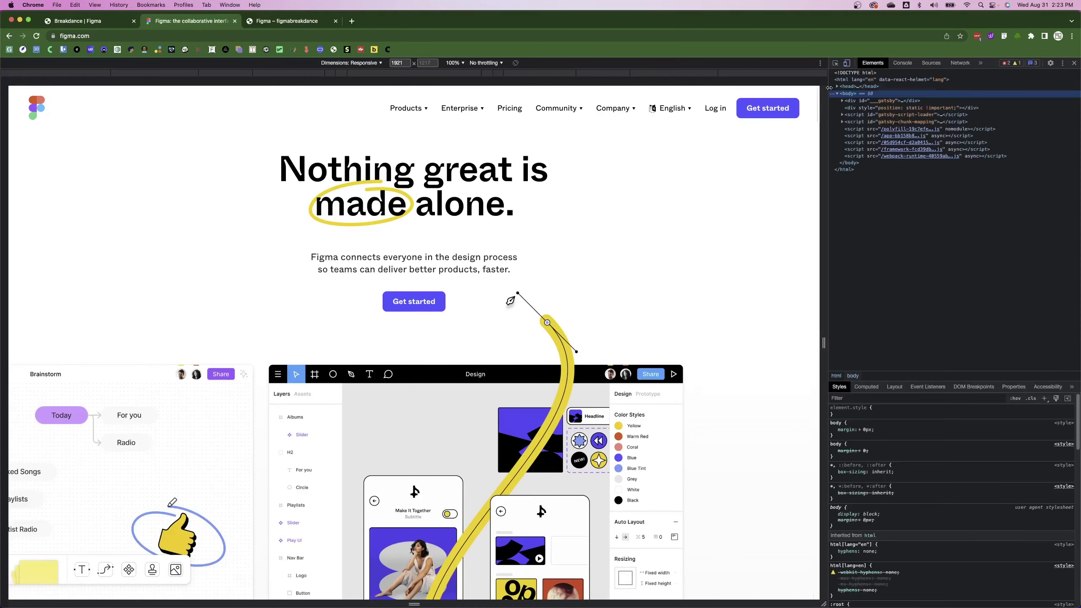
{"action": "left_click", "coordinate": [835, 63]}
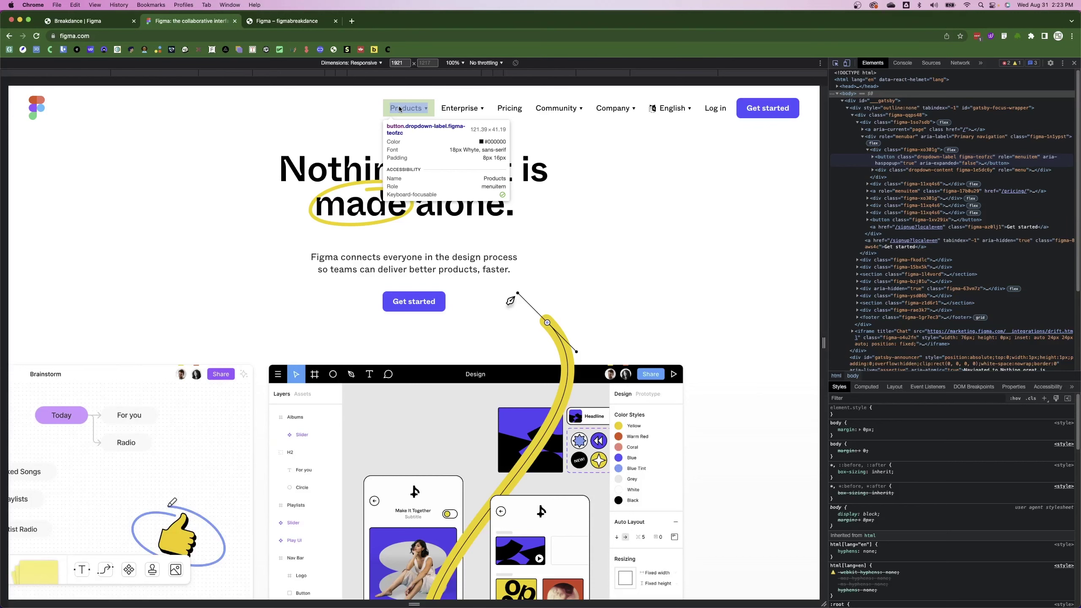
{"action": "left_click", "coordinate": [110, 22]}
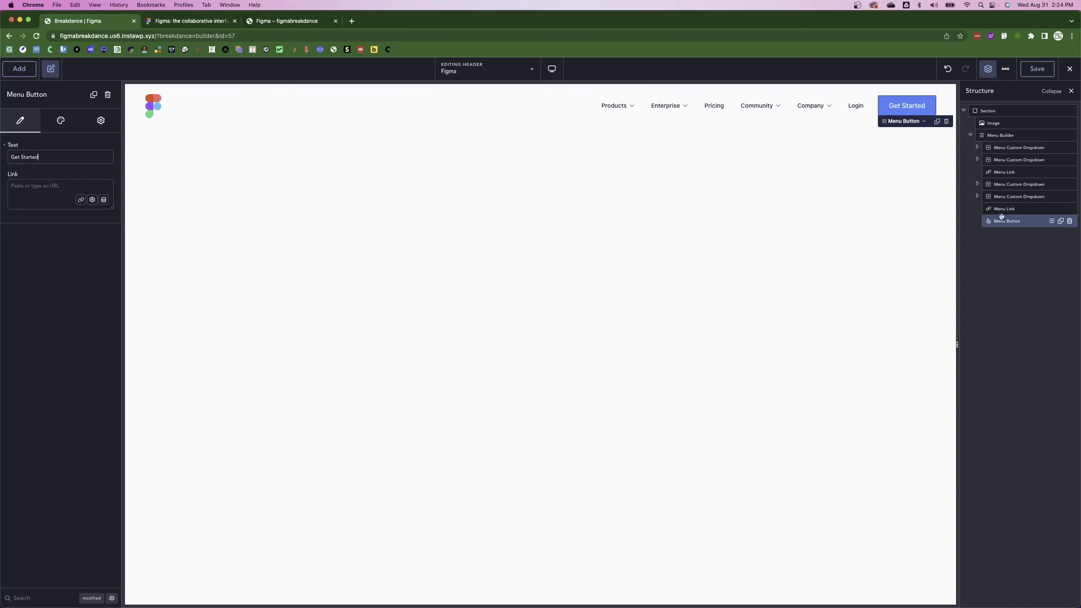
{"action": "left_click", "coordinate": [999, 135]}
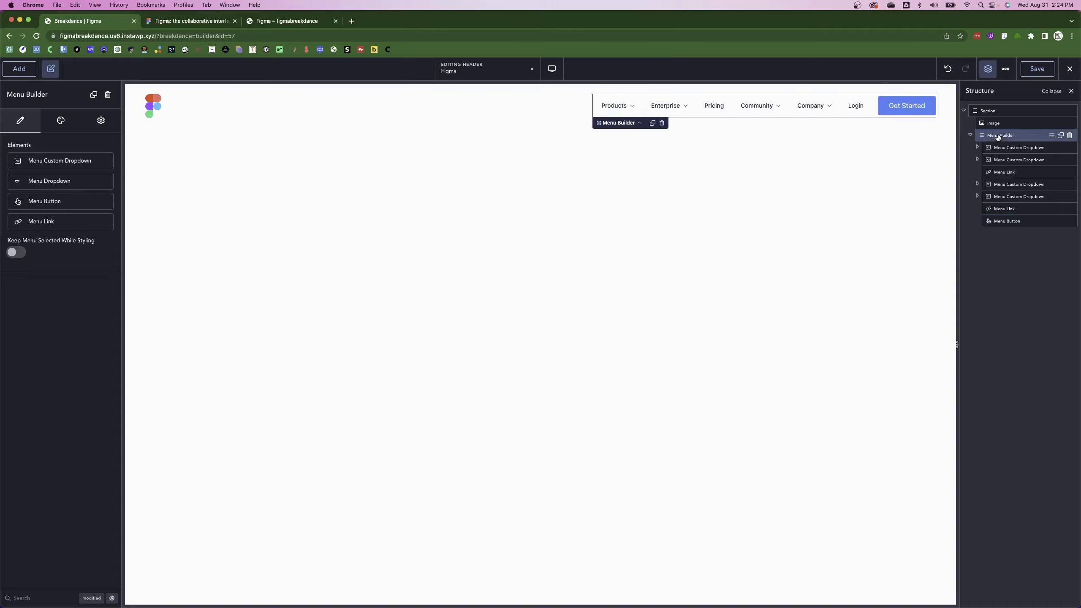
{"action": "left_click", "coordinate": [62, 122]}
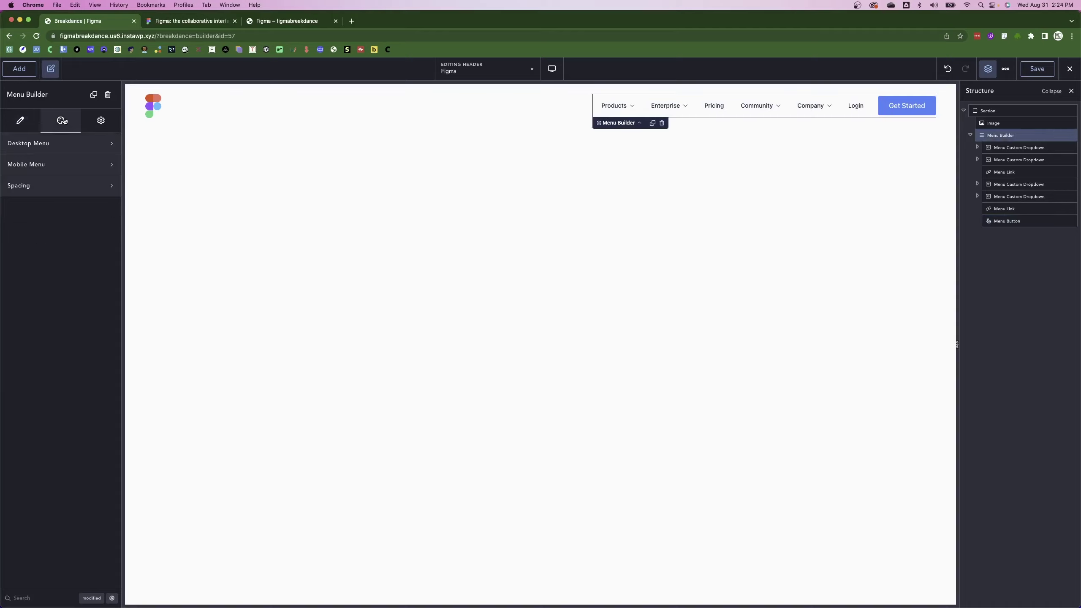
{"action": "left_click", "coordinate": [63, 144]}
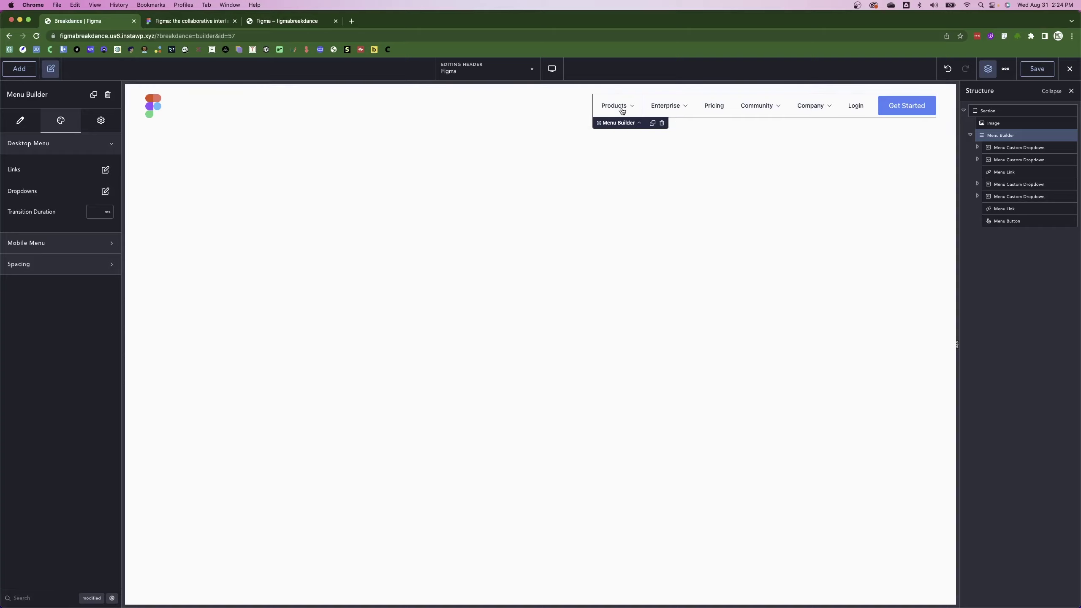
{"action": "left_click", "coordinate": [105, 169]}
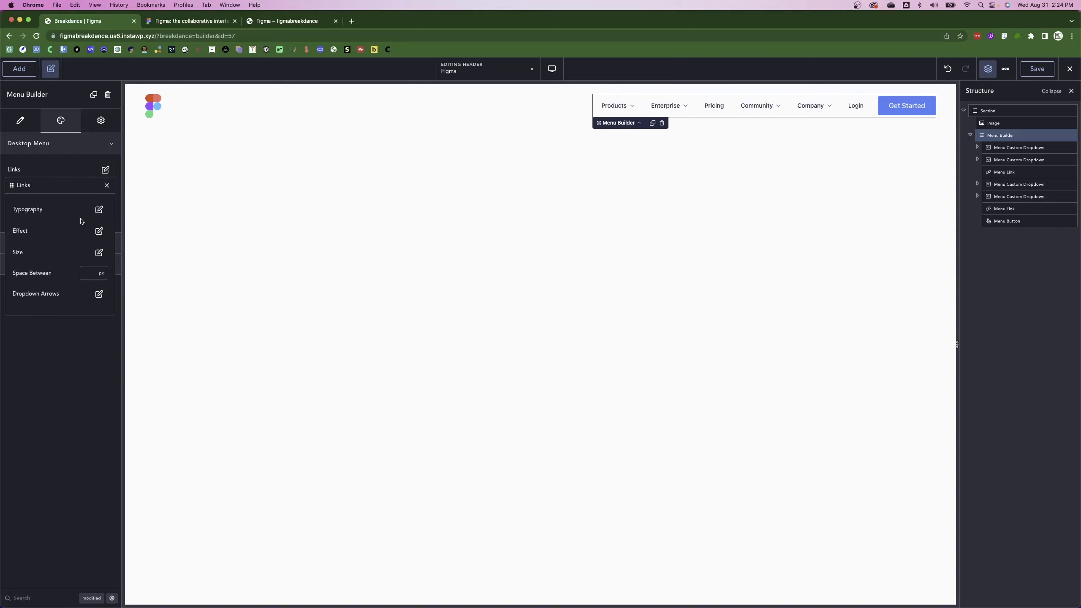
{"action": "left_click", "coordinate": [99, 252]}
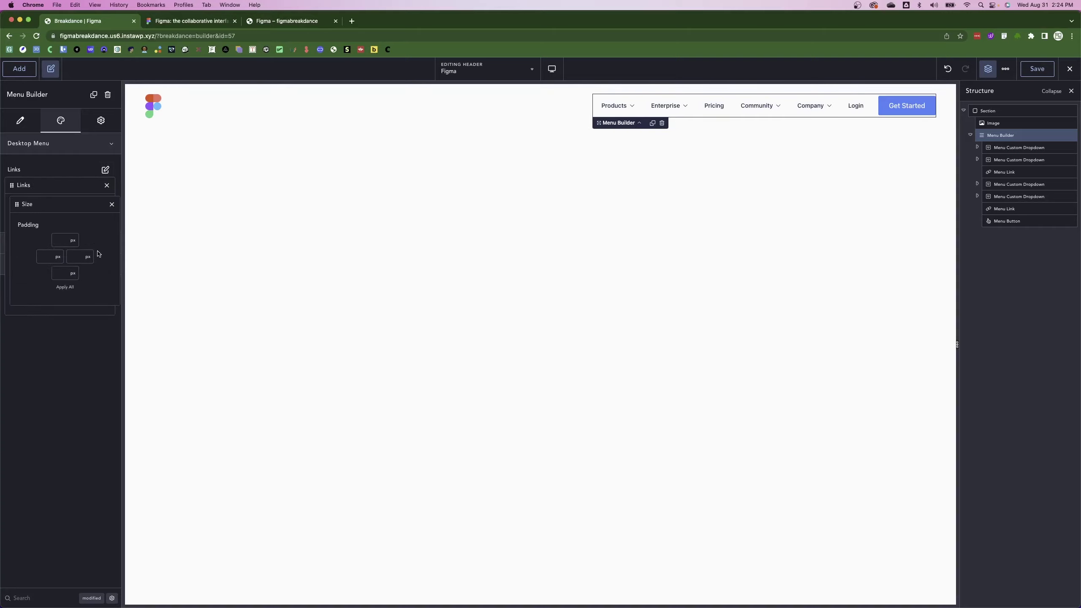
{"action": "left_click", "coordinate": [60, 239]}
{"action": "type", "text": "0"}
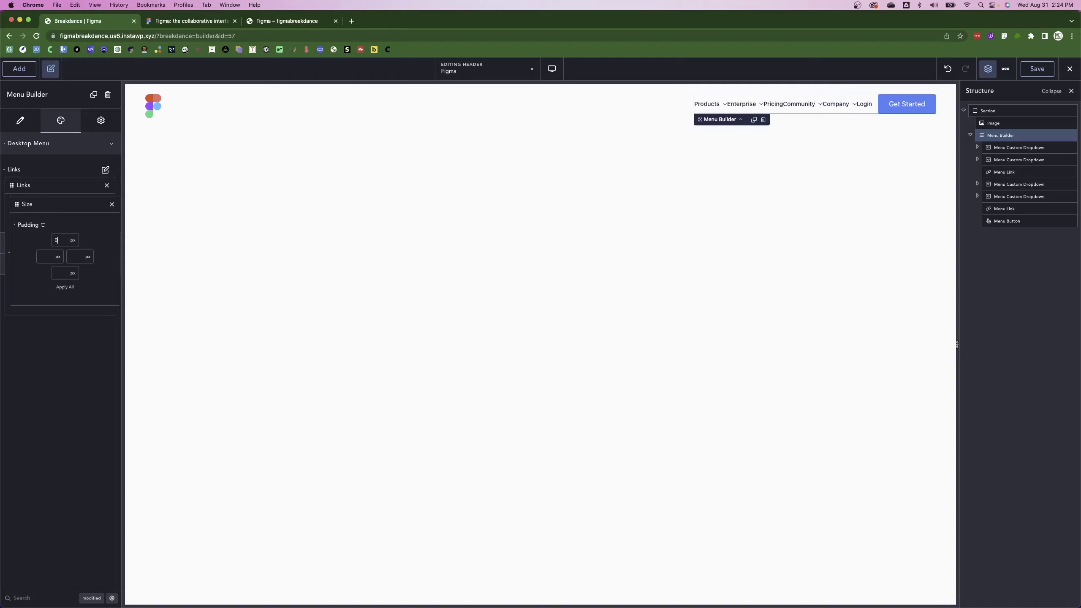
{"action": "left_click", "coordinate": [61, 288]}
Recheck the original site's menu spacing and set the desktop links' padding to 8 px on all sides.
{"action": "left_click", "coordinate": [296, 22]}
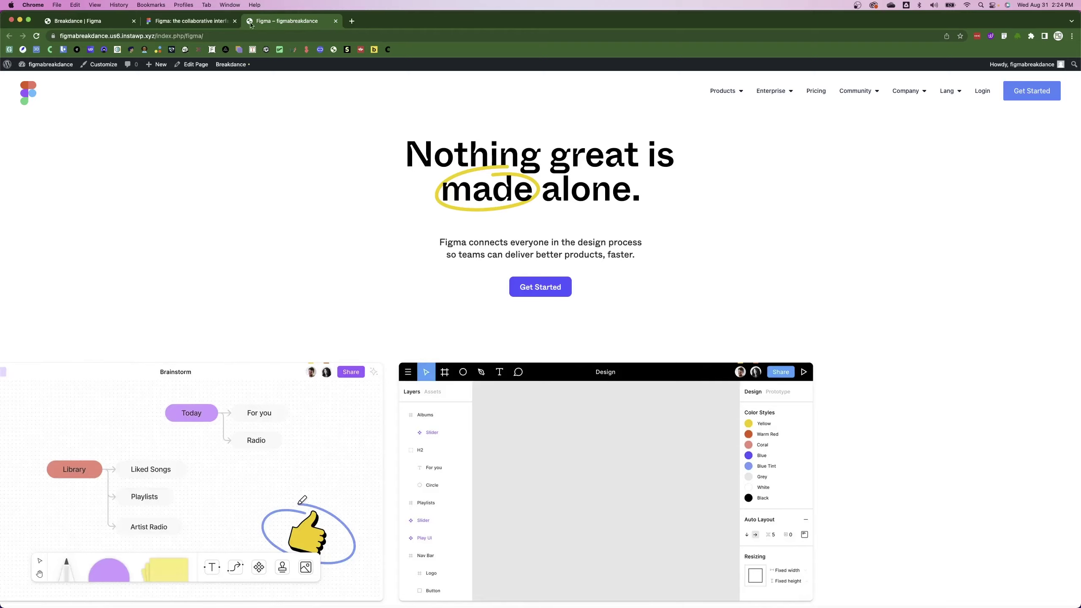
{"action": "left_click", "coordinate": [207, 21]}
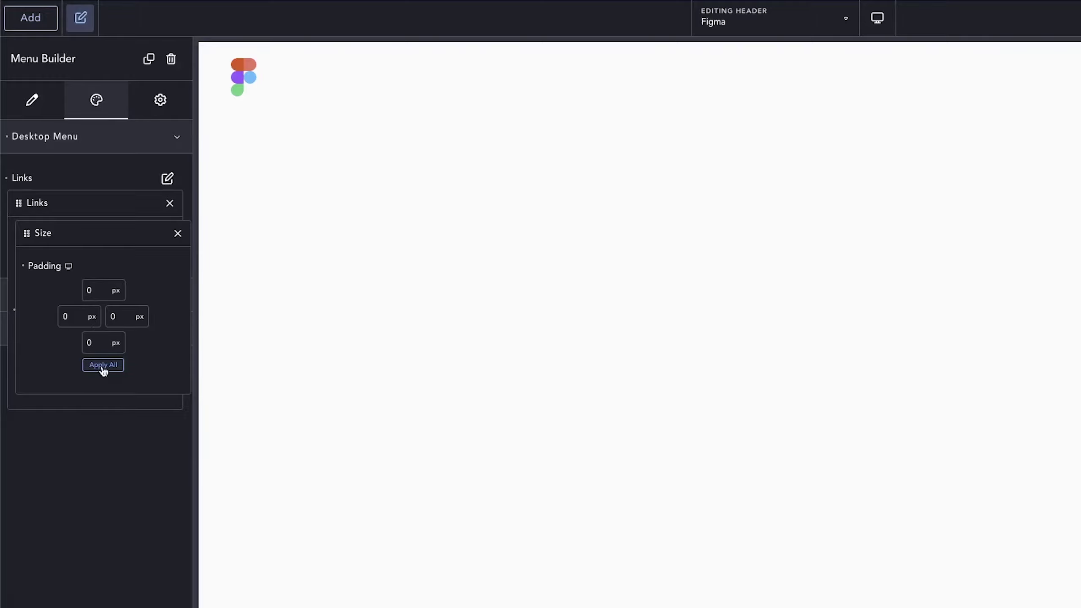
{"action": "left_click", "coordinate": [94, 292]}
{"action": "key", "text": "BackSpace"}
{"action": "type", "text": "8"}
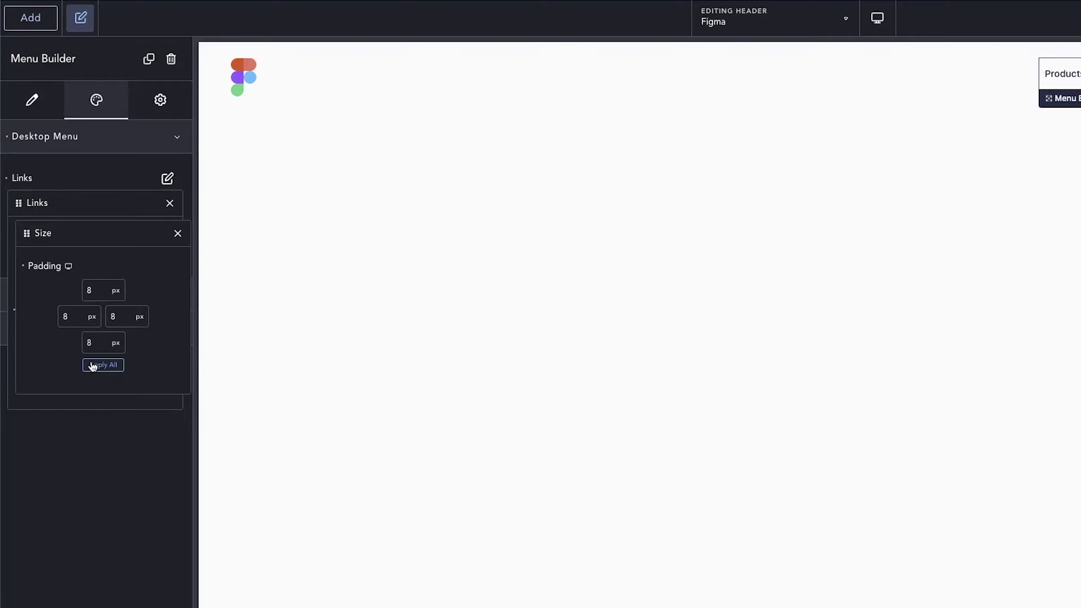
Set the desktop links' left and right padding to 16 px and close the size settings.
{"action": "double_click", "coordinate": [94, 292]}
{"action": "double_click", "coordinate": [73, 316]}
{"action": "type", "text": "1"}
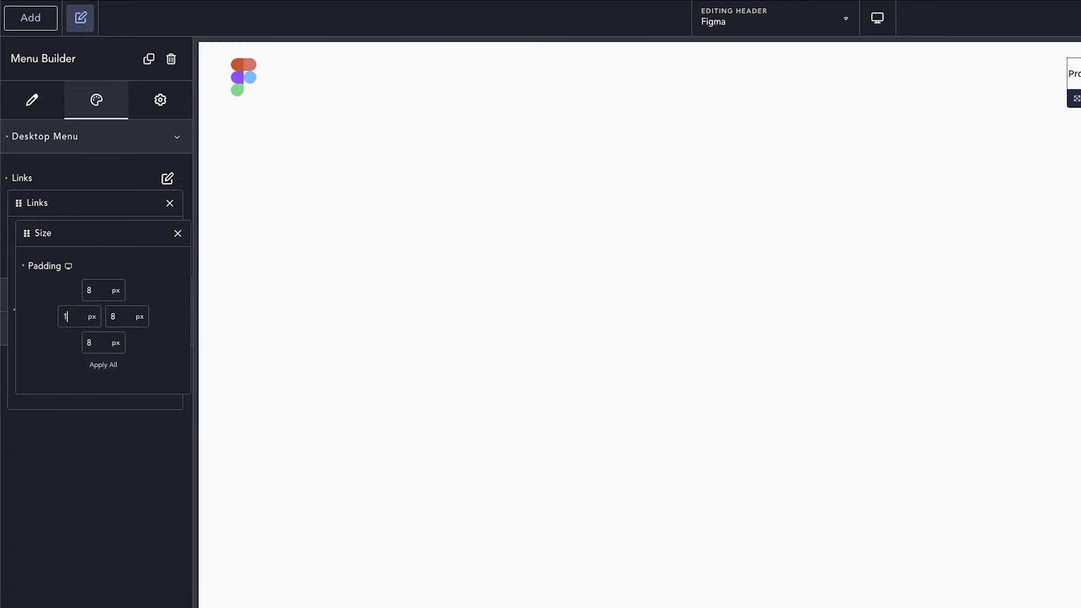
{"action": "type", "text": "6"}
{"action": "double_click", "coordinate": [113, 316]}
{"action": "type", "text": "416"}
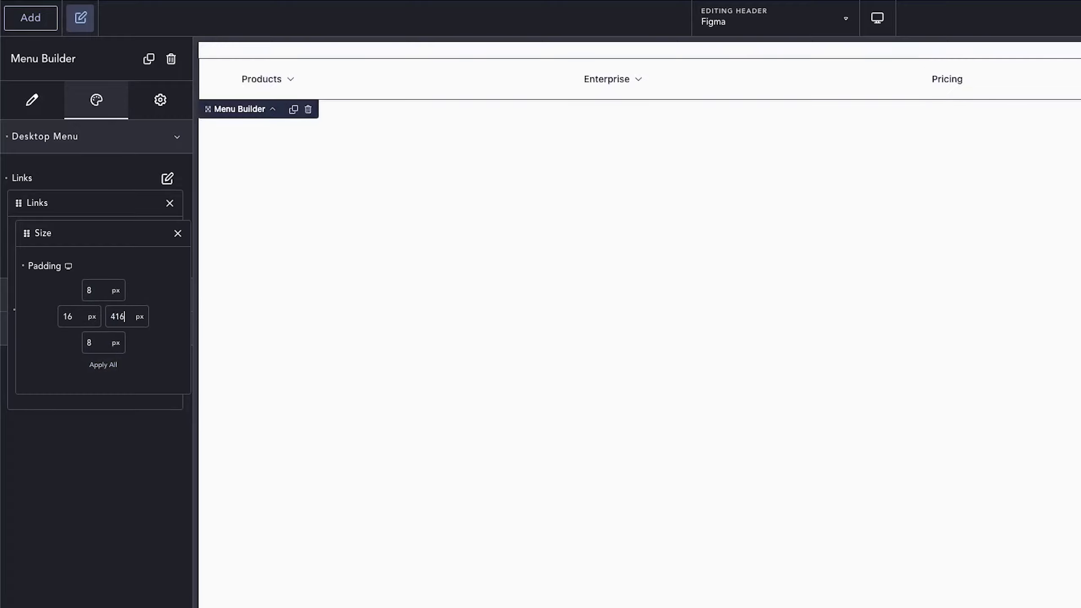
{"action": "key", "text": "Left"}
{"action": "key", "text": "Left"}
{"action": "key", "text": "BackSpace"}
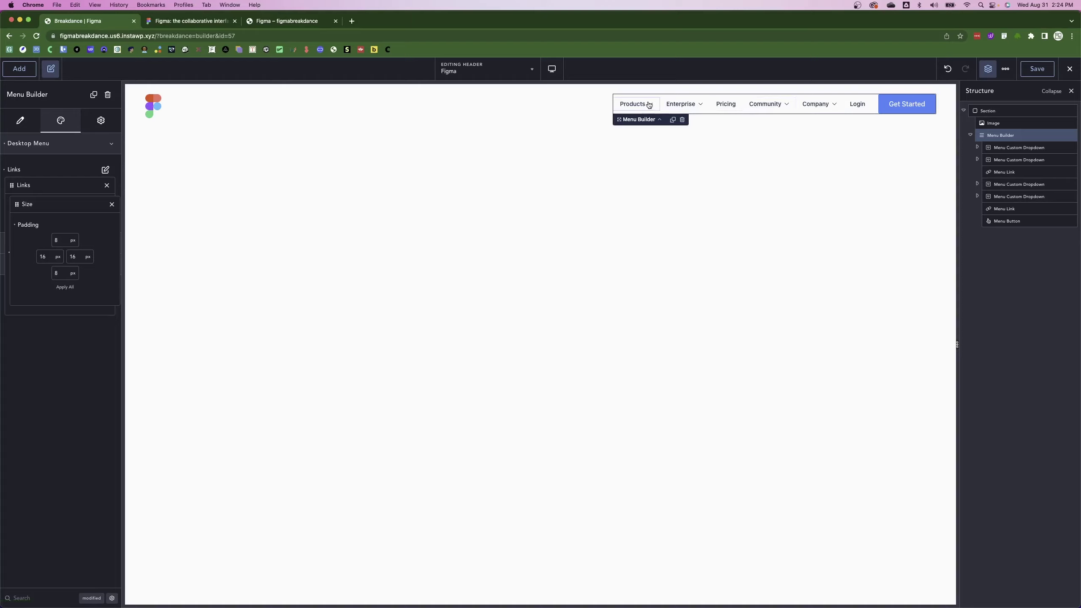
{"action": "left_click", "coordinate": [112, 204]}
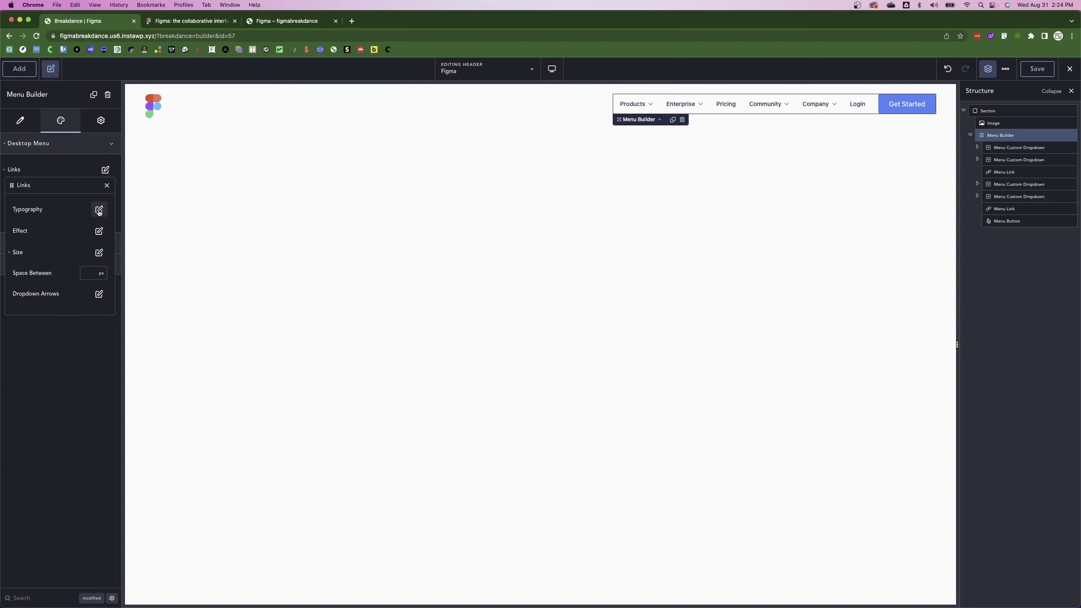
Compare the original menu's font, switch the desktop links' typography to Preset mode, and open the global typography settings for managing presets.
{"action": "left_click", "coordinate": [99, 210]}
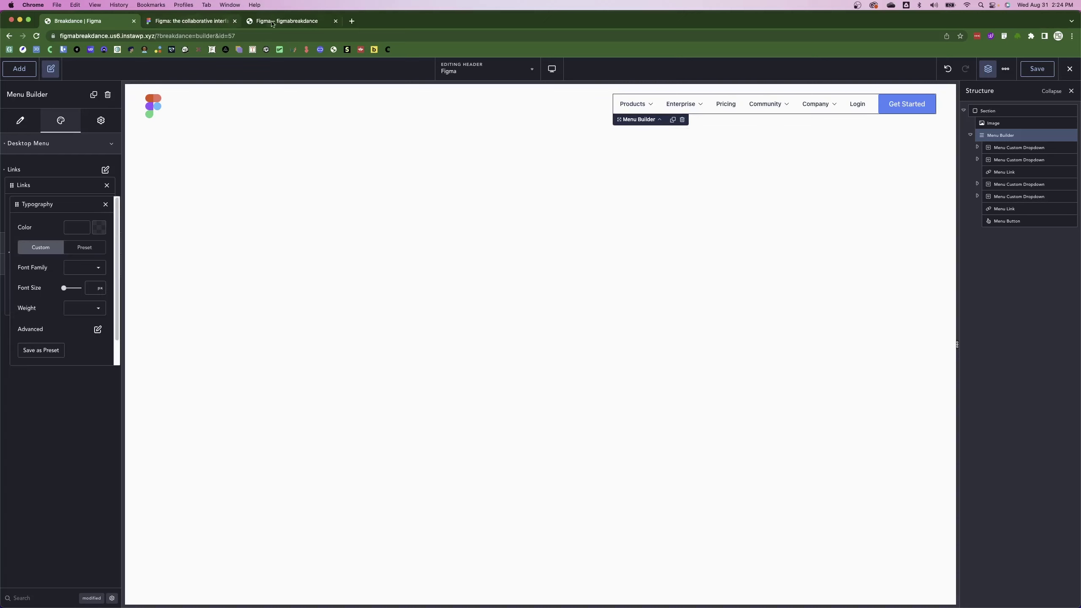
{"action": "left_click", "coordinate": [217, 22]}
{"action": "mouse_move", "coordinate": [398, 110]}
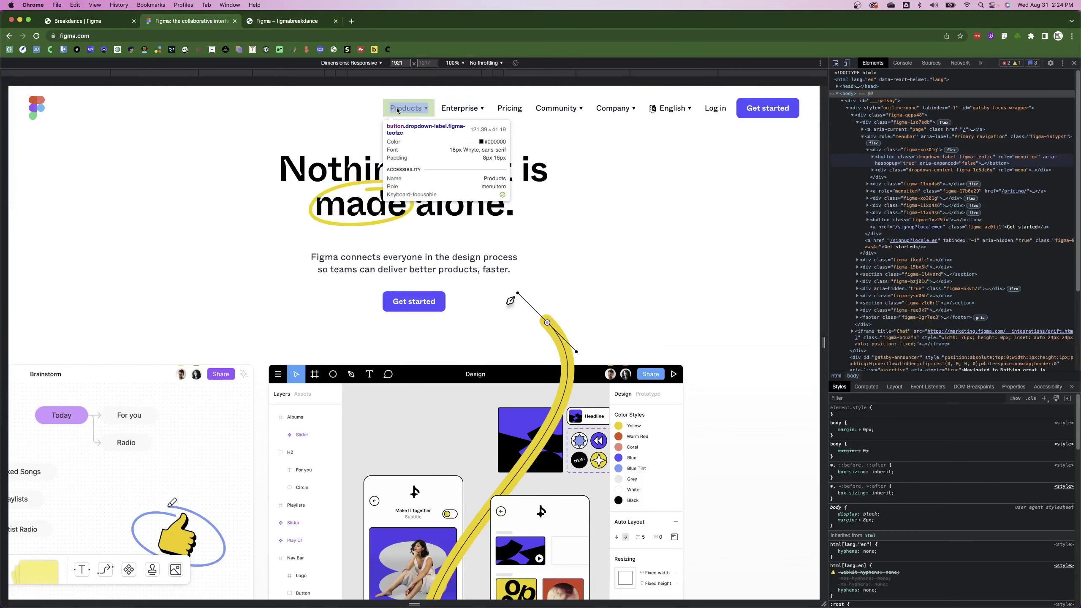
{"action": "left_click", "coordinate": [83, 21]}
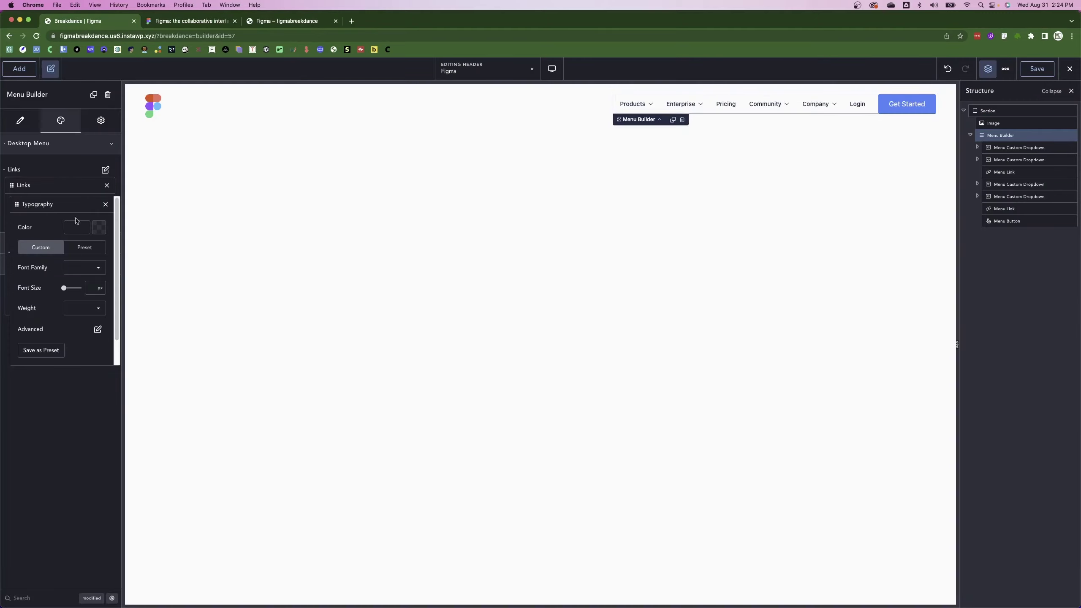
{"action": "left_click", "coordinate": [86, 249]}
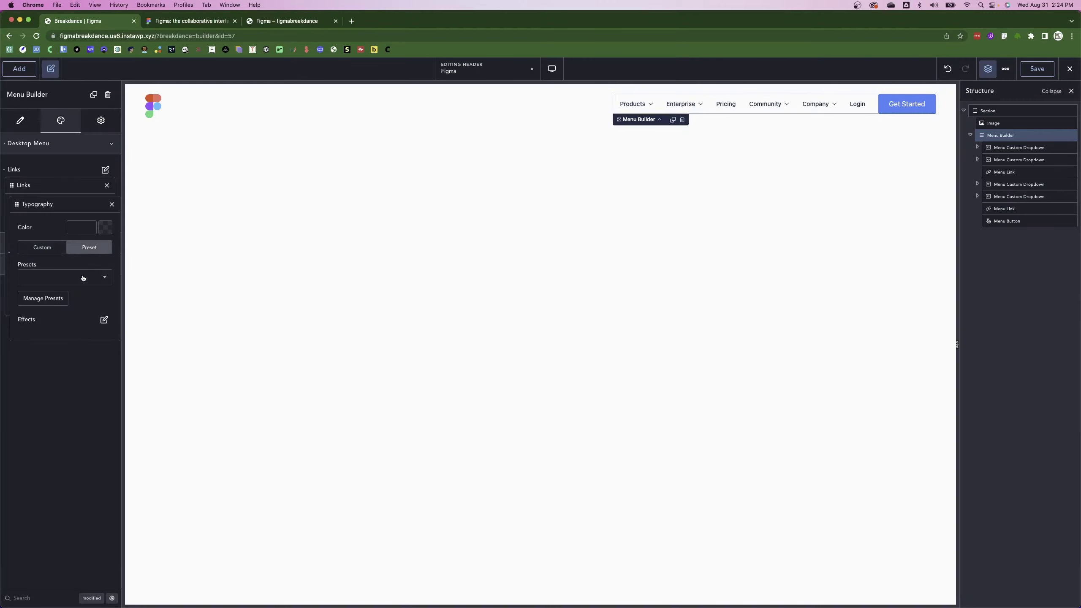
{"action": "left_click", "coordinate": [83, 277]}
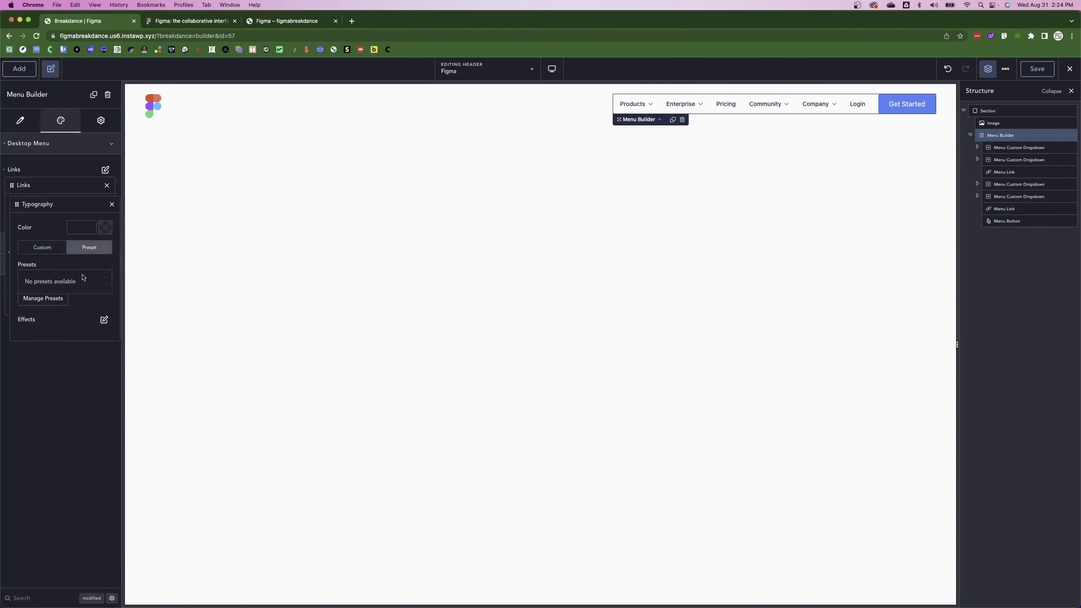
{"action": "left_click", "coordinate": [74, 304]}
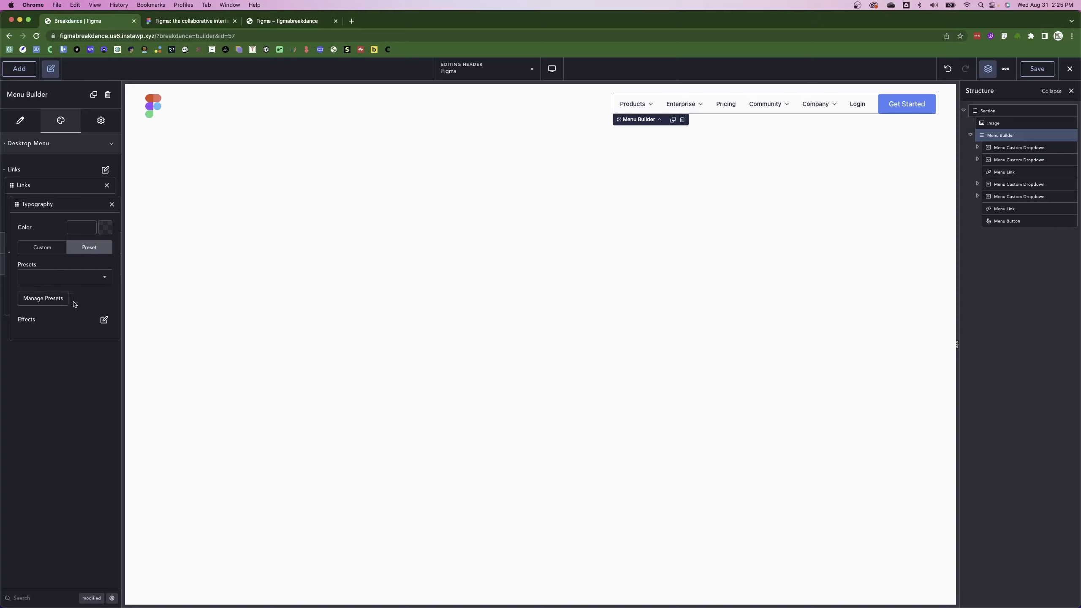
{"action": "left_click", "coordinate": [49, 299]}
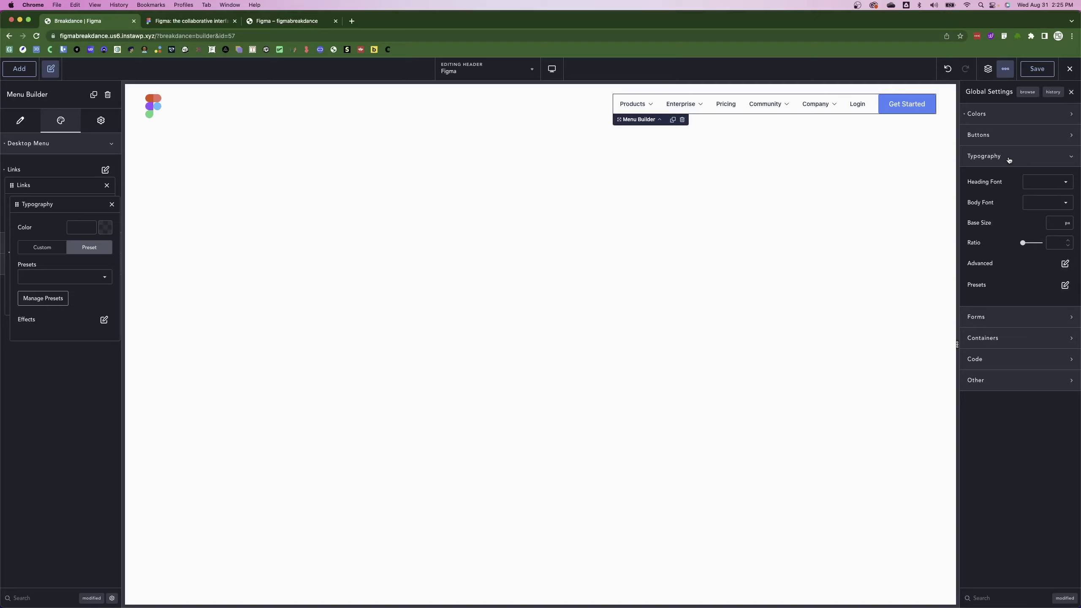
{"action": "left_click", "coordinate": [1071, 92]}
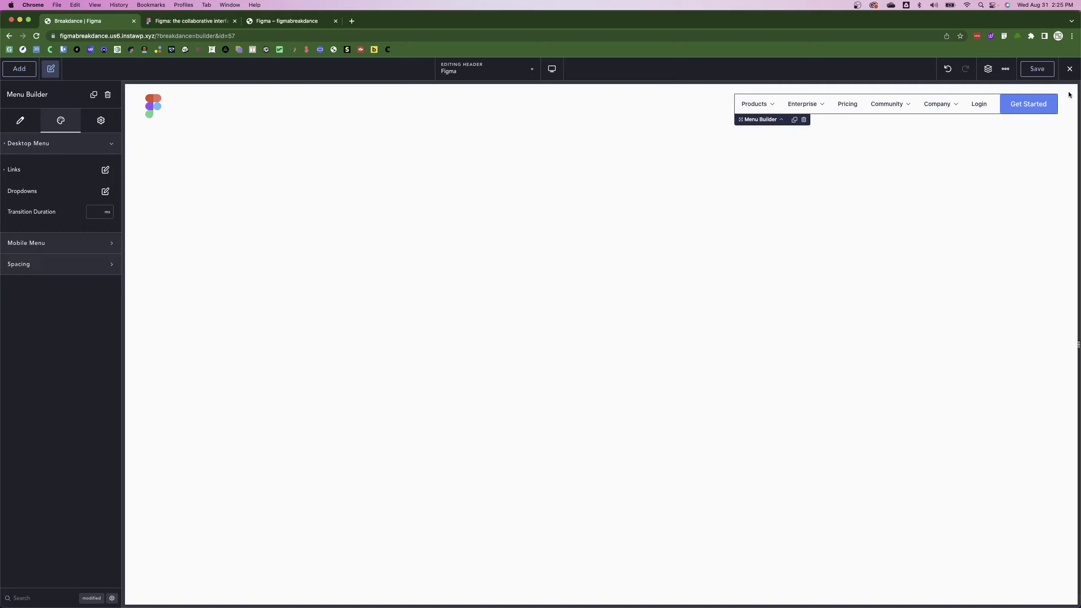
{"action": "left_click", "coordinate": [106, 170]}
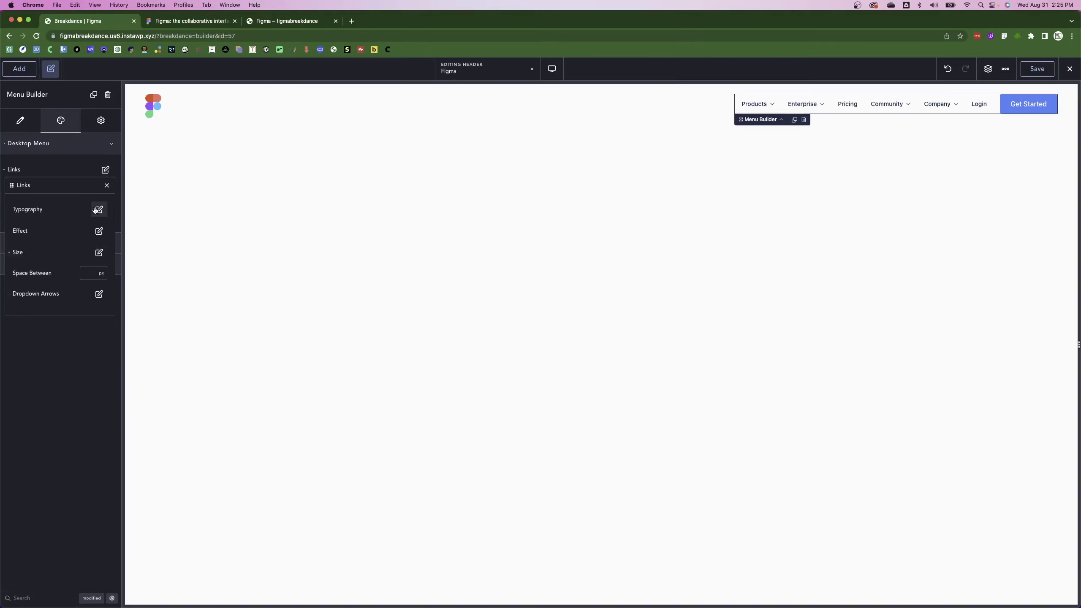
{"action": "left_click", "coordinate": [98, 209]}
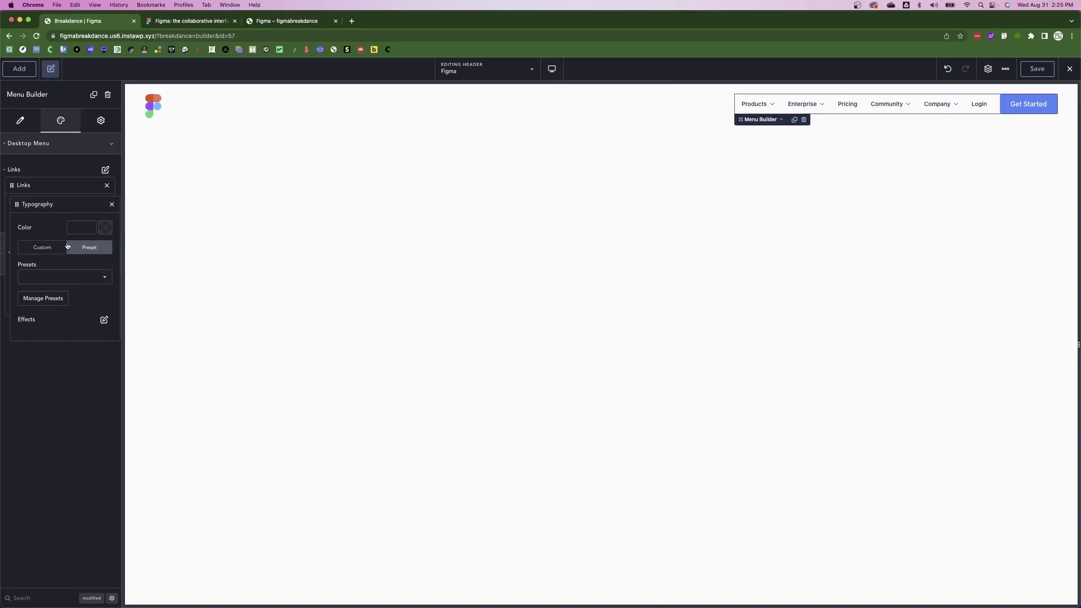
{"action": "left_click", "coordinate": [43, 247]}
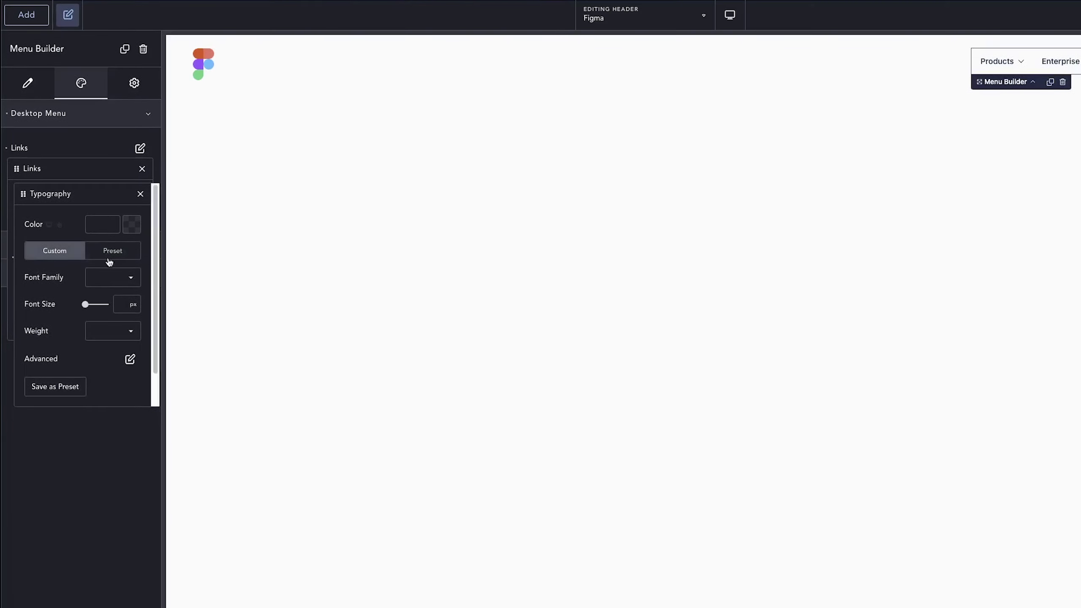
Set the desktop links' text color to black (#000000).
{"action": "left_click", "coordinate": [139, 224]}
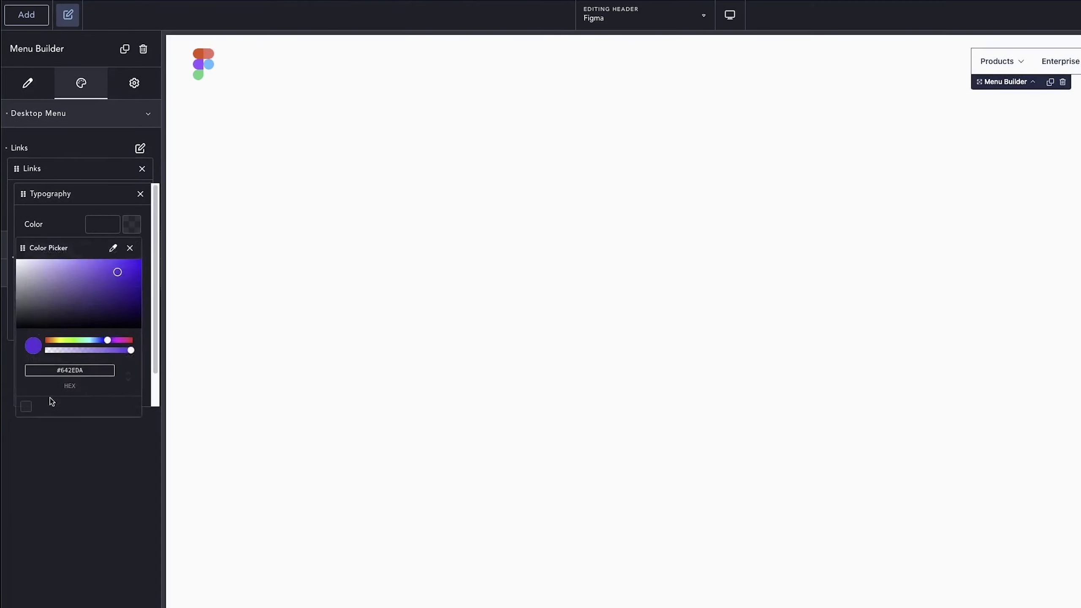
{"action": "left_click", "coordinate": [19, 326]}
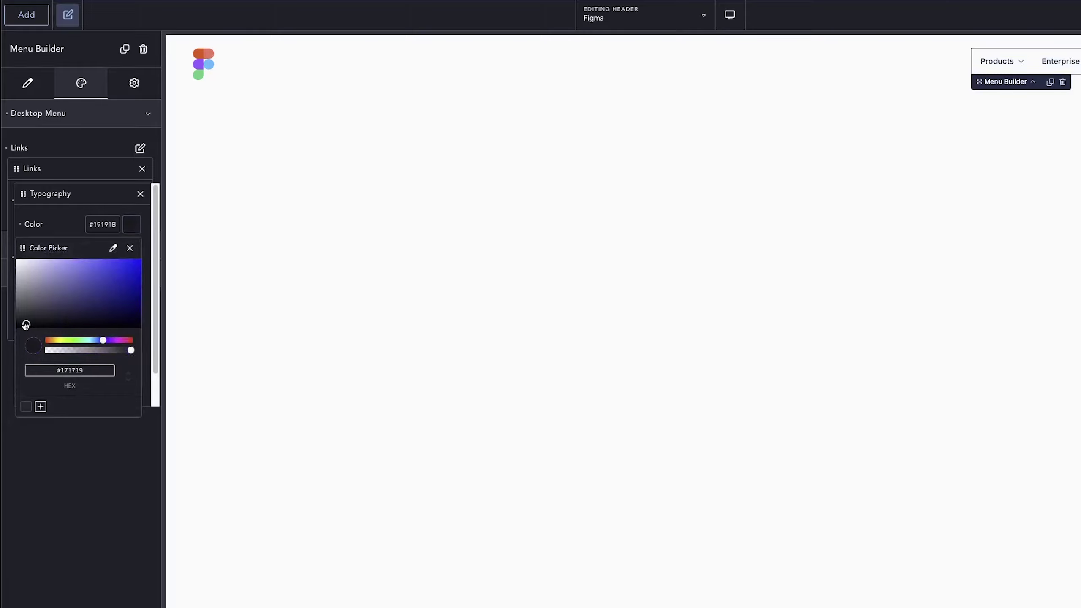
{"action": "left_click", "coordinate": [56, 232]}
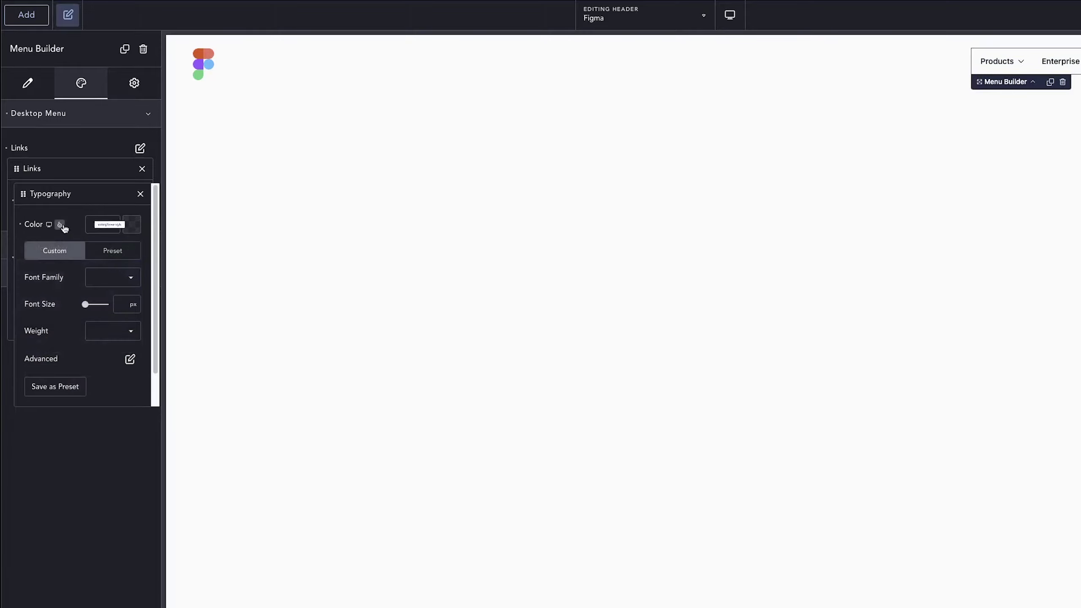
Set the desktop links' font family to Whyte, size to 18 px and weight to 400.
{"action": "left_click", "coordinate": [103, 279]}
{"action": "left_click", "coordinate": [110, 298]}
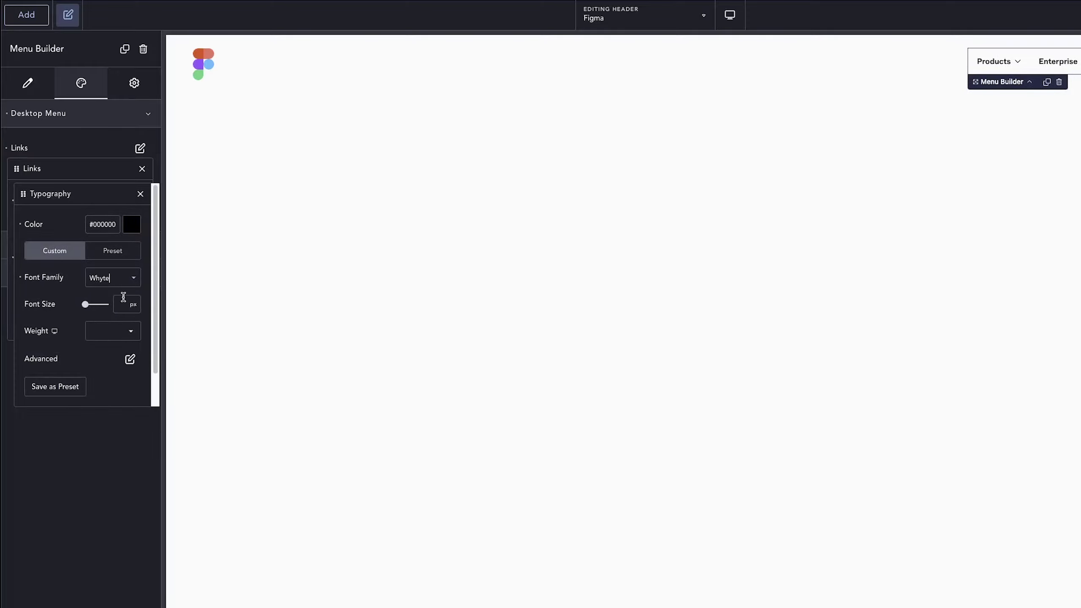
{"action": "type", "text": "18"}
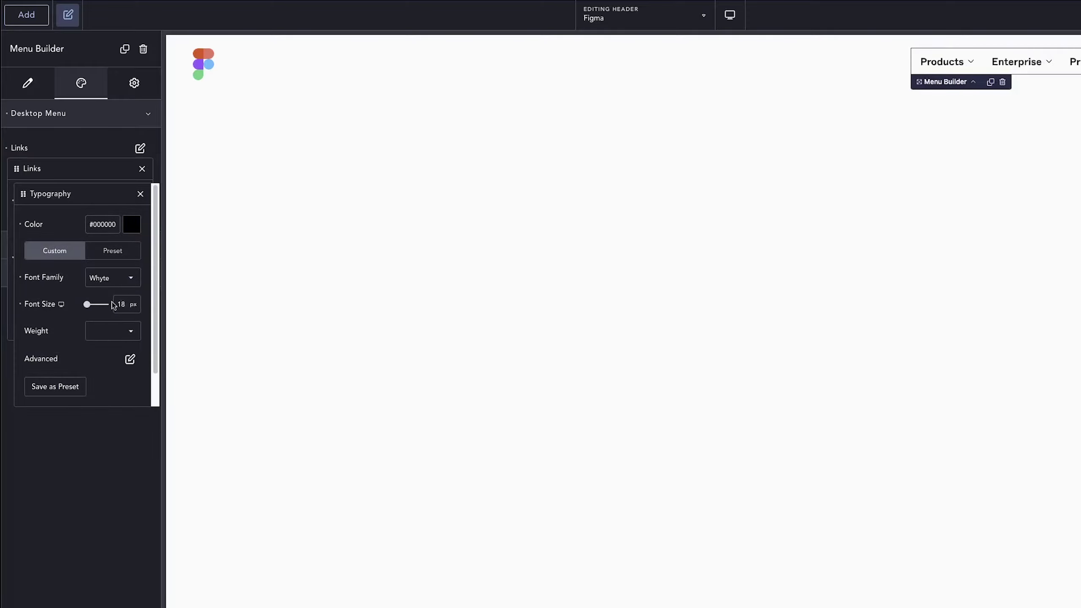
{"action": "left_click", "coordinate": [94, 336]}
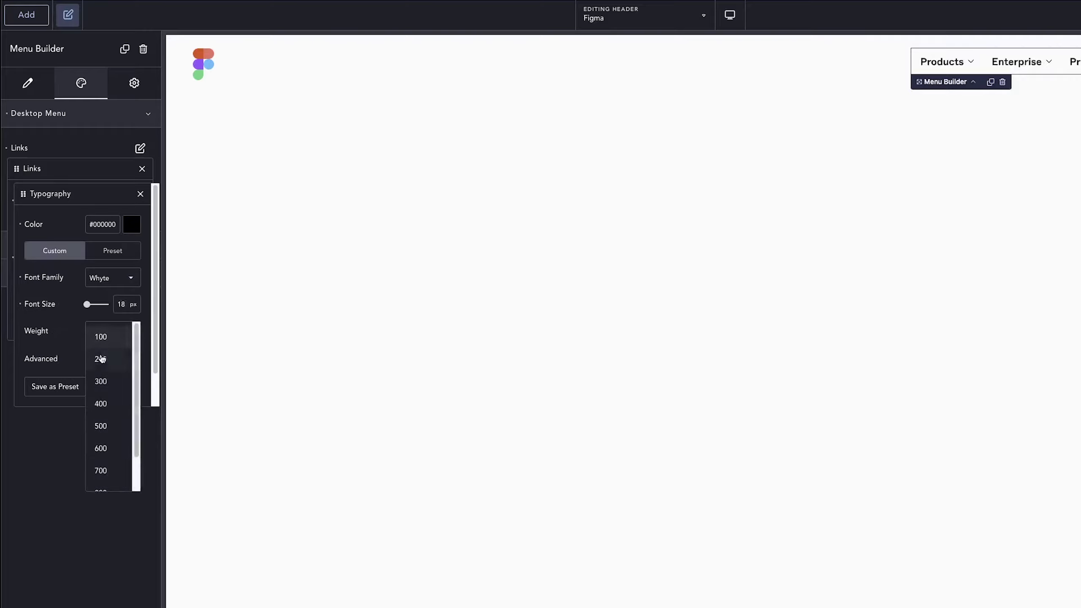
{"action": "left_click", "coordinate": [103, 402]}
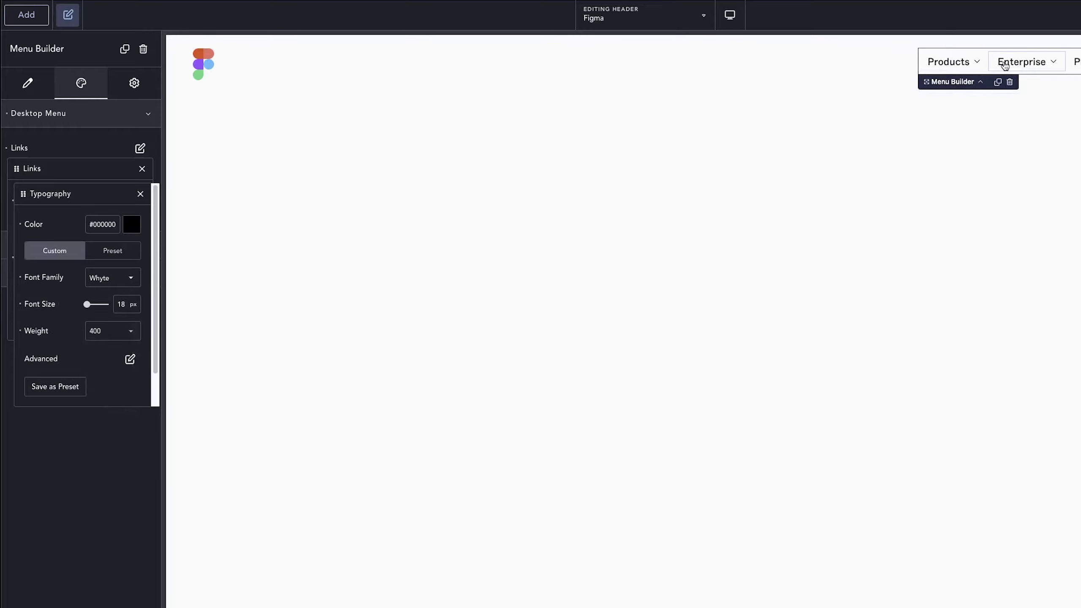
{"action": "left_click", "coordinate": [140, 193]}
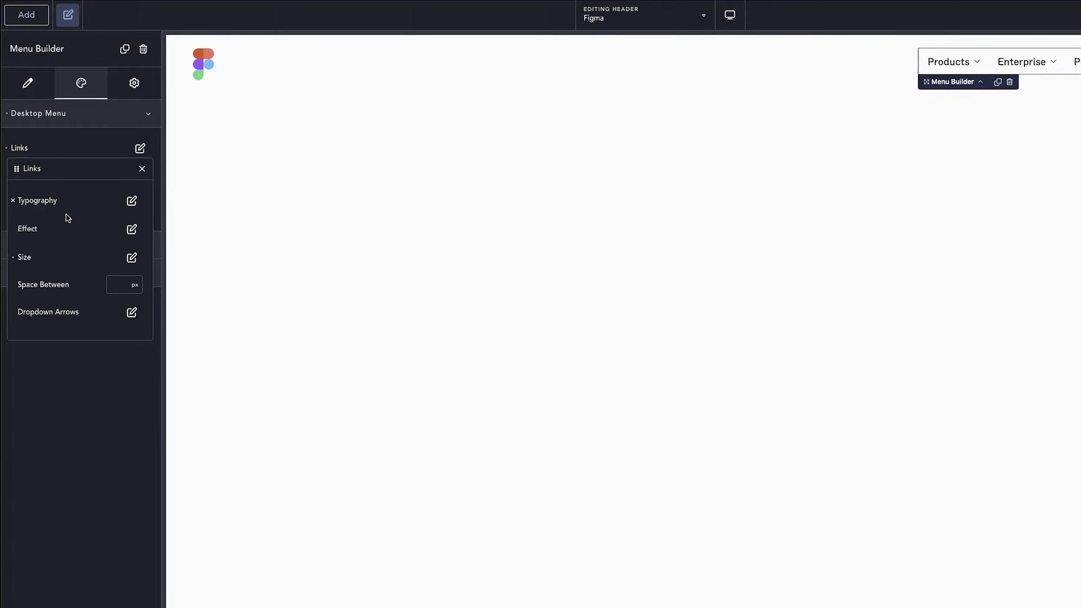
{"action": "left_click", "coordinate": [141, 170]}
Search all icons in the icon library for "down" and set caret down as the desktop links' custom dropdown arrow.
{"action": "left_click", "coordinate": [141, 148]}
{"action": "left_click", "coordinate": [131, 312]}
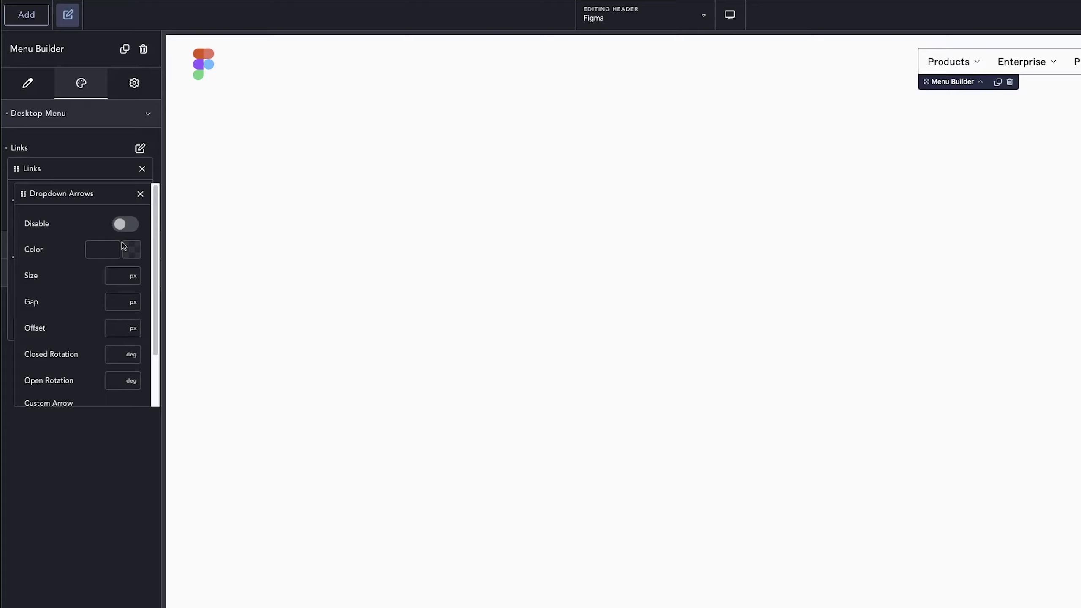
{"action": "scroll", "coordinate": [78, 276], "scroll_direction": "down", "scroll_amount": 3}
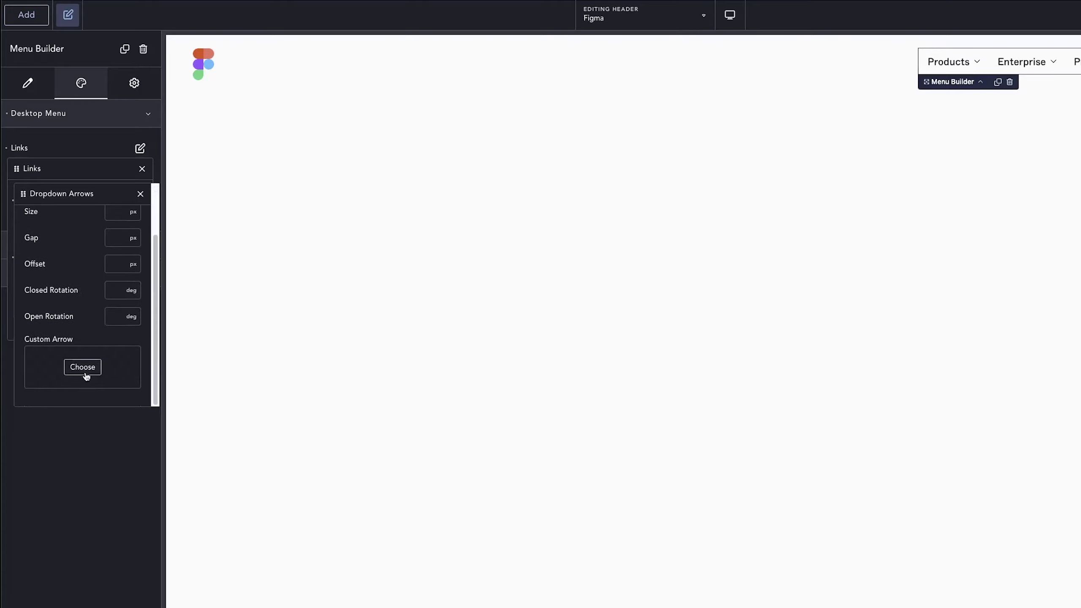
{"action": "left_click", "coordinate": [85, 371]}
{"action": "left_click", "coordinate": [487, 284]}
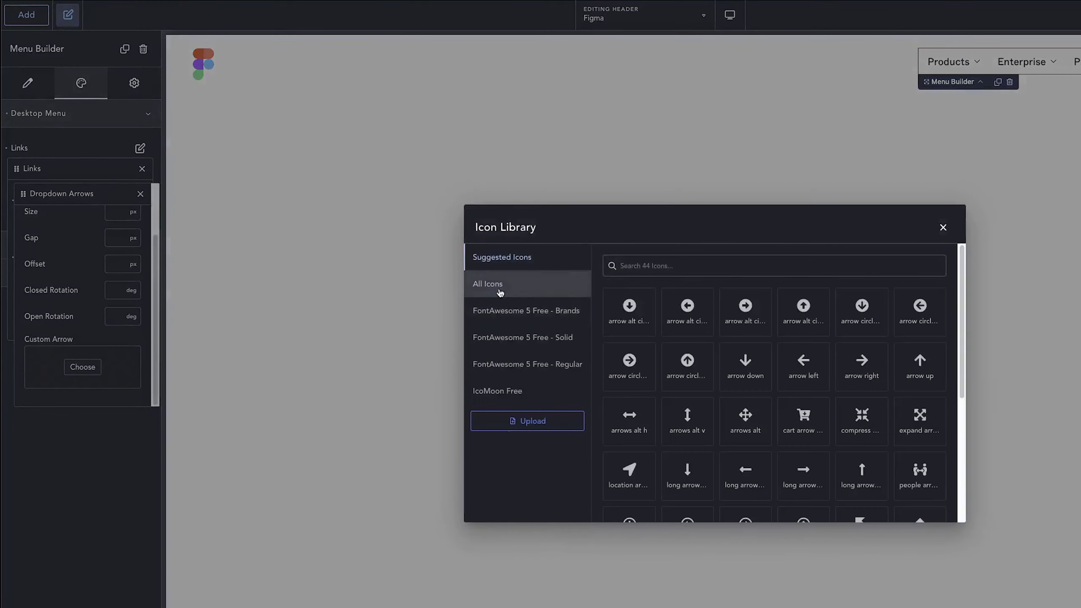
{"action": "left_click", "coordinate": [633, 264]}
{"action": "type", "text": "do"}
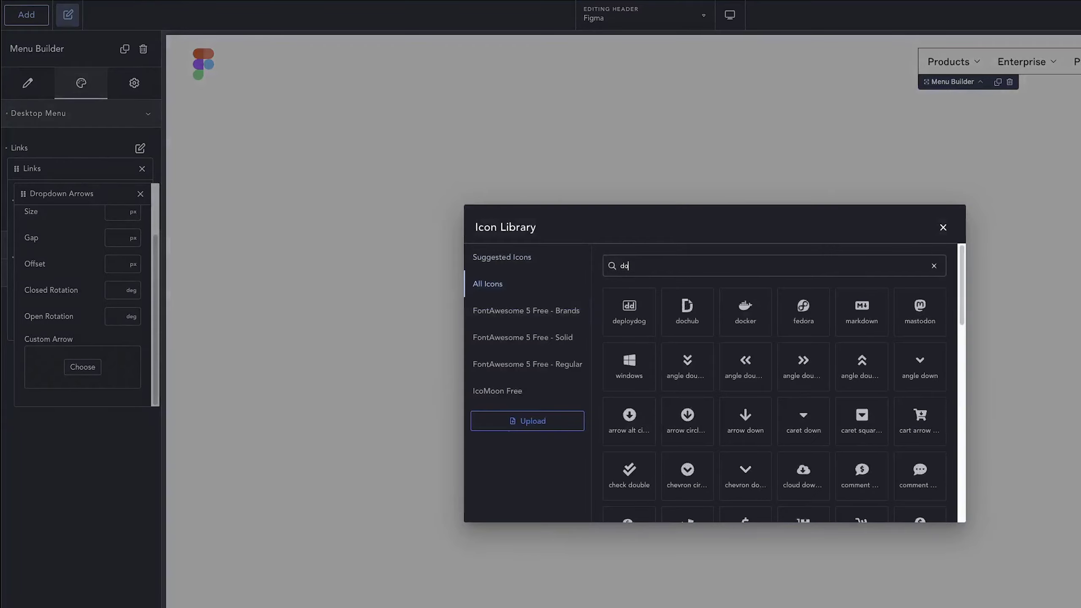
{"action": "type", "text": "wn"}
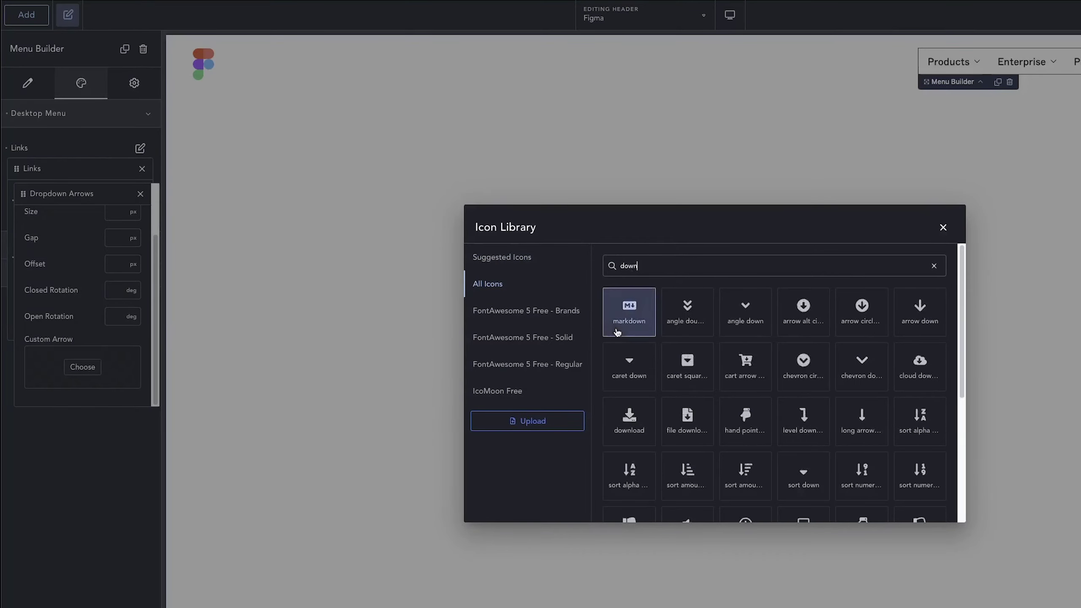
{"action": "left_click", "coordinate": [625, 361]}
{"action": "left_click", "coordinate": [105, 205]}
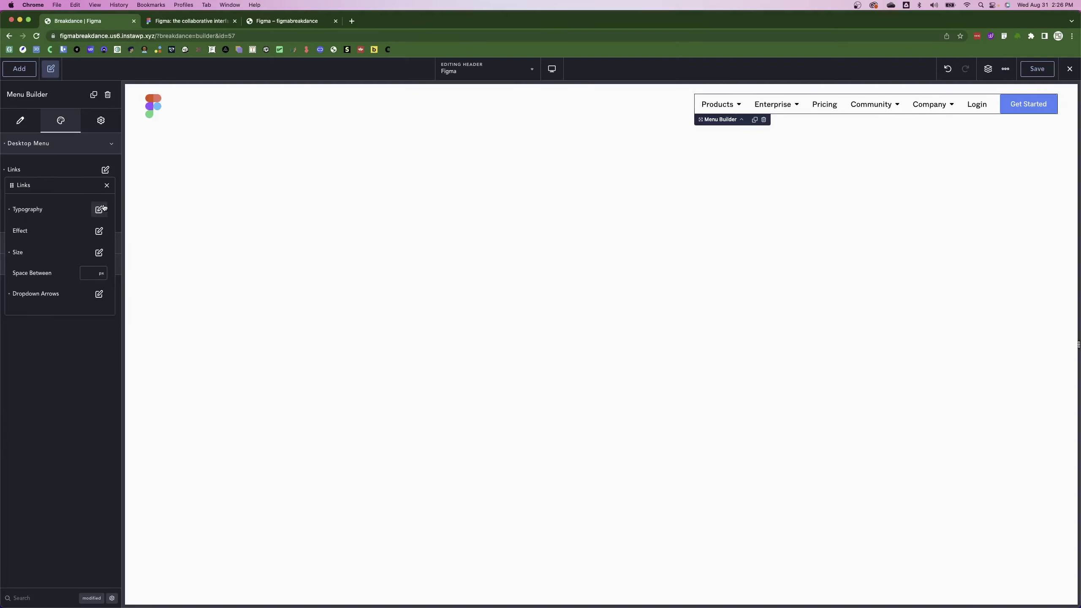
{"action": "left_click", "coordinate": [107, 185]}
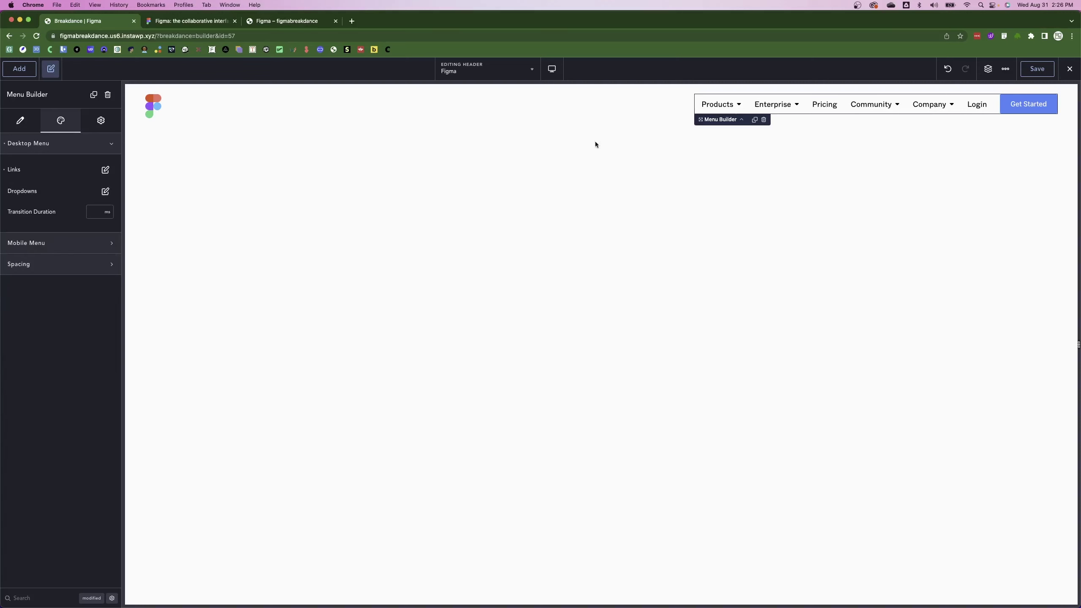
Check the menu against the original Figma site, save the header, and reload the published page to review it.
{"action": "left_click", "coordinate": [178, 22]}
{"action": "left_click", "coordinate": [78, 24]}
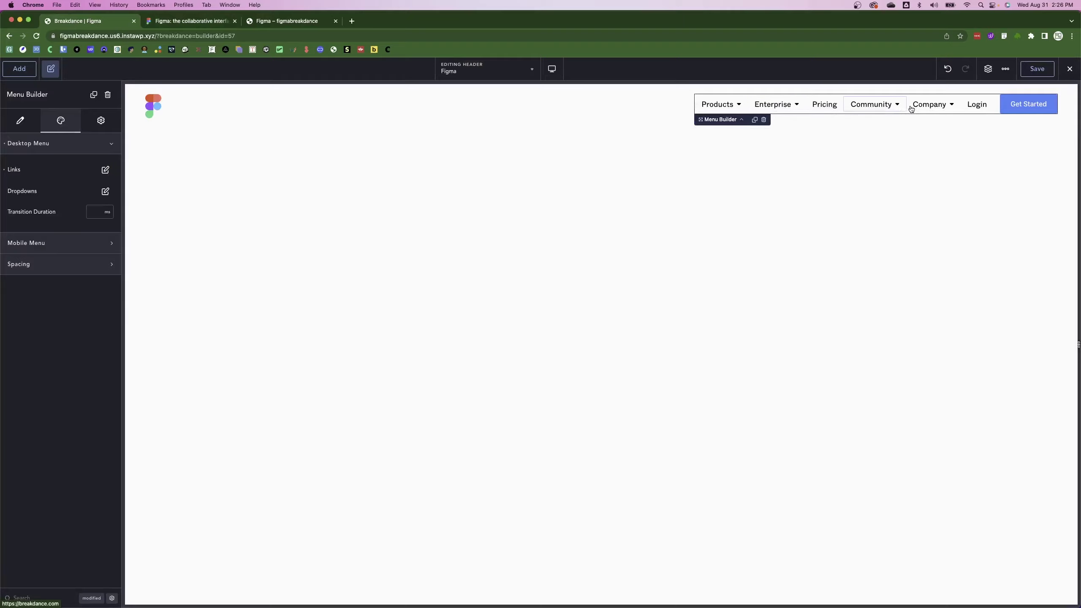
{"action": "left_click", "coordinate": [1036, 69]}
{"action": "left_click", "coordinate": [284, 21]}
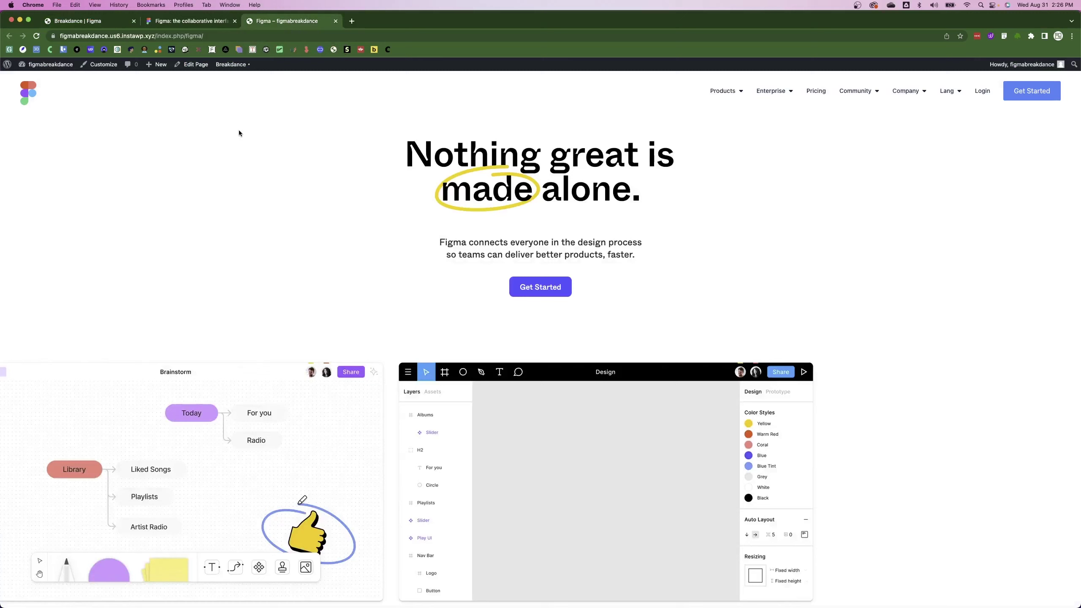
{"action": "key", "text": "super+r"}
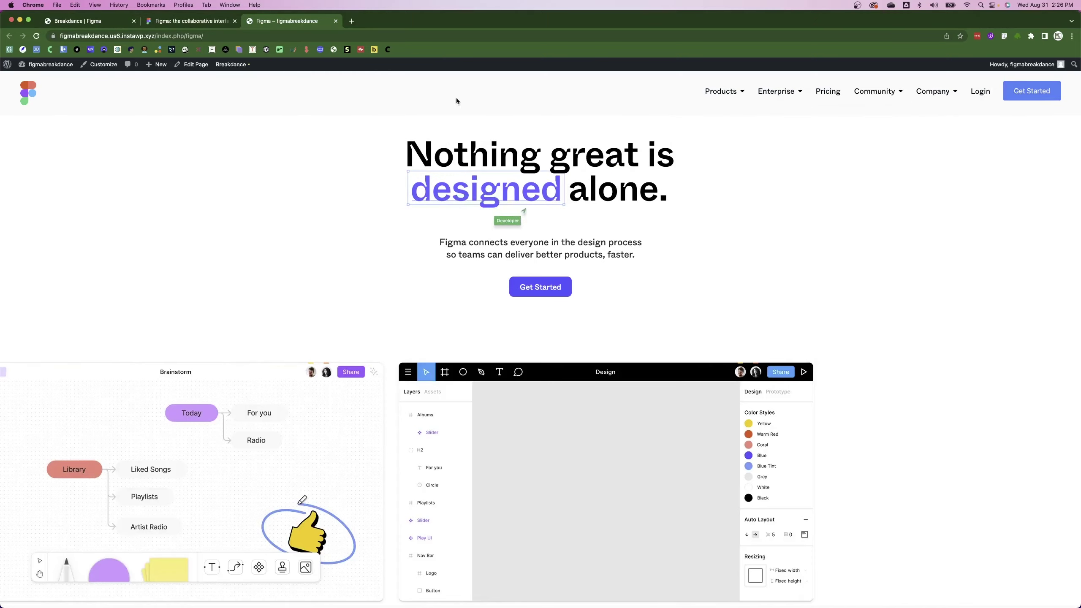
Return to the builder and set the header section's background color to white (#FFFFFF).
{"action": "left_click", "coordinate": [94, 21]}
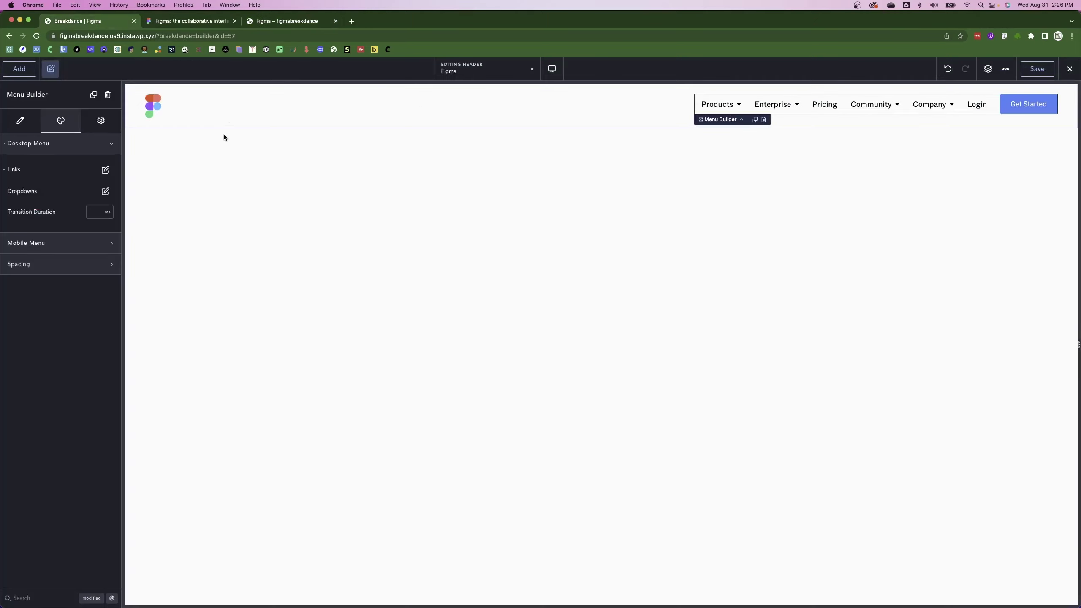
{"action": "left_click", "coordinate": [339, 108]}
{"action": "left_click", "coordinate": [46, 166]}
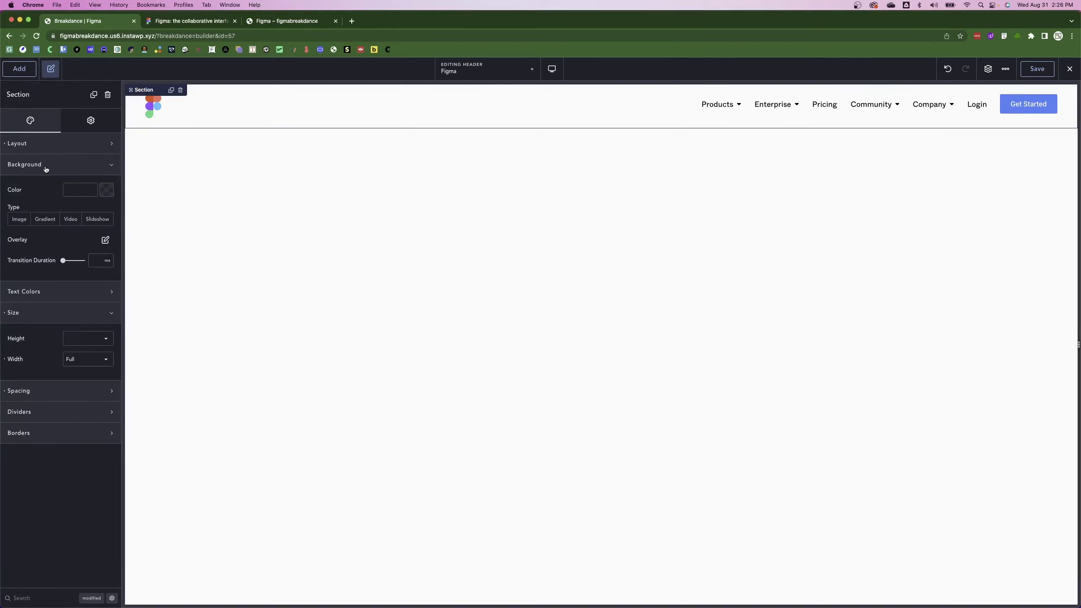
{"action": "left_click", "coordinate": [102, 193]}
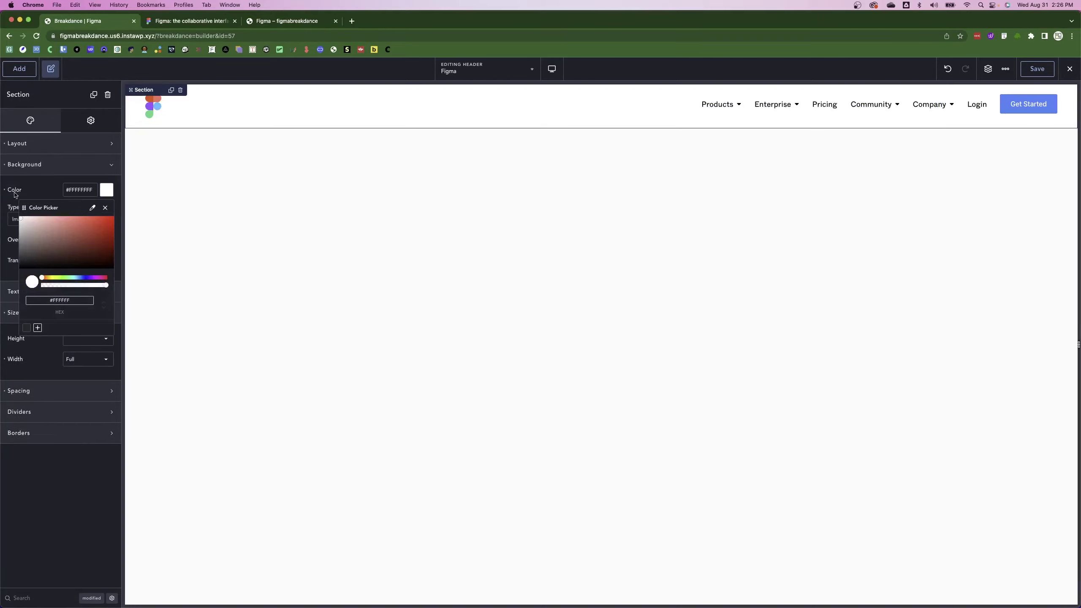
{"action": "left_click", "coordinate": [54, 165]}
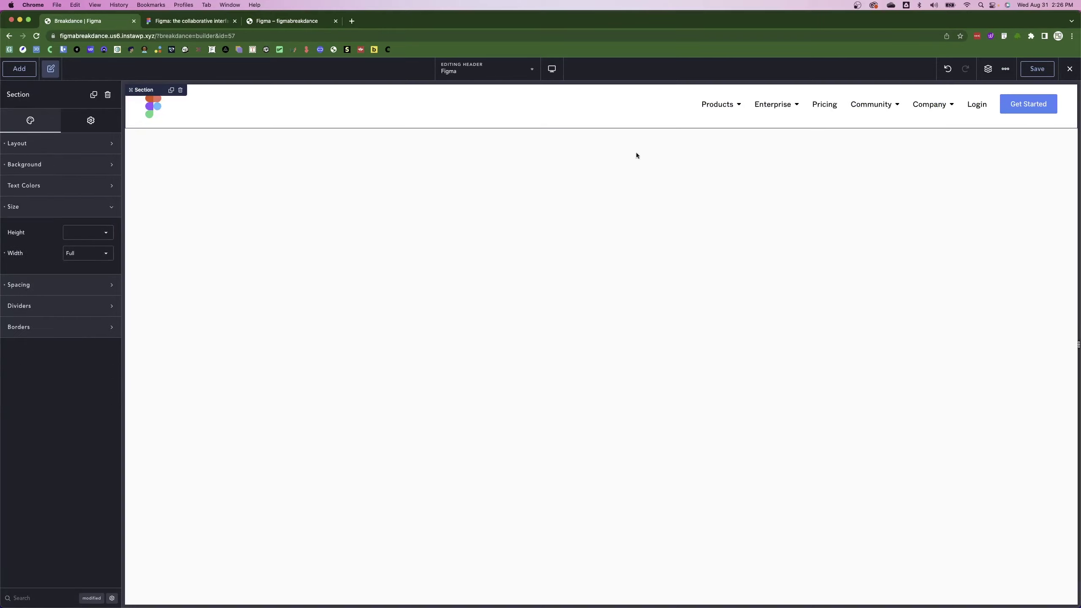
Set the Get Started menu button's style to Custom and open its background color for editing.
{"action": "left_click", "coordinate": [1004, 110]}
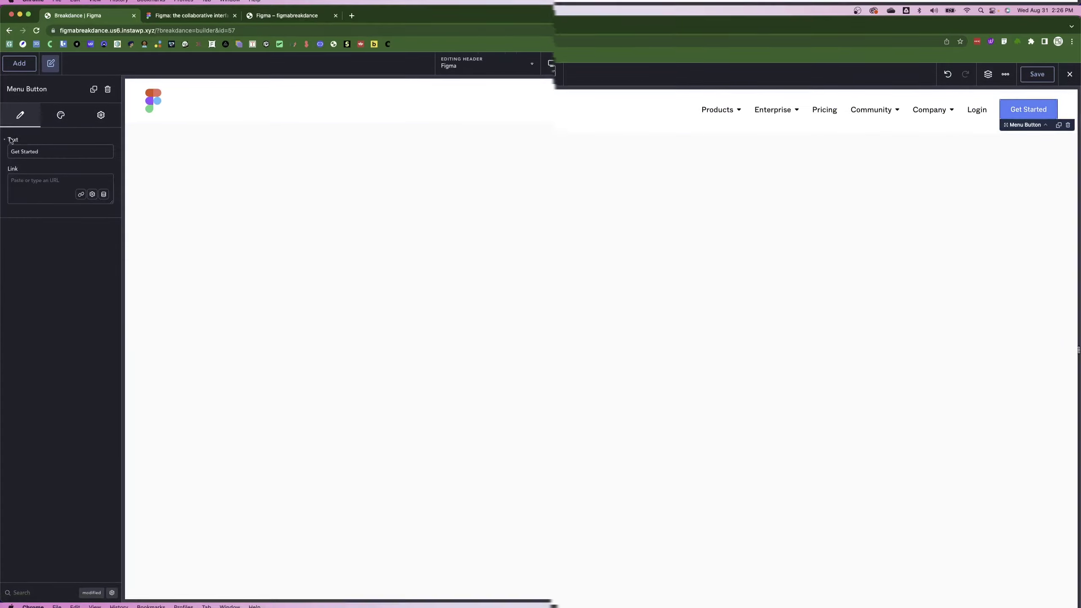
{"action": "left_click", "coordinate": [61, 115]}
{"action": "left_click", "coordinate": [62, 138]}
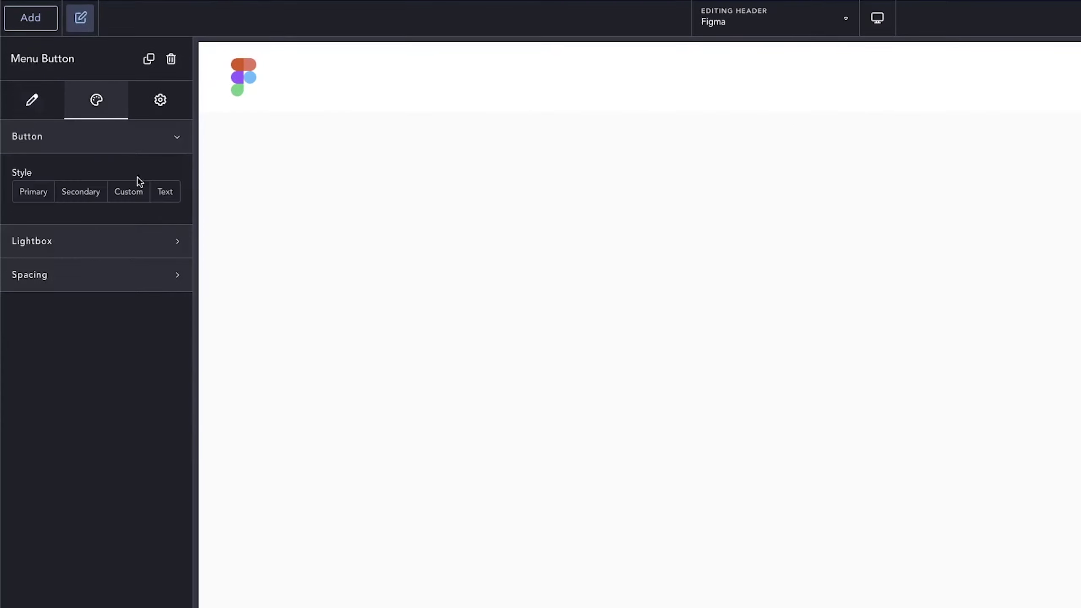
{"action": "left_click", "coordinate": [28, 195]}
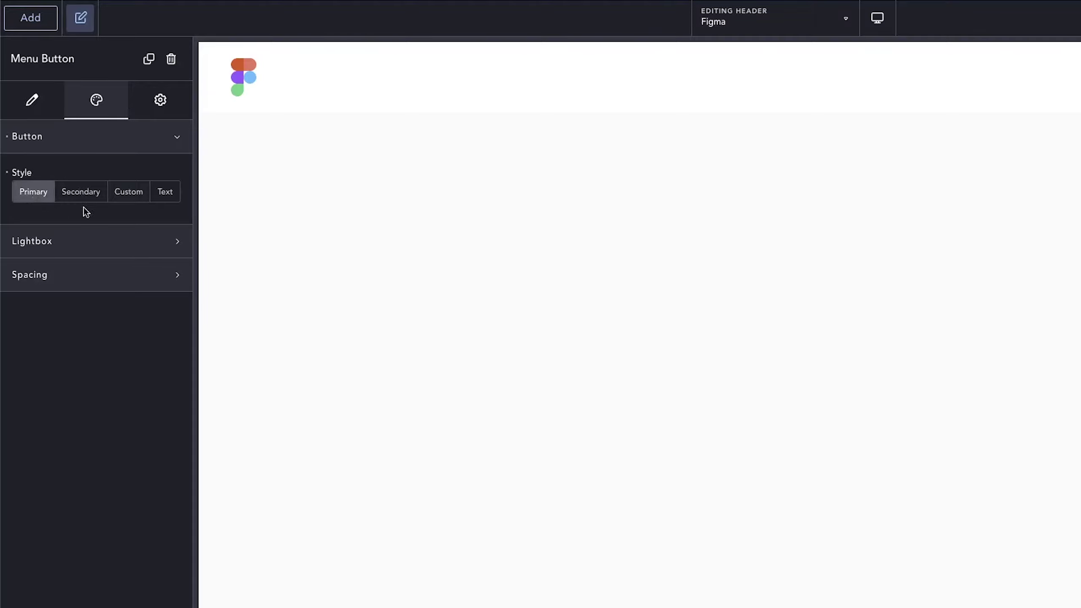
{"action": "left_click", "coordinate": [131, 199]}
{"action": "left_click", "coordinate": [167, 224]}
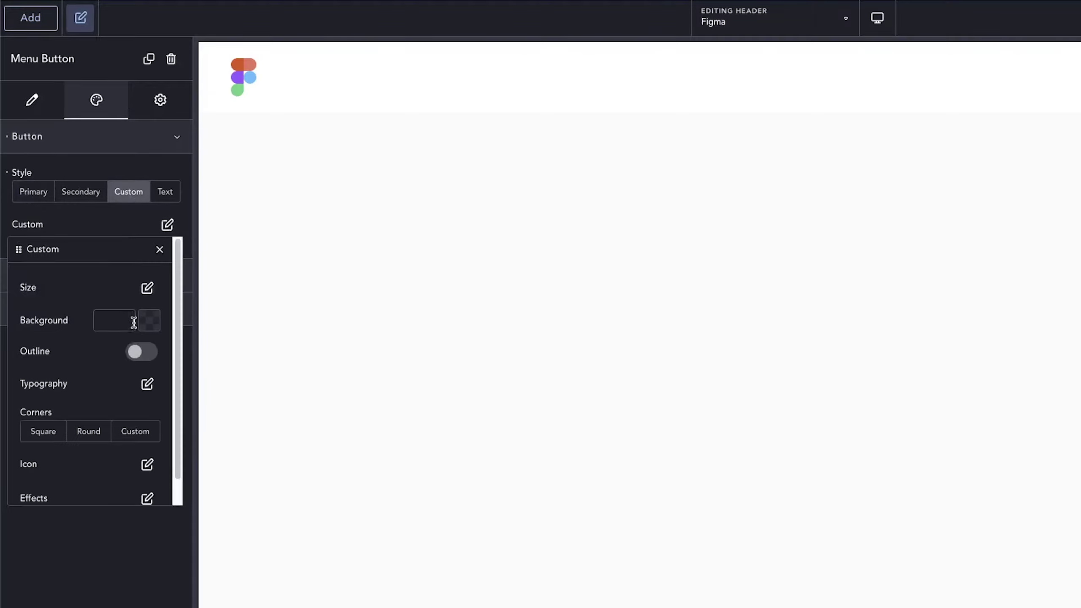
{"action": "left_click", "coordinate": [113, 321]}
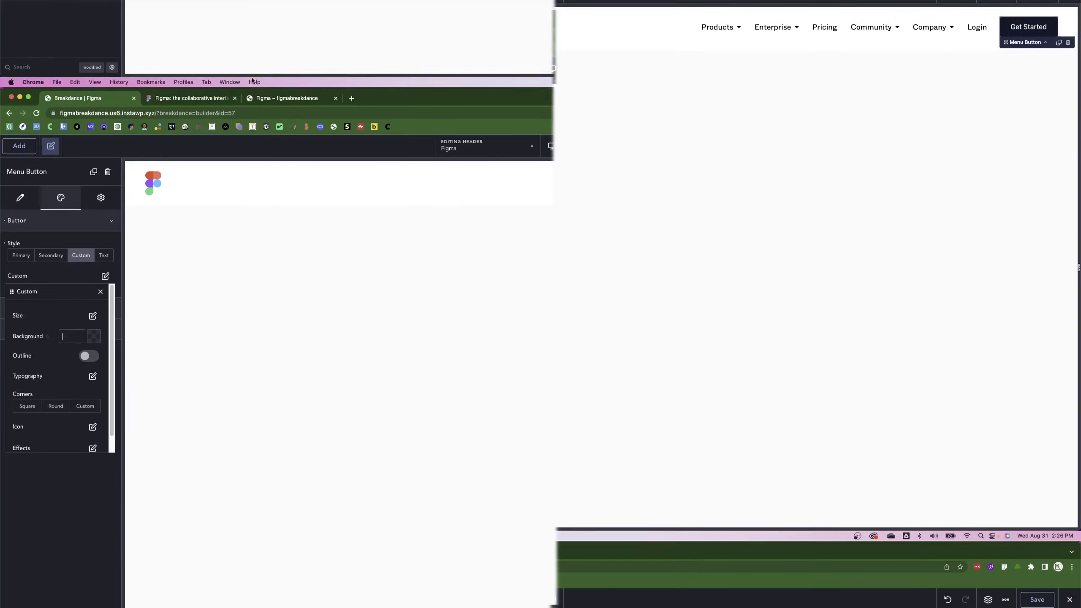
Inspect the Get started button's color on the original Figma site and set the menu button's background to #5551FF in the builder.
{"action": "left_click", "coordinate": [220, 23]}
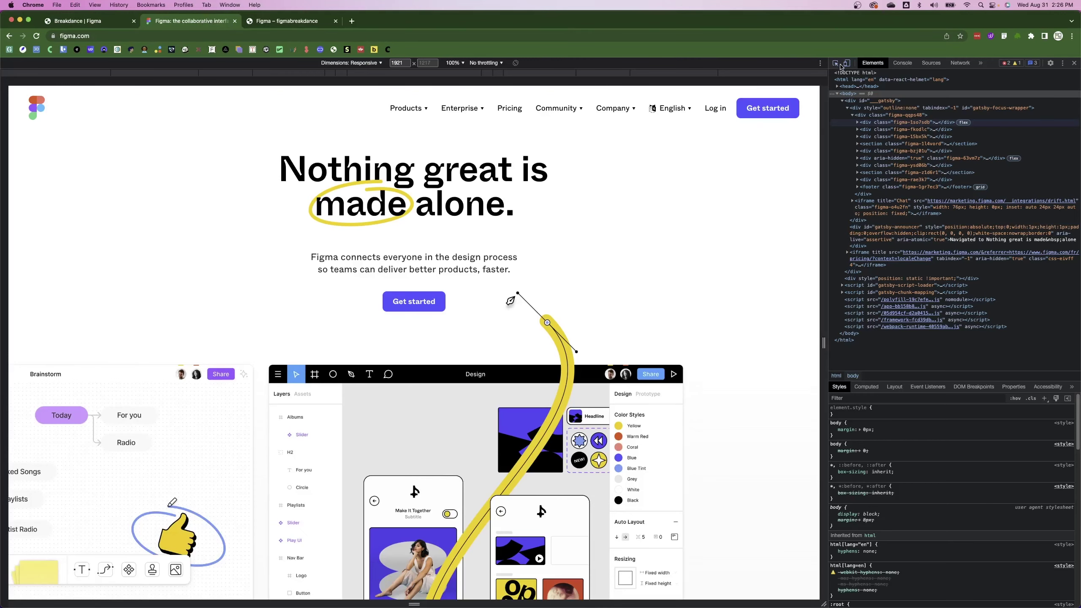
{"action": "left_click", "coordinate": [1003, 37]}
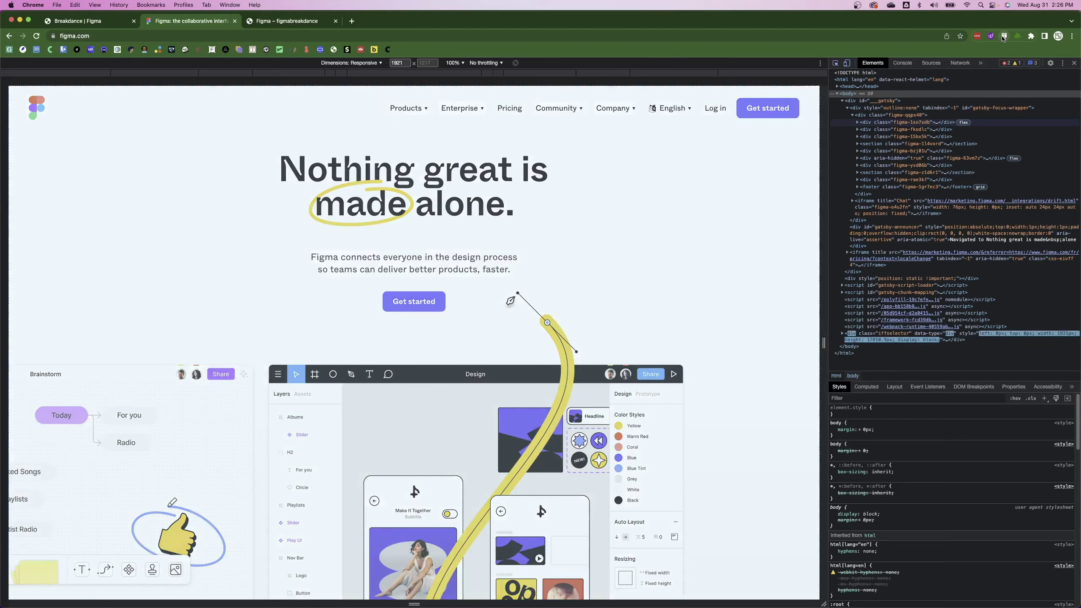
{"action": "left_click", "coordinate": [791, 106]}
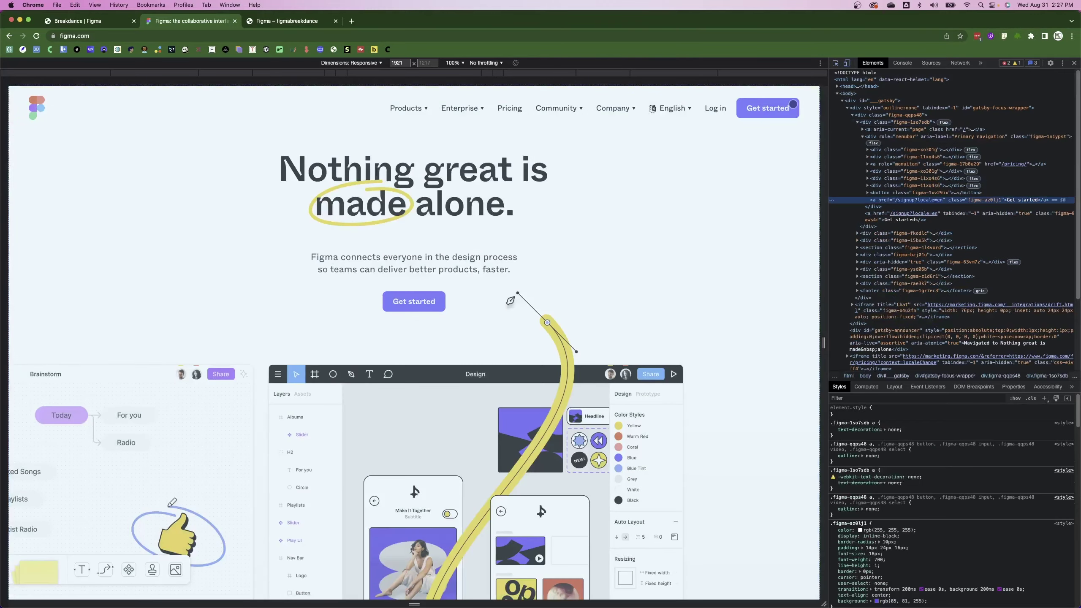
{"action": "scroll", "coordinate": [872, 544], "scroll_direction": "down", "scroll_amount": 5}
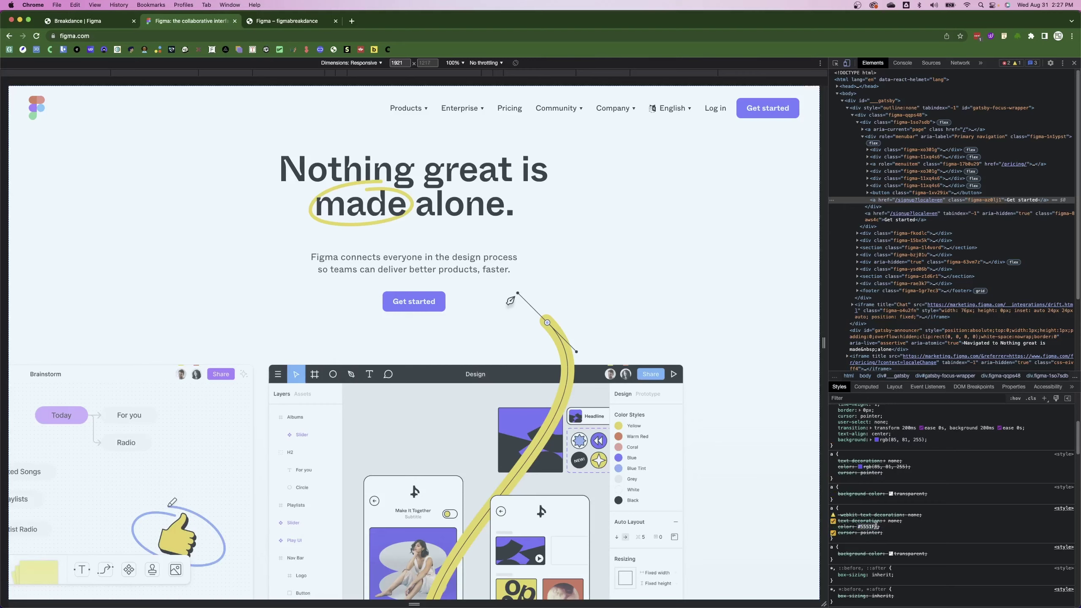
{"action": "left_click", "coordinate": [84, 22]}
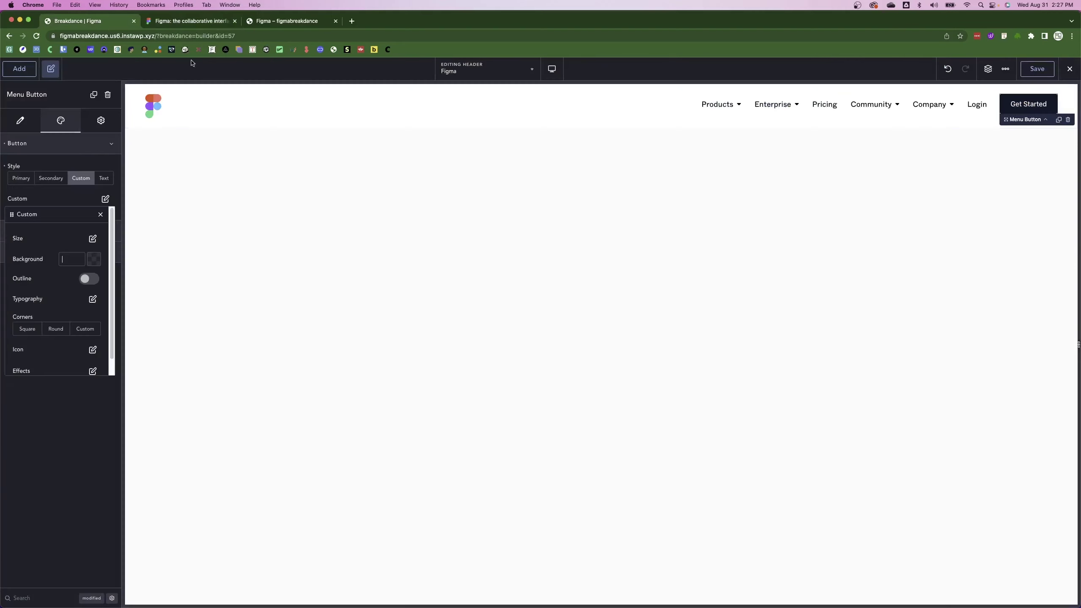
{"action": "left_click", "coordinate": [70, 264]}
{"action": "type", "text": "#5551FF"}
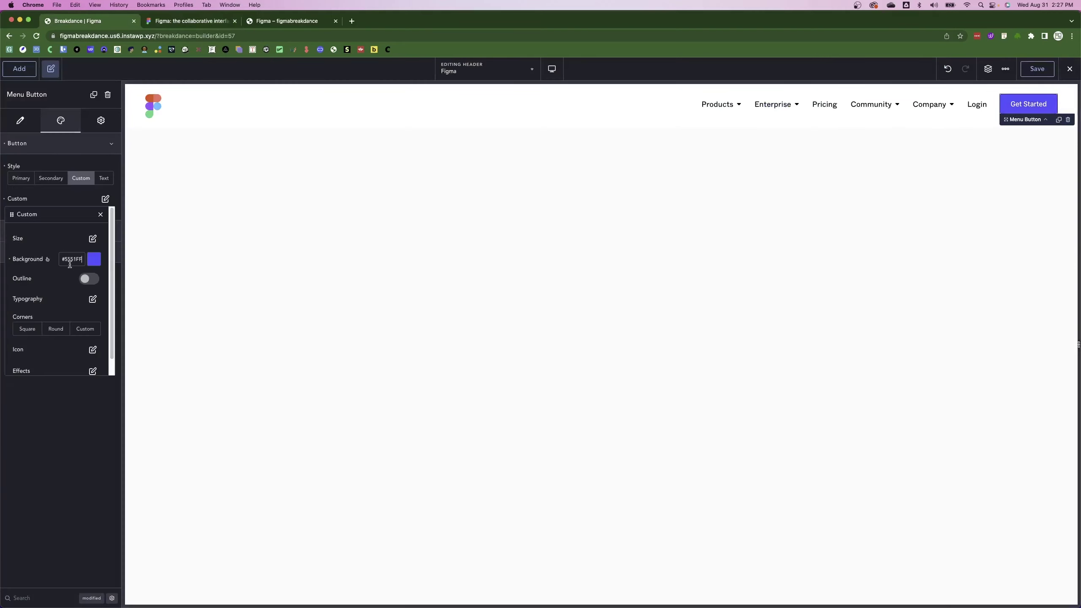
Set the menu button's corners to Custom with a corner radius of 10 px.
{"action": "scroll", "coordinate": [83, 304], "scroll_direction": "down", "scroll_amount": 2}
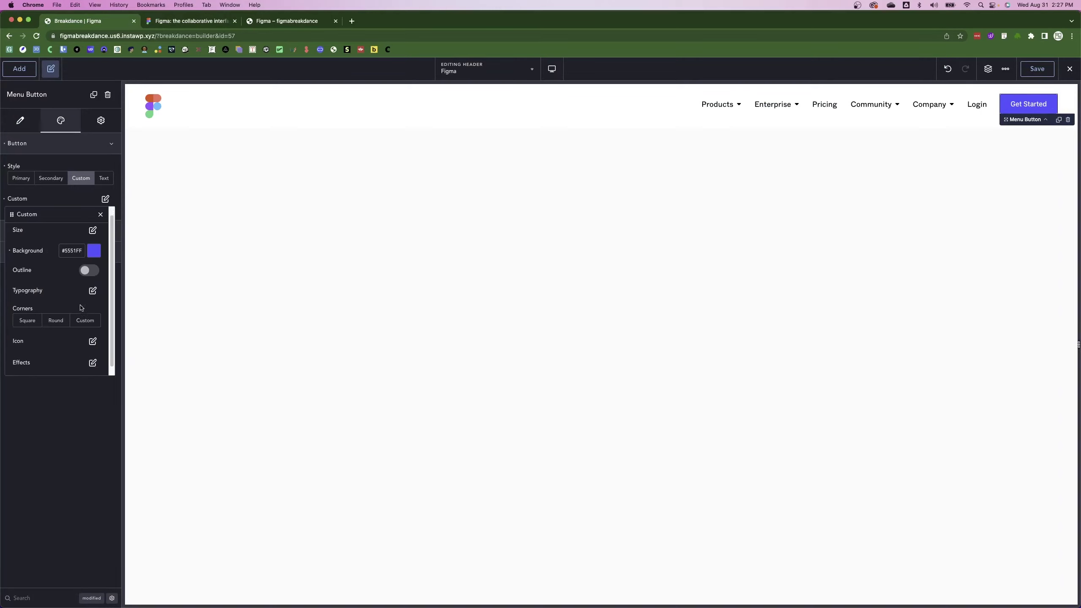
{"action": "left_click", "coordinate": [85, 314]}
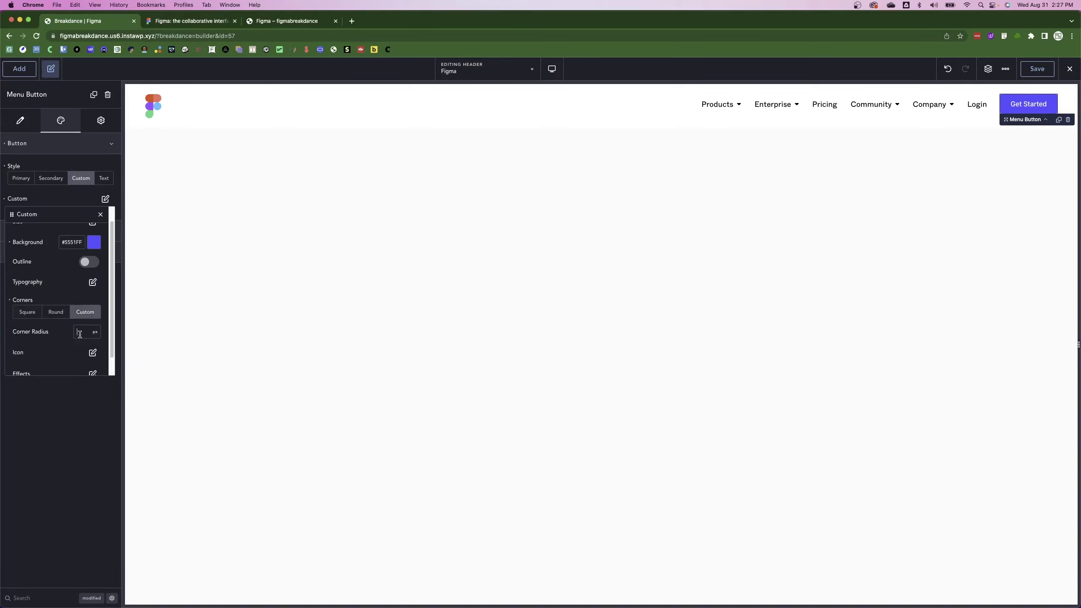
{"action": "scroll", "coordinate": [63, 347], "scroll_direction": "down", "scroll_amount": 2}
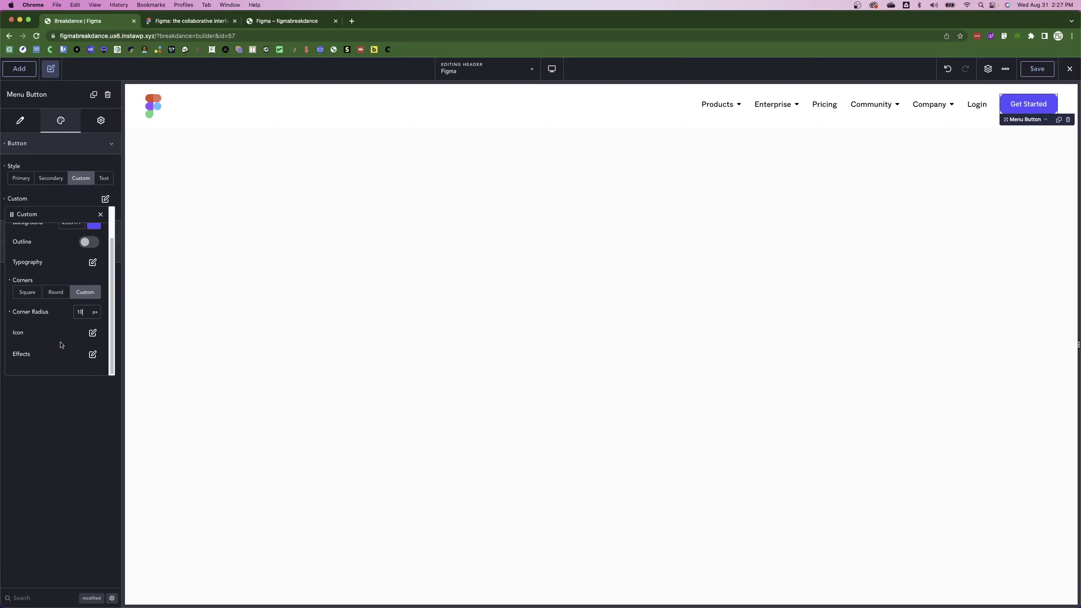
Set the menu button's typography color to white (#FFFFFF).
{"action": "scroll", "coordinate": [61, 267], "scroll_direction": "up", "scroll_amount": 3}
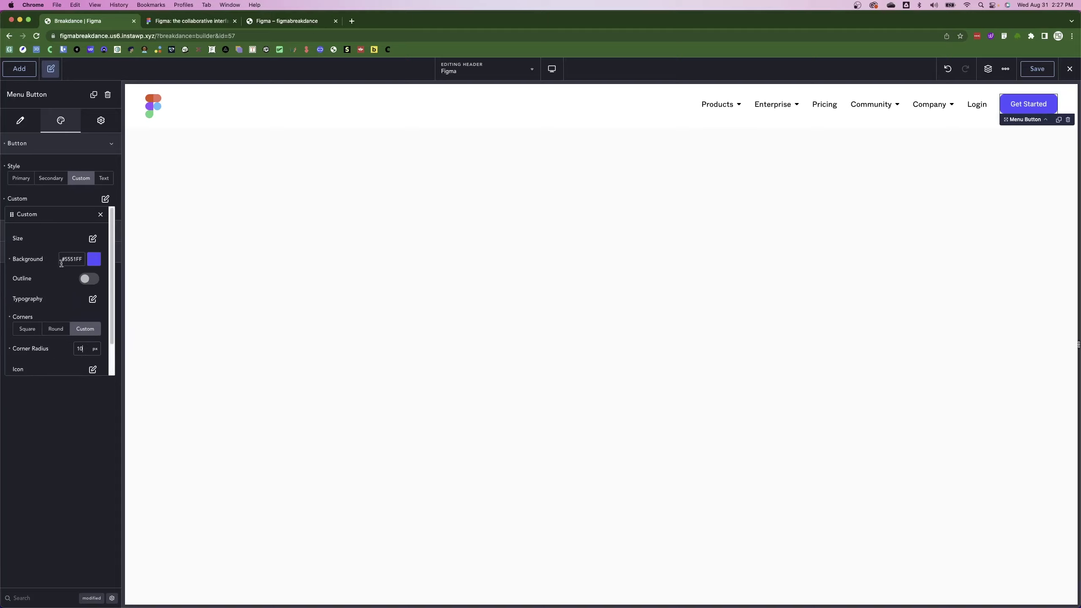
{"action": "left_click", "coordinate": [93, 298]}
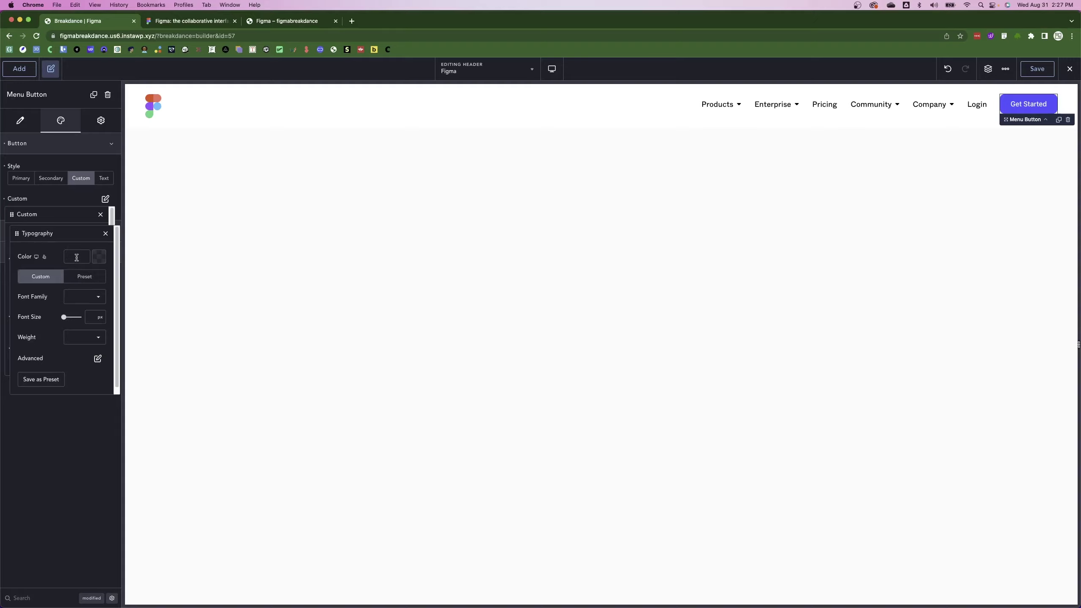
{"action": "left_click", "coordinate": [96, 261]}
{"action": "left_click_drag", "start_coordinate": [37, 311], "coordinate": [6, 280]}
{"action": "left_click", "coordinate": [55, 257]}
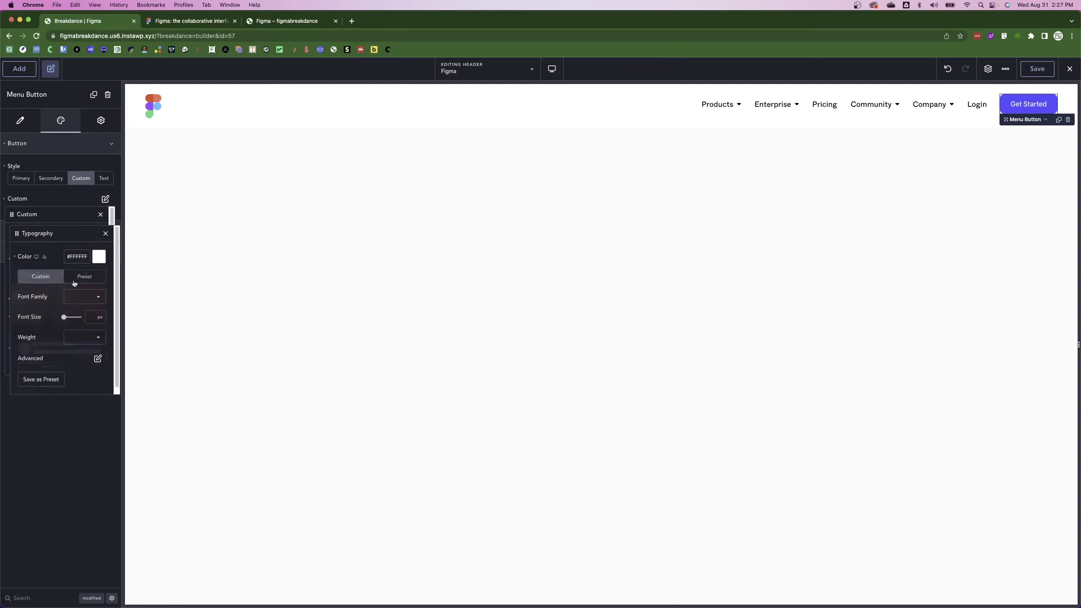
Set the menu button's text to the Whyte font at 18 px with a weight of 400.
{"action": "left_click", "coordinate": [81, 296]}
{"action": "type", "text": "Whyte"}
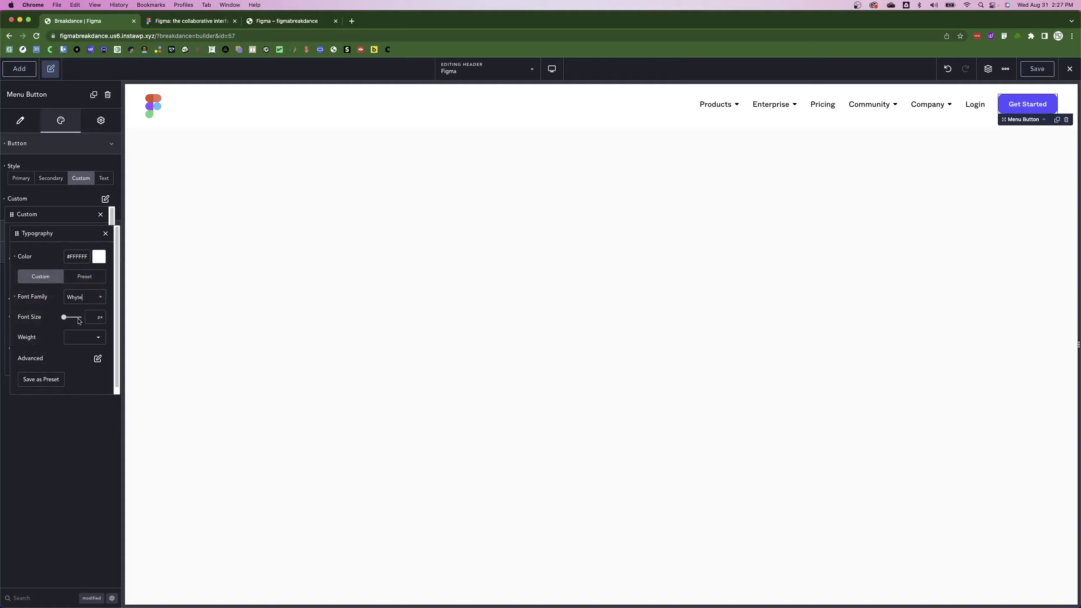
{"action": "left_click", "coordinate": [88, 316]}
{"action": "type", "text": "18"}
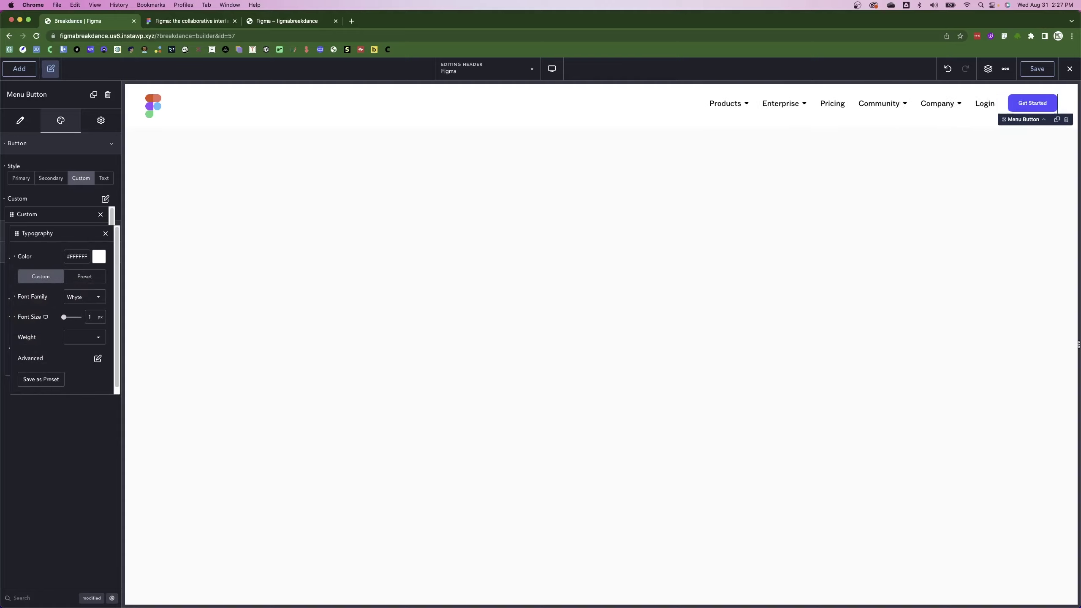
{"action": "left_click", "coordinate": [77, 339]}
{"action": "left_click", "coordinate": [72, 396]}
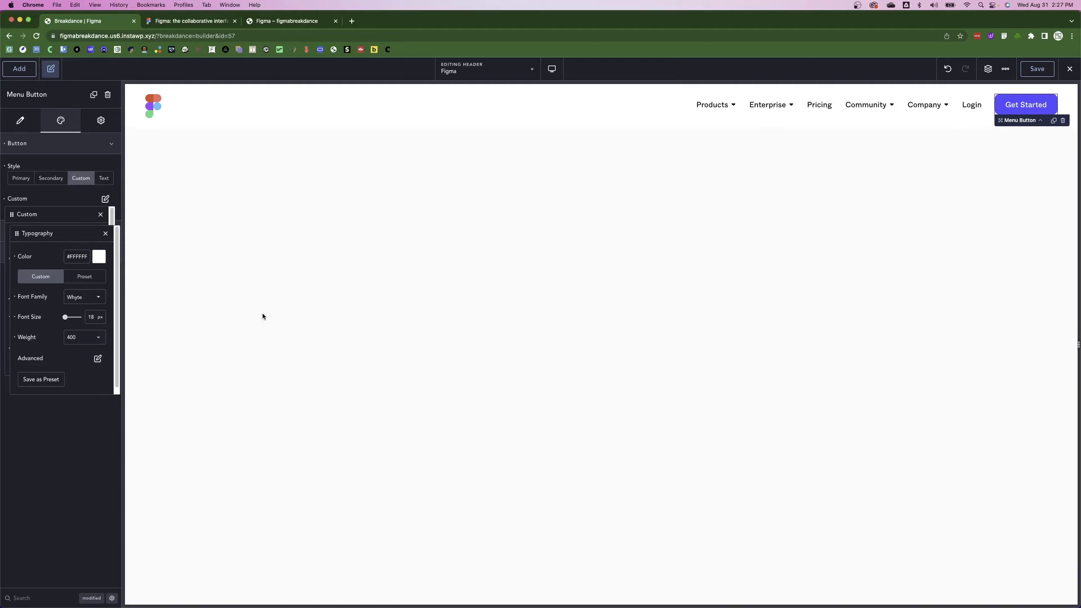
Leave the button's typography settings and save the header.
{"action": "left_click", "coordinate": [275, 253]}
{"action": "left_click", "coordinate": [368, 115]}
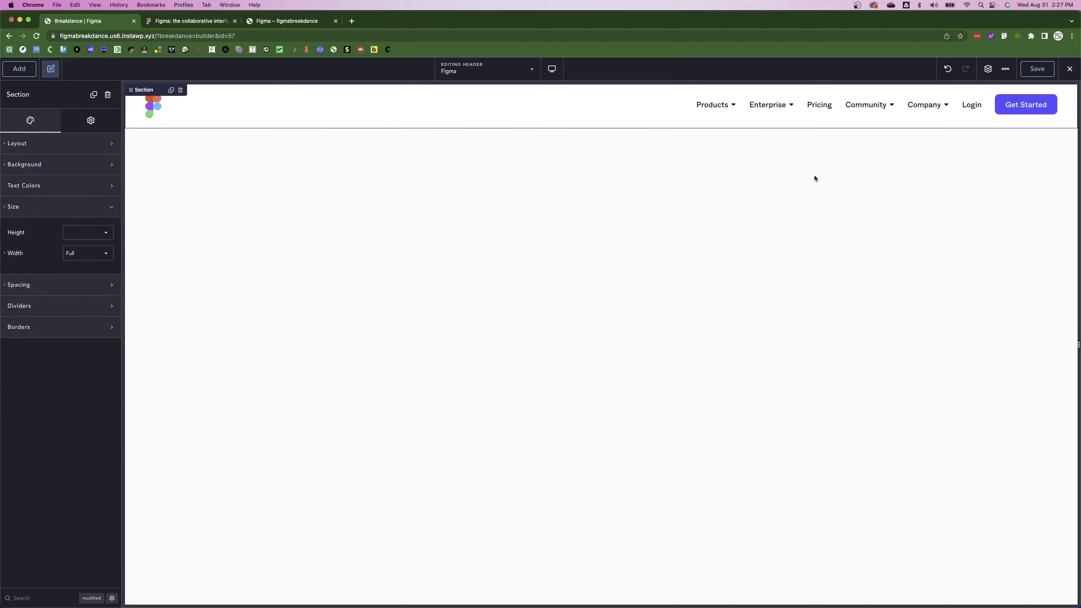
{"action": "left_click", "coordinate": [1036, 69]}
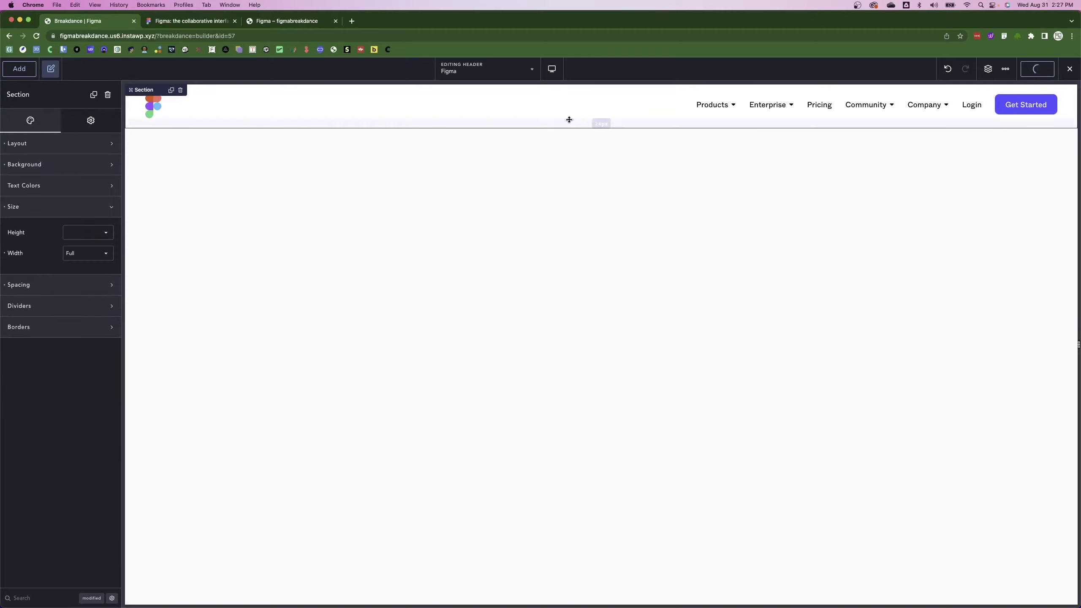
Review the header's menu items one by one from Products to Company, then return to the Products dropdown.
{"action": "left_click", "coordinate": [712, 104]}
{"action": "left_click", "coordinate": [768, 104]}
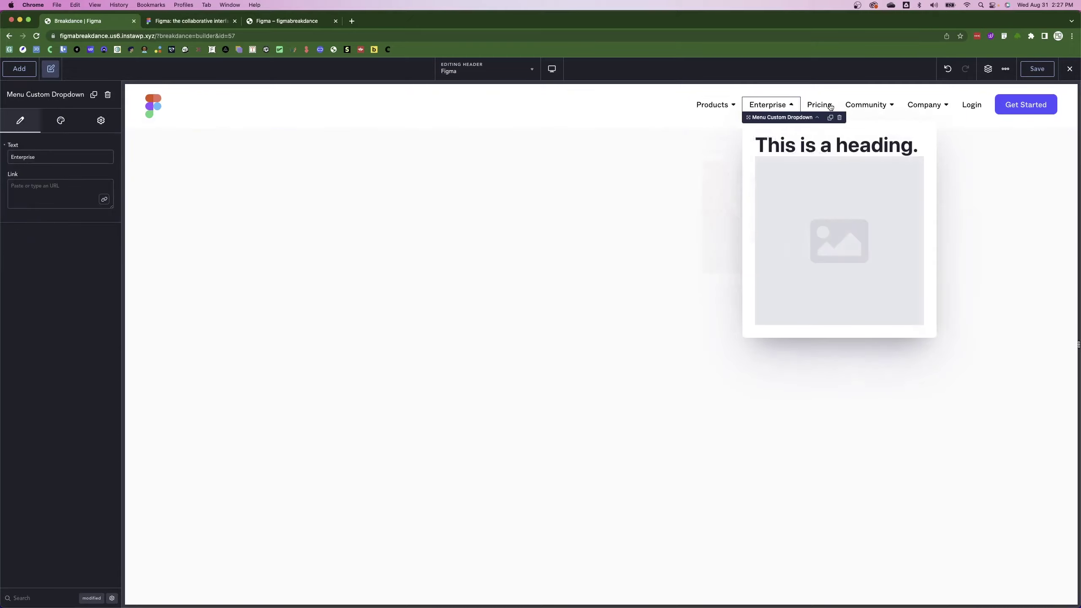
{"action": "left_click", "coordinate": [819, 105]}
{"action": "left_click", "coordinate": [874, 105]}
{"action": "left_click", "coordinate": [924, 104]}
{"action": "left_click", "coordinate": [713, 105]}
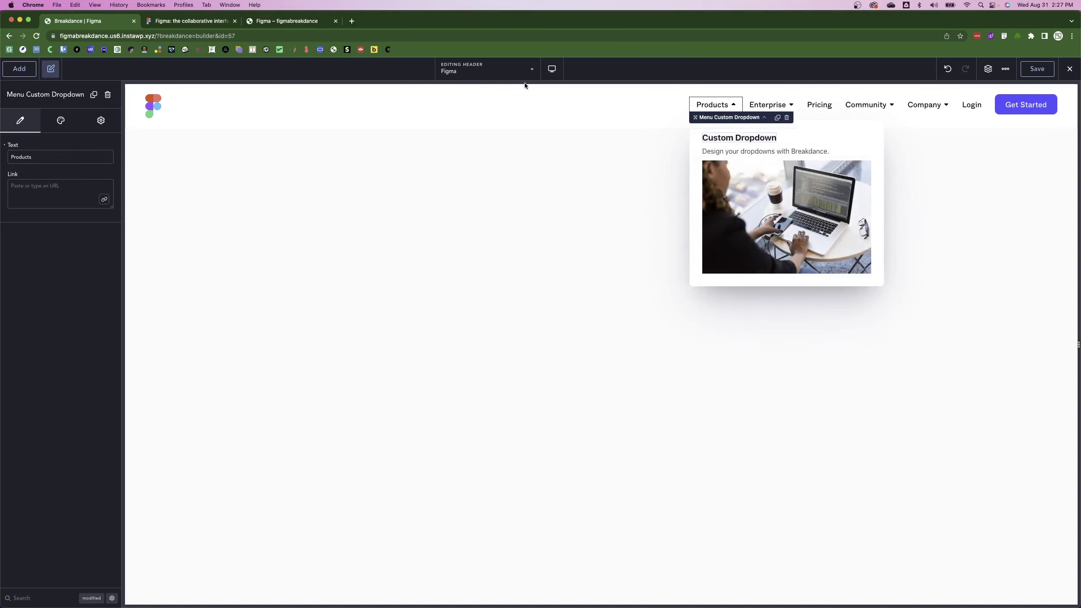
Compare the builder's Products dropdown with the two-column Products dropdown on the original Figma site.
{"action": "left_click", "coordinate": [178, 20]}
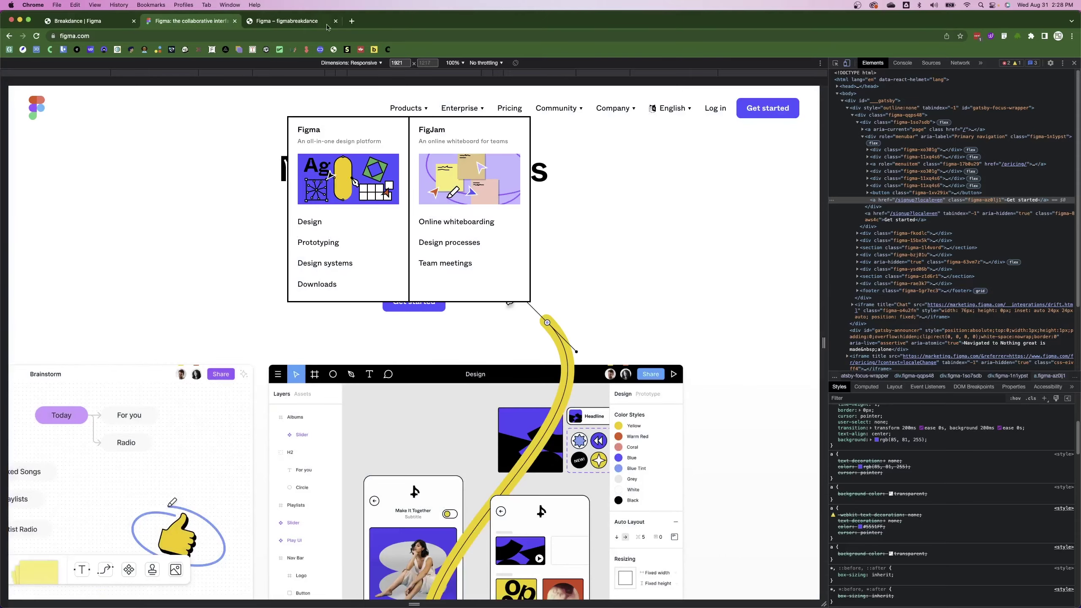
{"action": "left_click", "coordinate": [94, 22]}
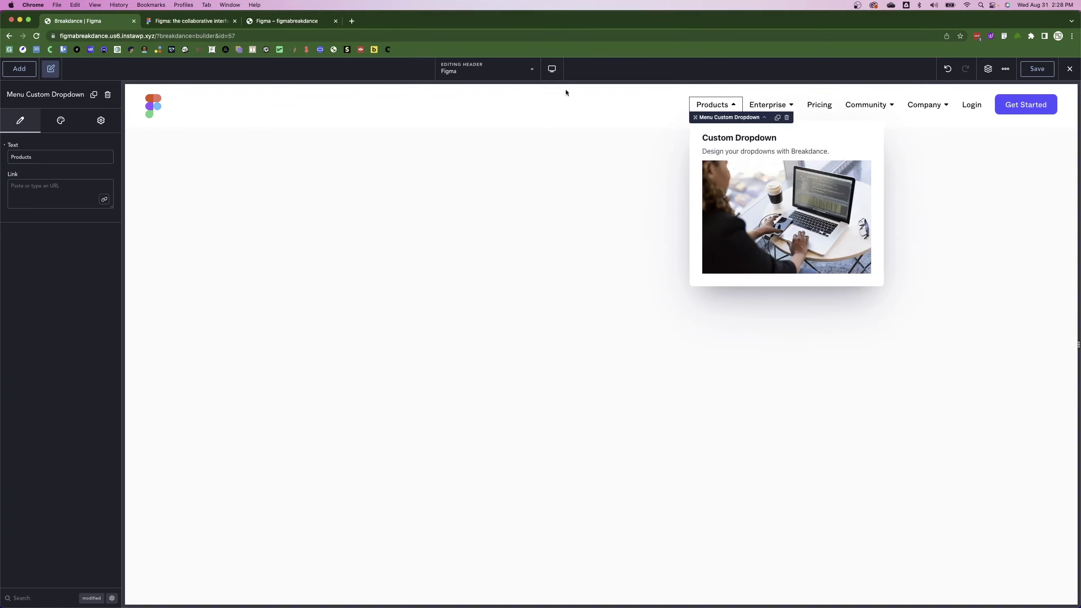
{"action": "left_click", "coordinate": [151, 22]}
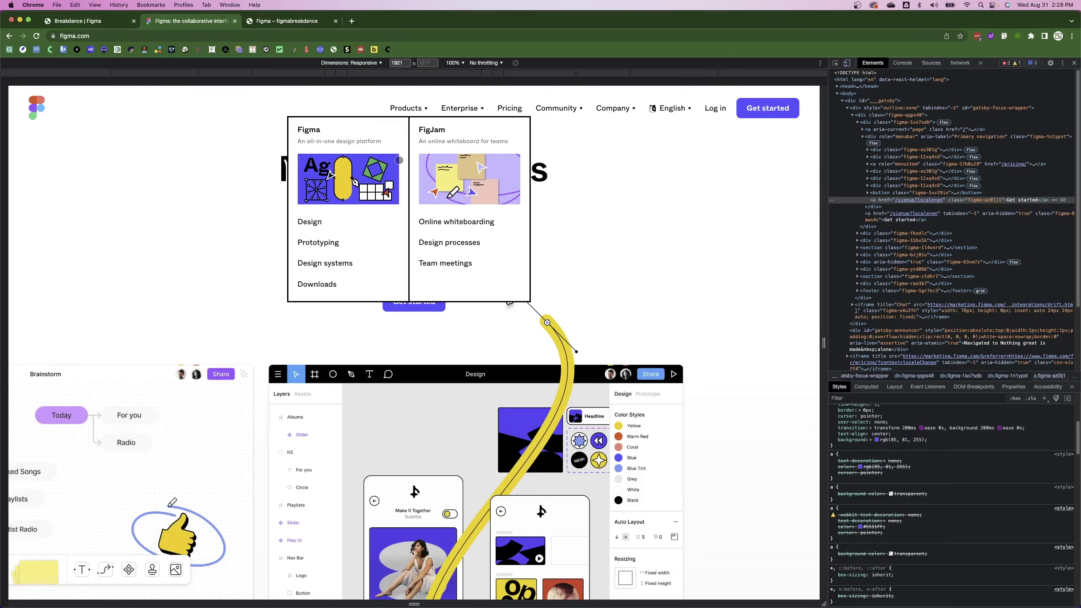
{"action": "left_click", "coordinate": [82, 23]}
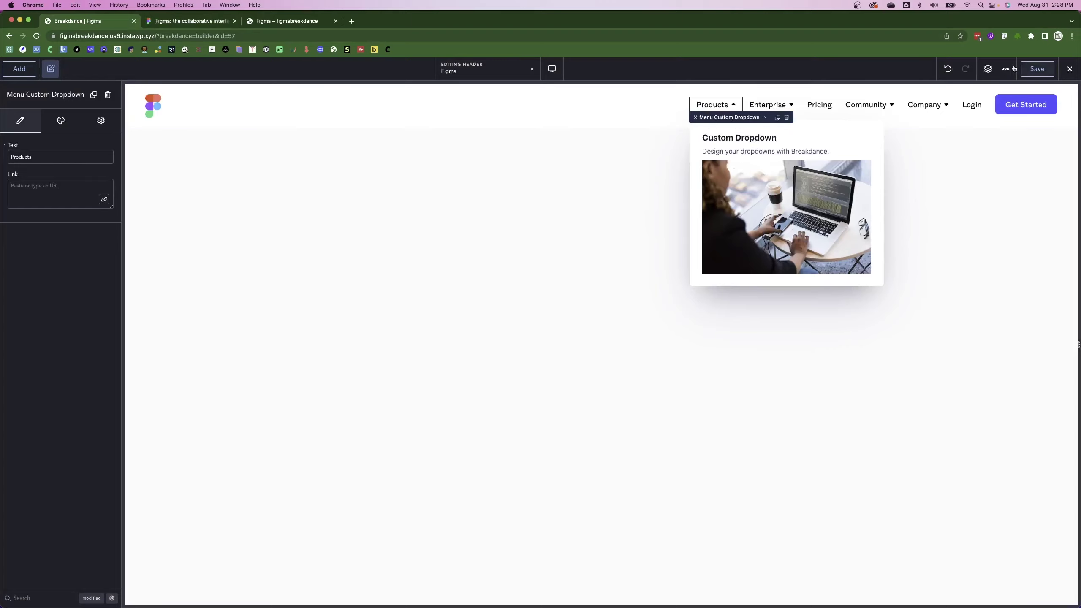
Show the page structure and add two sibling divs inside the Products custom dropdown, below its image.
{"action": "left_click", "coordinate": [988, 68]}
{"action": "left_click", "coordinate": [978, 147]}
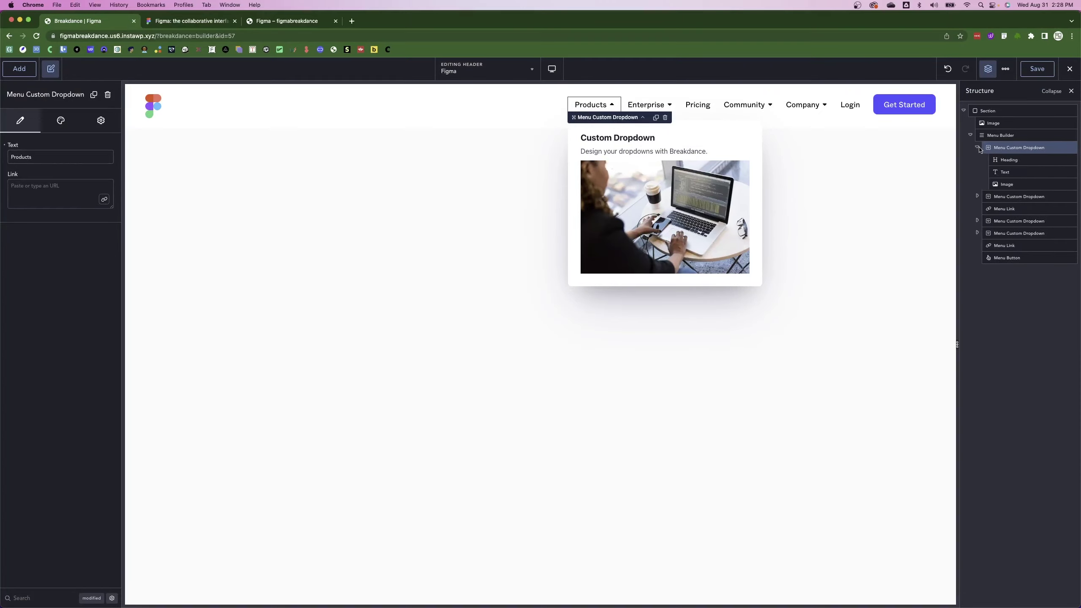
{"action": "left_click", "coordinate": [1010, 170]}
{"action": "left_click", "coordinate": [1012, 151]}
{"action": "left_click", "coordinate": [19, 68]}
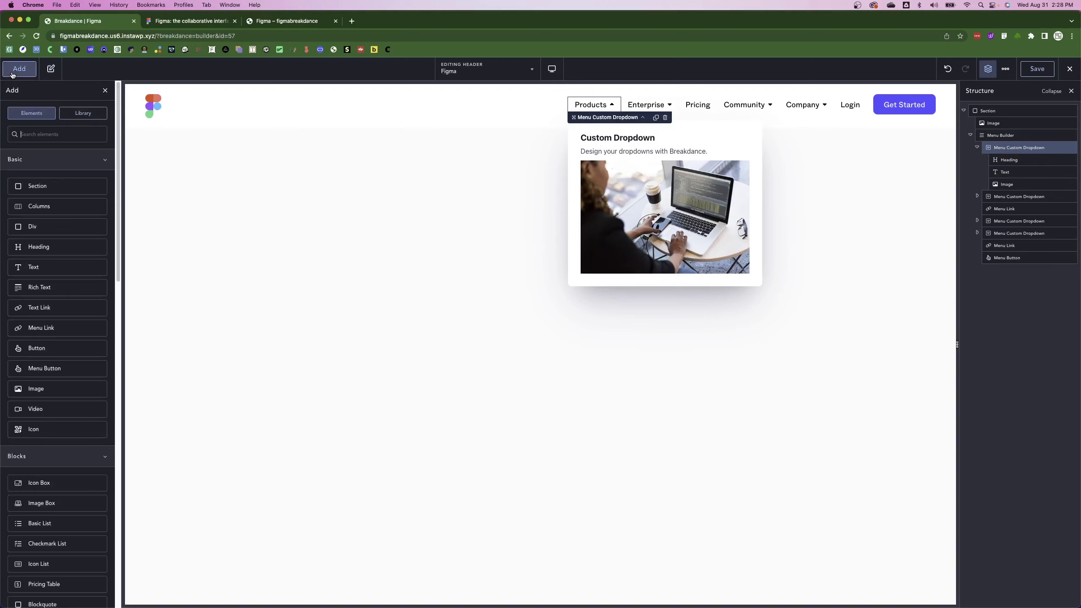
{"action": "left_click", "coordinate": [49, 227]}
{"action": "left_click", "coordinate": [28, 73]}
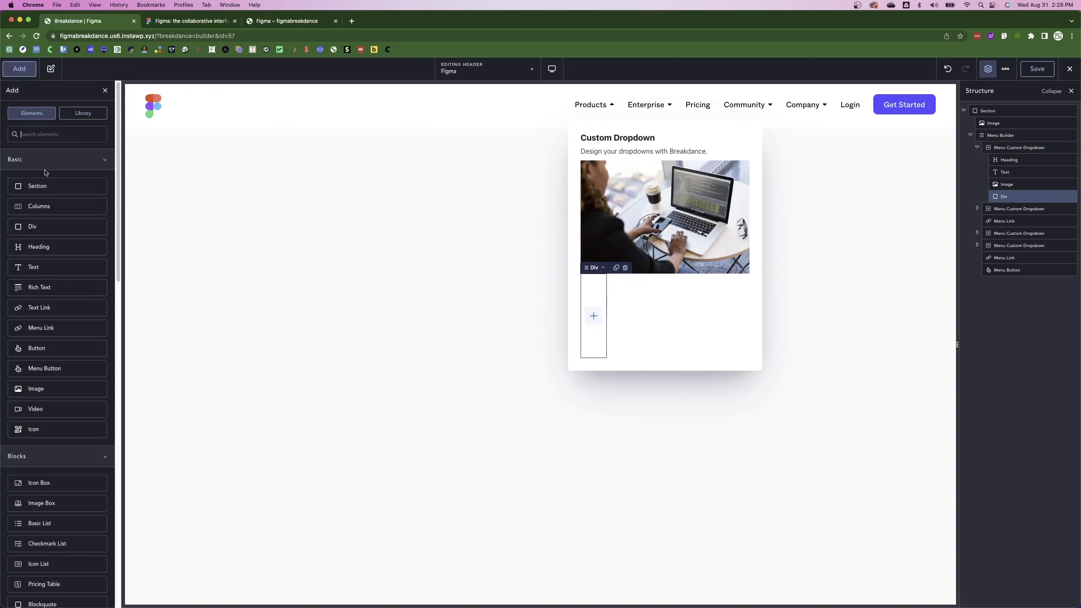
{"action": "left_click", "coordinate": [47, 227]}
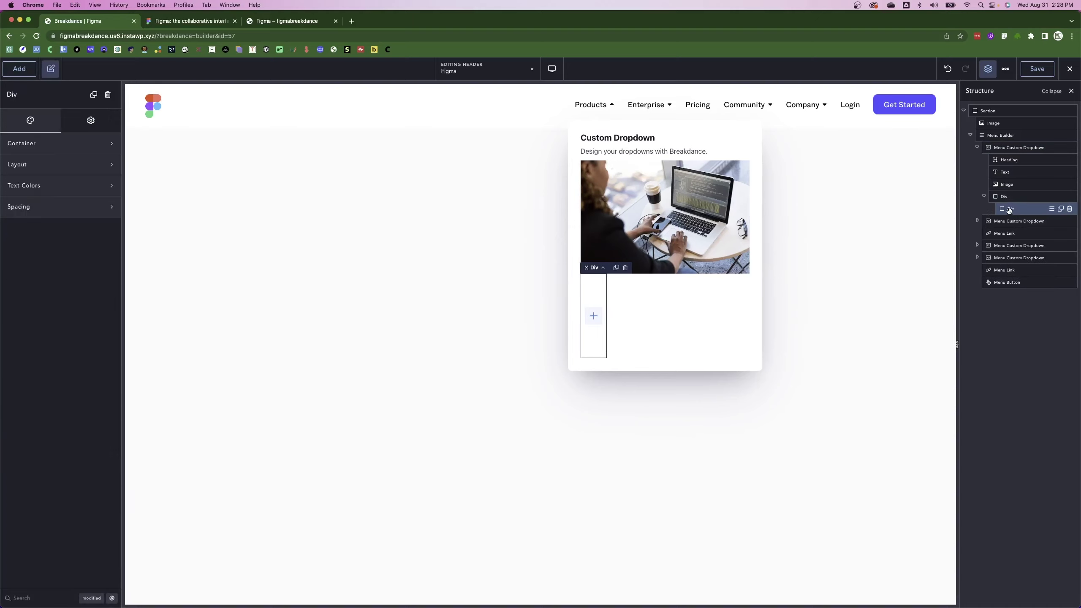
{"action": "left_click_drag", "start_coordinate": [1021, 209], "coordinate": [1017, 206]}
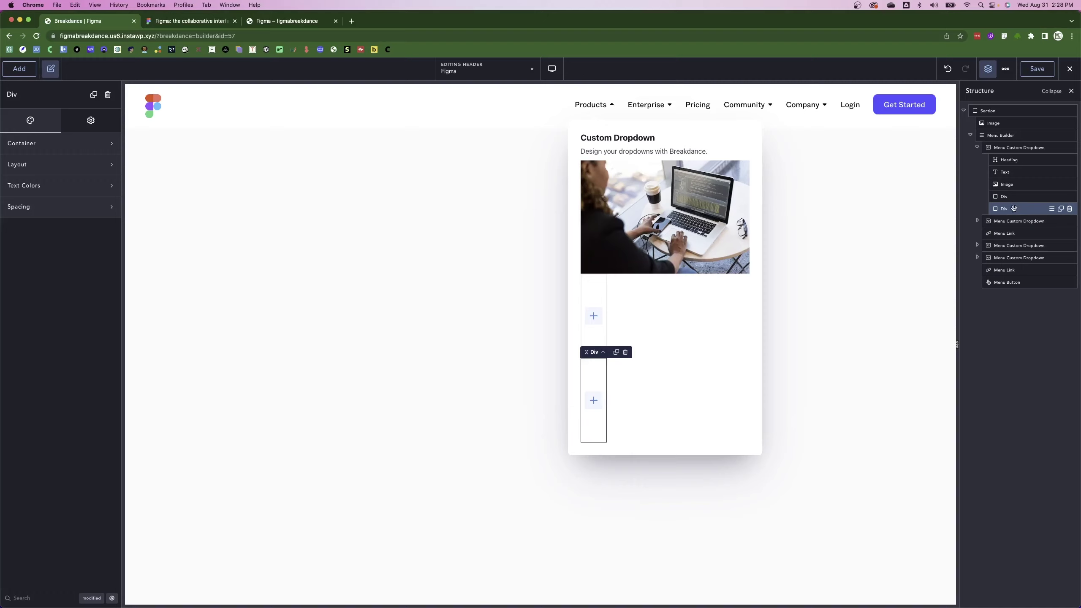
Delete the default heading, text and image from the Products dropdown, keeping only the two divs.
{"action": "left_click", "coordinate": [1020, 160]}
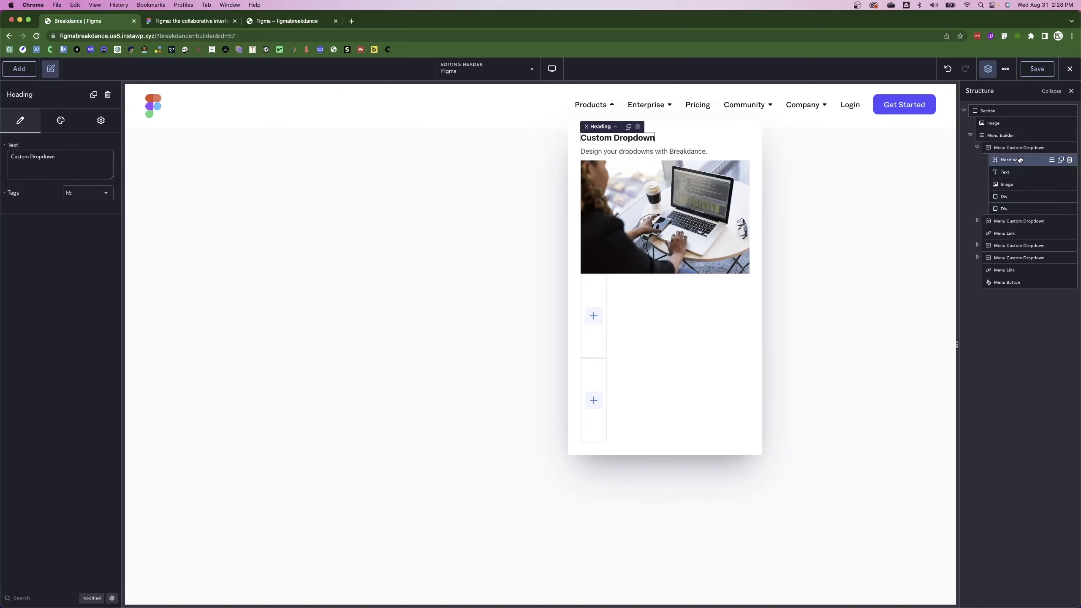
{"action": "left_click", "coordinate": [1070, 160]}
{"action": "left_click", "coordinate": [1070, 160]}
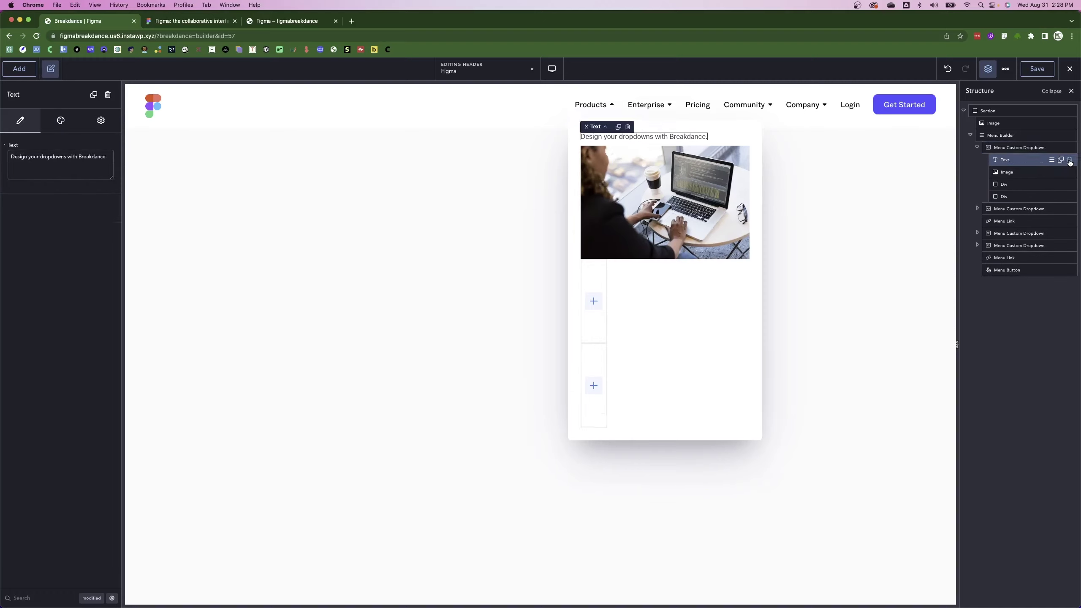
{"action": "left_click", "coordinate": [1070, 160]}
{"action": "left_click", "coordinate": [1070, 161]}
{"action": "left_click", "coordinate": [1021, 161]}
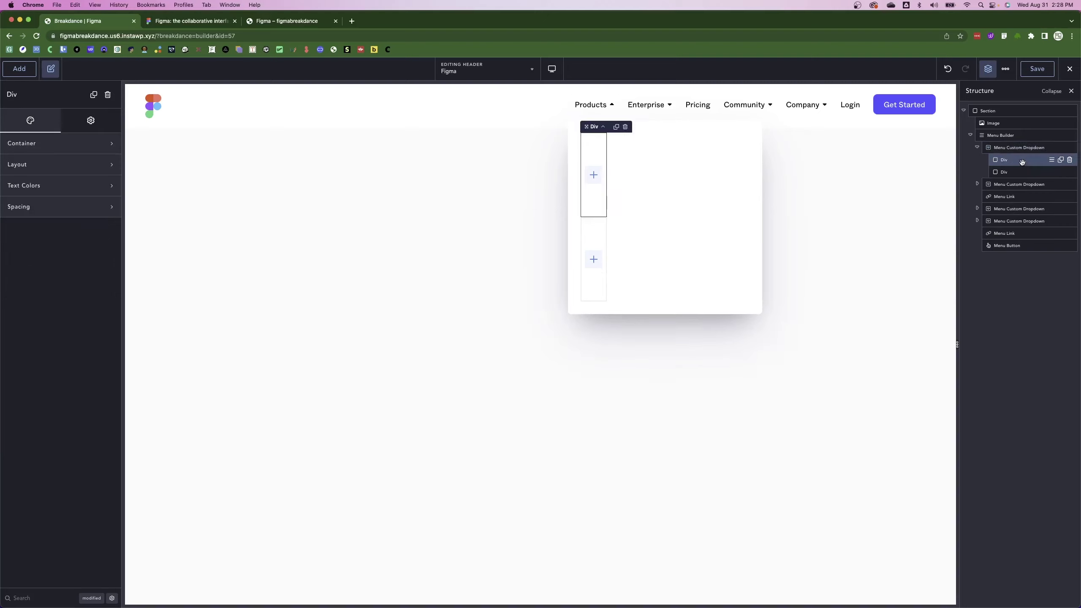
Lay out the Products custom dropdown's two divs horizontally with Center alignment.
{"action": "left_click", "coordinate": [1015, 148]}
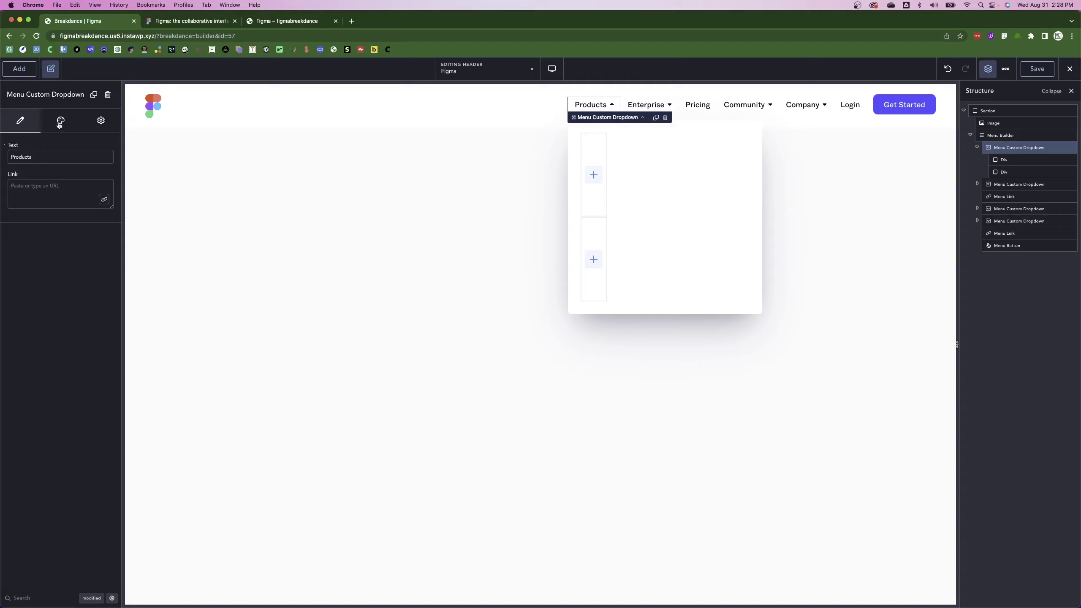
{"action": "left_click", "coordinate": [61, 123]}
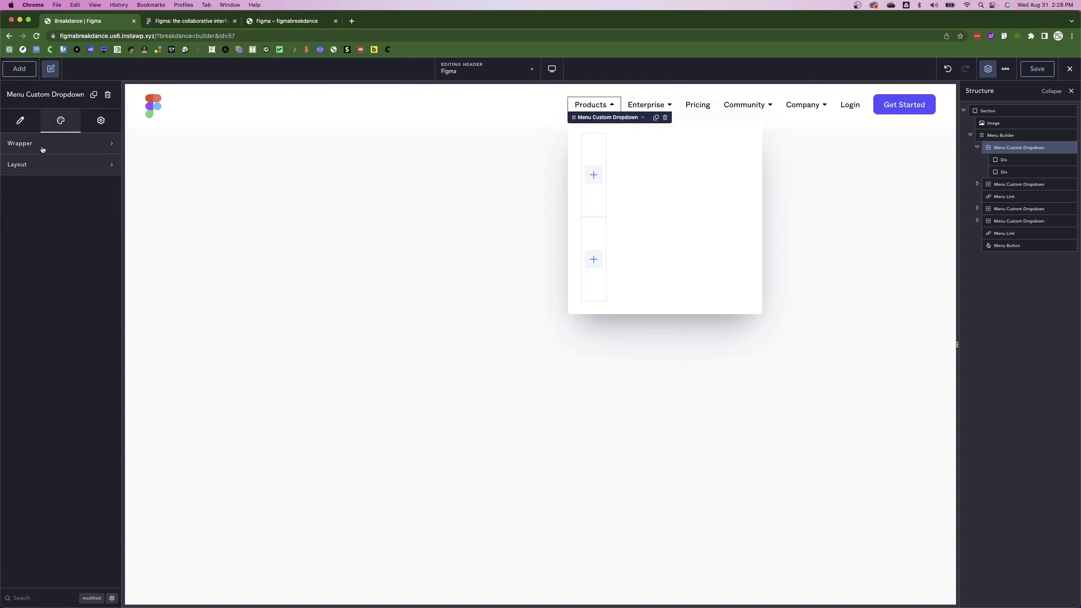
{"action": "left_click", "coordinate": [40, 164]}
{"action": "left_click", "coordinate": [105, 250]}
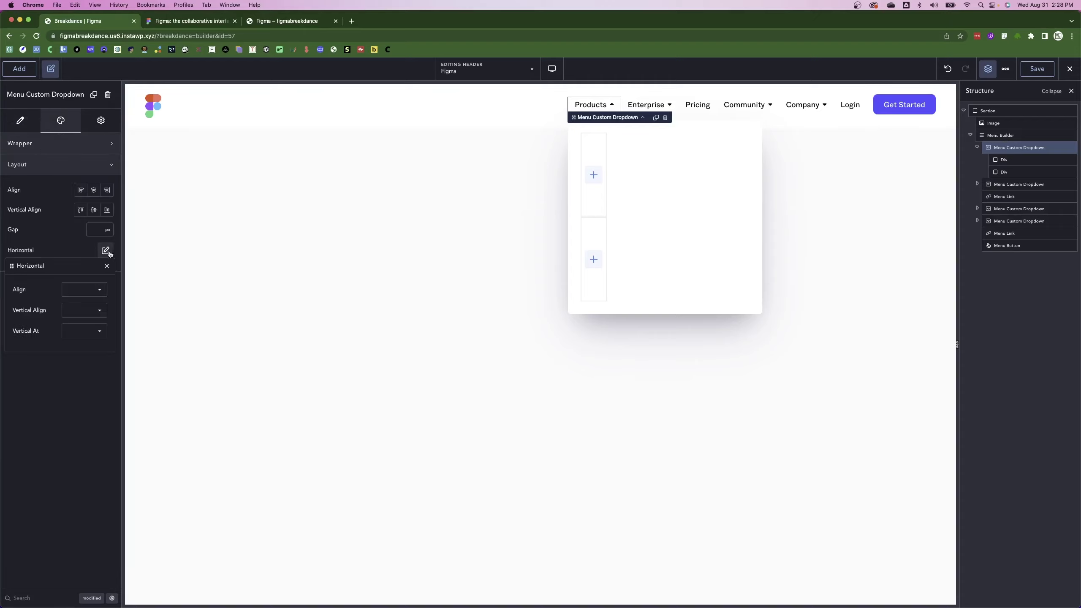
{"action": "left_click", "coordinate": [78, 294]}
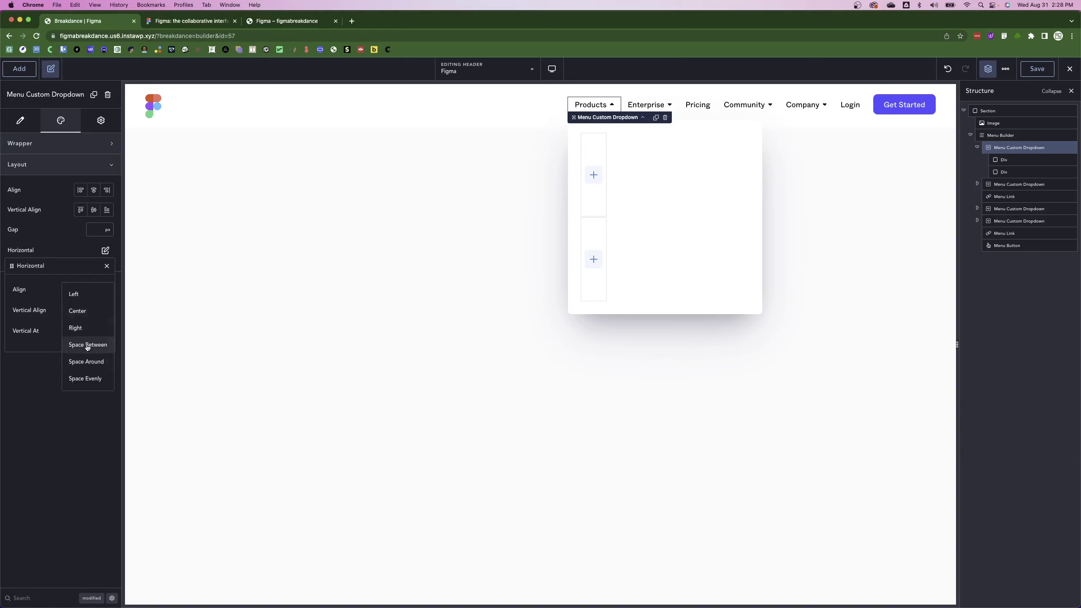
{"action": "left_click", "coordinate": [80, 311]}
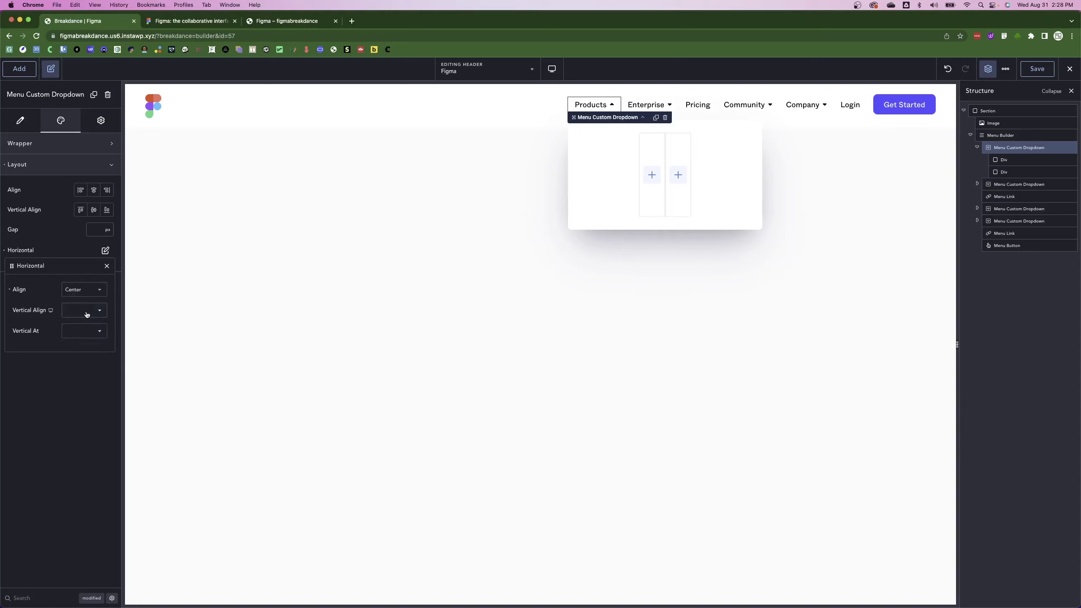
{"action": "left_click", "coordinate": [86, 314]}
{"action": "left_click", "coordinate": [88, 335]}
{"action": "left_click", "coordinate": [10, 311]}
{"action": "left_click", "coordinate": [78, 331]}
{"action": "left_click", "coordinate": [106, 266]}
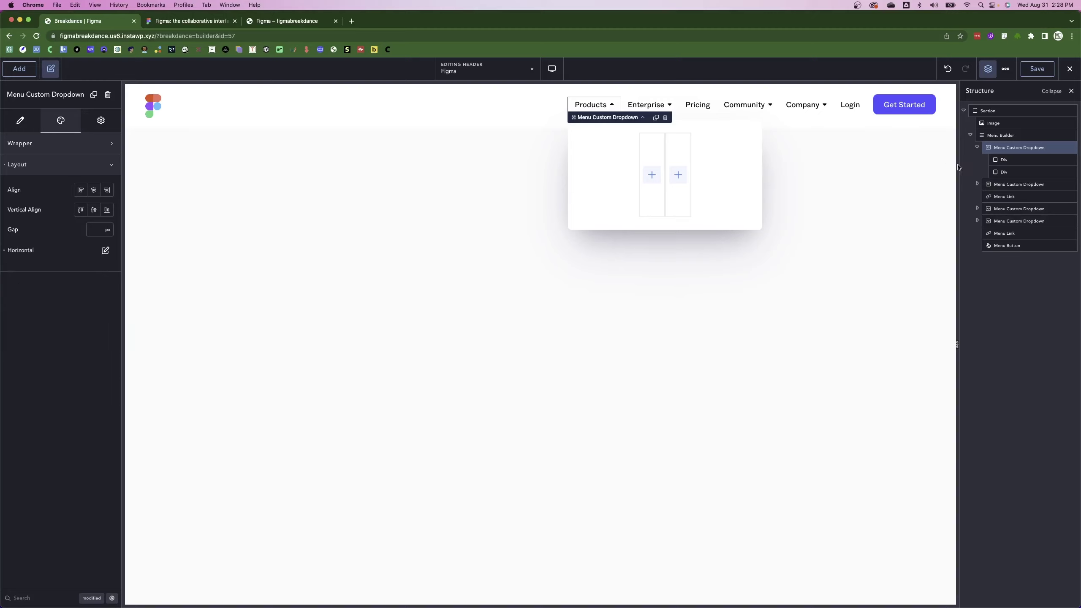
Inspect the Products dropdown on the original Figma site to find its width, then return to the builder.
{"action": "left_click", "coordinate": [1008, 160]}
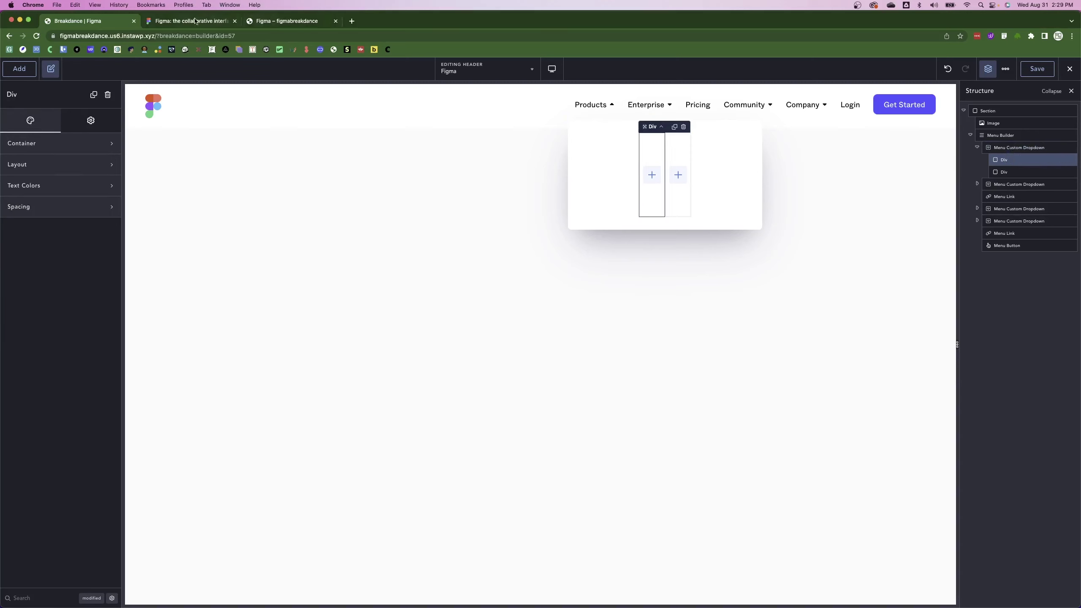
{"action": "left_click", "coordinate": [195, 21]}
{"action": "left_click", "coordinate": [101, 21]}
{"action": "left_click", "coordinate": [179, 22]}
{"action": "left_click", "coordinate": [836, 63]}
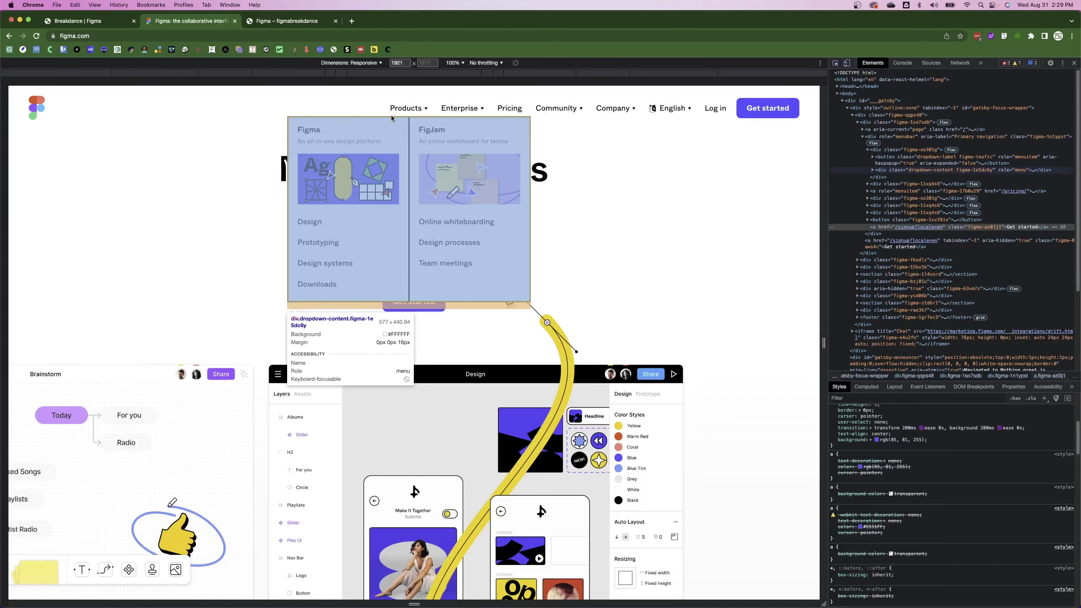
{"action": "left_click", "coordinate": [82, 22]}
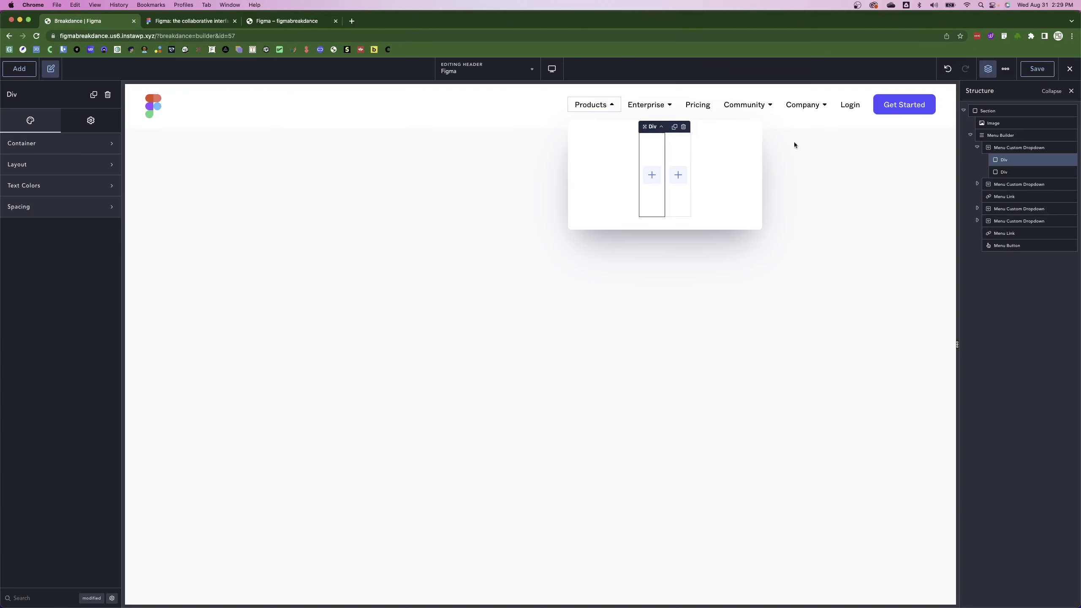
Set the wrapper width of the Products custom dropdown to 577 px.
{"action": "left_click", "coordinate": [1007, 149]}
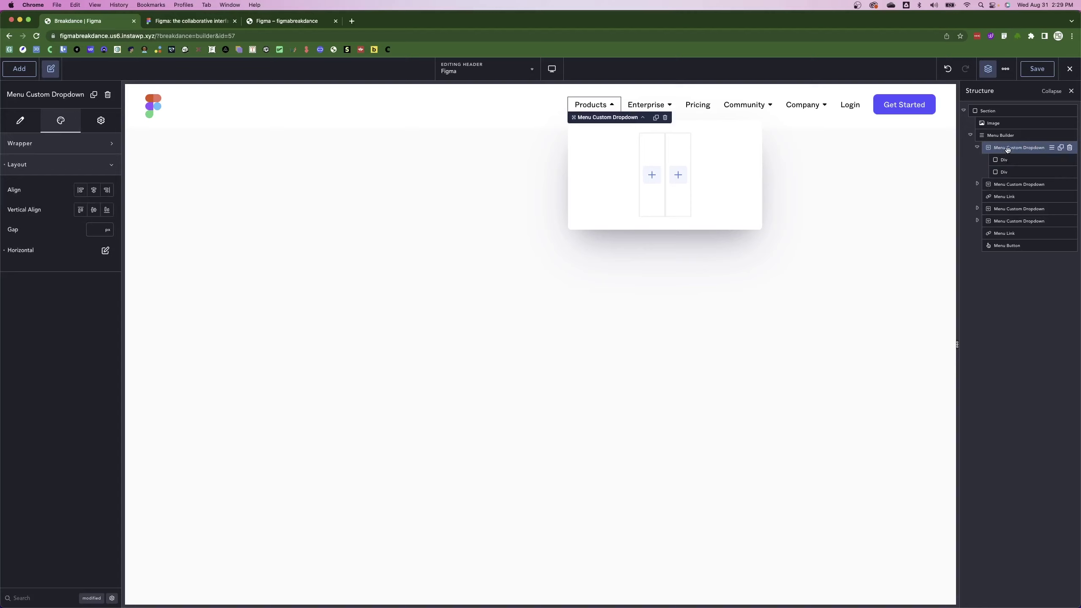
{"action": "left_click", "coordinate": [55, 145]}
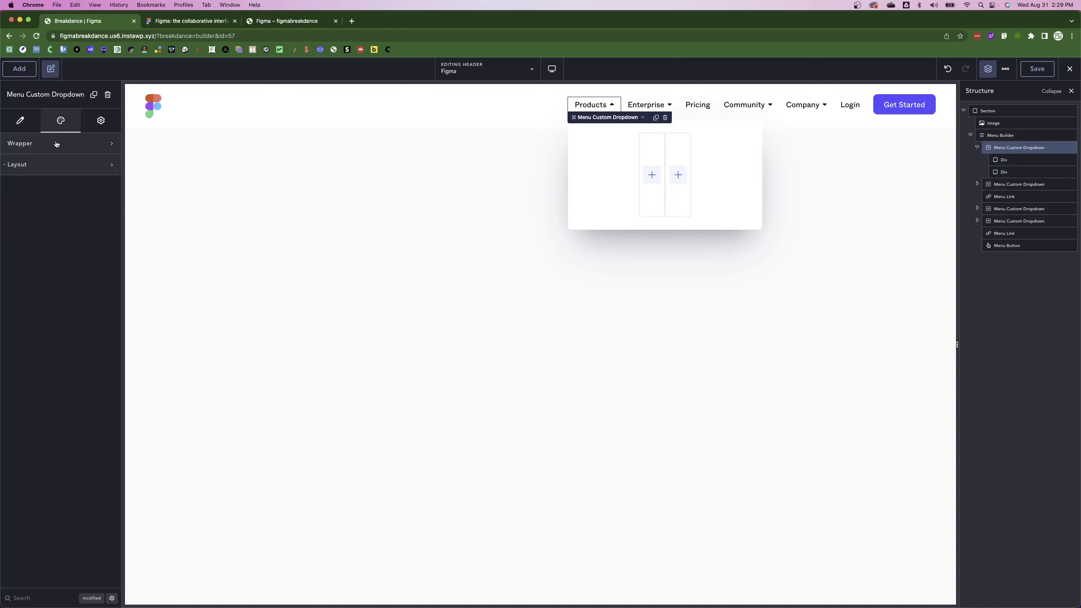
{"action": "left_click", "coordinate": [55, 145]}
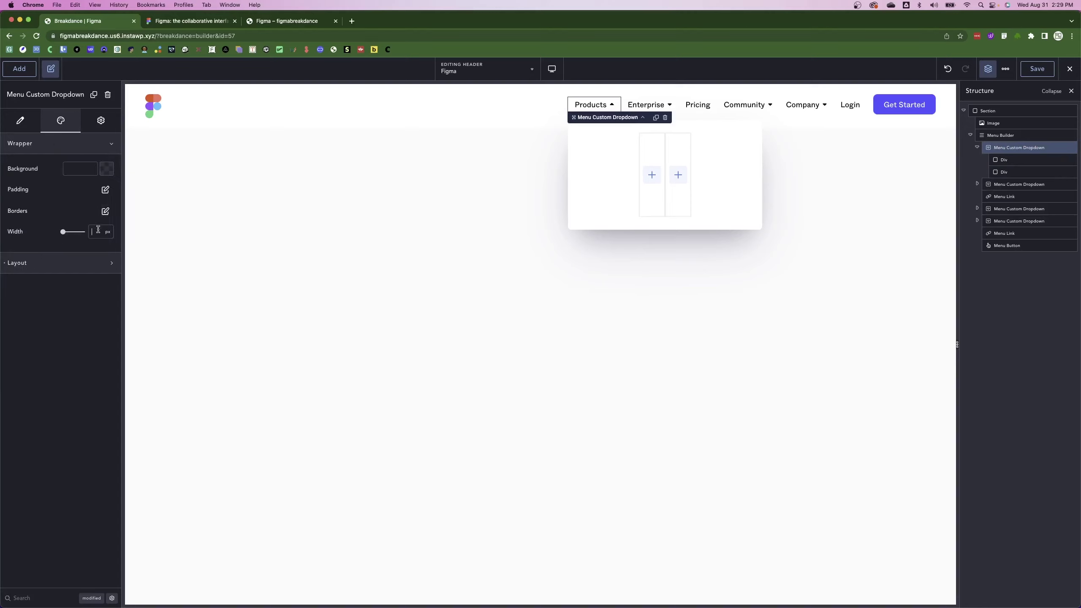
{"action": "left_click", "coordinate": [98, 232]}
{"action": "type", "text": "577"}
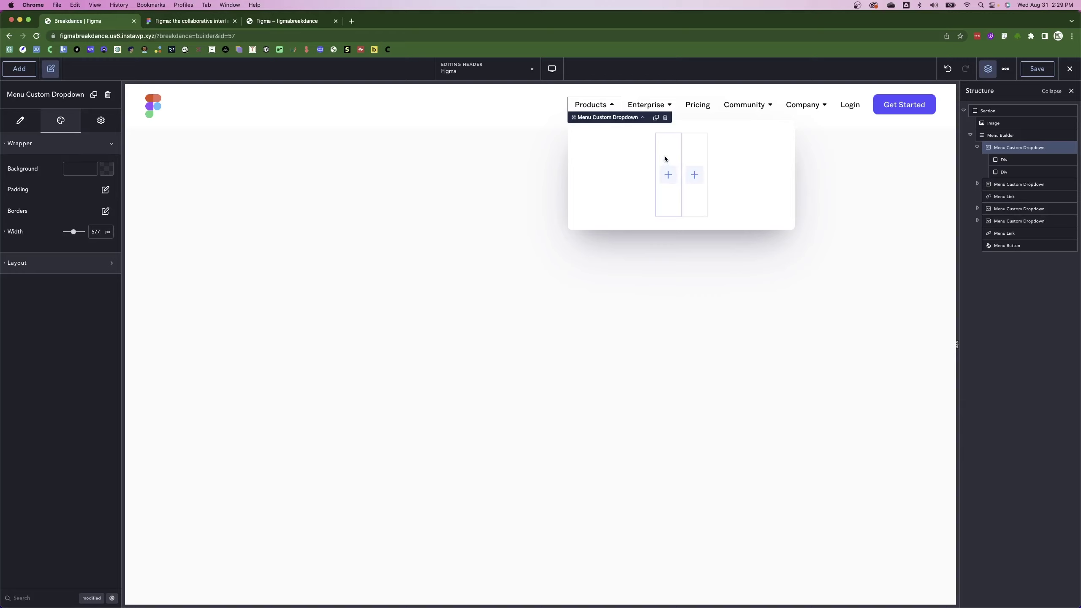
Set the width of the first div in the Products dropdown to 50%.
{"action": "left_click", "coordinate": [1003, 160]}
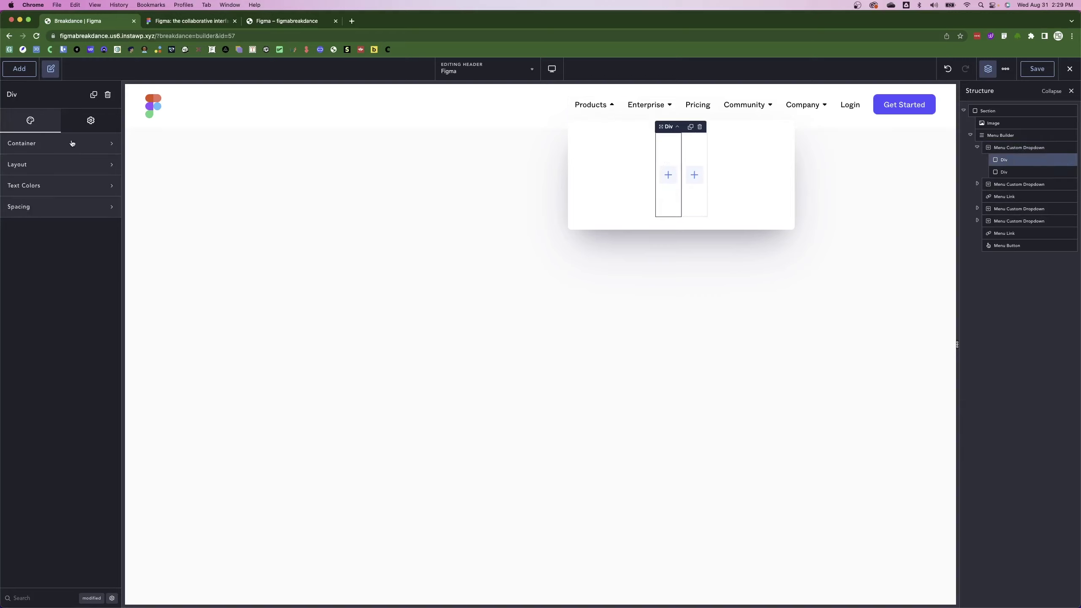
{"action": "left_click", "coordinate": [72, 143]}
{"action": "left_click", "coordinate": [108, 169]}
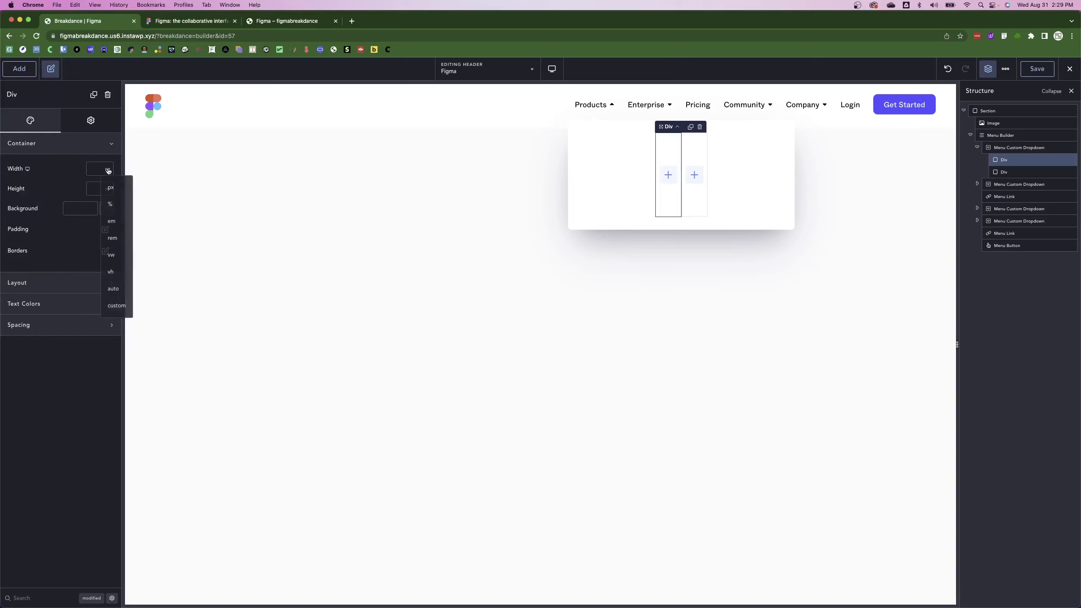
{"action": "left_click", "coordinate": [110, 209]}
{"action": "left_click", "coordinate": [91, 170]}
{"action": "type", "text": "50"}
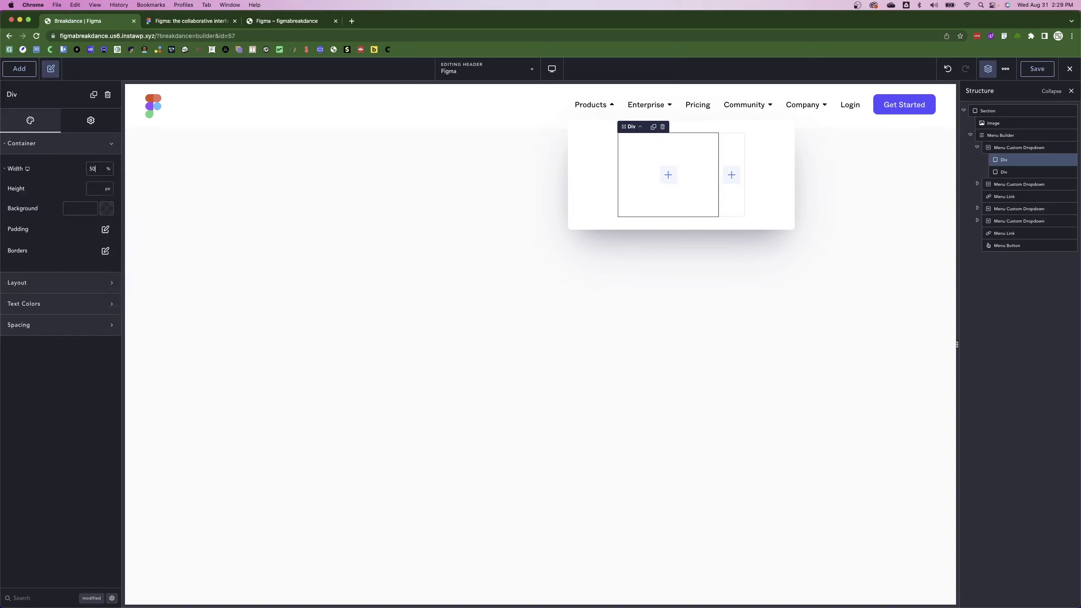
Set the width of the second div in the Products dropdown to 50%.
{"action": "left_click", "coordinate": [1011, 172]}
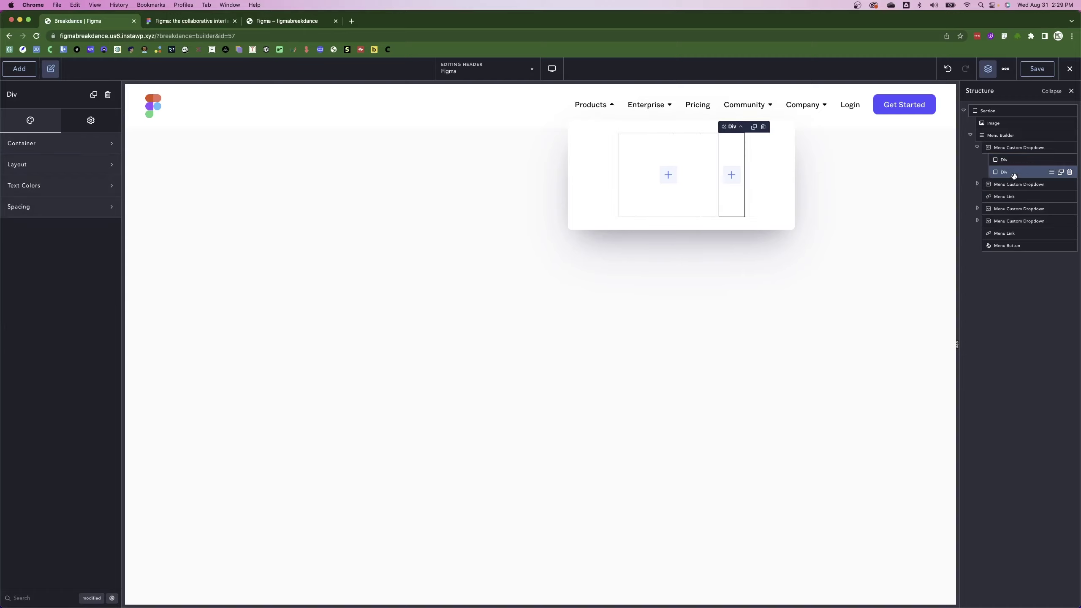
{"action": "left_click", "coordinate": [64, 143]}
{"action": "left_click", "coordinate": [105, 170]}
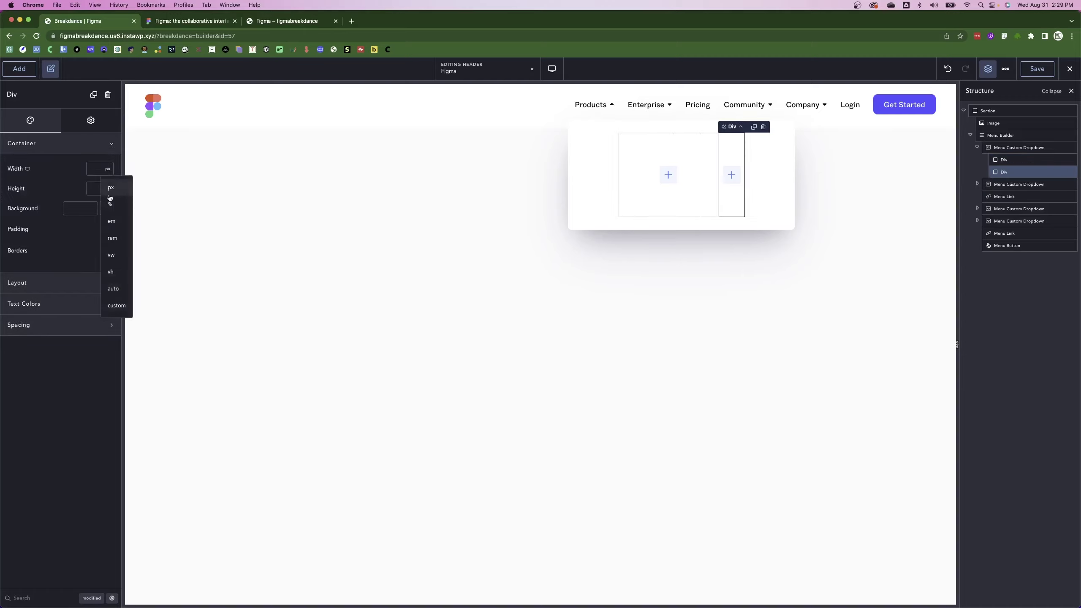
{"action": "left_click", "coordinate": [109, 205]}
{"action": "type", "text": "50"}
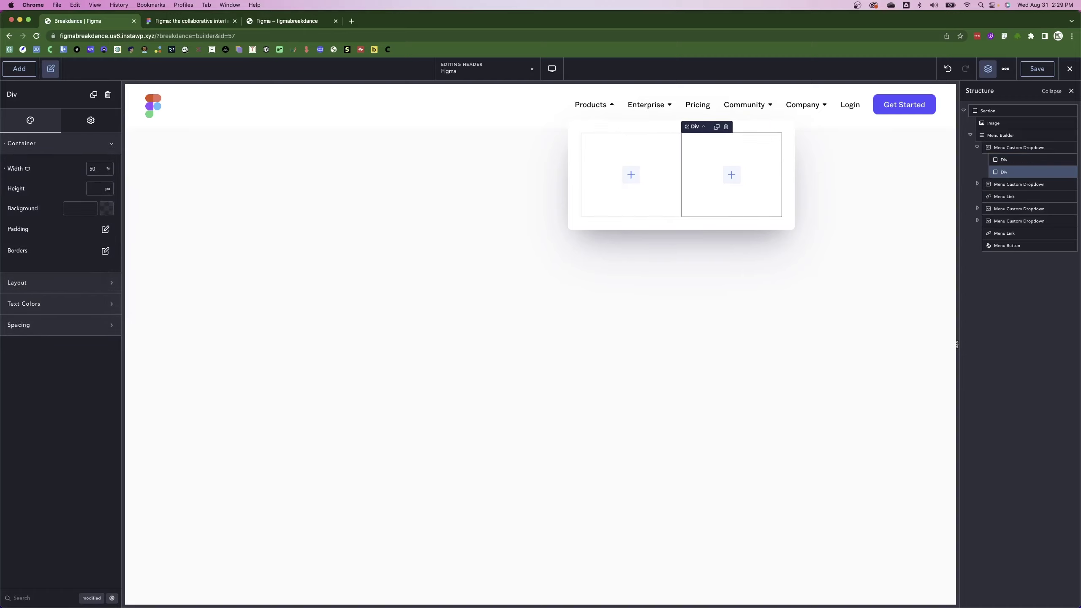
Apply 2 px of wrapper padding to all sides of the Products custom dropdown.
{"action": "left_click", "coordinate": [1012, 147]}
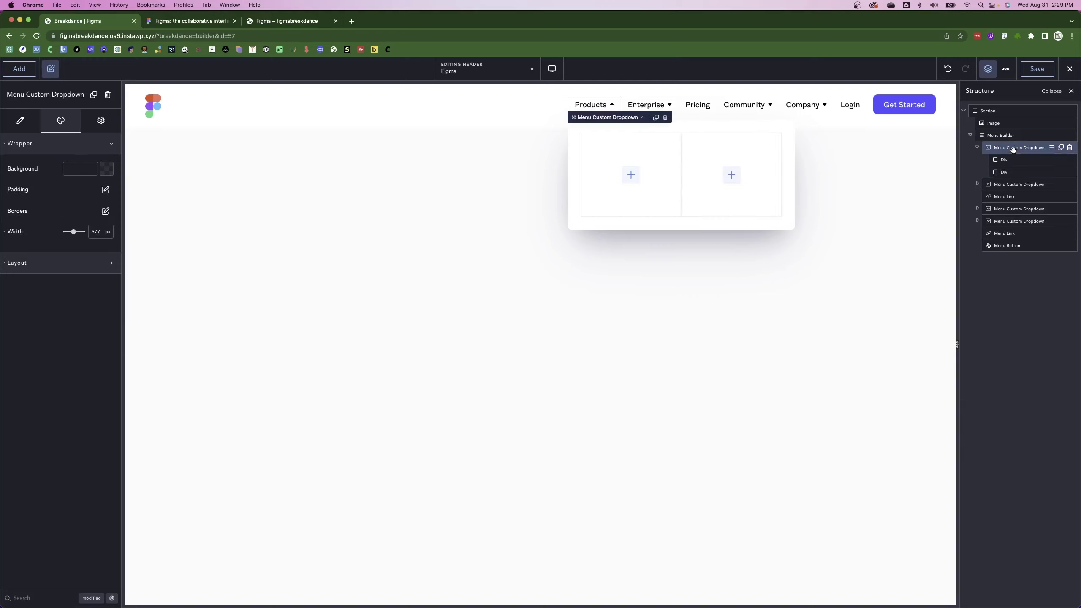
{"action": "left_click", "coordinate": [106, 189]}
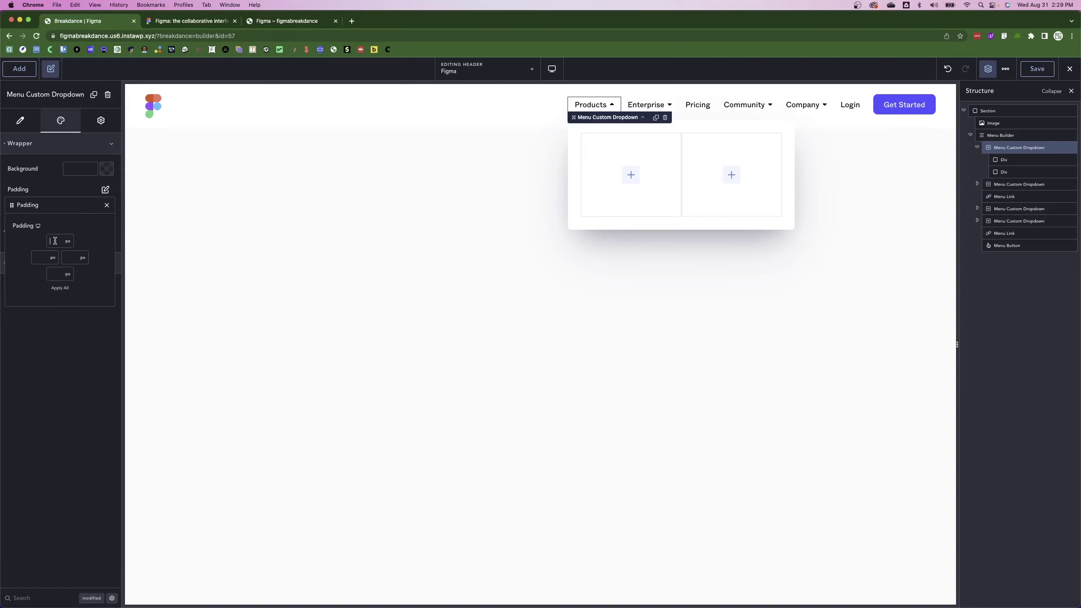
{"action": "left_click", "coordinate": [55, 240]}
{"action": "type", "text": "2"}
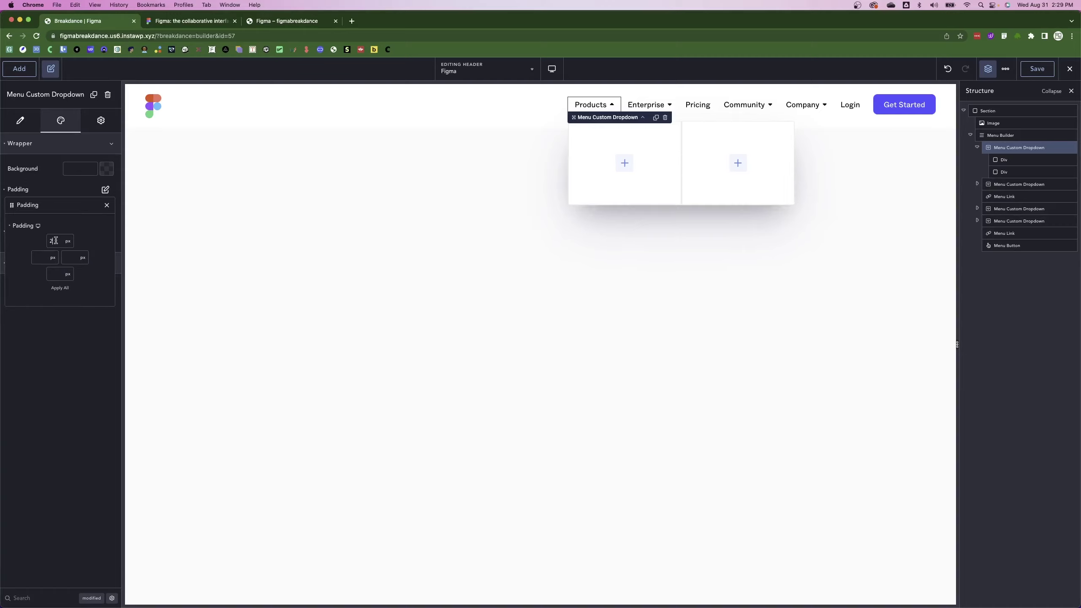
{"action": "left_click", "coordinate": [60, 289]}
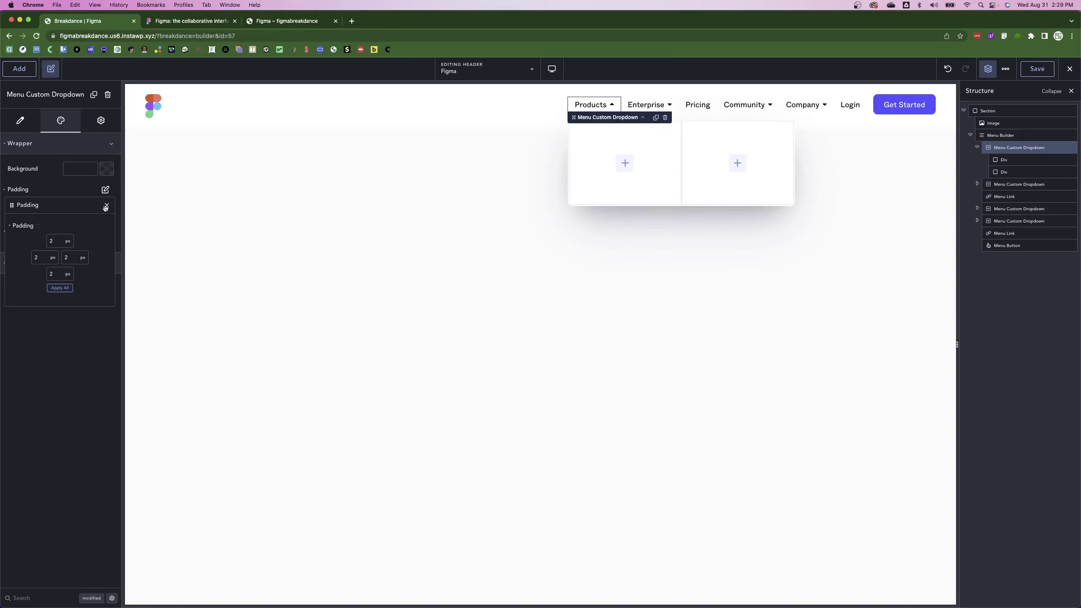
{"action": "left_click", "coordinate": [107, 205]}
Set the Products dropdown wrapper's border radius and width to 0 px and give it a fully transparent shadow, #00000000.
{"action": "left_click", "coordinate": [104, 211]}
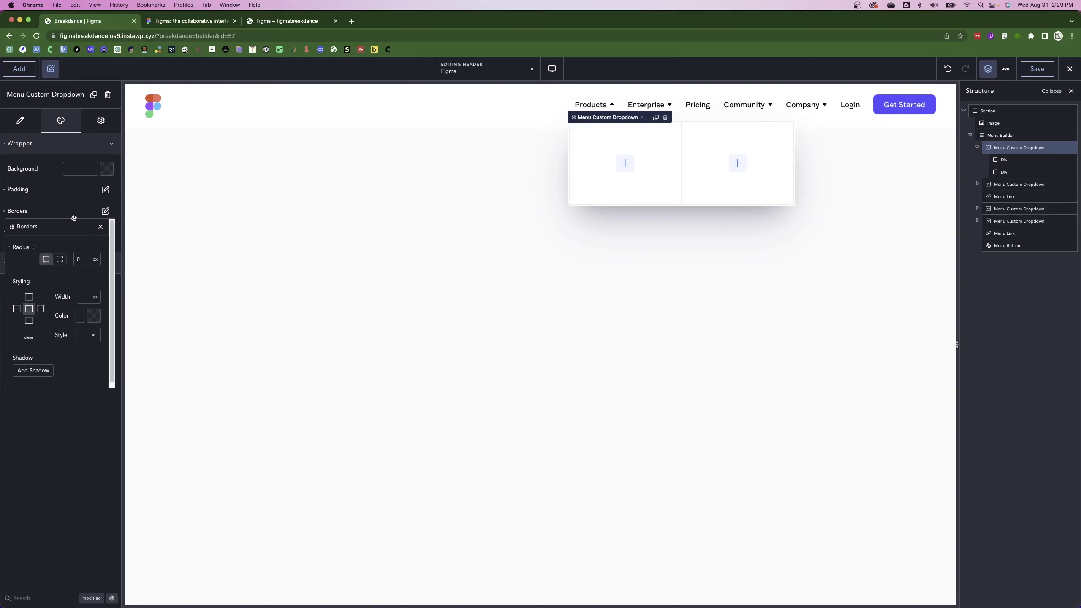
{"action": "left_click", "coordinate": [46, 370]}
{"action": "scroll", "coordinate": [46, 369], "scroll_direction": "down", "scroll_amount": 2}
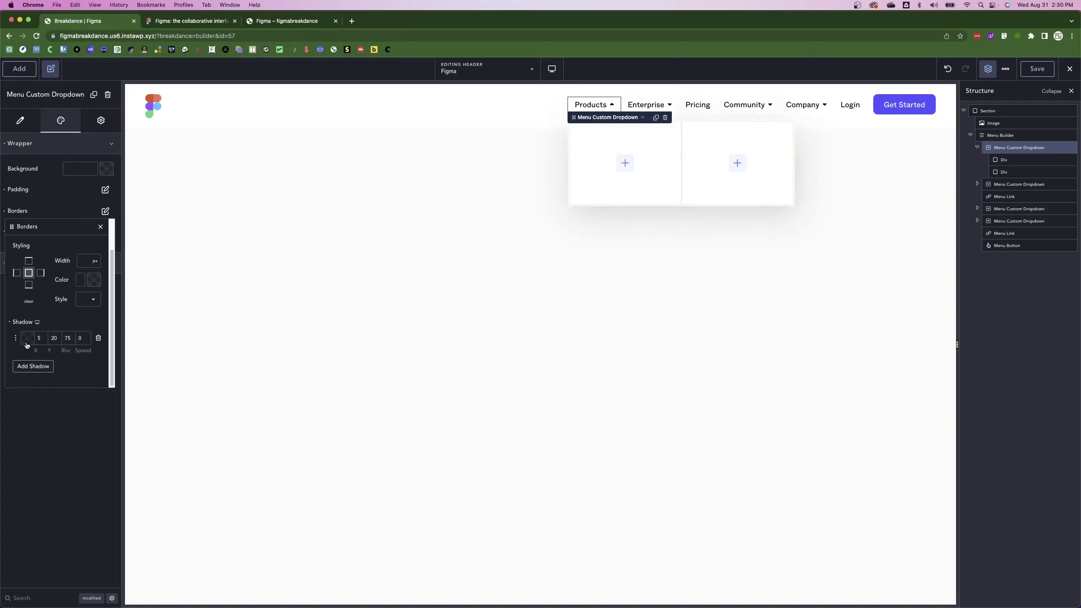
{"action": "left_click", "coordinate": [27, 338]}
{"action": "left_click_drag", "start_coordinate": [37, 433], "coordinate": [1, 433]}
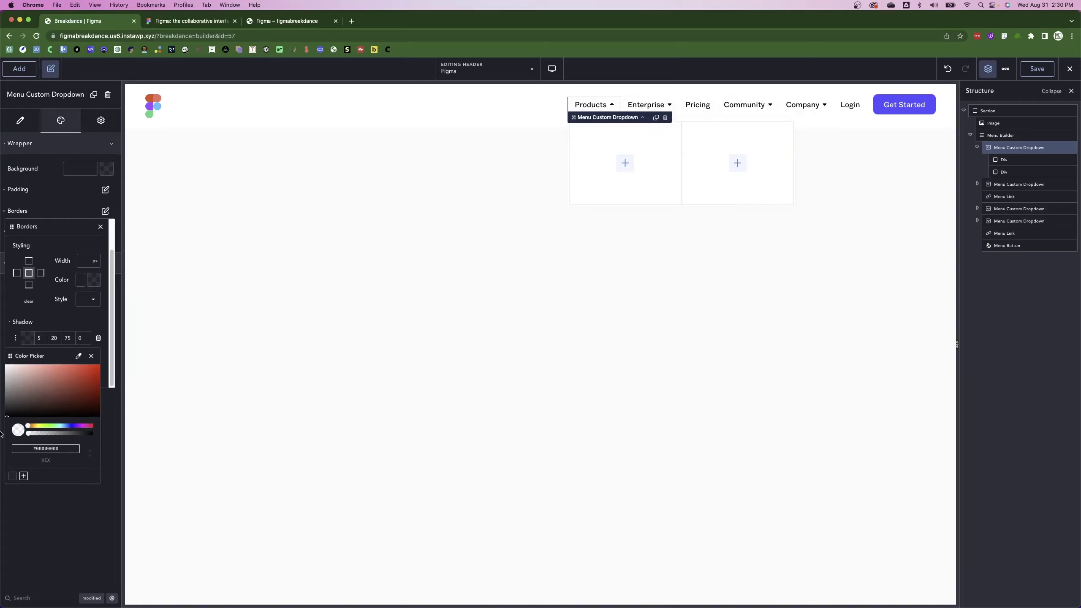
{"action": "left_click", "coordinate": [70, 320]}
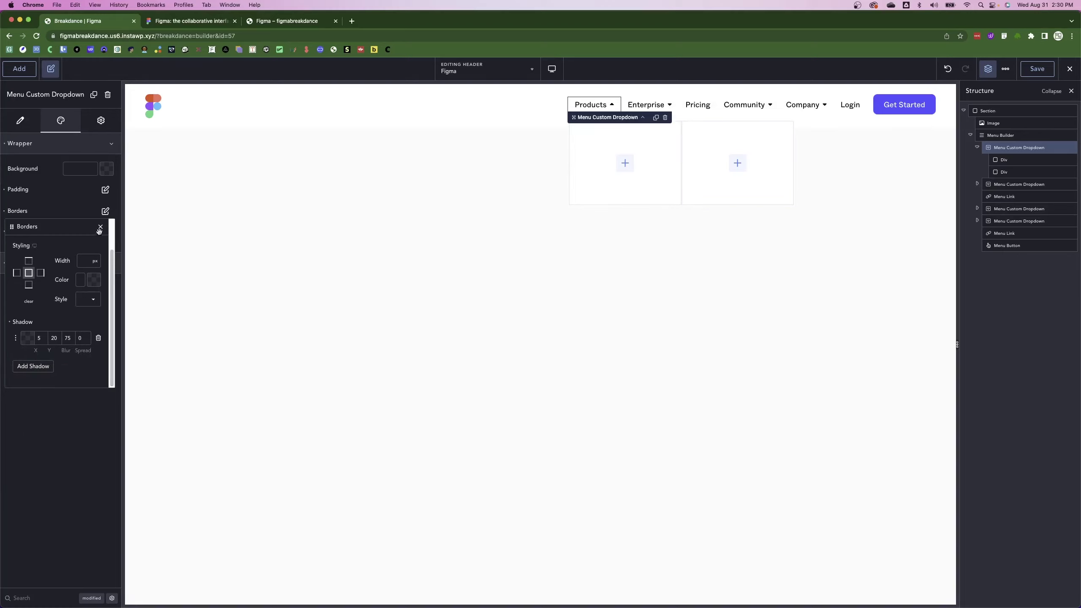
{"action": "scroll", "coordinate": [81, 294], "scroll_direction": "up", "scroll_amount": 2}
{"action": "left_click", "coordinate": [83, 297]}
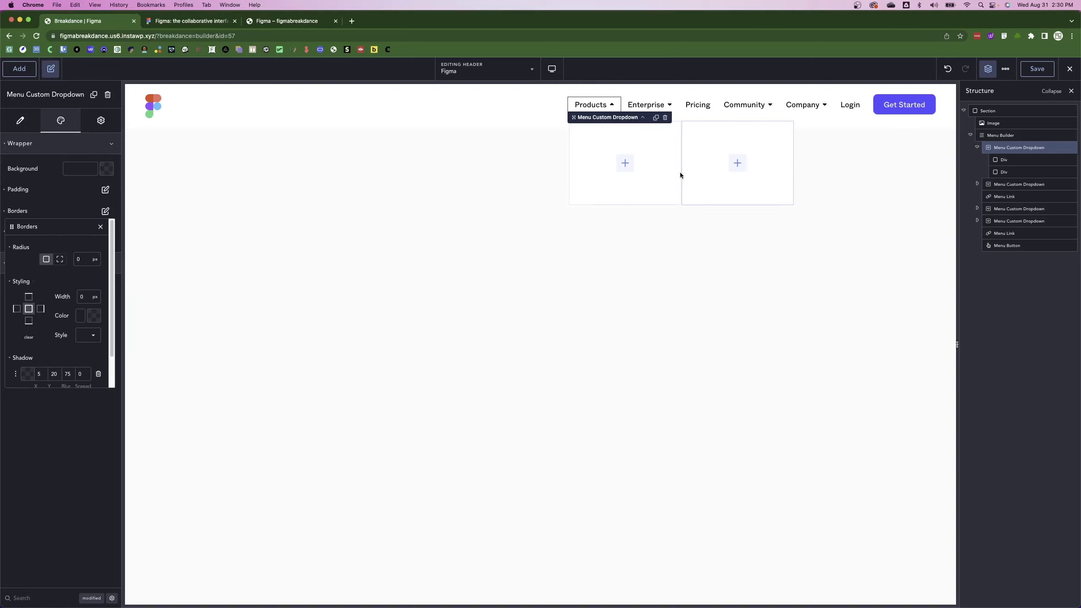
Give the first div in the Products dropdown a 3 px border on all sides.
{"action": "left_click", "coordinate": [1004, 161]}
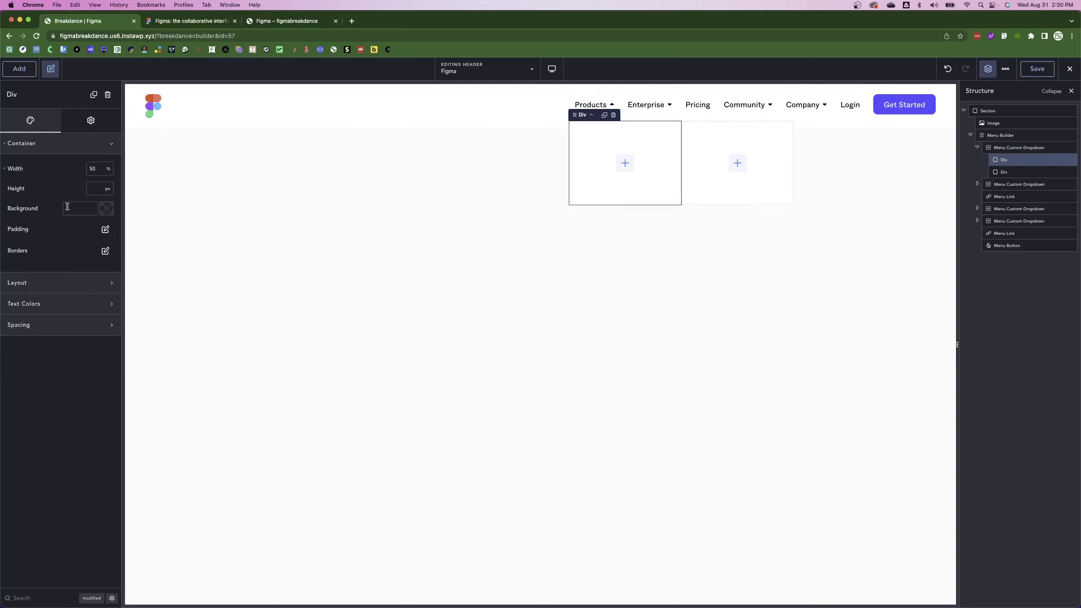
{"action": "left_click", "coordinate": [105, 251]}
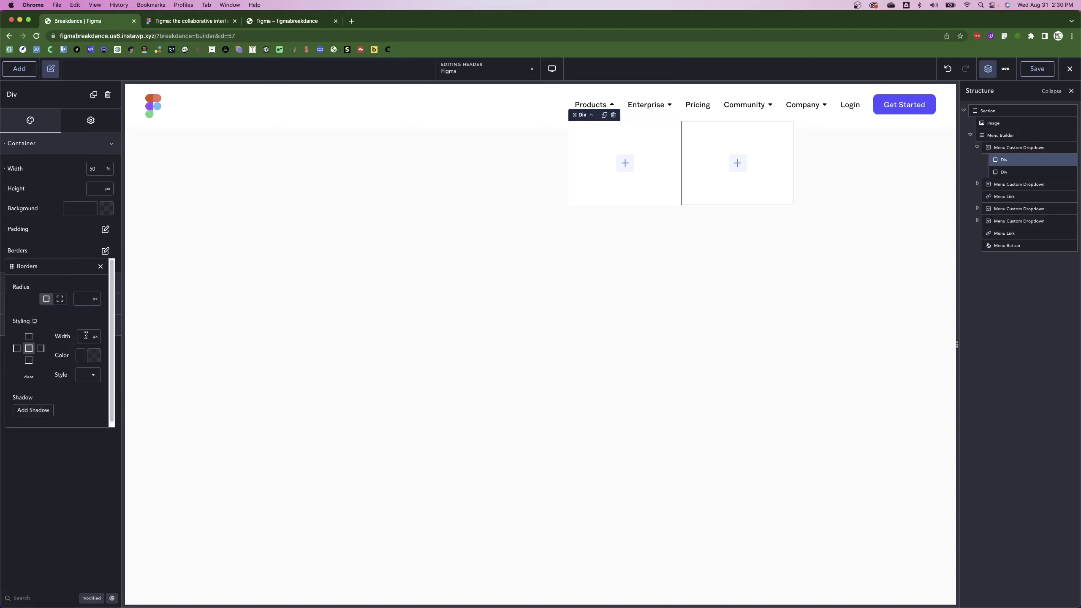
{"action": "left_click", "coordinate": [86, 335]}
{"action": "type", "text": "3"}
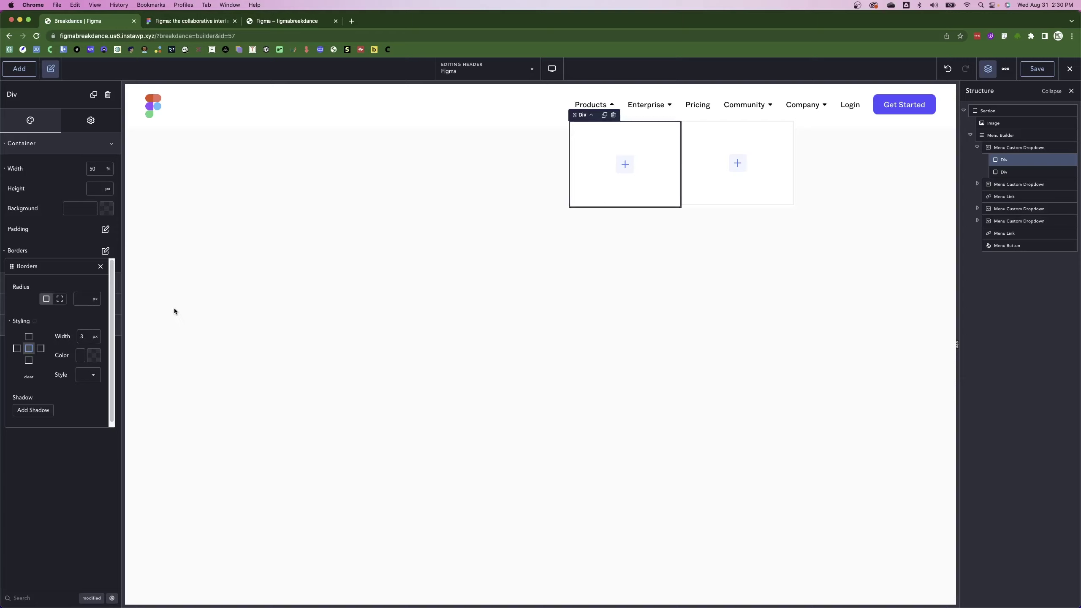
{"action": "left_click", "coordinate": [644, 151]}
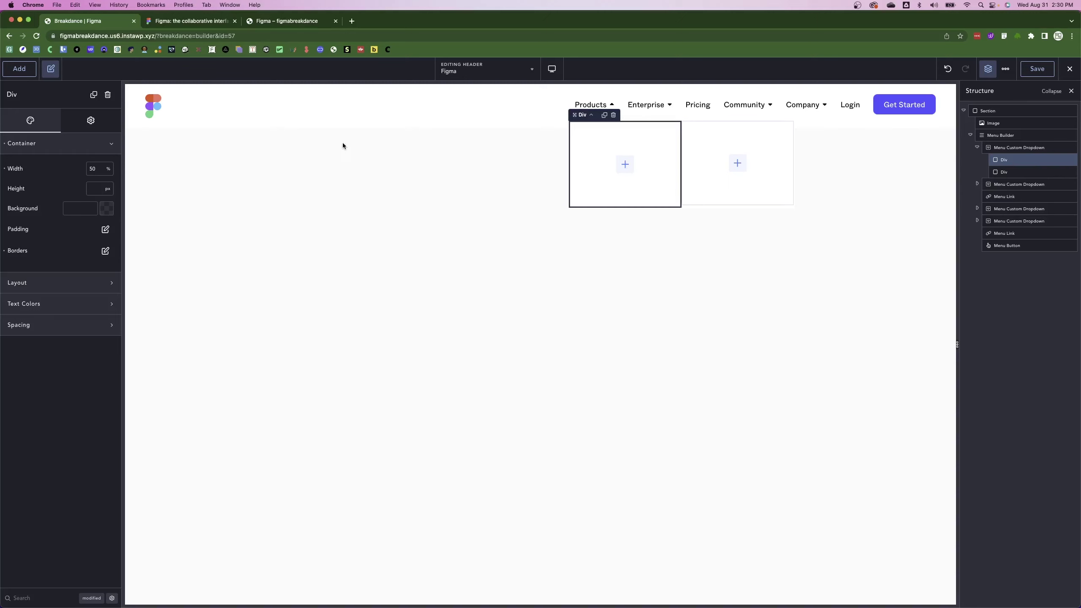
Examine the borders of the open Products dropdown on the original Figma site with the element inspector turned off.
{"action": "left_click", "coordinate": [188, 21]}
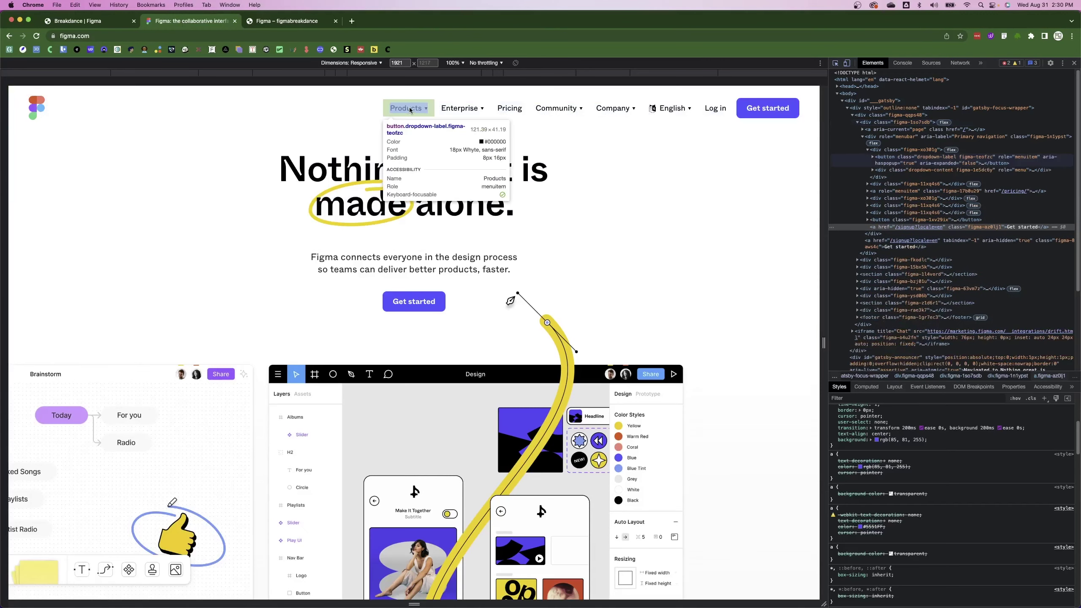
{"action": "left_click", "coordinate": [835, 63]}
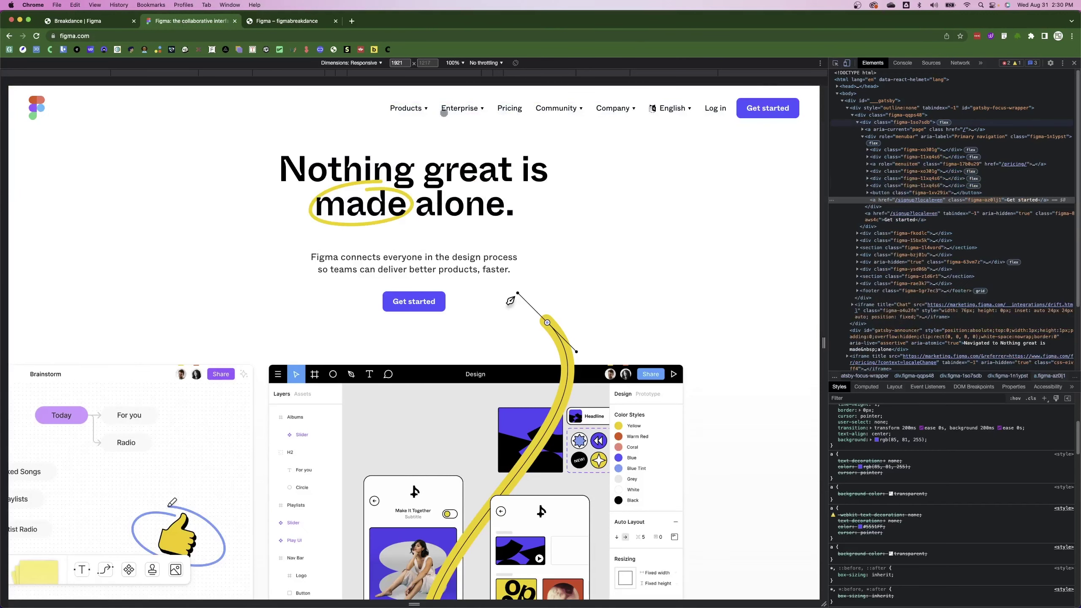
{"action": "left_click", "coordinate": [408, 107]}
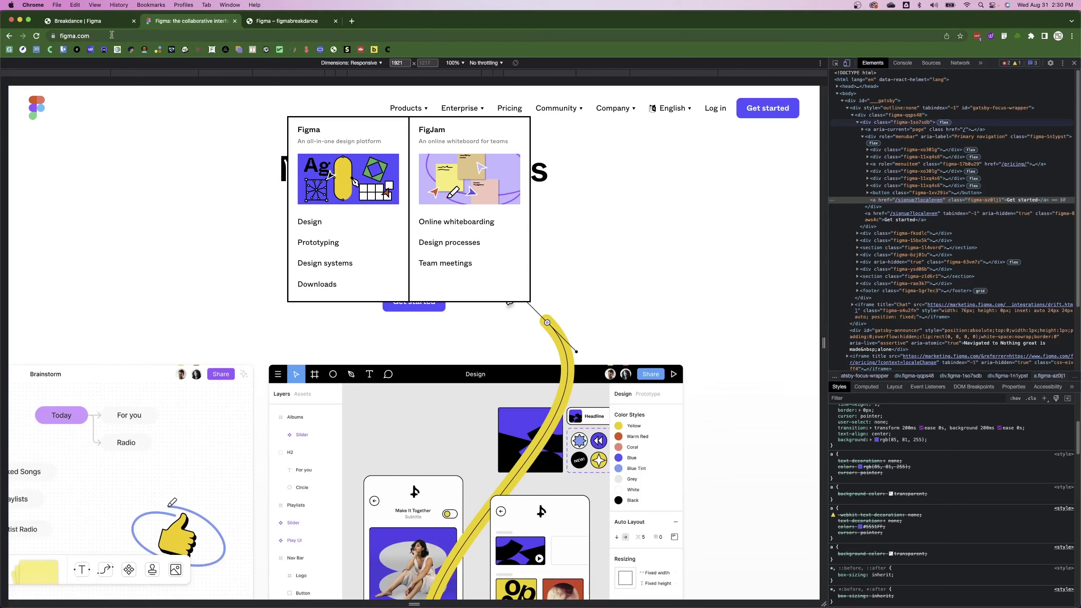
Switch to the Breakdance builder and add a Heading and a Text element to the first div of the Products dropdown.
{"action": "left_click", "coordinate": [105, 22]}
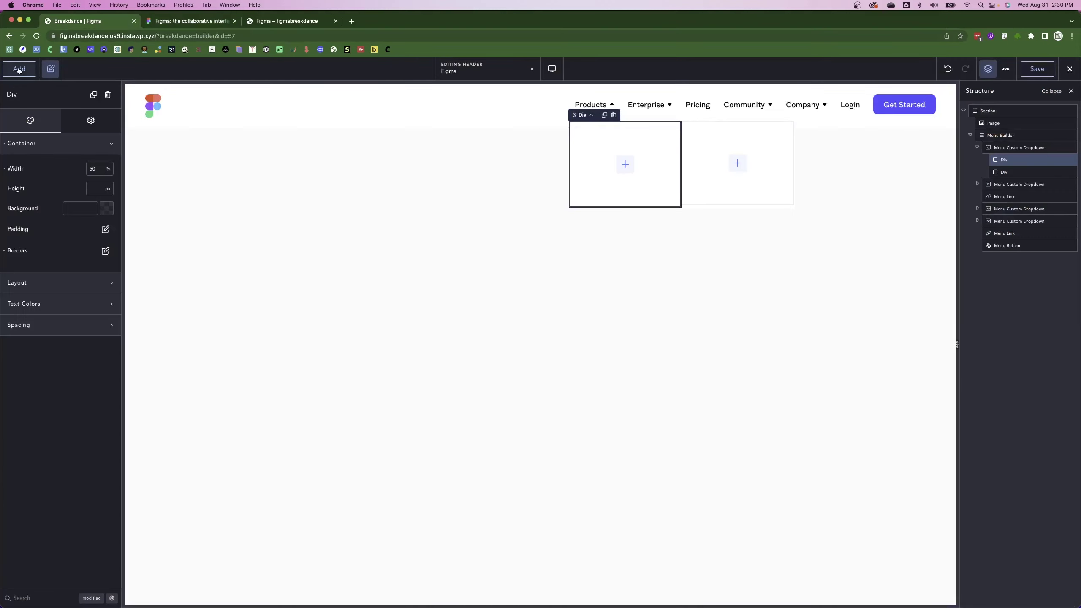
{"action": "left_click", "coordinate": [18, 68]}
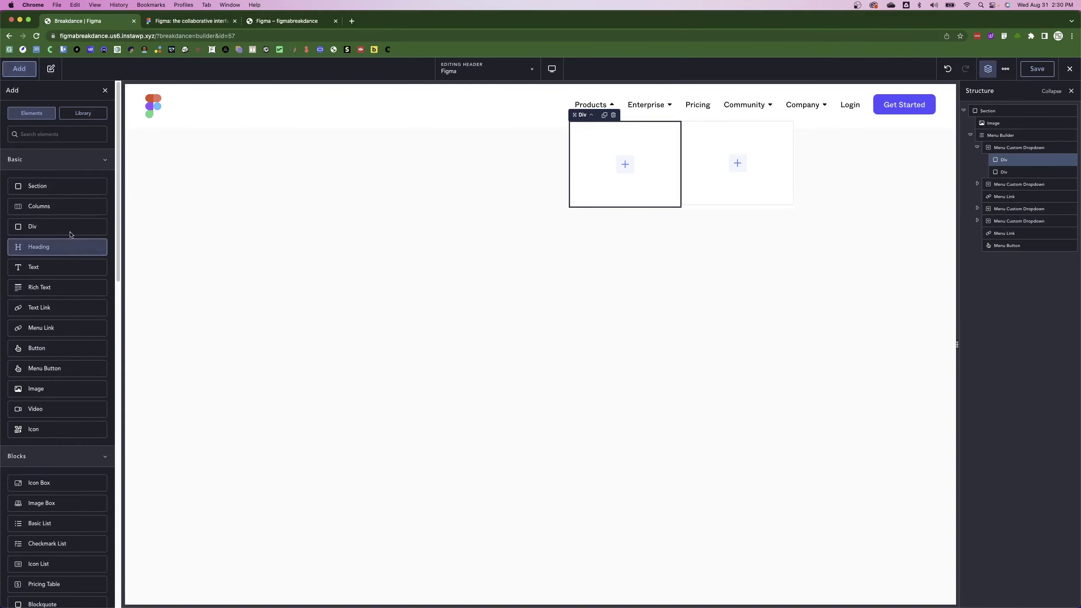
{"action": "left_click", "coordinate": [51, 251]}
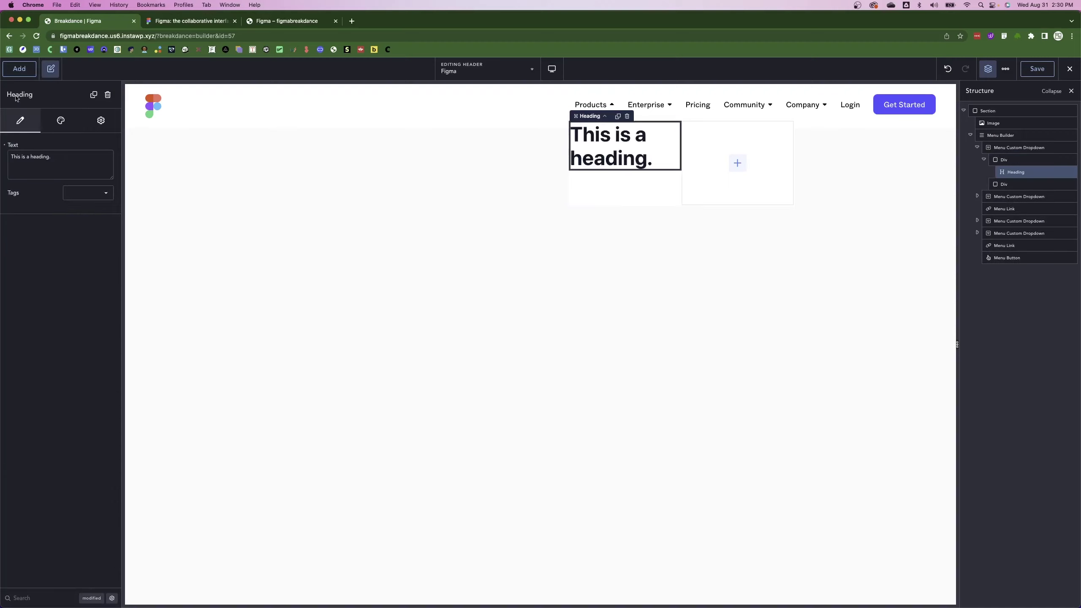
{"action": "left_click", "coordinate": [19, 68]}
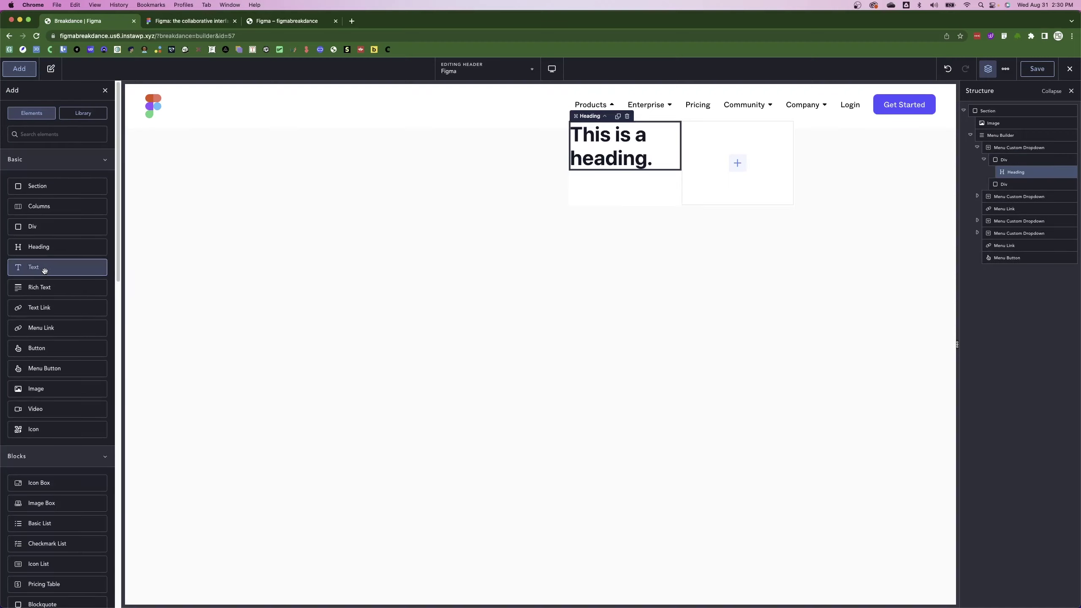
{"action": "left_click", "coordinate": [45, 270]}
Add an Image element and a Basic List below the text in the first Products dropdown div.
{"action": "left_click", "coordinate": [18, 68]}
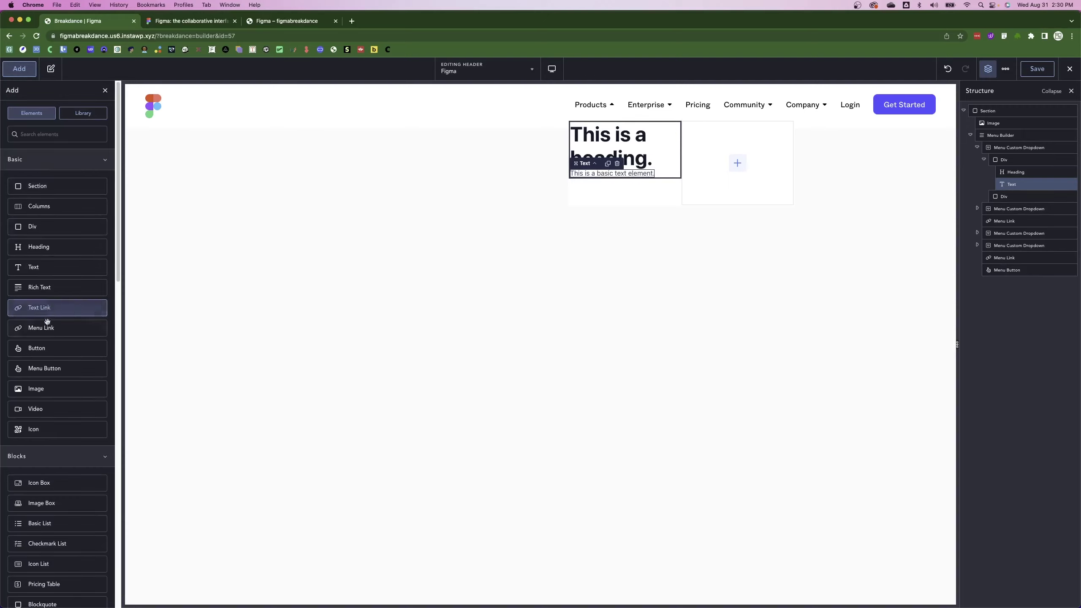
{"action": "left_click", "coordinate": [39, 389]}
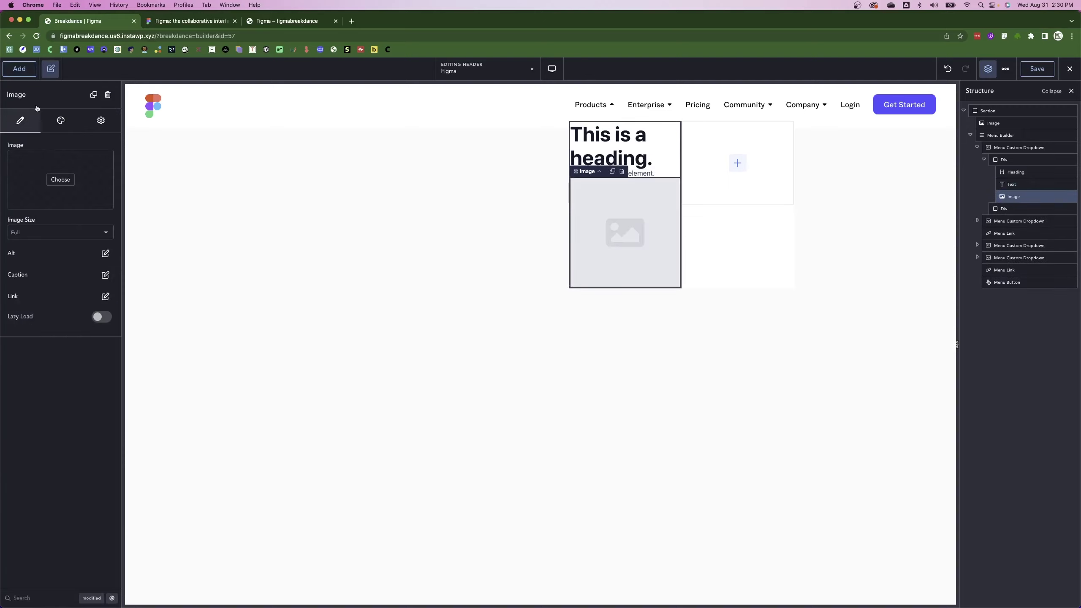
{"action": "left_click", "coordinate": [19, 68]}
{"action": "type", "text": "list"}
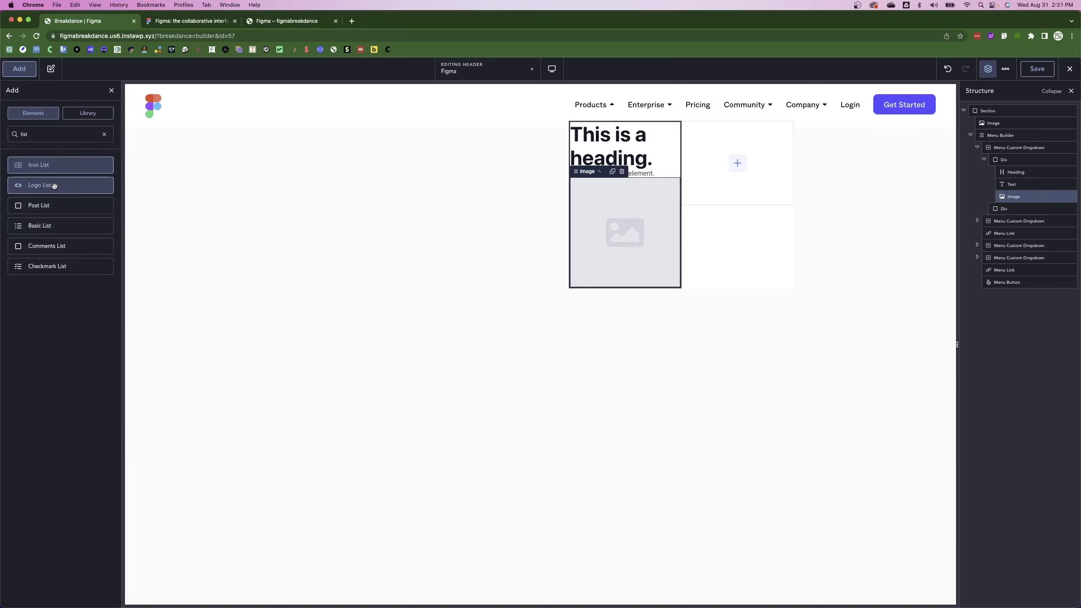
{"action": "left_click", "coordinate": [60, 225]}
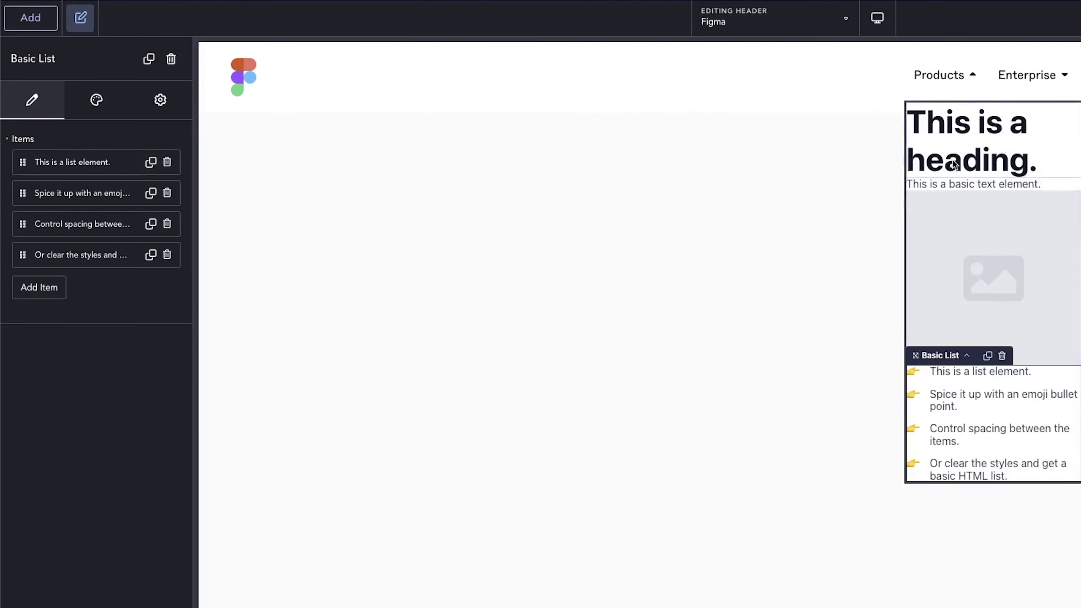
Change the text of the heading in the first dropdown div to "Figma".
{"action": "left_click", "coordinate": [942, 123]}
{"action": "left_click", "coordinate": [139, 149]}
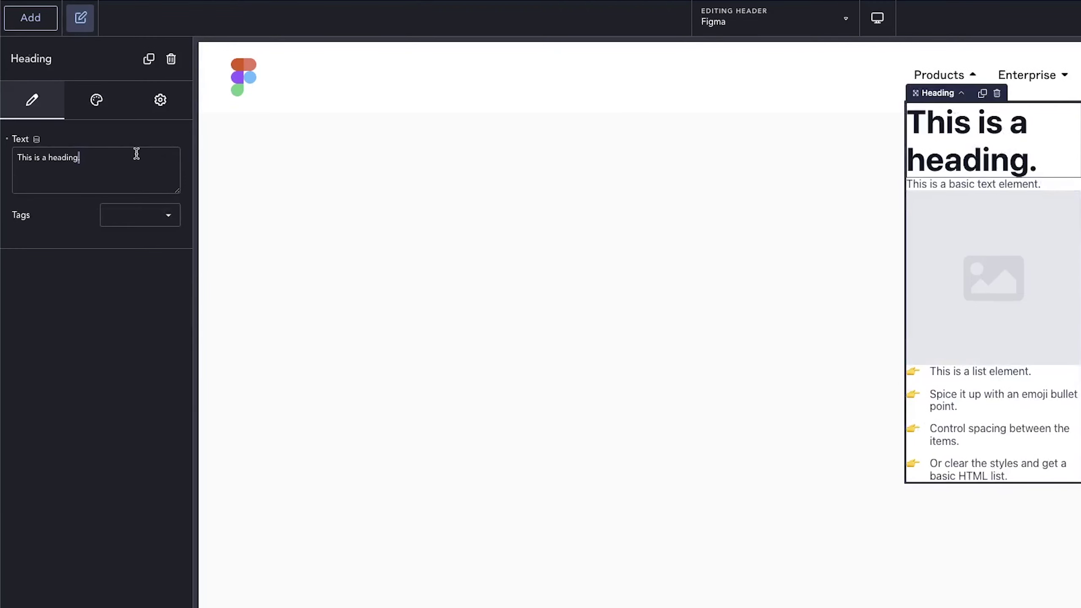
{"action": "key", "text": "ctrl+a"}
{"action": "type", "text": "Figma"}
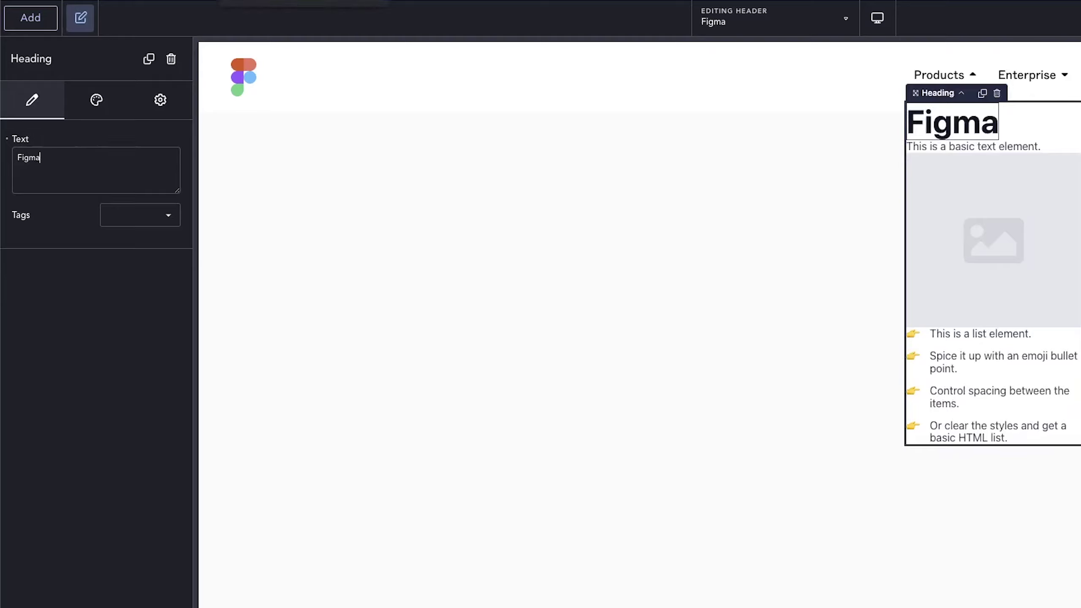
Set the Figma heading's color to black #000000 and save it as a global color named FigB.
{"action": "left_click", "coordinate": [97, 102]}
{"action": "left_click", "coordinate": [142, 136]}
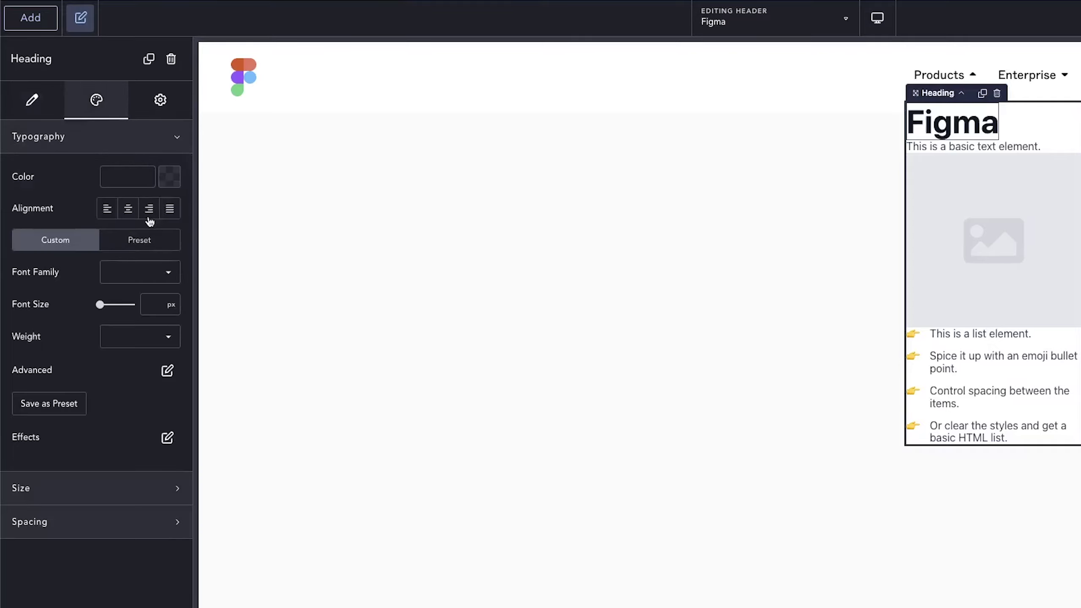
{"action": "left_click", "coordinate": [168, 176]}
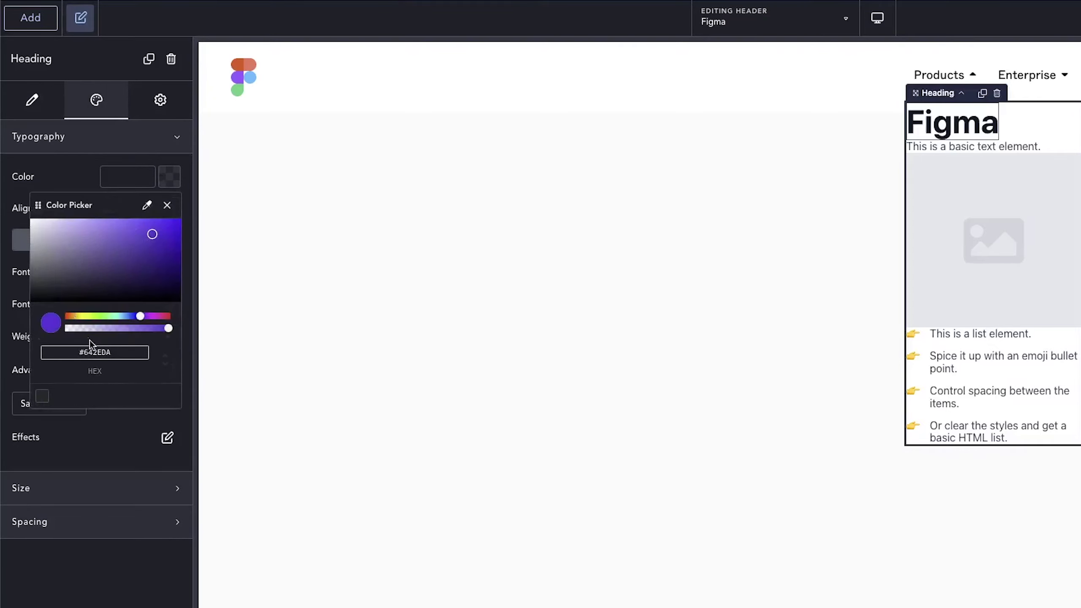
{"action": "left_click_drag", "start_coordinate": [87, 290], "coordinate": [64, 365]}
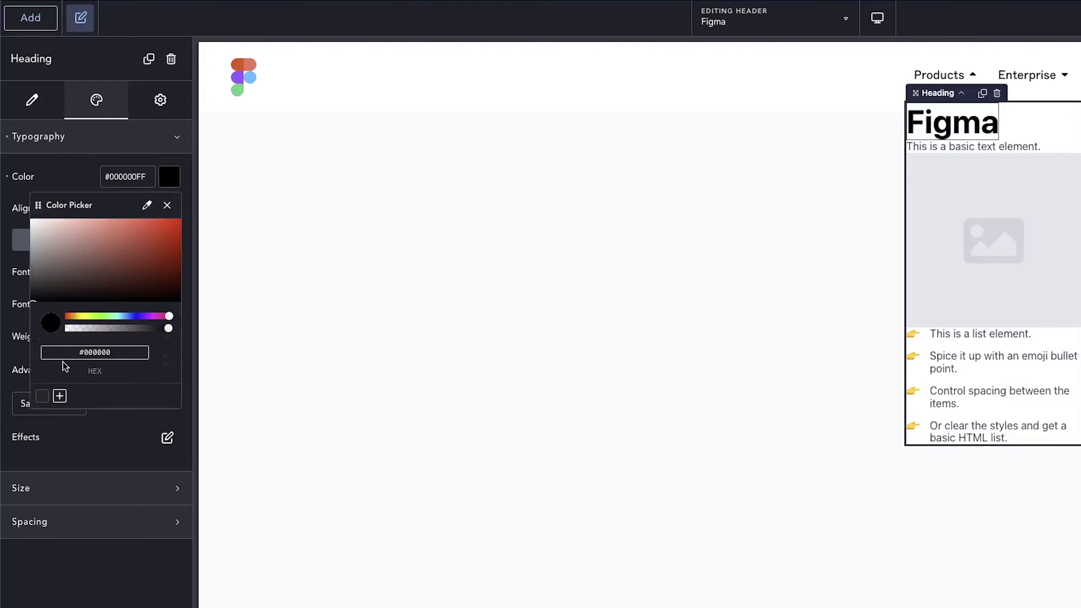
{"action": "left_click", "coordinate": [60, 396]}
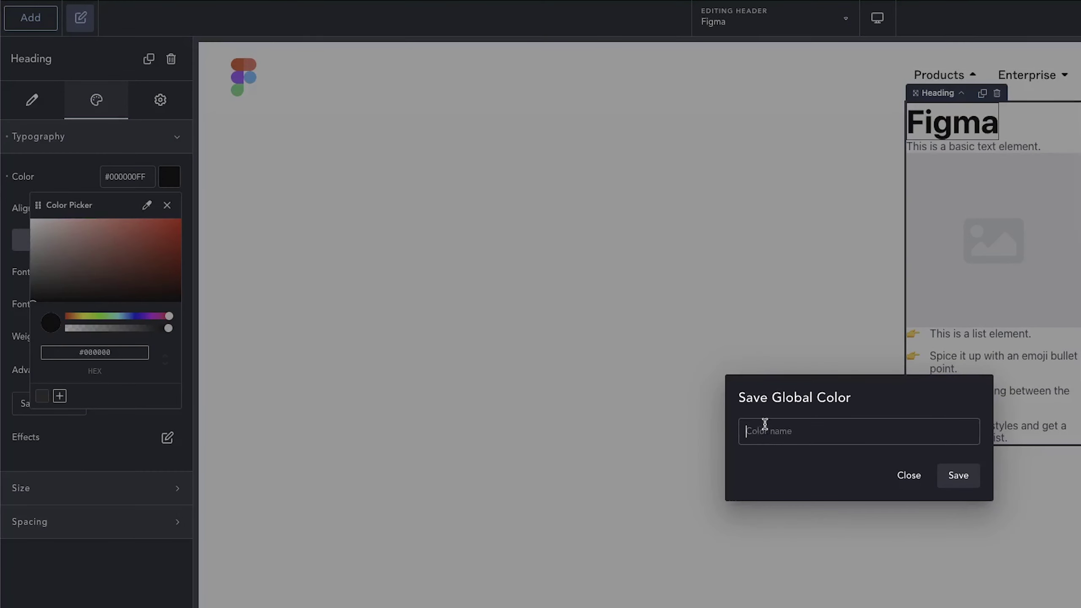
{"action": "type", "text": "Fig"}
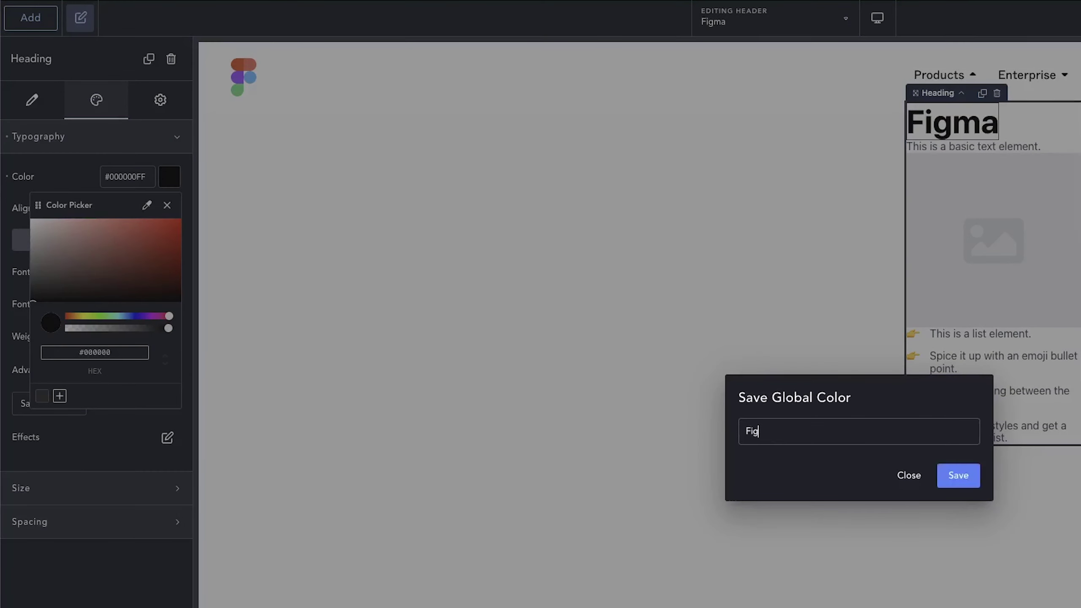
{"action": "type", "text": "B"}
{"action": "left_click", "coordinate": [957, 475]}
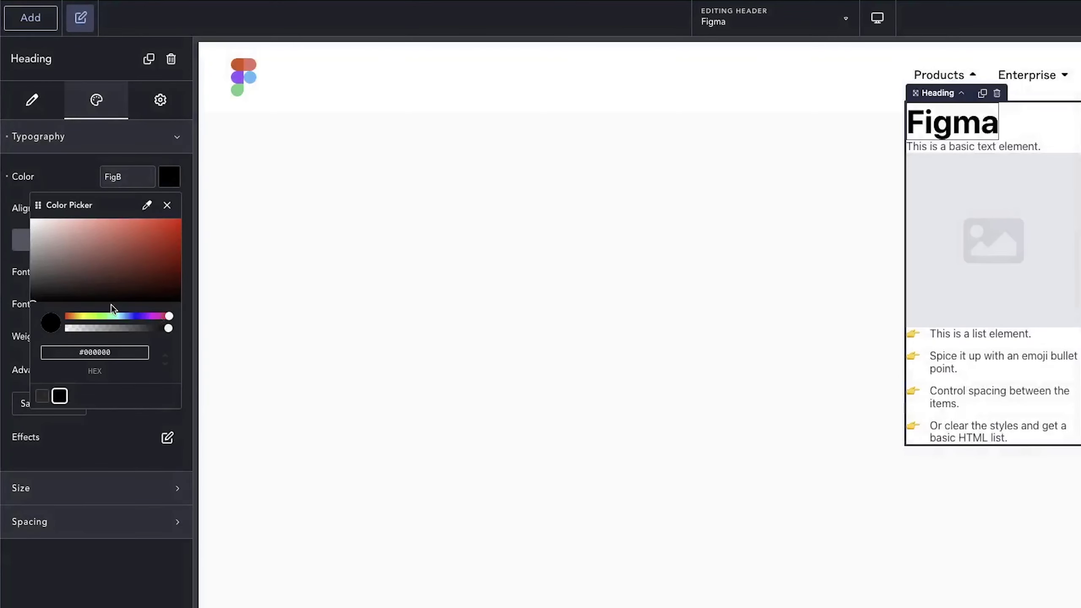
Pick white #FFFFFF as the heading color and save it as a global color named FigW.
{"action": "left_click_drag", "start_coordinate": [89, 261], "coordinate": [1, 206]}
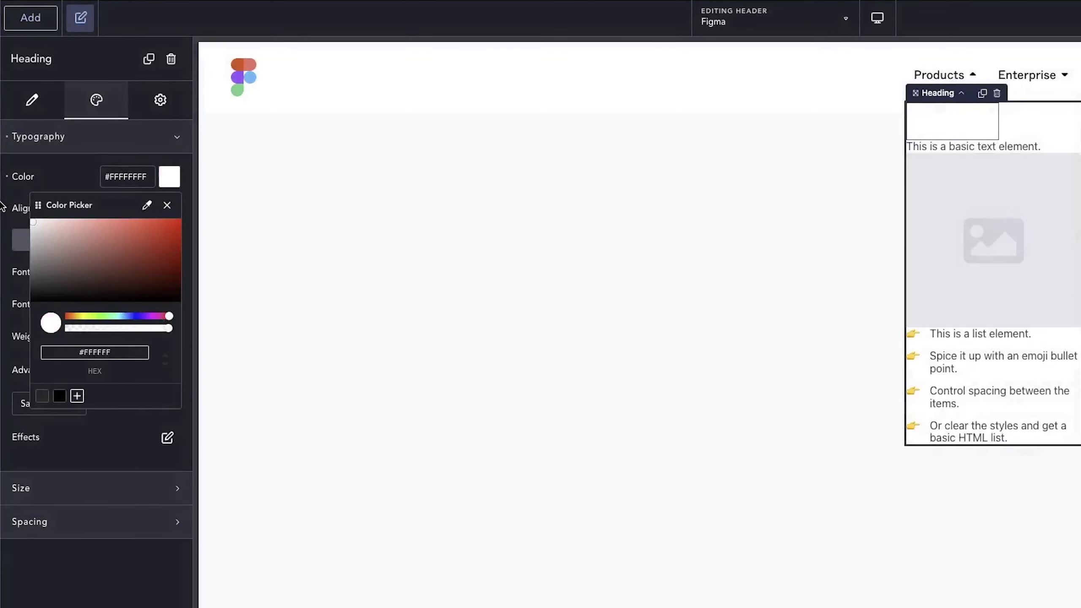
{"action": "left_click", "coordinate": [76, 396]}
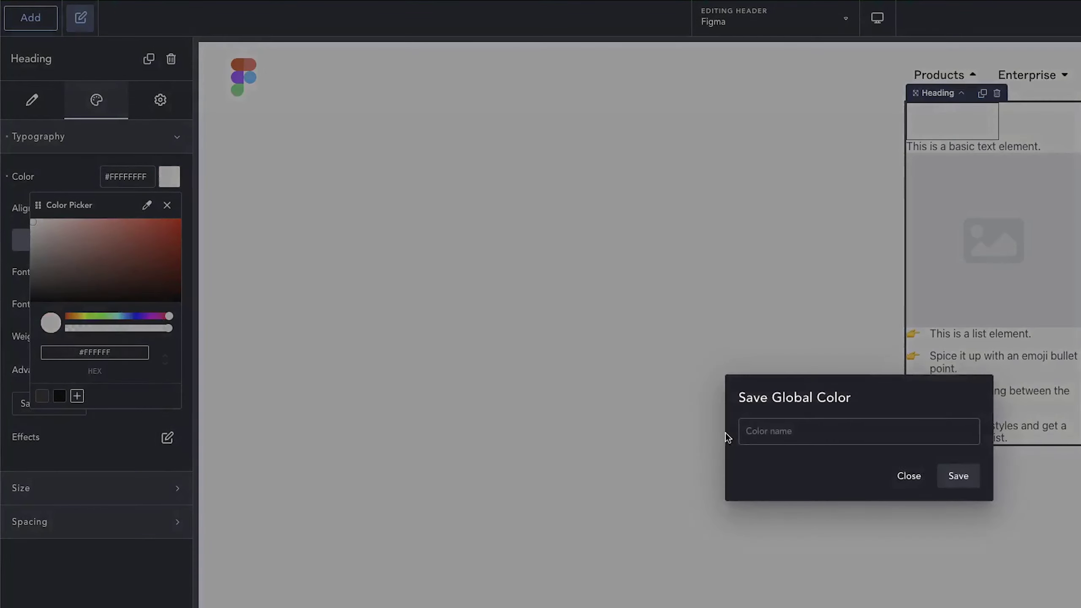
{"action": "left_click", "coordinate": [758, 433]}
{"action": "type", "text": "Fig"}
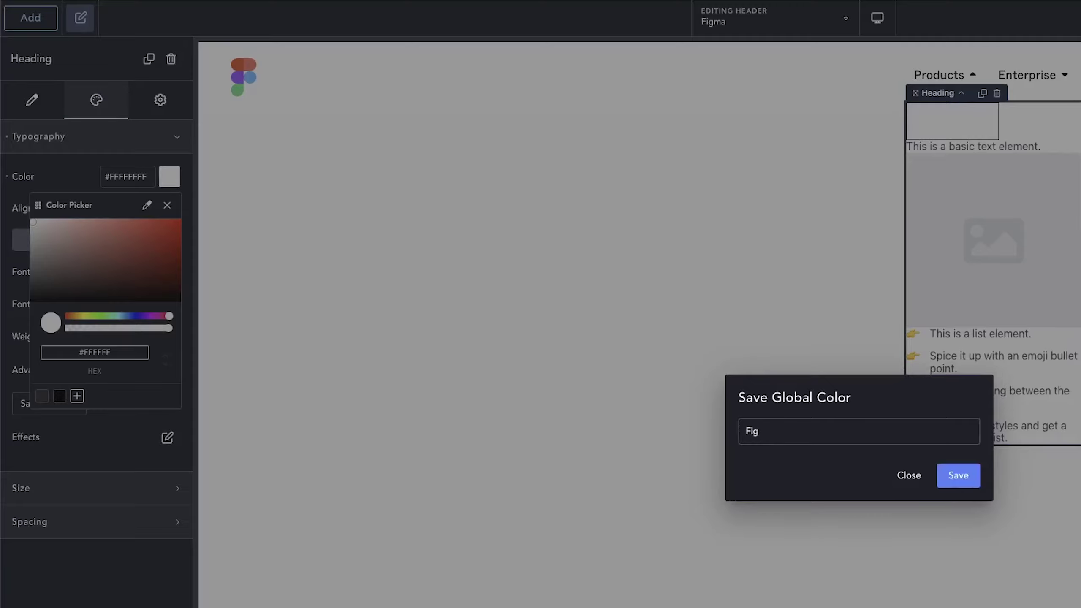
{"action": "type", "text": "W"}
{"action": "left_click", "coordinate": [947, 474]}
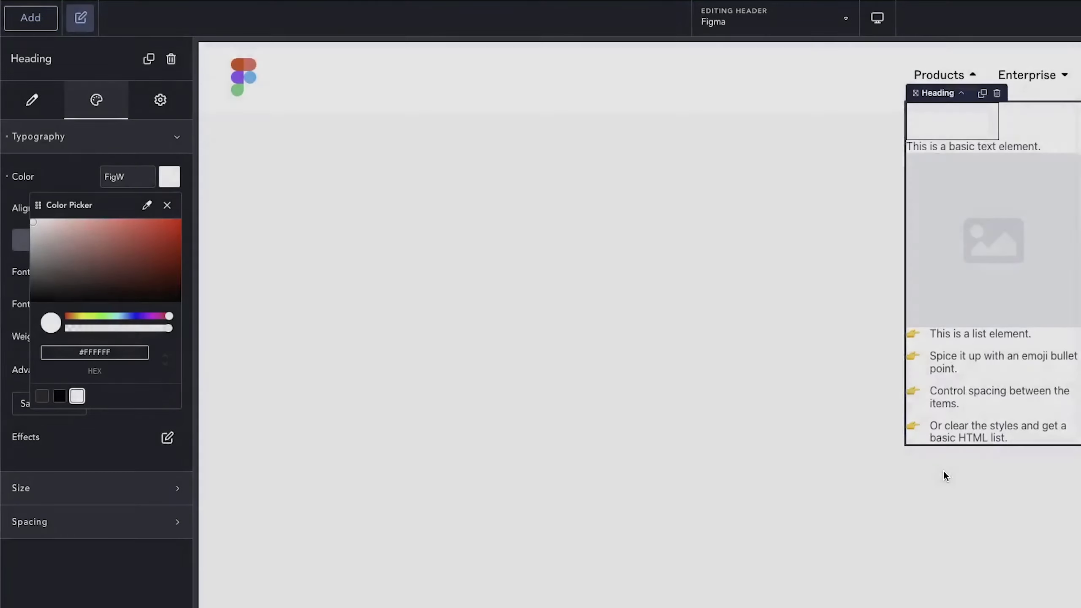
Pick semi-transparent black #00000057 as the heading color and save it as a global color named FigOP.
{"action": "left_click_drag", "start_coordinate": [78, 288], "coordinate": [1, 328]}
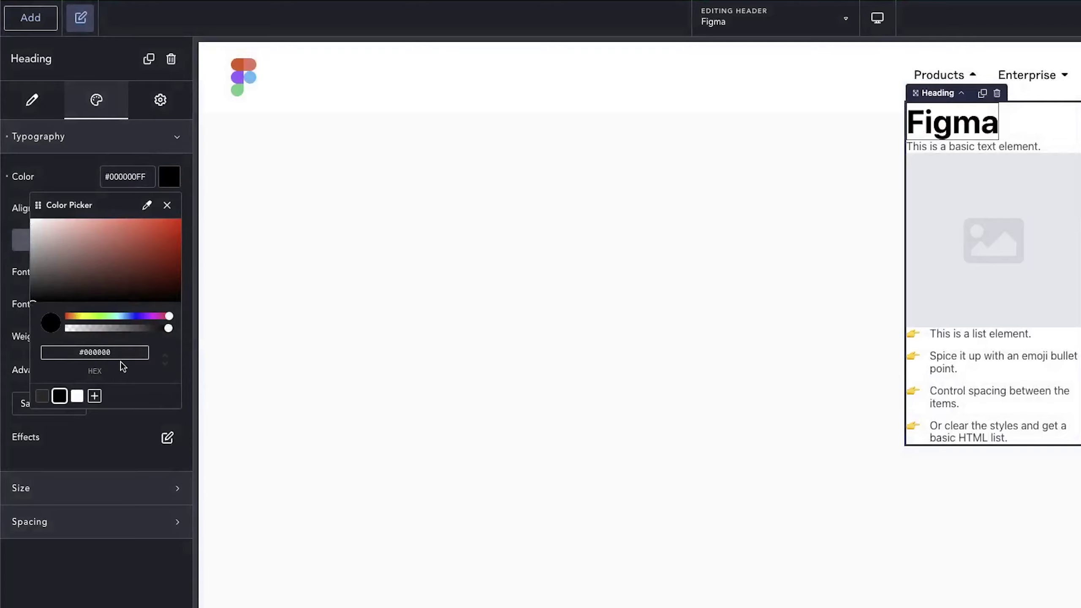
{"action": "left_click_drag", "start_coordinate": [169, 325], "coordinate": [103, 337]}
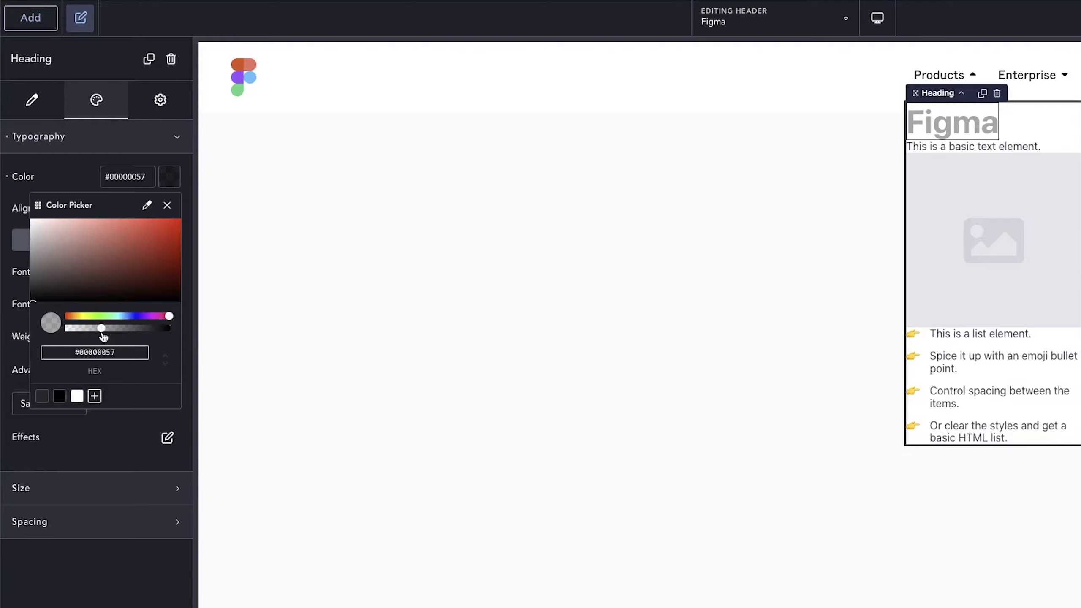
{"action": "left_click", "coordinate": [95, 397]}
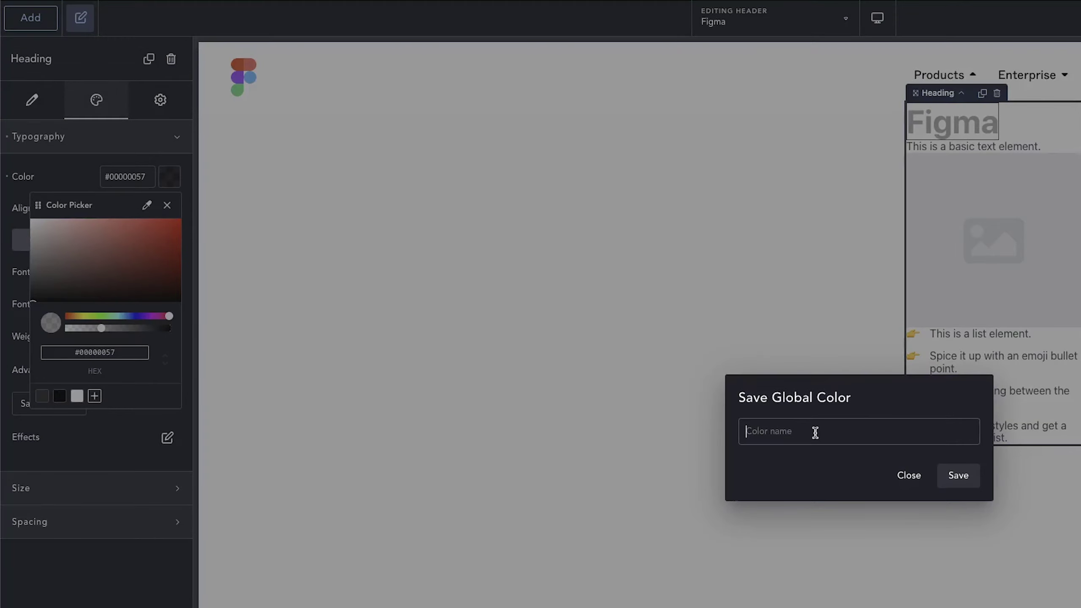
{"action": "type", "text": "FigOP"}
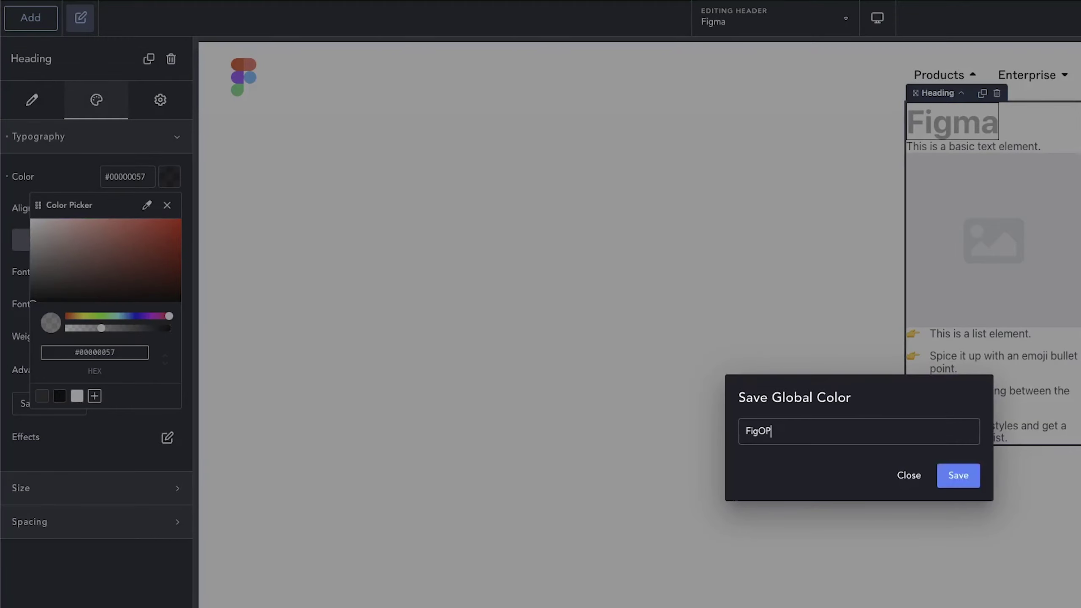
{"action": "left_click", "coordinate": [959, 475]}
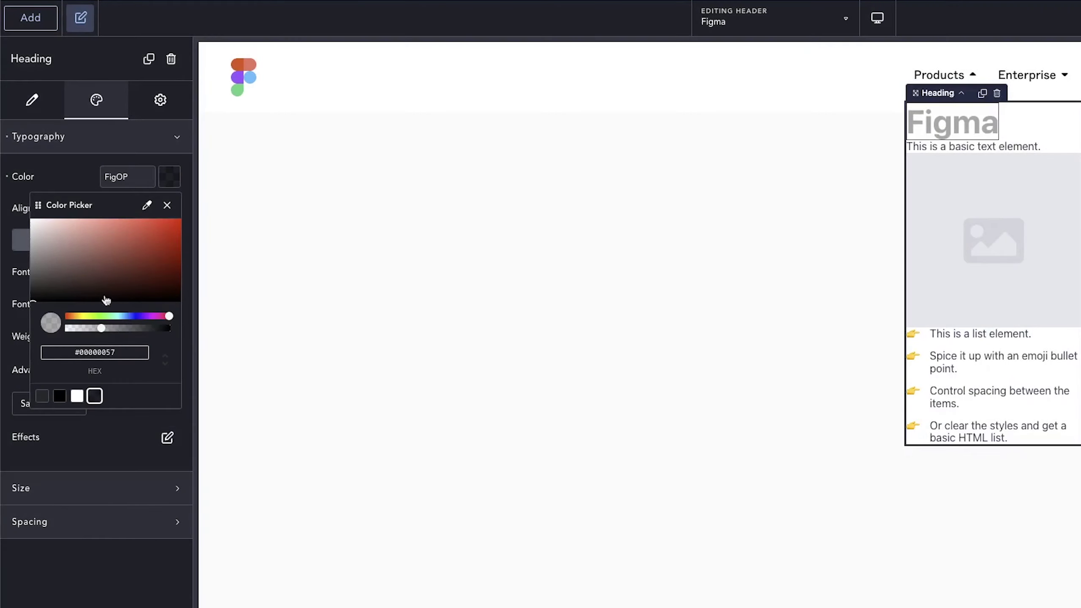
Apply the FigB global color to the Figma heading and set its font to Whyte, 18 px, weight 400.
{"action": "left_click", "coordinate": [59, 396]}
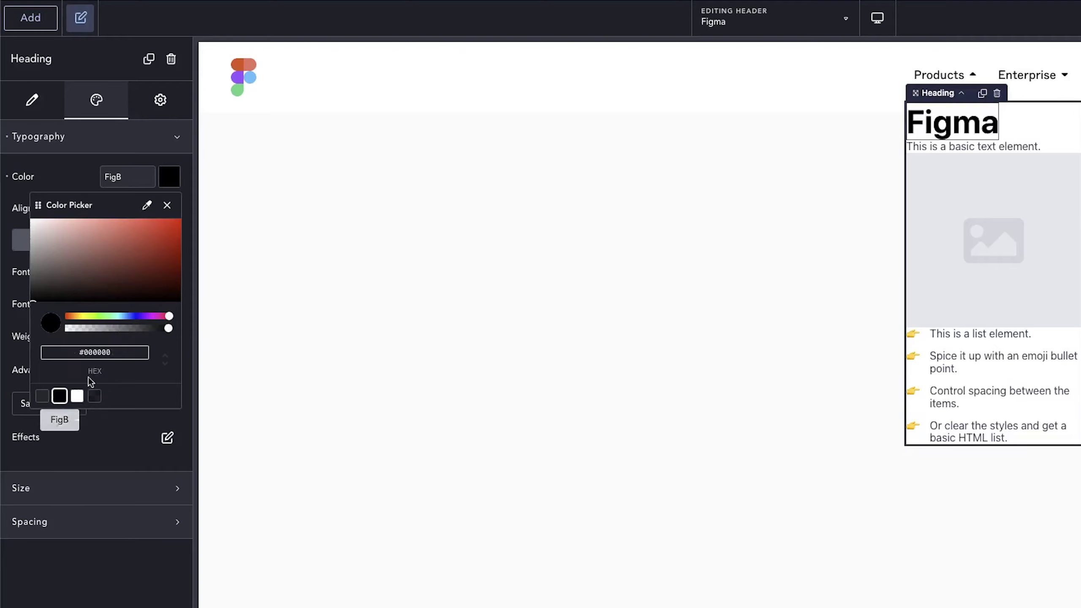
{"action": "left_click", "coordinate": [88, 183]}
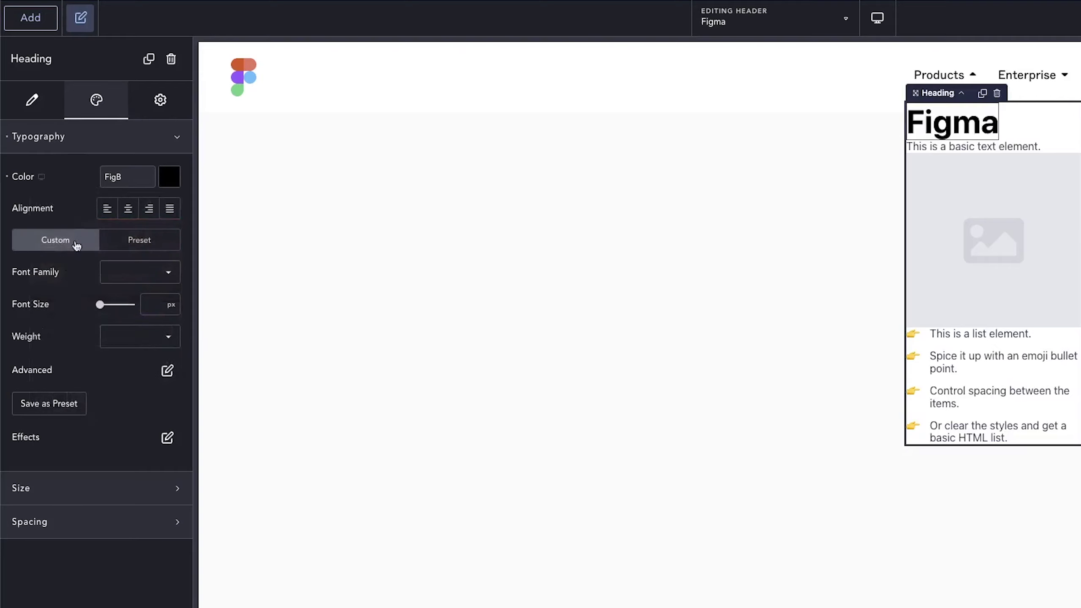
{"action": "left_click", "coordinate": [136, 274]}
{"action": "left_click", "coordinate": [128, 303]}
{"action": "left_click", "coordinate": [152, 306]}
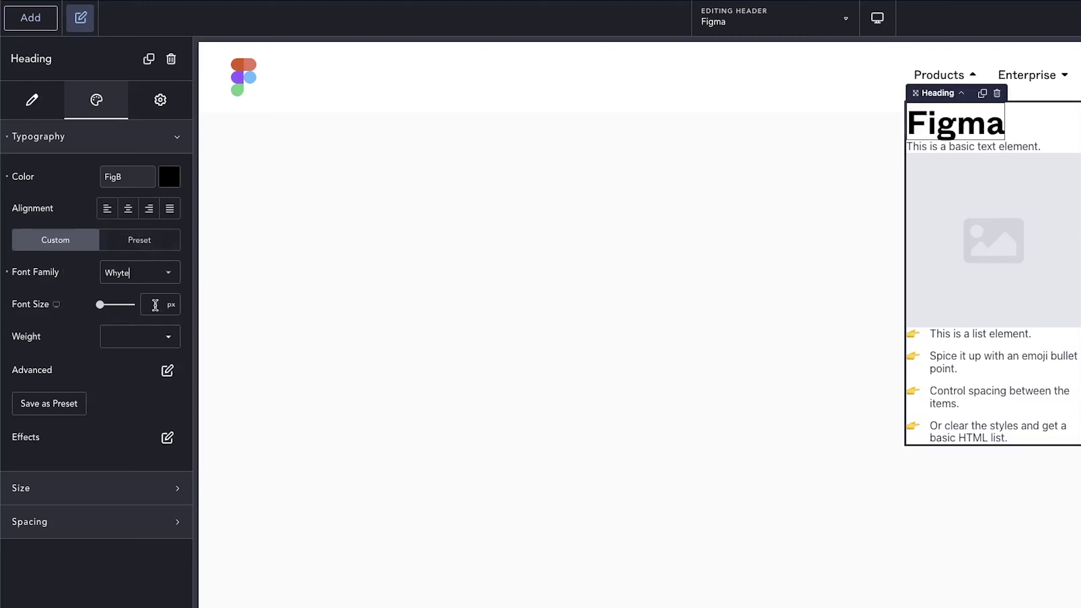
{"action": "type", "text": "8"}
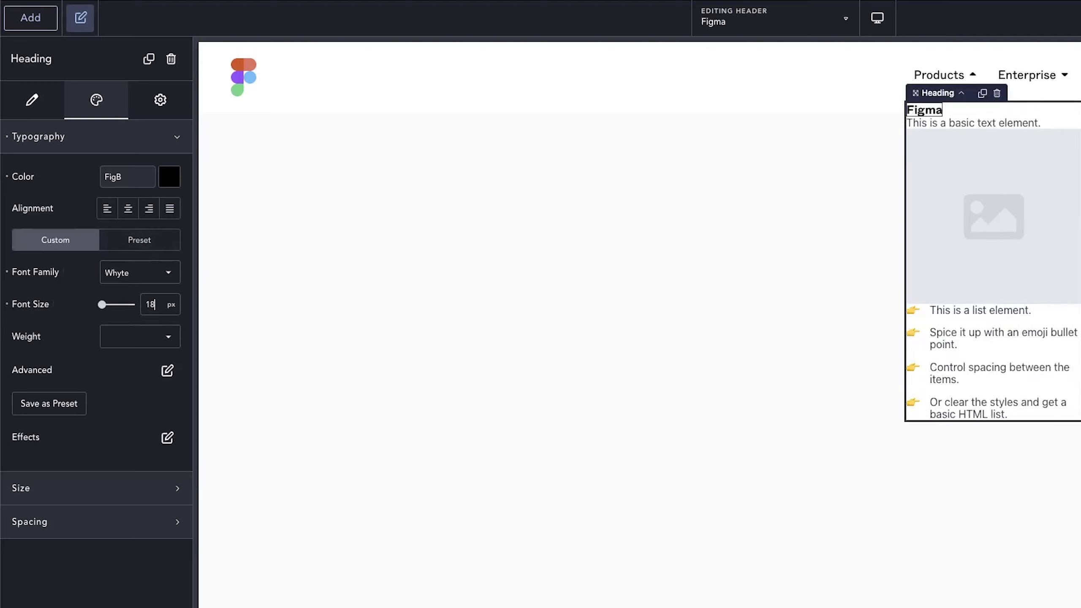
{"action": "left_click", "coordinate": [134, 342]}
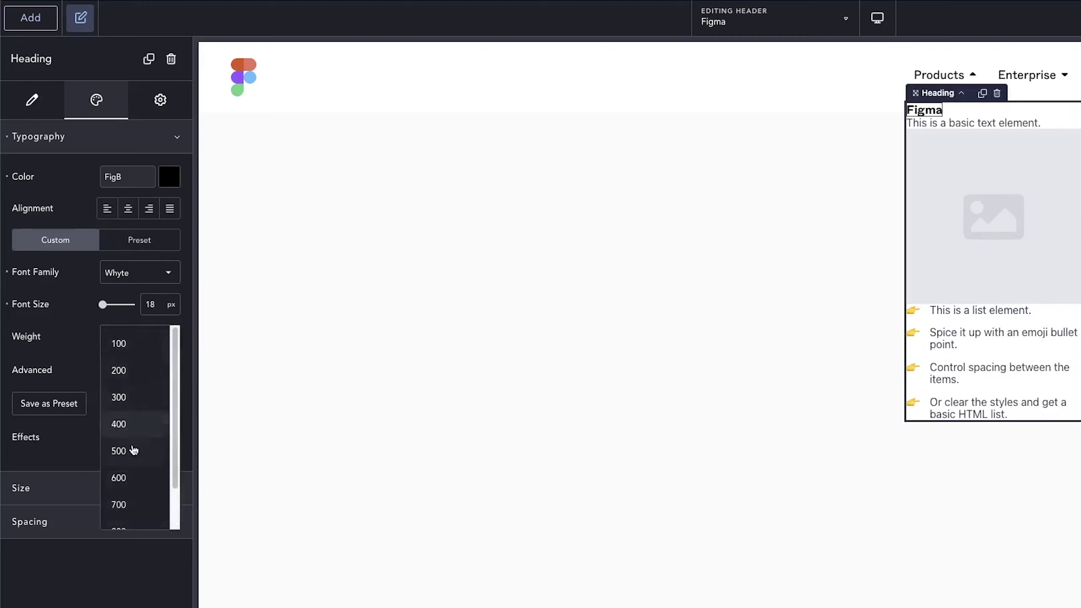
{"action": "left_click", "coordinate": [130, 424]}
Set the Figma heading's line height to 1.3 em and its letter spacing to 0.023 em.
{"action": "left_click", "coordinate": [168, 372]}
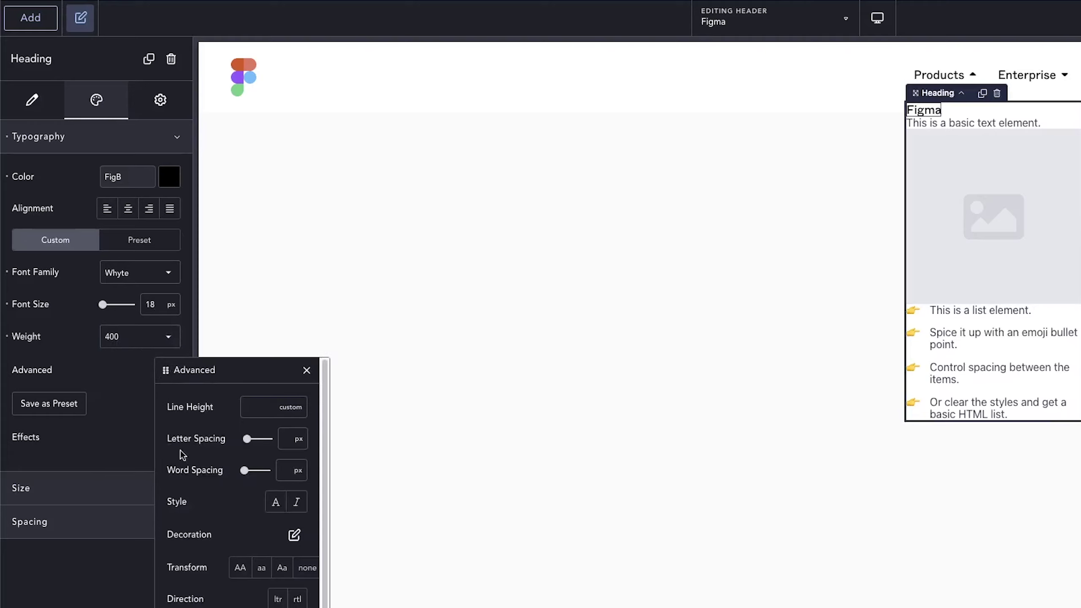
{"action": "left_click", "coordinate": [290, 406]}
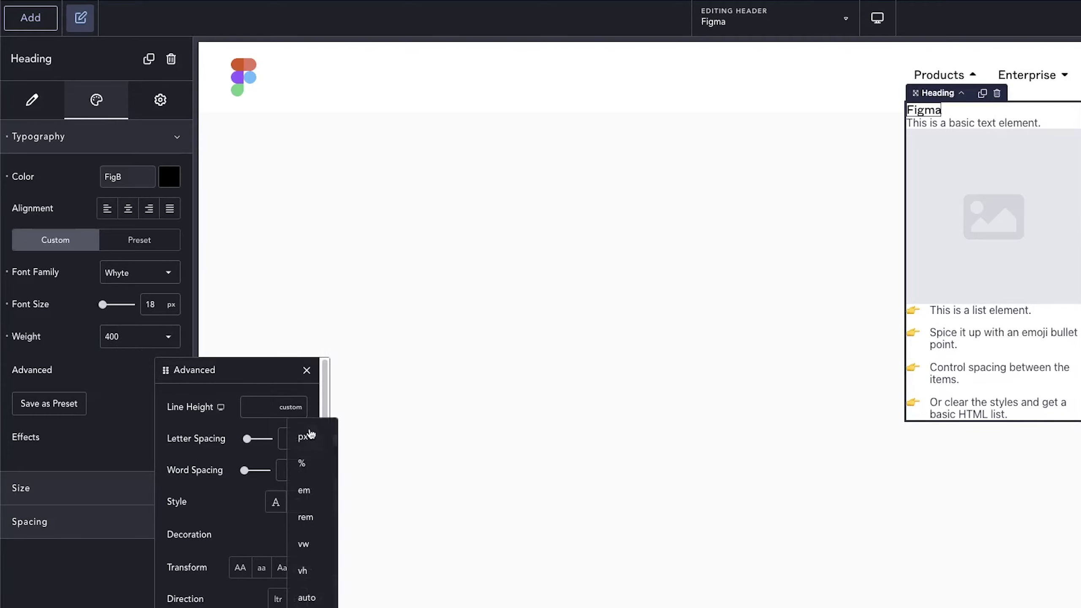
{"action": "left_click", "coordinate": [303, 490]}
{"action": "left_click", "coordinate": [282, 407]}
{"action": "type", "text": "1.3"}
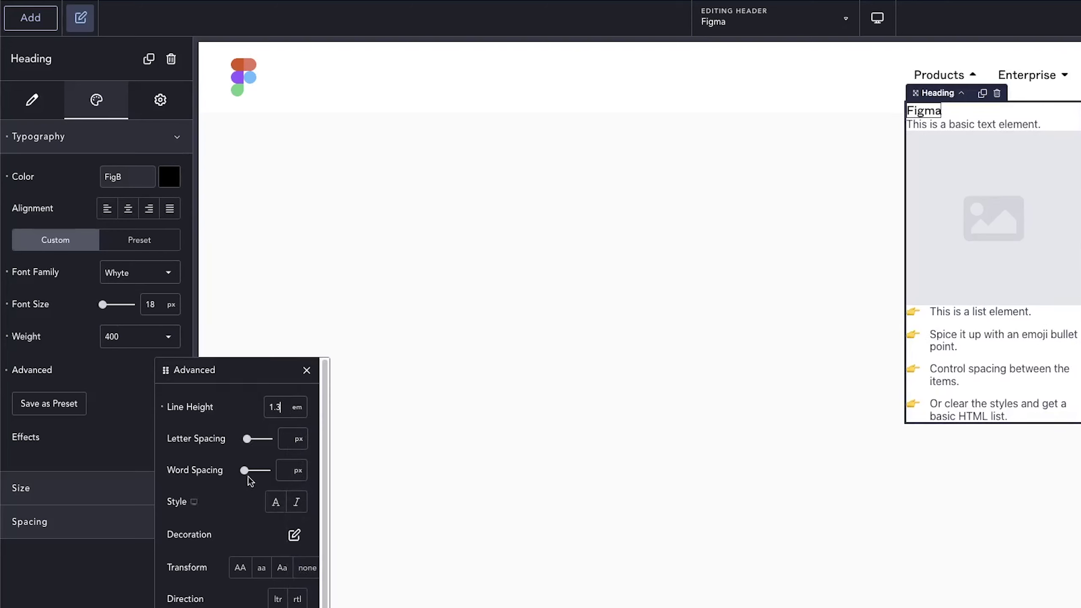
{"action": "left_click", "coordinate": [299, 439]}
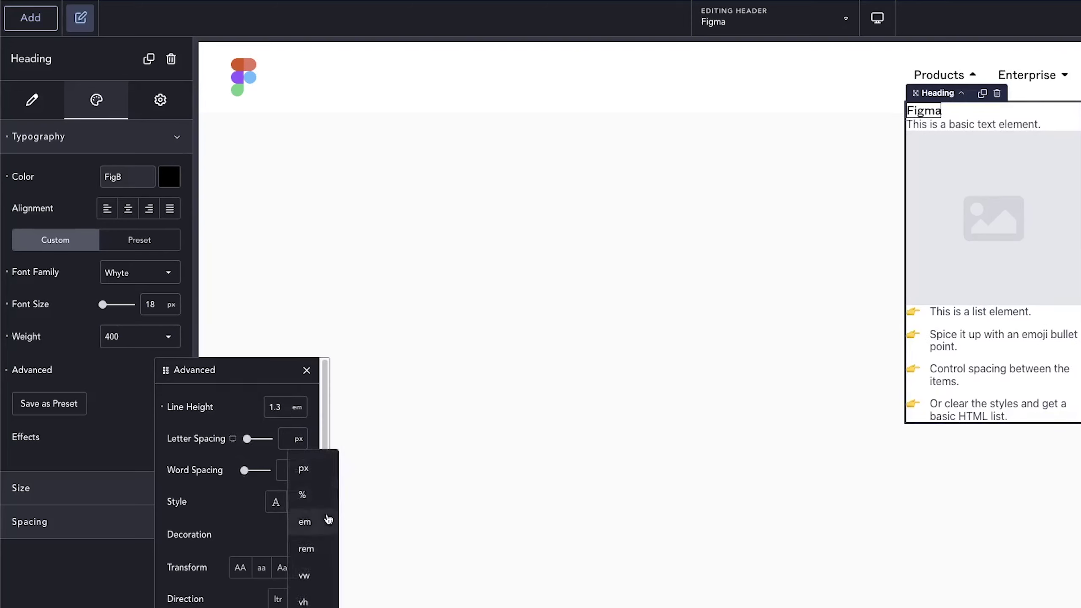
{"action": "left_click", "coordinate": [315, 519]}
{"action": "left_click", "coordinate": [280, 438]}
{"action": "type", "text": "0.023"}
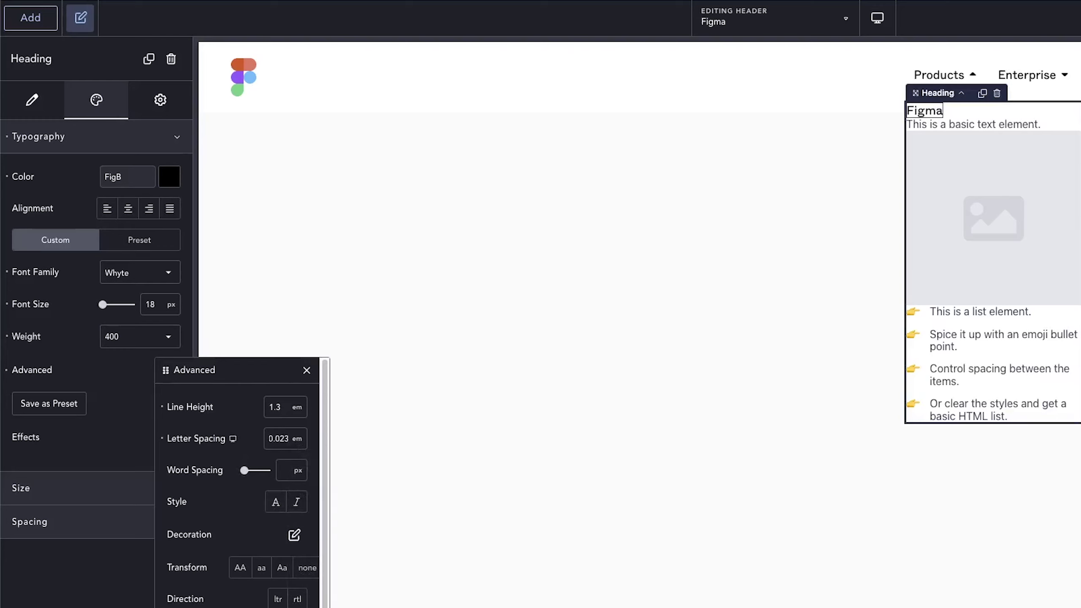
Remove the final digit from the Figma heading's letter spacing and close its advanced typography settings.
{"action": "key", "text": "BackSpace"}
{"action": "left_click", "coordinate": [115, 375]}
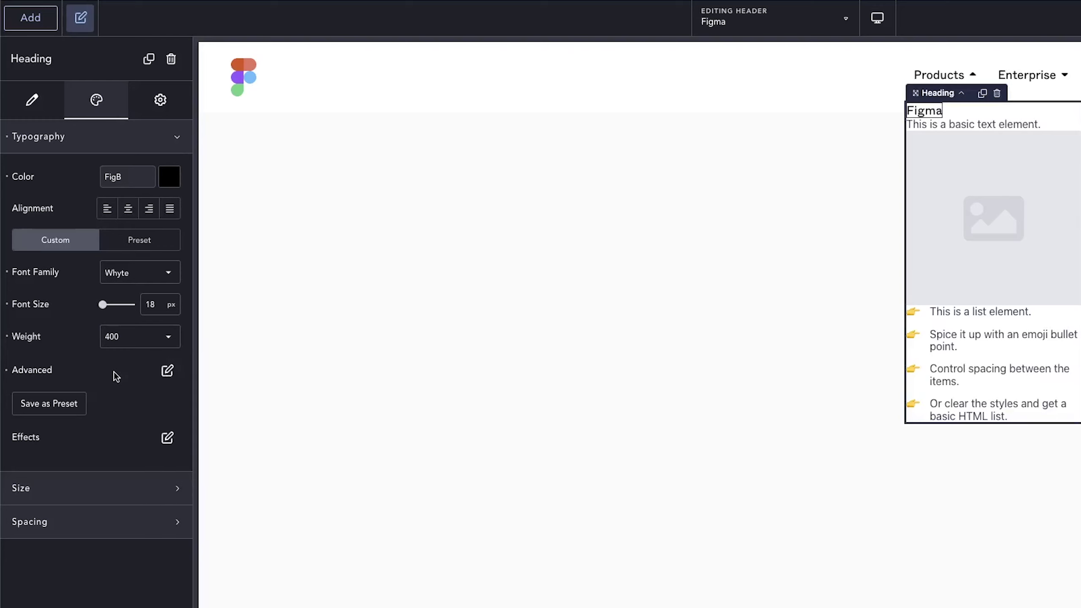
Replace the basic text under the Figma heading with "An all-in-one design platform", copied from the Figma website's Products dropdown.
{"action": "left_click", "coordinate": [967, 126]}
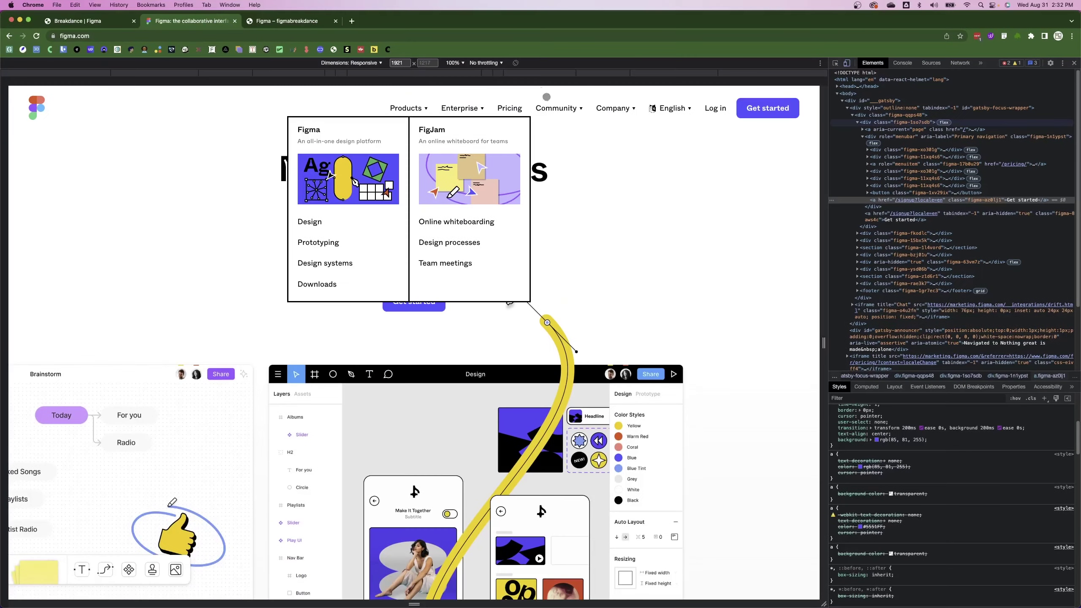
{"action": "key", "text": "super+shift+c"}
{"action": "left_click", "coordinate": [367, 140]}
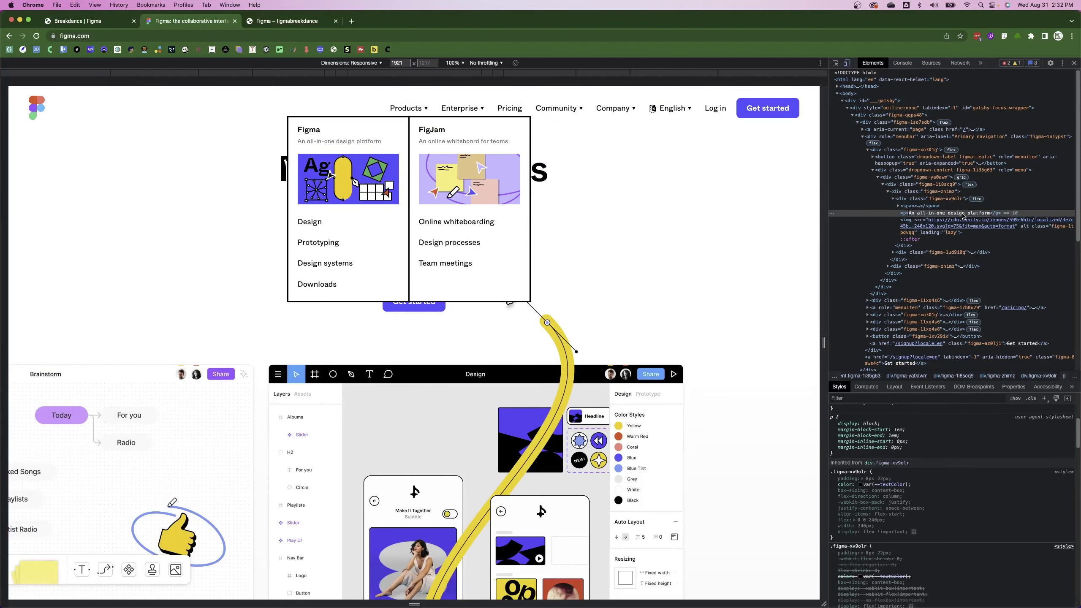
{"action": "left_click", "coordinate": [63, 19]}
{"action": "triple_click", "coordinate": [74, 165]}
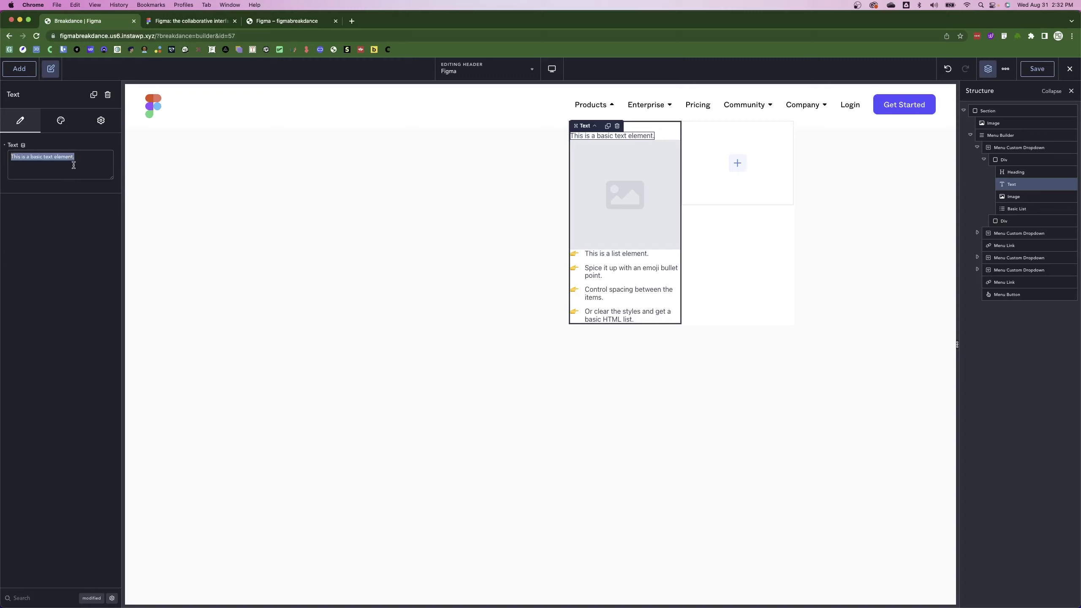
{"action": "key", "text": "super+v"}
Inspect the subtitle on the Figma website and set the dropdown subtitle's font to Whyte, 14 px, weight 400.
{"action": "left_click", "coordinate": [61, 120]}
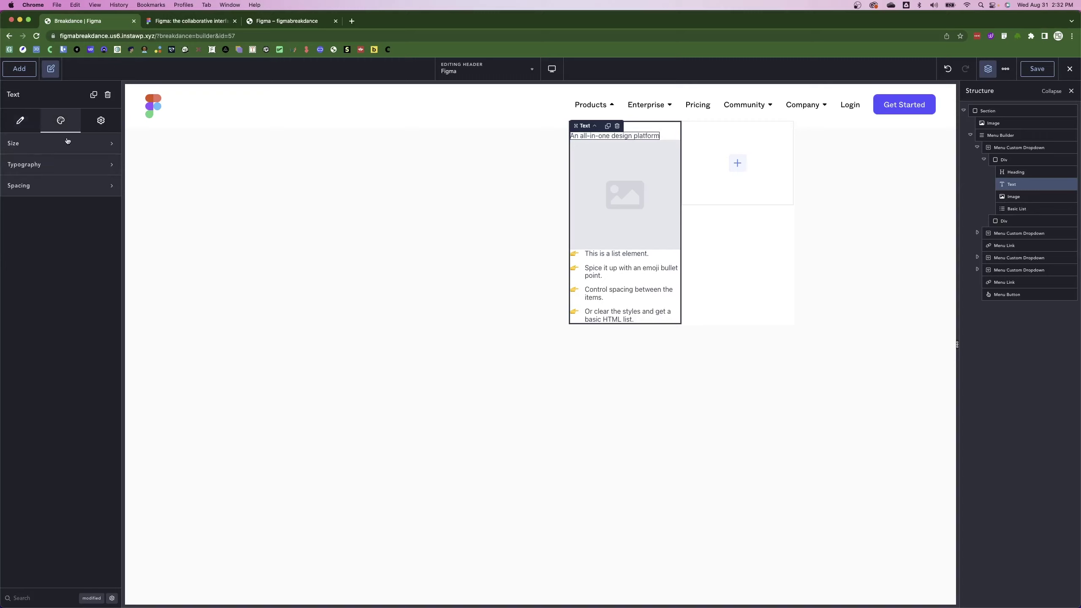
{"action": "left_click", "coordinate": [59, 165]}
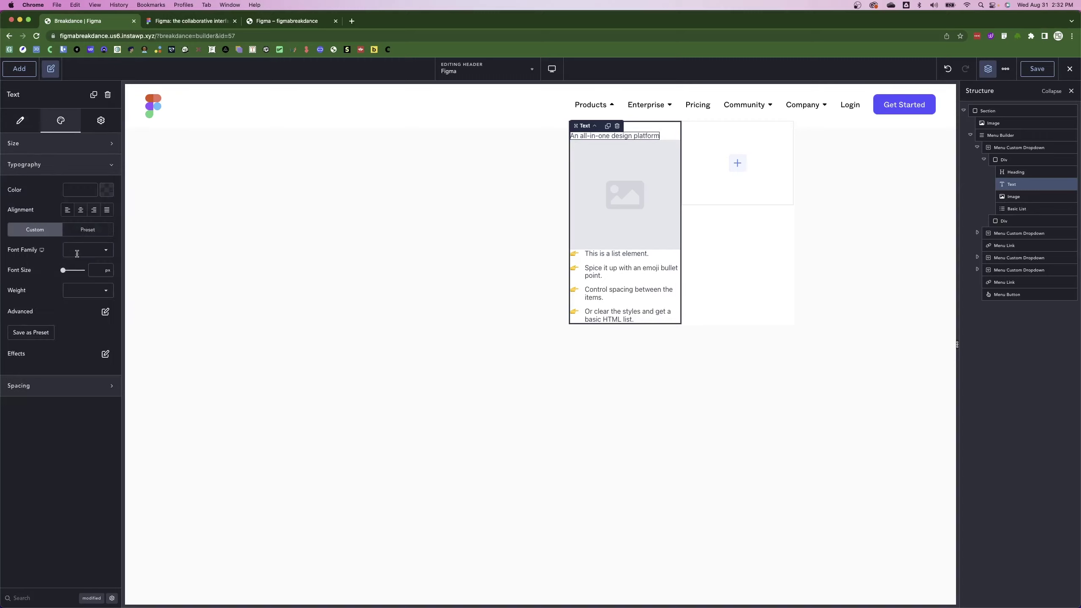
{"action": "left_click", "coordinate": [181, 23]}
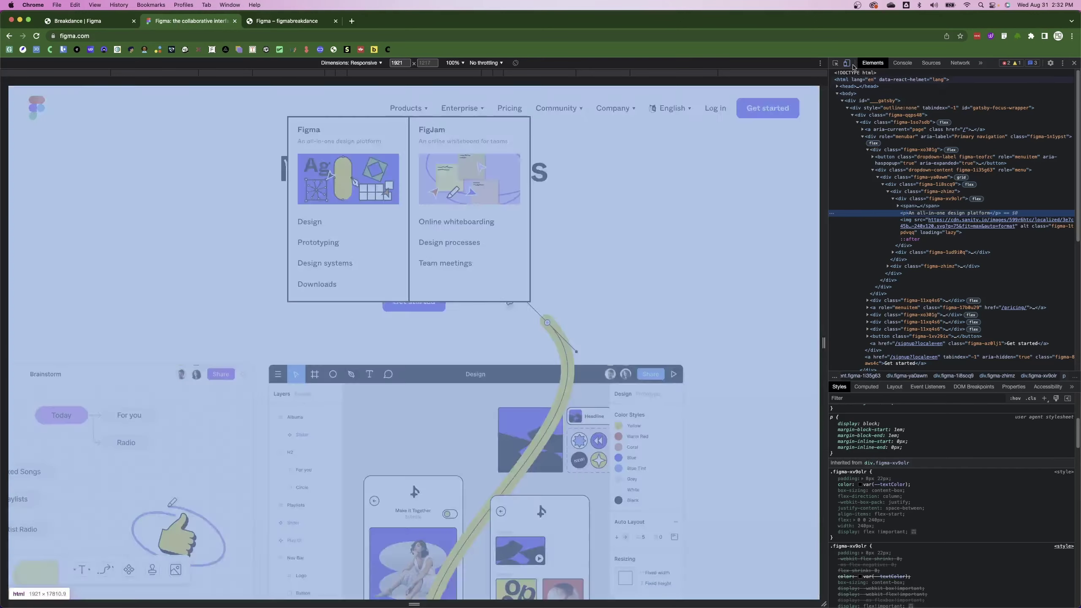
{"action": "left_click", "coordinate": [836, 63]}
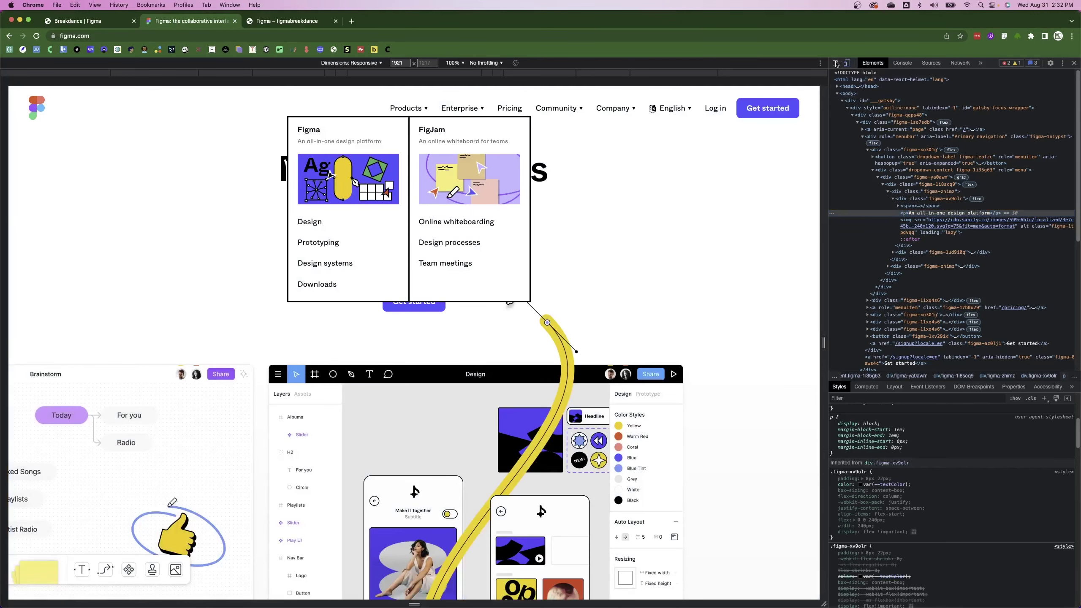
{"action": "left_click", "coordinate": [339, 145]}
{"action": "left_click", "coordinate": [85, 21]}
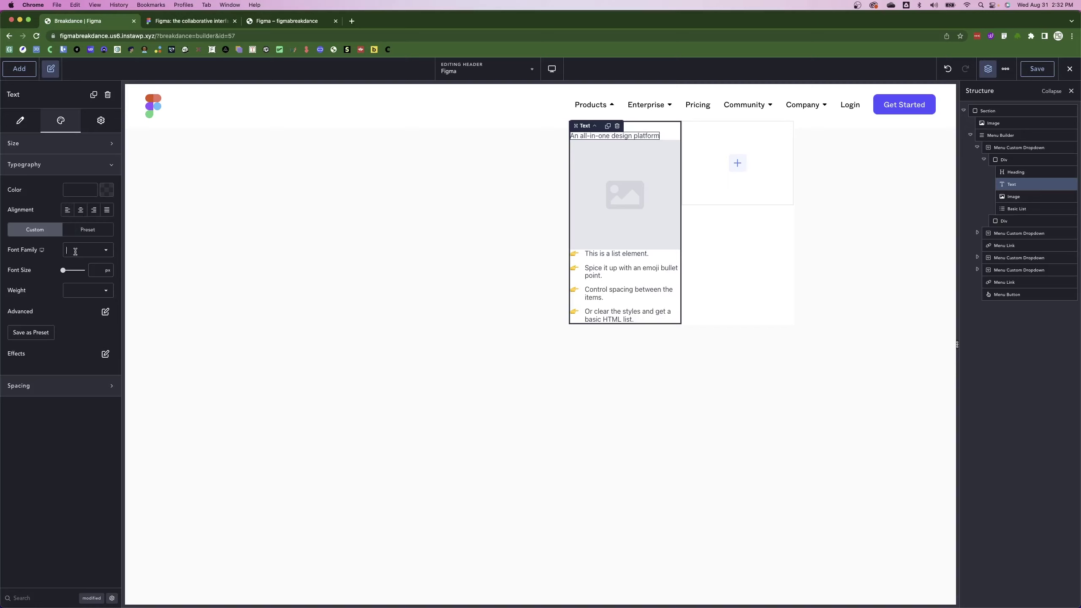
{"action": "left_click", "coordinate": [81, 233]}
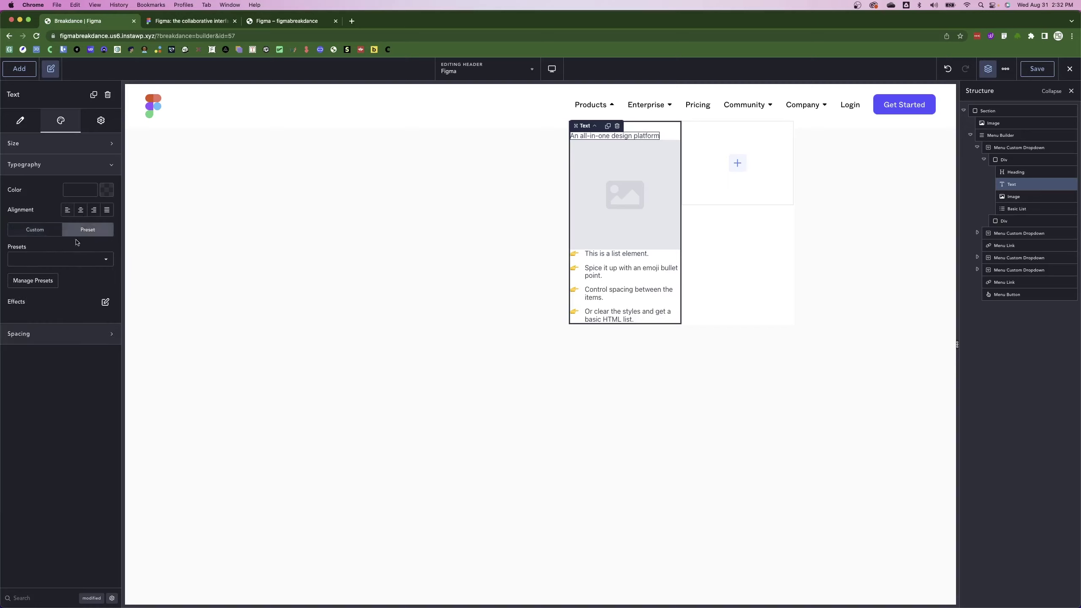
{"action": "left_click", "coordinate": [35, 230]}
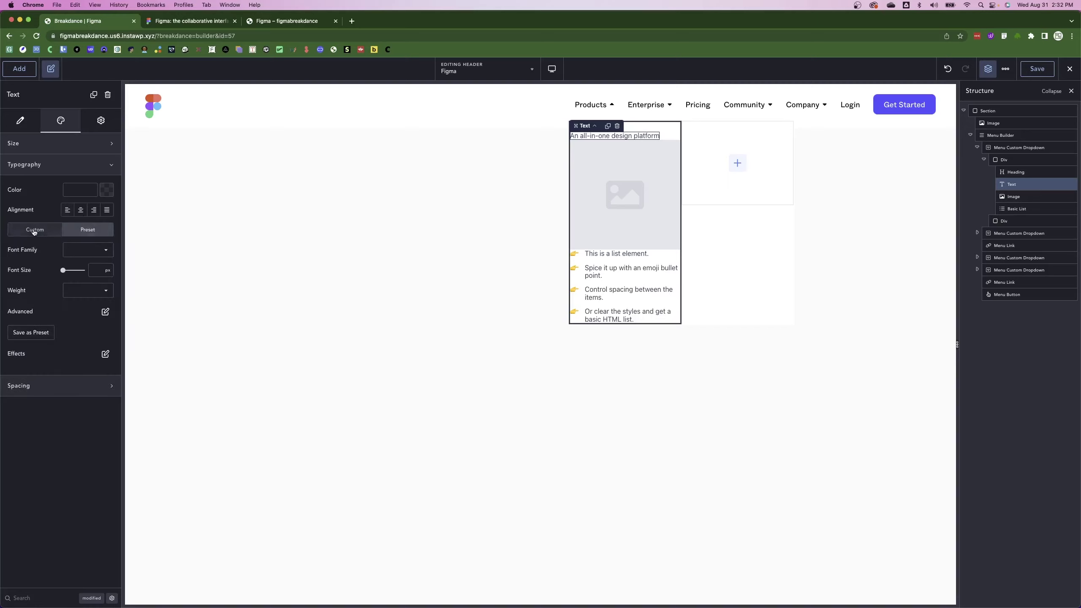
{"action": "left_click", "coordinate": [79, 254]}
{"action": "type", "text": "Whyte"}
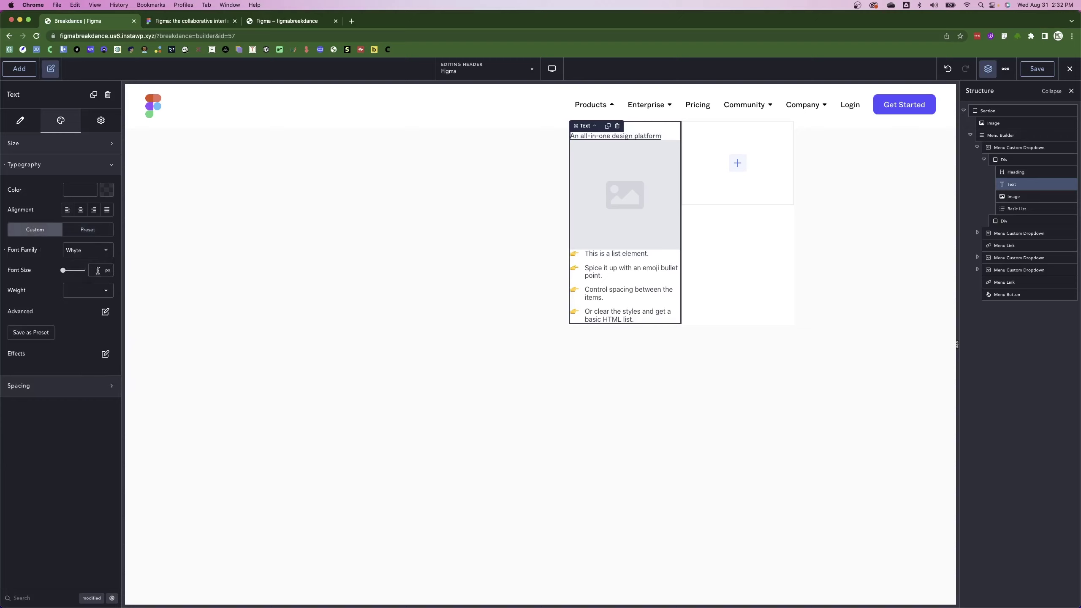
{"action": "type", "text": "14"}
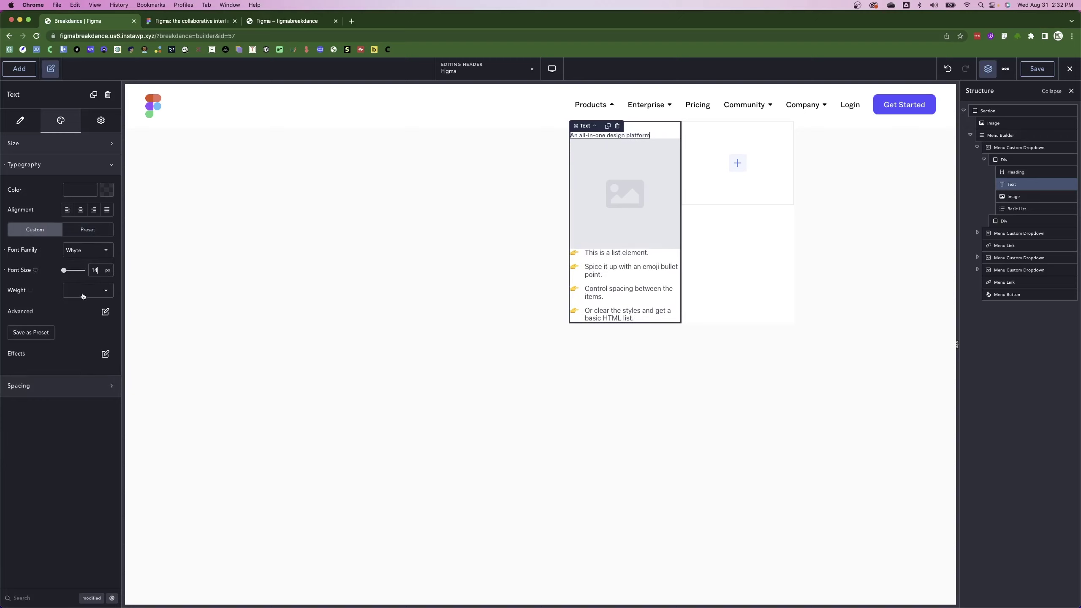
{"action": "left_click", "coordinate": [87, 290]}
{"action": "left_click", "coordinate": [81, 346]}
Set the subtitle's line height to 1.3 em and letter spacing to 0.02 em, and apply the FigOP global color.
{"action": "left_click", "coordinate": [106, 311]}
{"action": "left_click", "coordinate": [183, 335]}
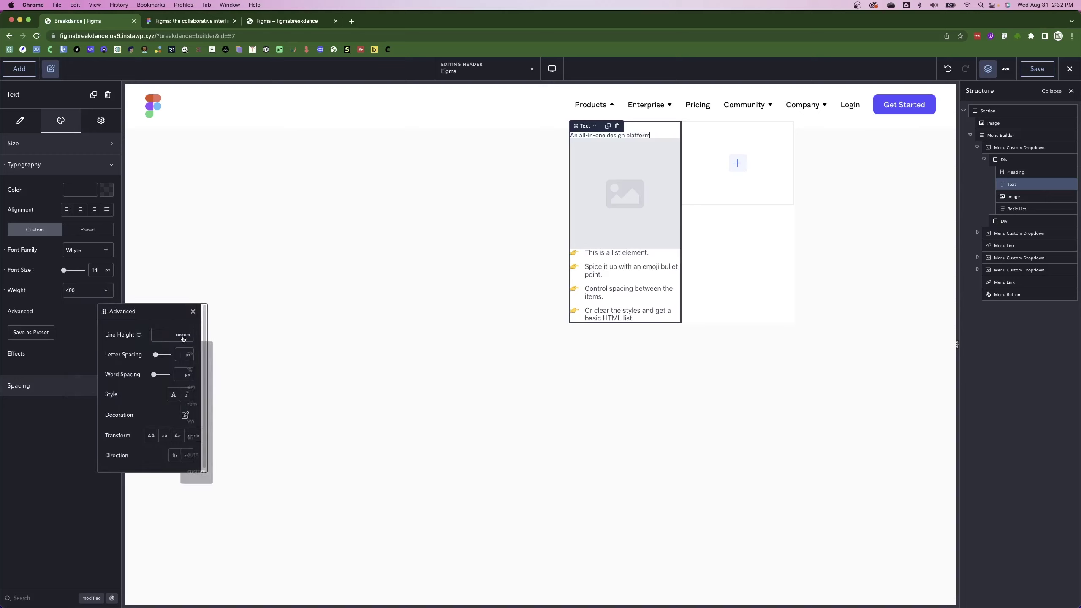
{"action": "left_click", "coordinate": [191, 385]}
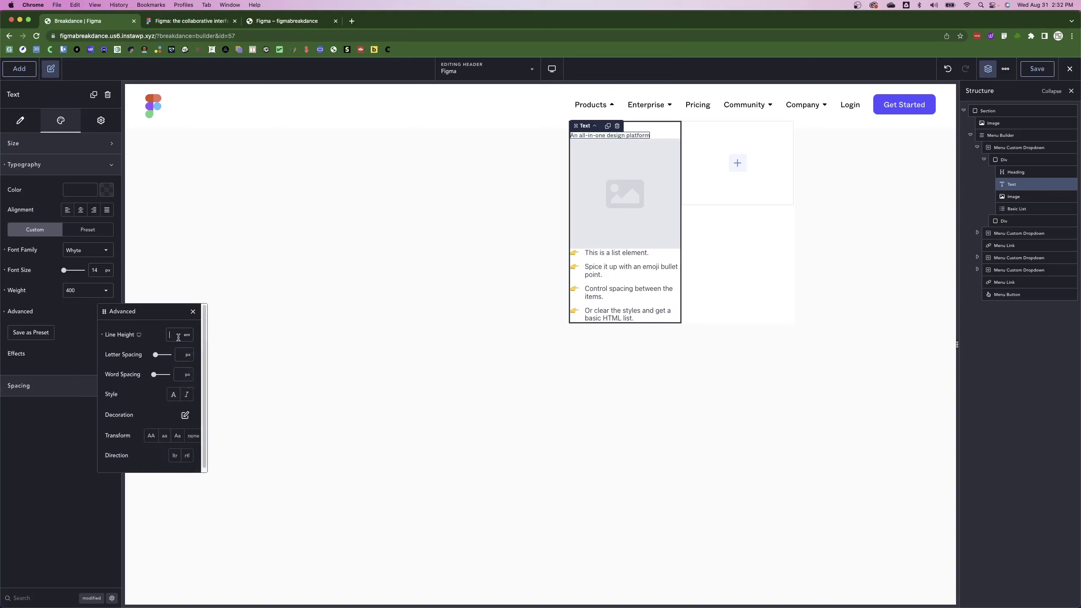
{"action": "type", "text": "1.3"}
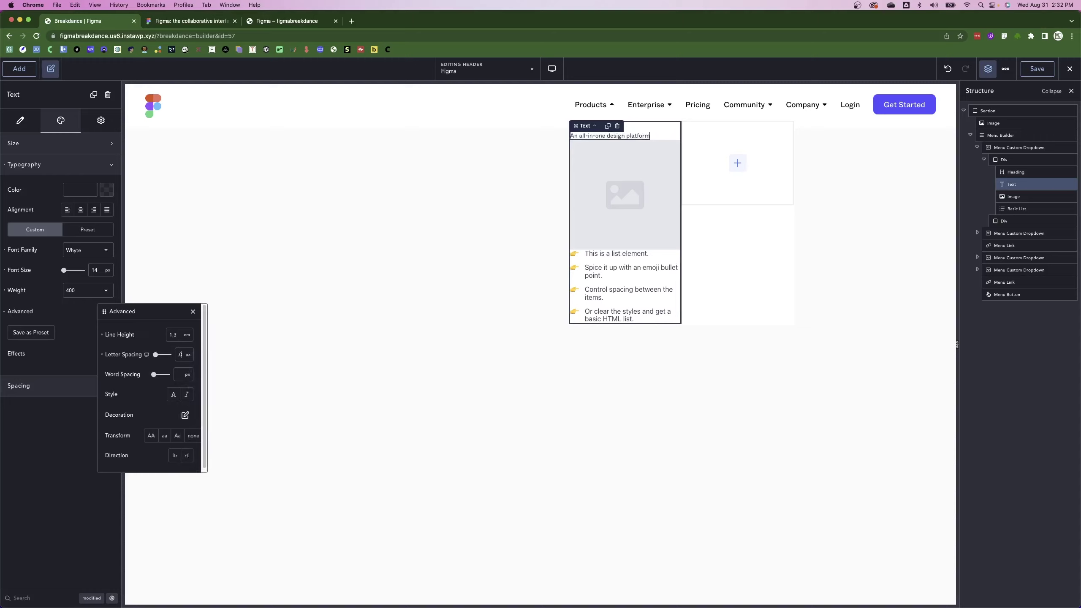
{"action": "left_click", "coordinate": [187, 359]}
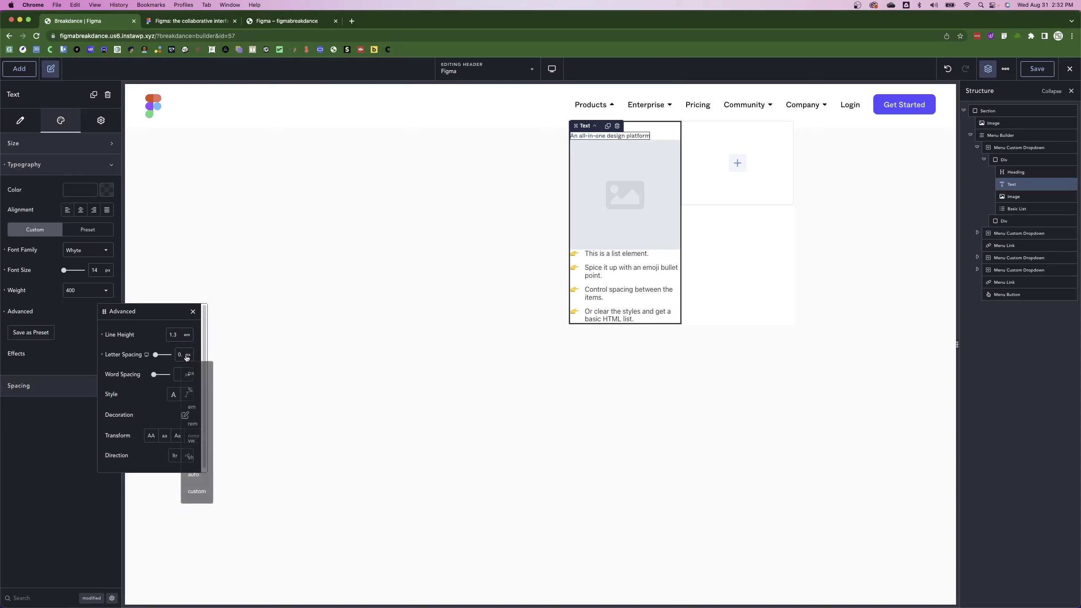
{"action": "left_click", "coordinate": [196, 421]}
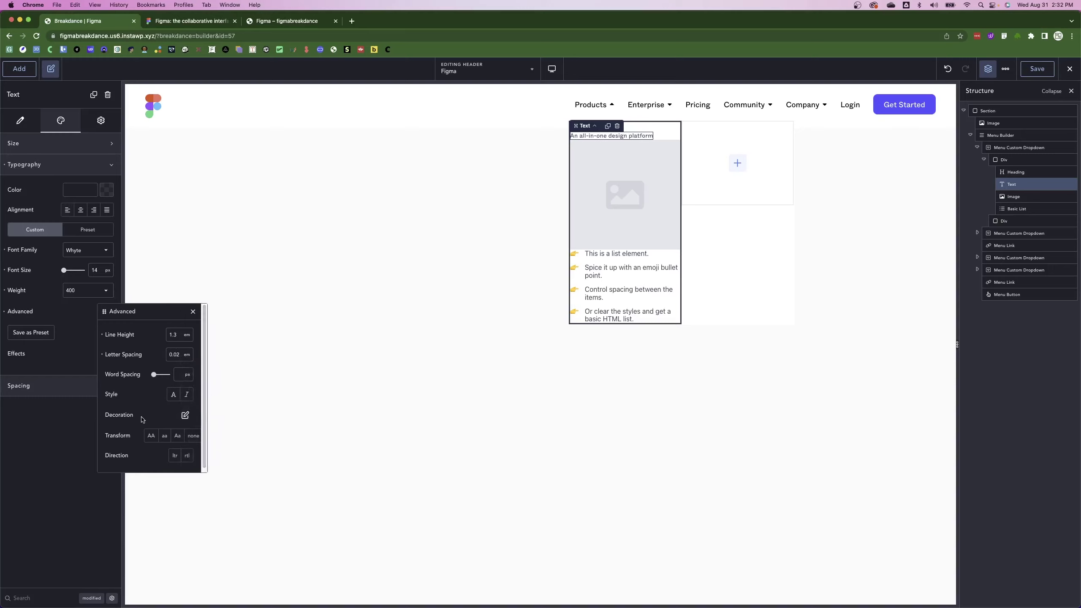
{"action": "left_click", "coordinate": [193, 311]}
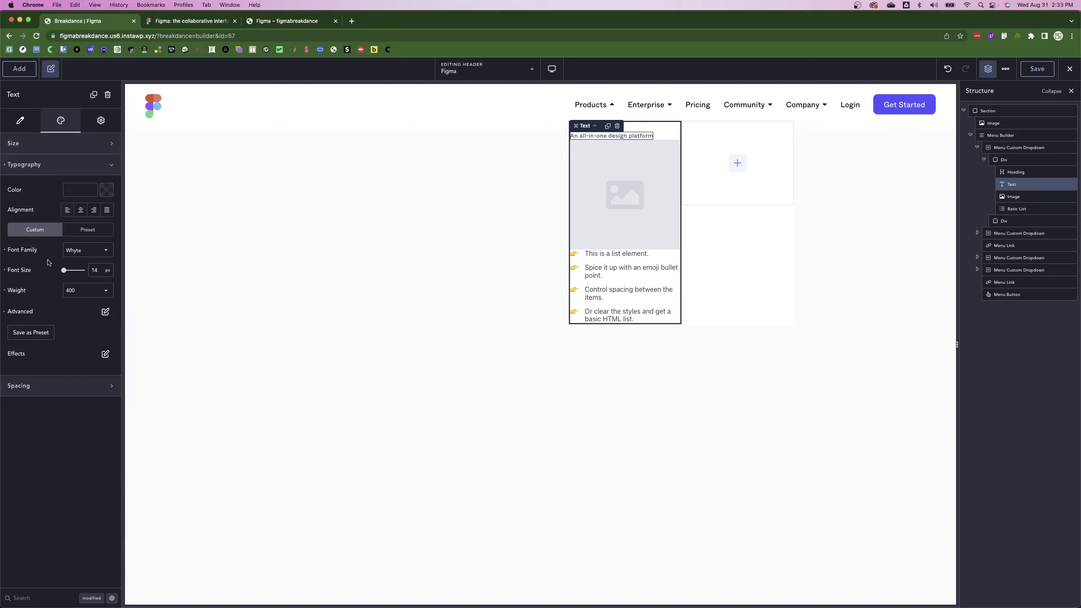
{"action": "left_click", "coordinate": [105, 190]}
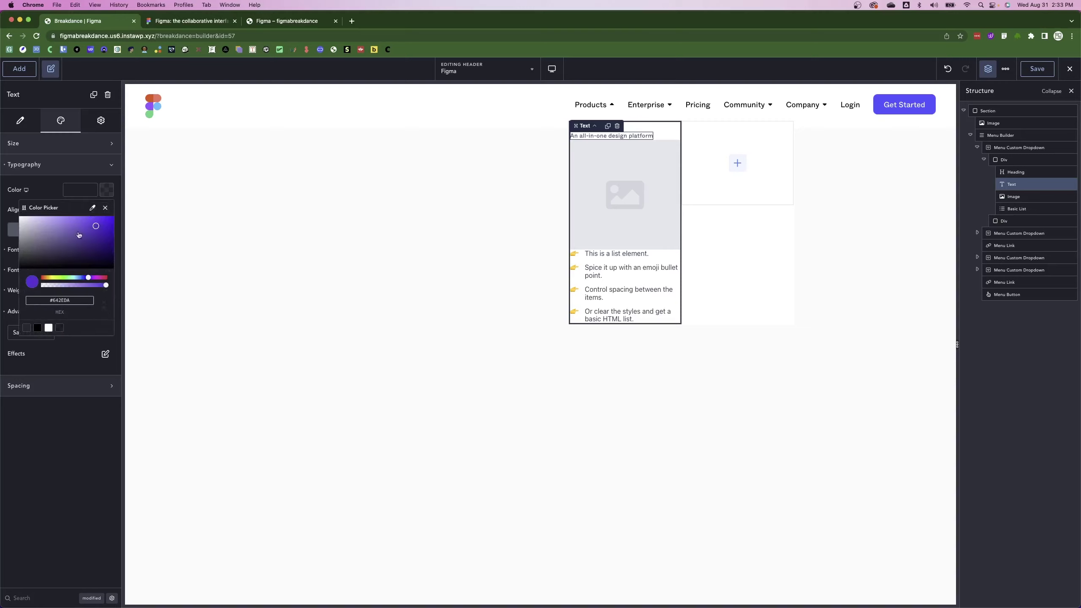
{"action": "left_click", "coordinate": [59, 327]}
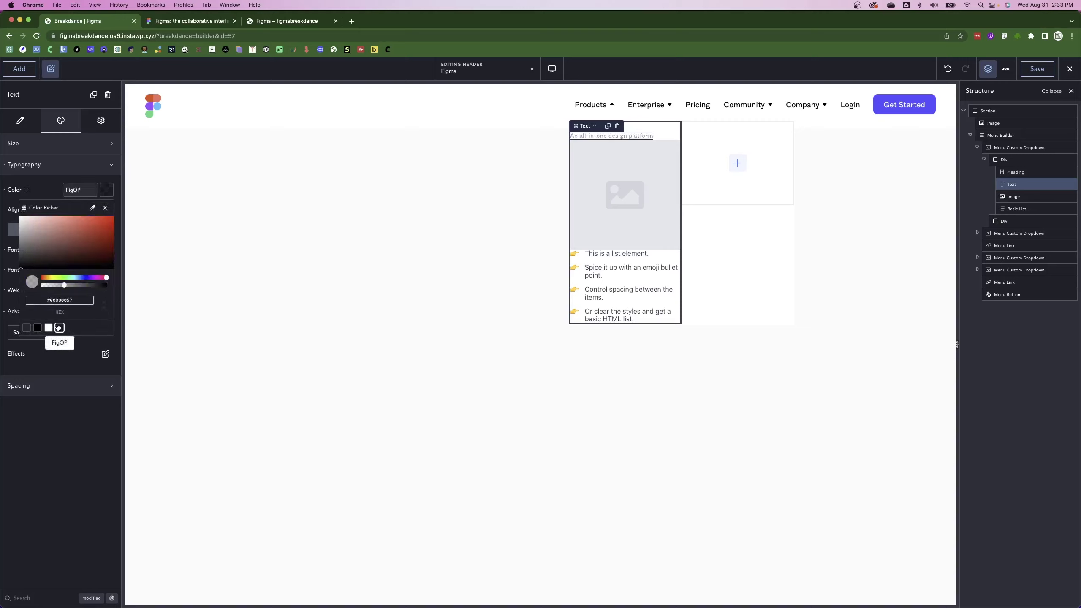
Fill the image placeholder below the subtitle with Fig1.svg from the media library, matching the image on the Figma website.
{"action": "left_click", "coordinate": [607, 172]}
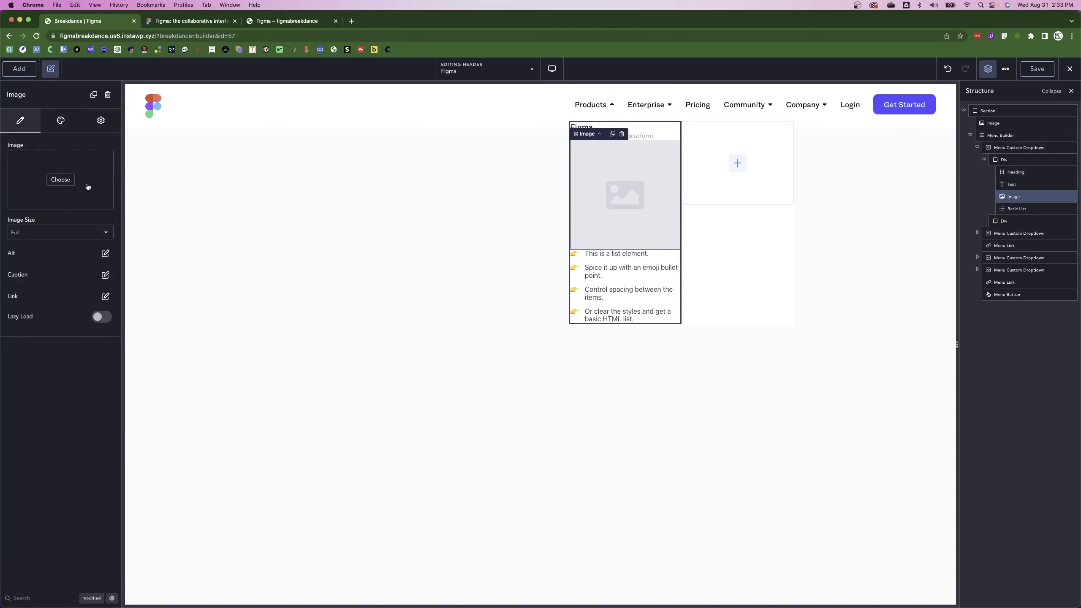
{"action": "left_click", "coordinate": [60, 179]}
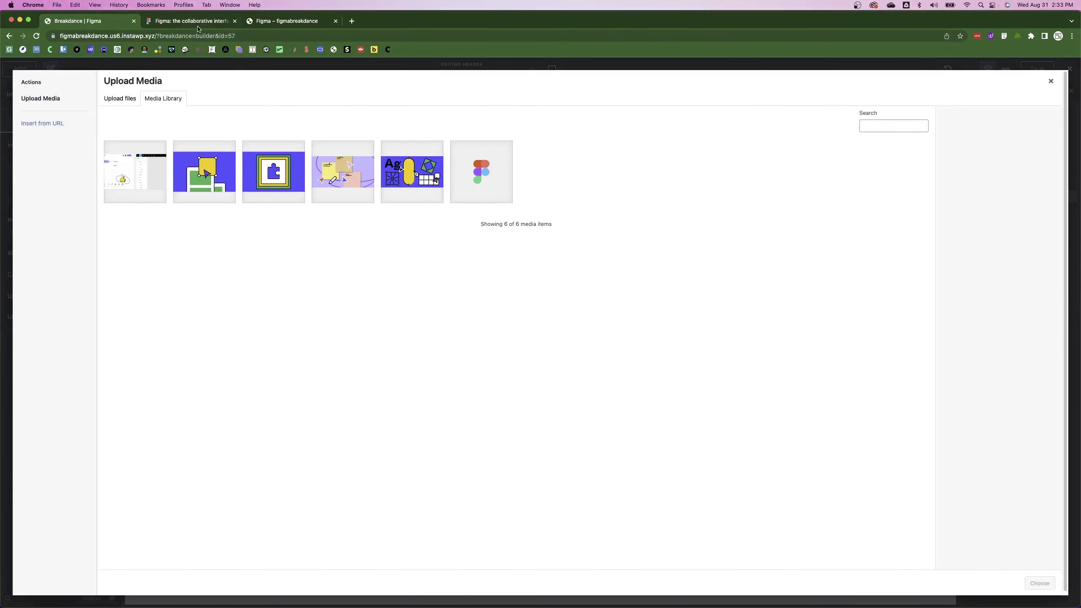
{"action": "left_click", "coordinate": [198, 26]}
{"action": "left_click", "coordinate": [96, 24]}
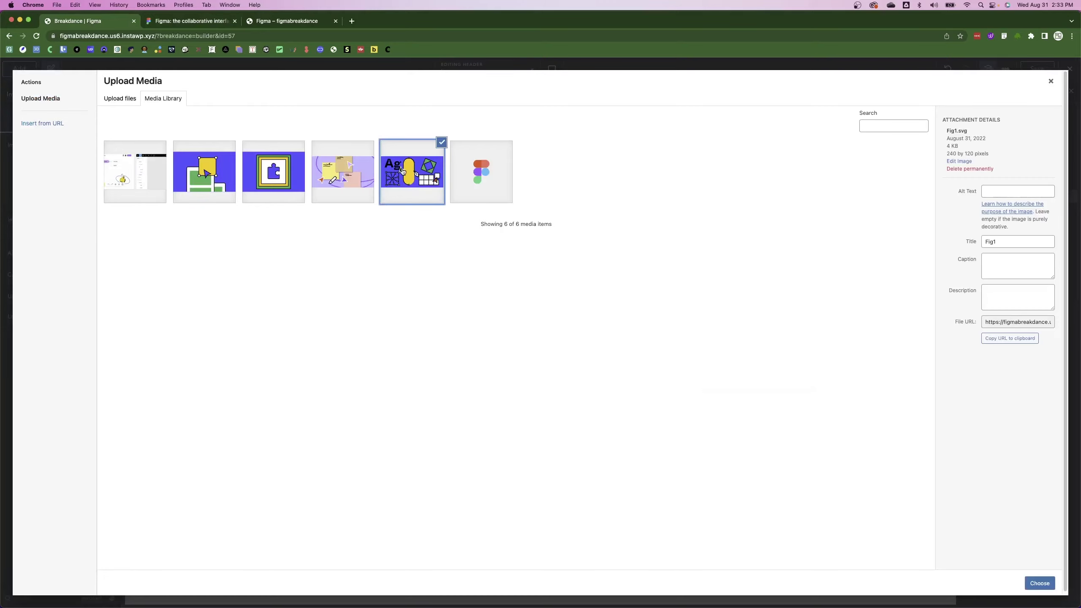
{"action": "left_click", "coordinate": [1039, 582]}
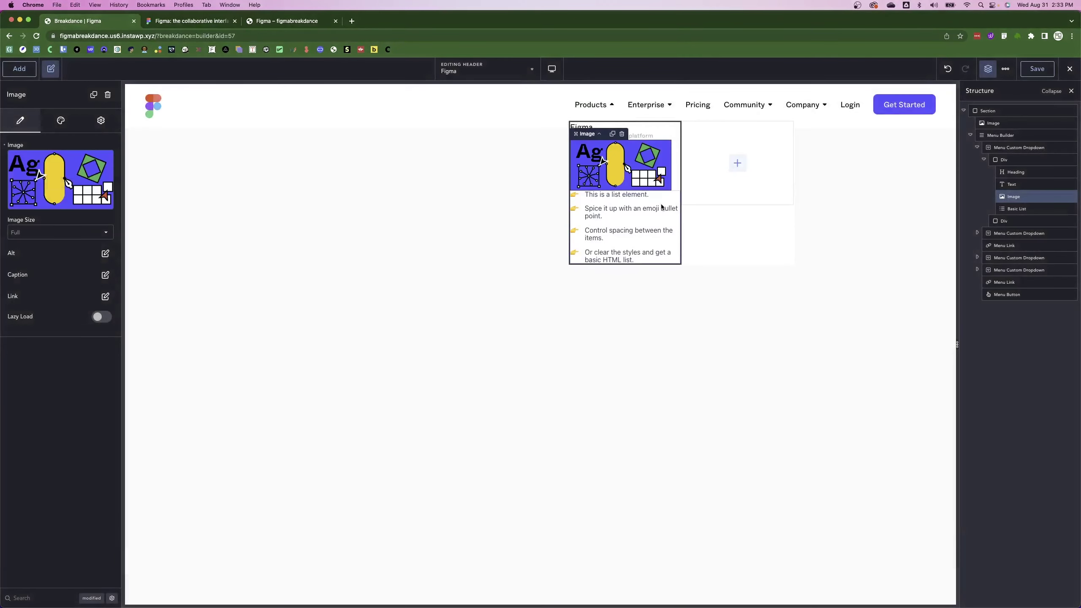
Set the basic list's marker type to None and clear its padding inline start.
{"action": "left_click", "coordinate": [620, 209]}
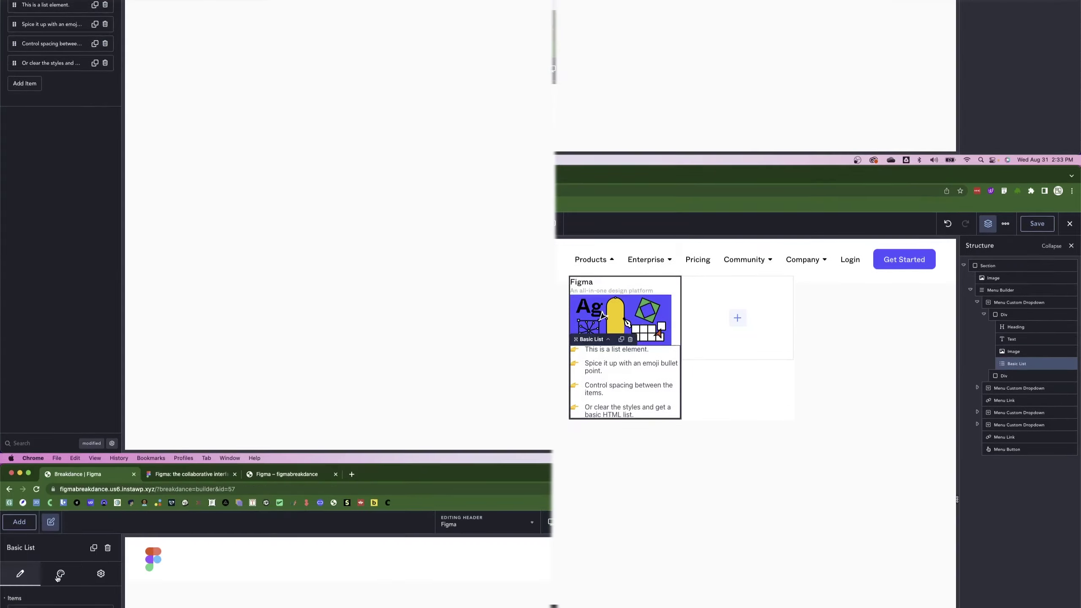
{"action": "left_click", "coordinate": [60, 120]}
{"action": "left_click", "coordinate": [22, 146]}
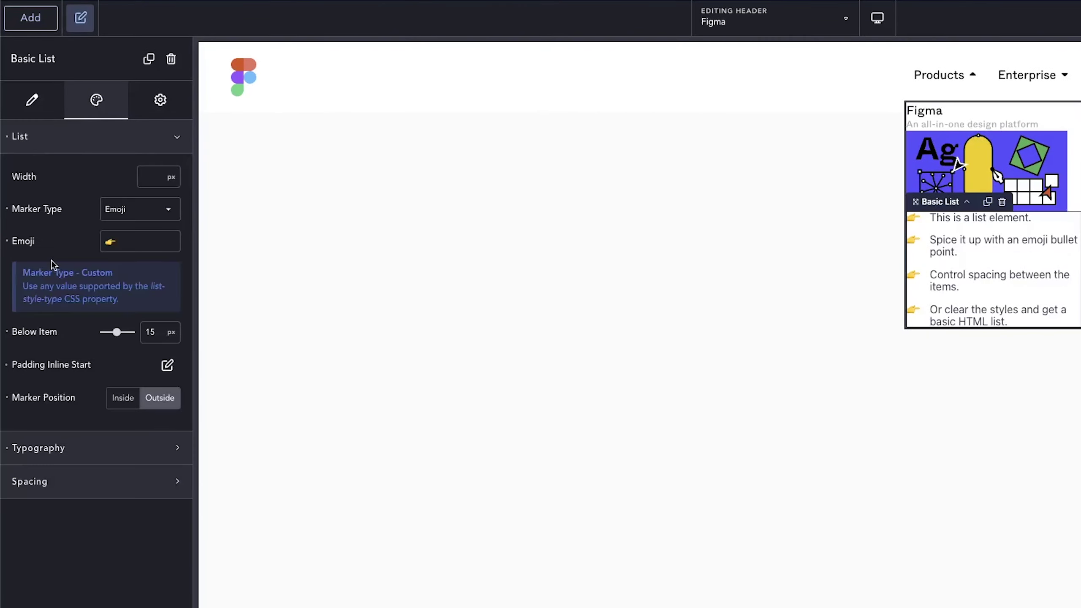
{"action": "left_click", "coordinate": [8, 241]}
{"action": "left_click", "coordinate": [128, 215]}
{"action": "left_click", "coordinate": [128, 216]}
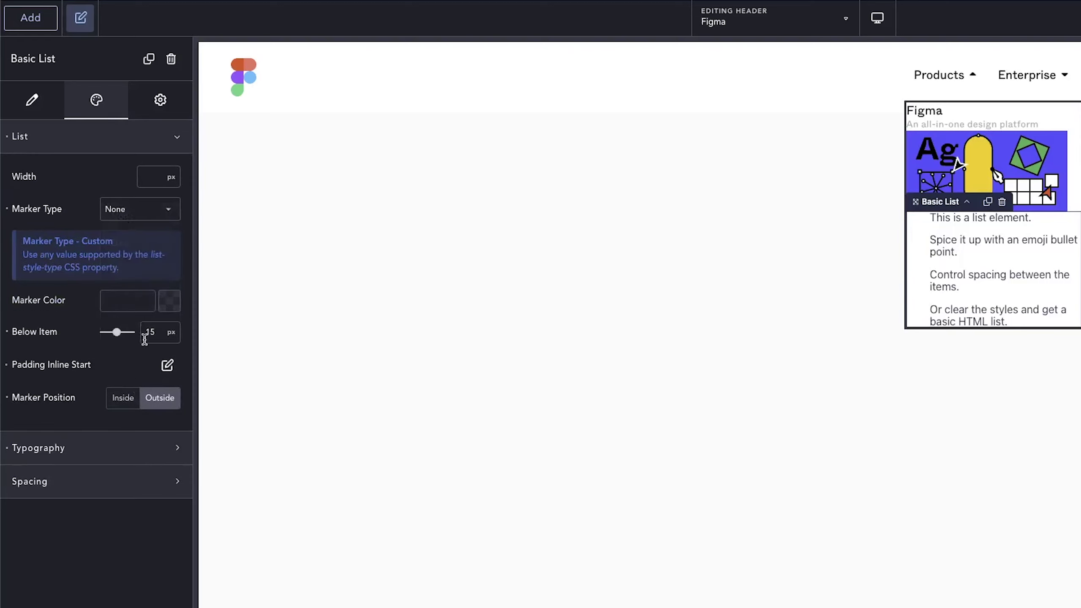
{"action": "left_click", "coordinate": [8, 366]}
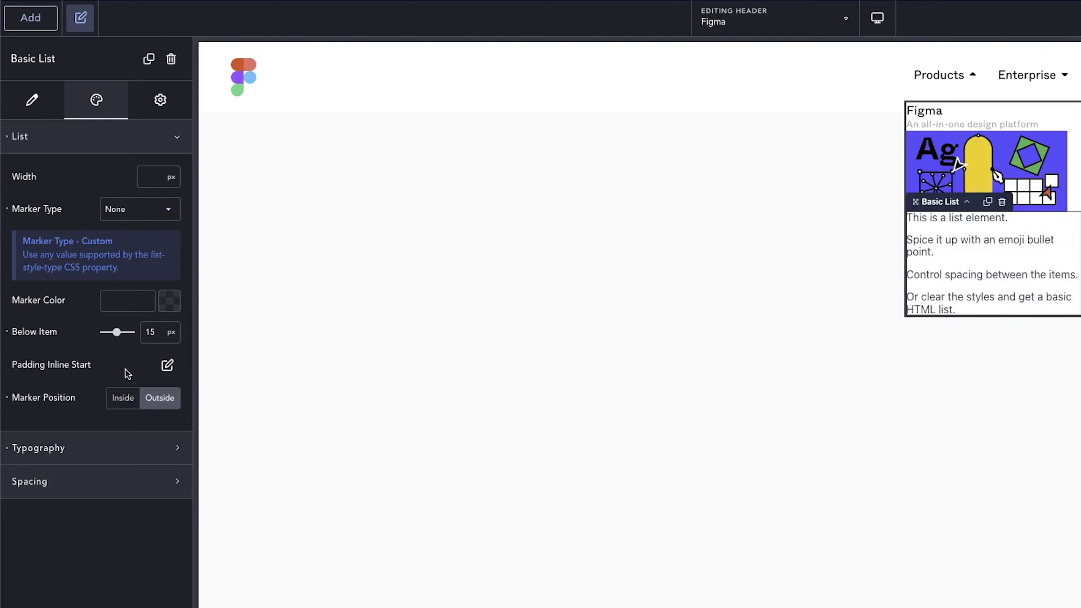
Compare the list spacing on the Figma website and set the basic list's spacing below each item to 24 px.
{"action": "double_click", "coordinate": [150, 332]}
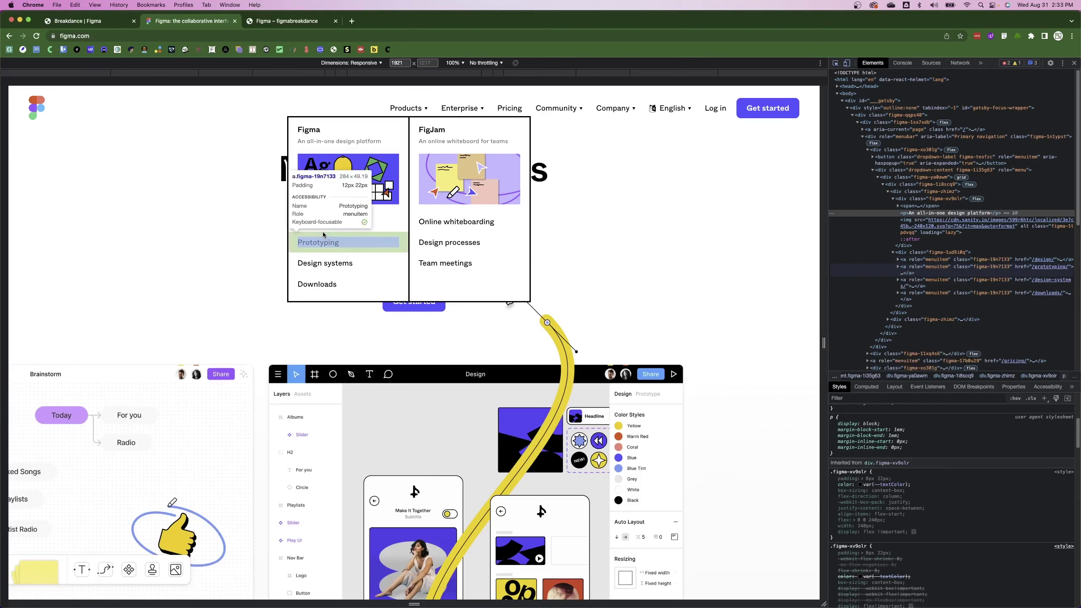
{"action": "left_click", "coordinate": [94, 21]}
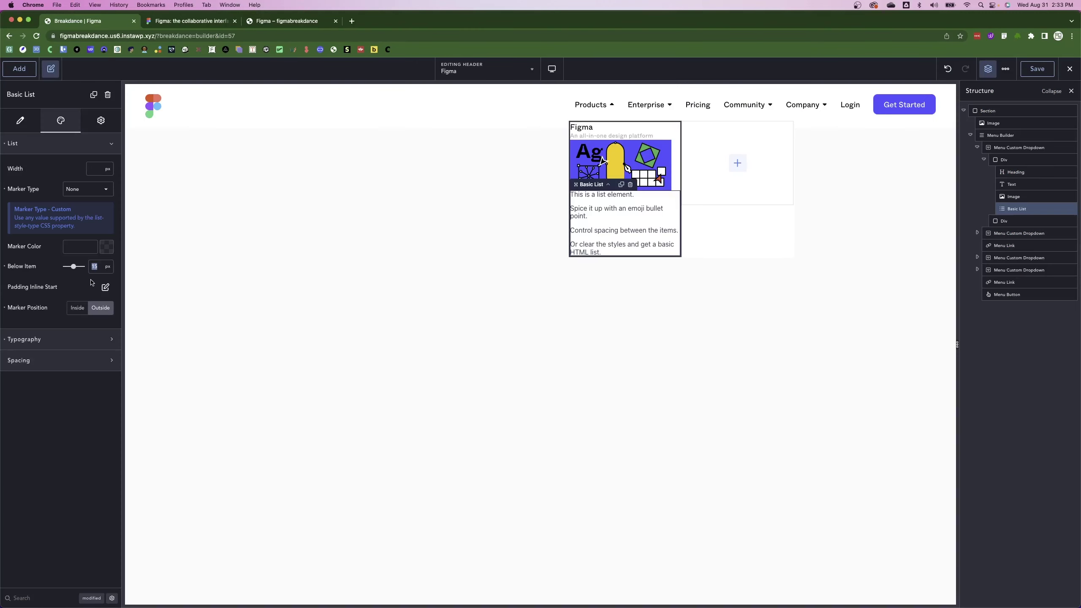
{"action": "type", "text": "24"}
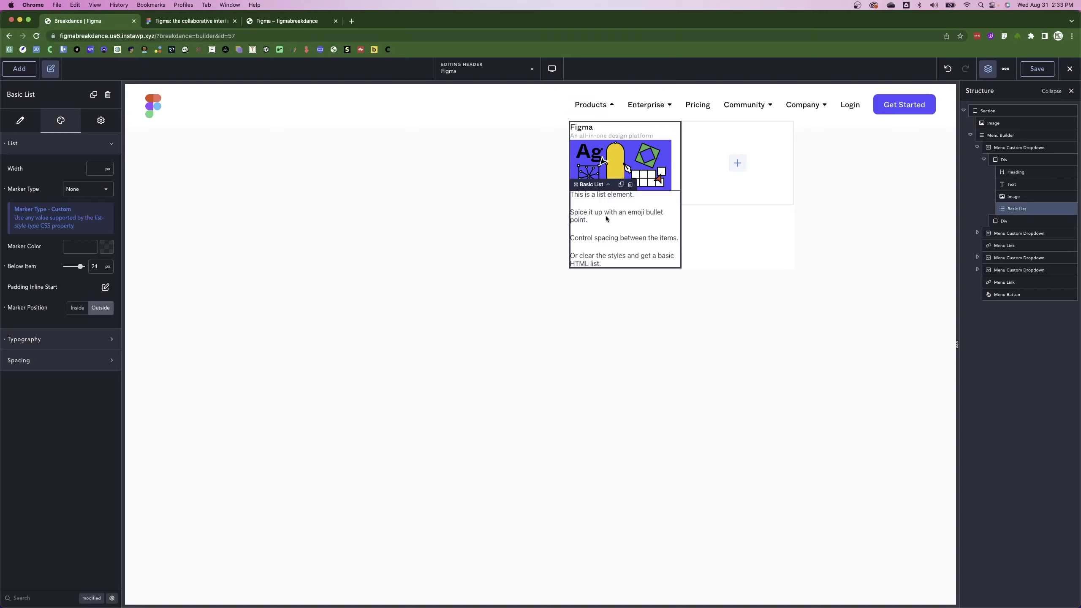
Change the basic list's first item text to Design, following the Products dropdown on the Figma website.
{"action": "left_click", "coordinate": [20, 120]}
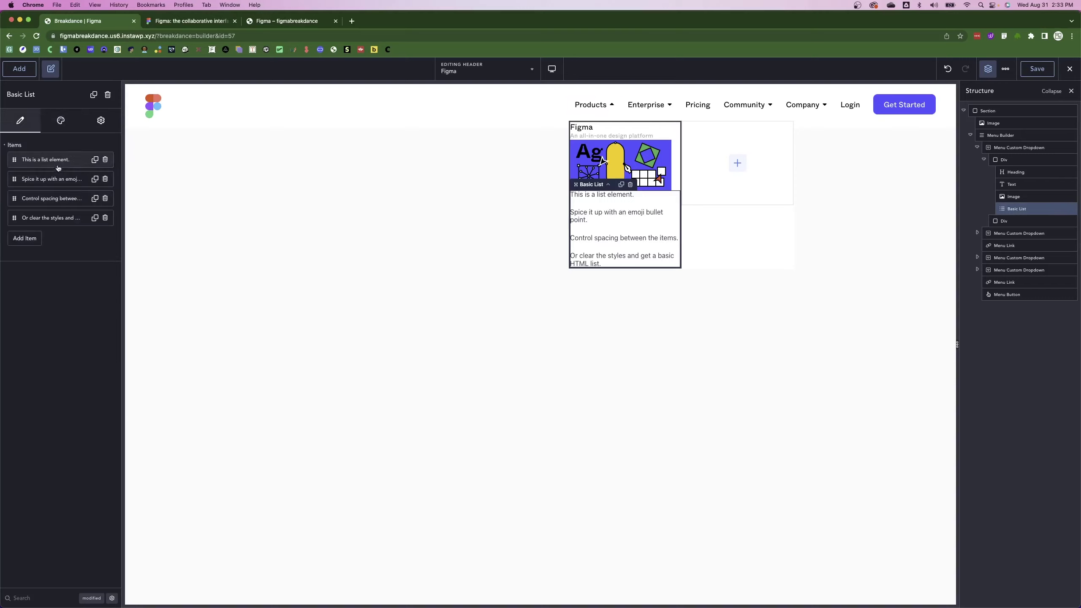
{"action": "left_click", "coordinate": [50, 161]}
{"action": "triple_click", "coordinate": [64, 192]}
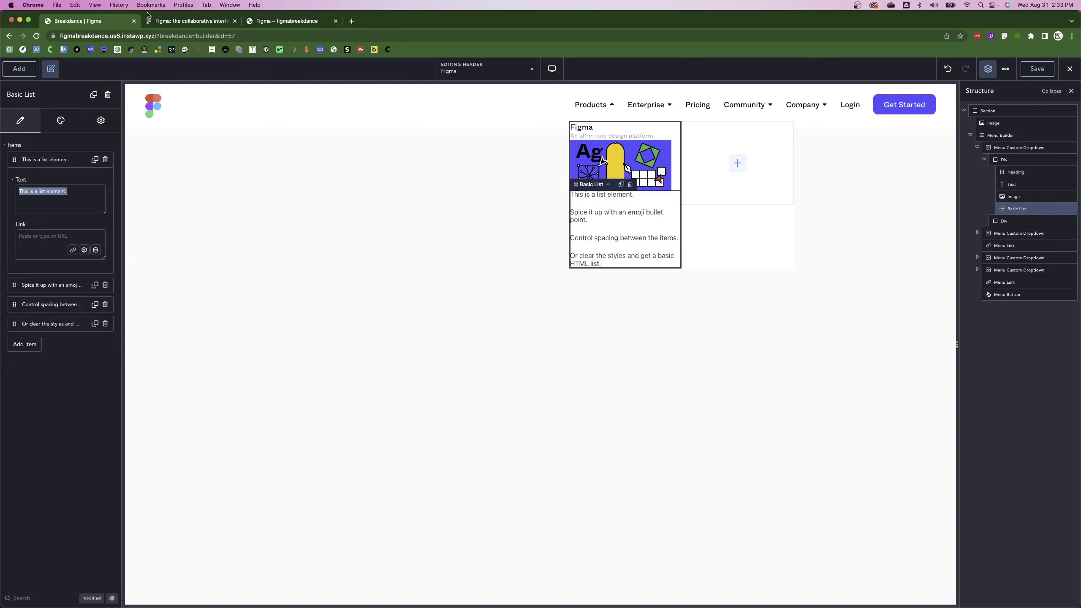
{"action": "left_click", "coordinate": [160, 22]}
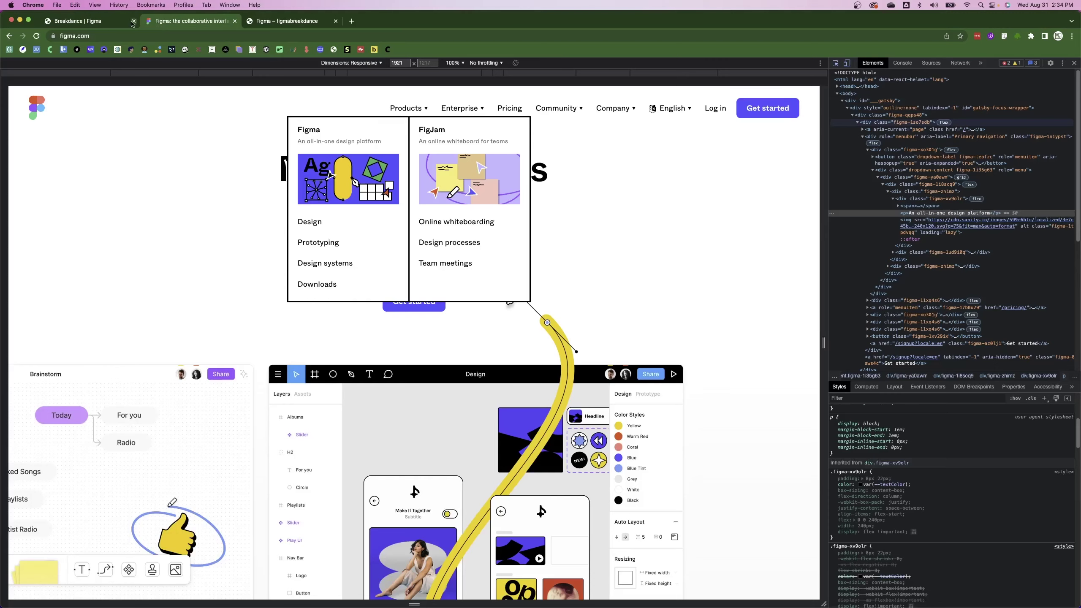
{"action": "left_click", "coordinate": [98, 22]}
{"action": "type", "text": "Design"}
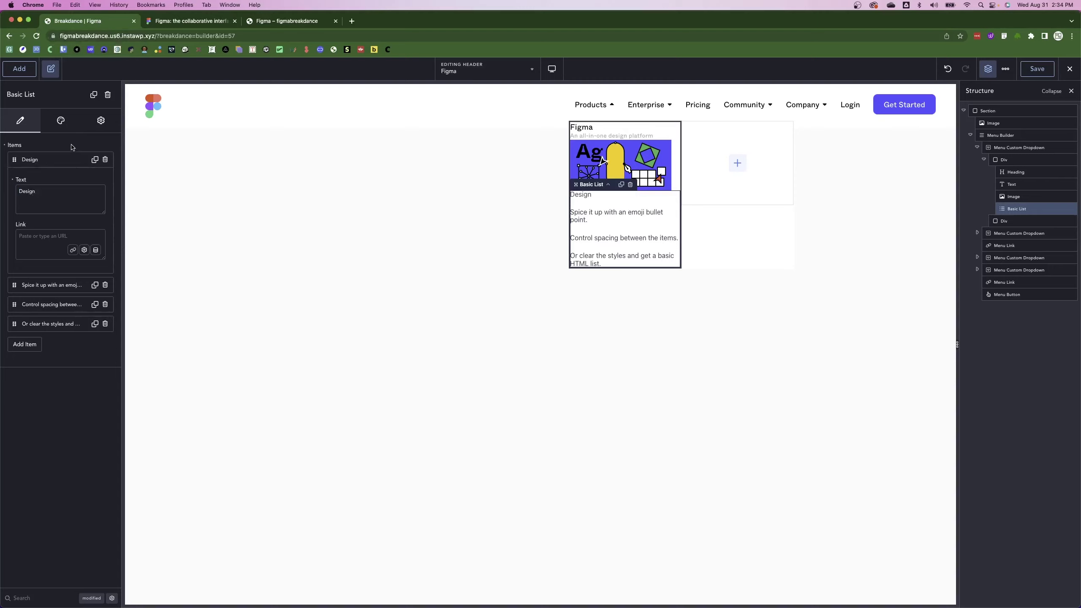
{"action": "left_click", "coordinate": [70, 159]}
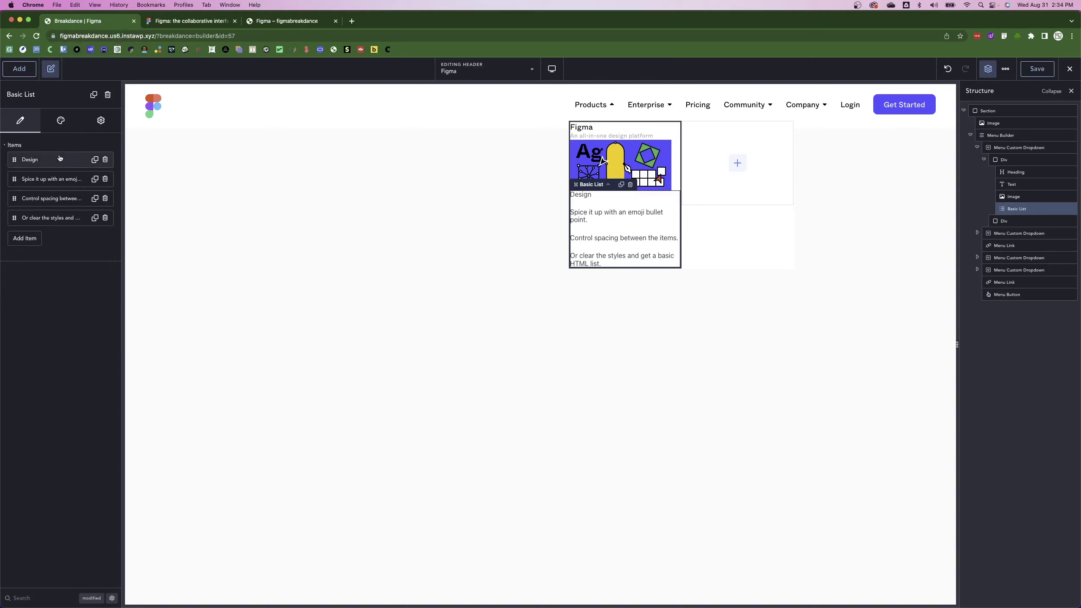
Change the basic list's second item text to Prototyping.
{"action": "left_click", "coordinate": [55, 180]}
{"action": "triple_click", "coordinate": [54, 216]}
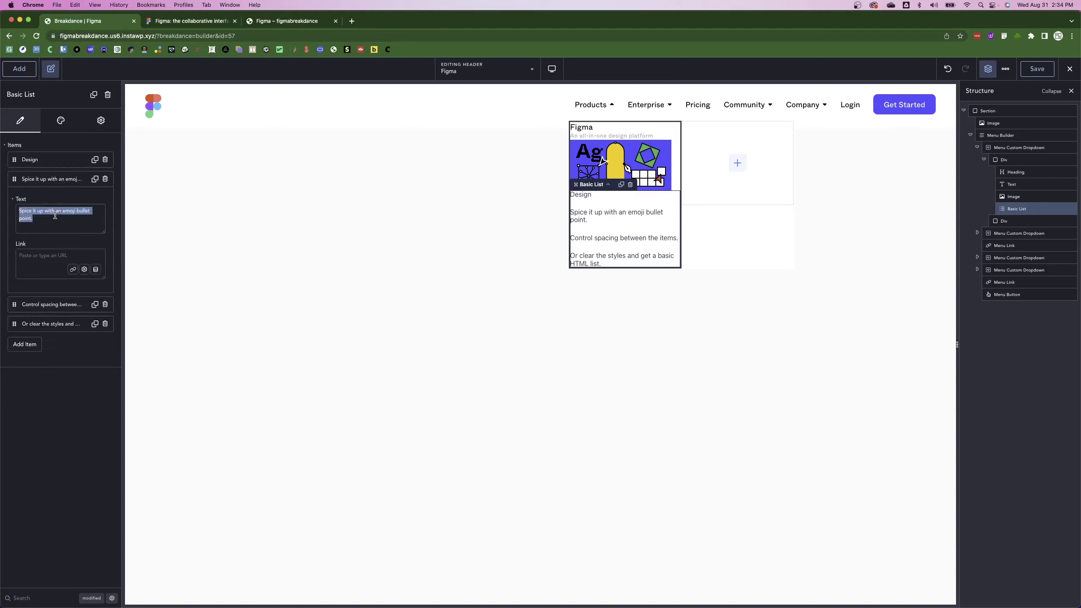
{"action": "type", "text": "Pro"}
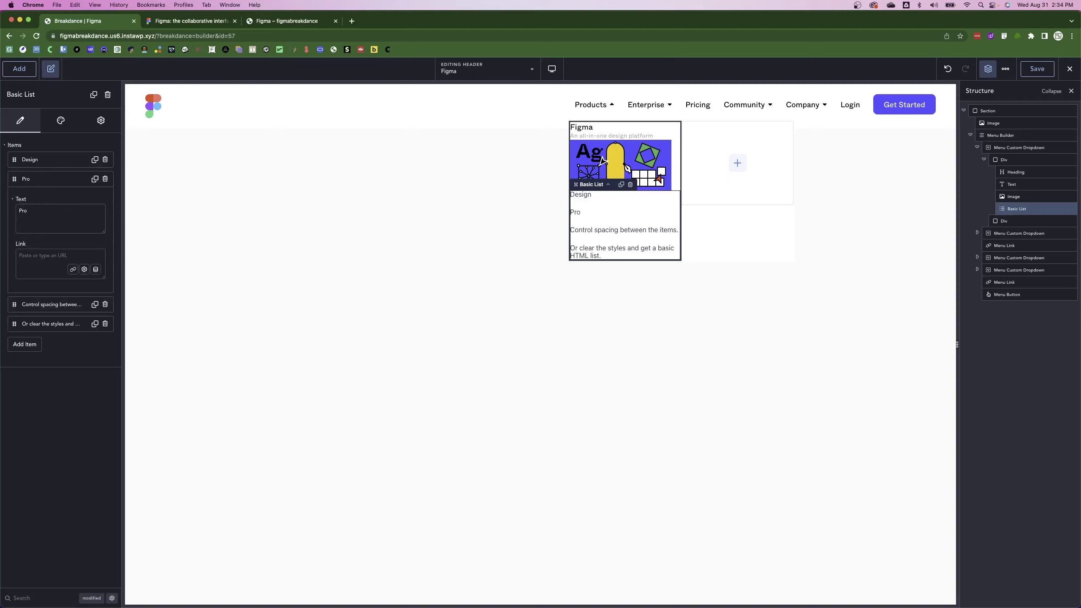
{"action": "type", "text": "totyping"}
{"action": "left_click", "coordinate": [56, 179]}
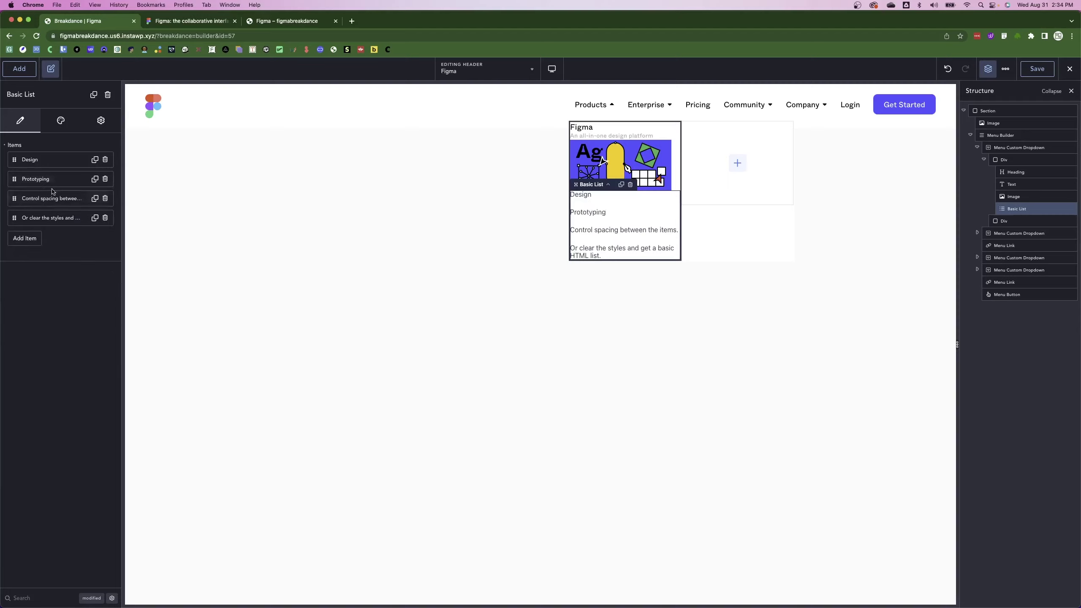
Change the basic list's third item text to Design systems, with a lowercase s.
{"action": "left_click", "coordinate": [56, 198]}
{"action": "triple_click", "coordinate": [51, 230]}
{"action": "type", "text": "Design S"}
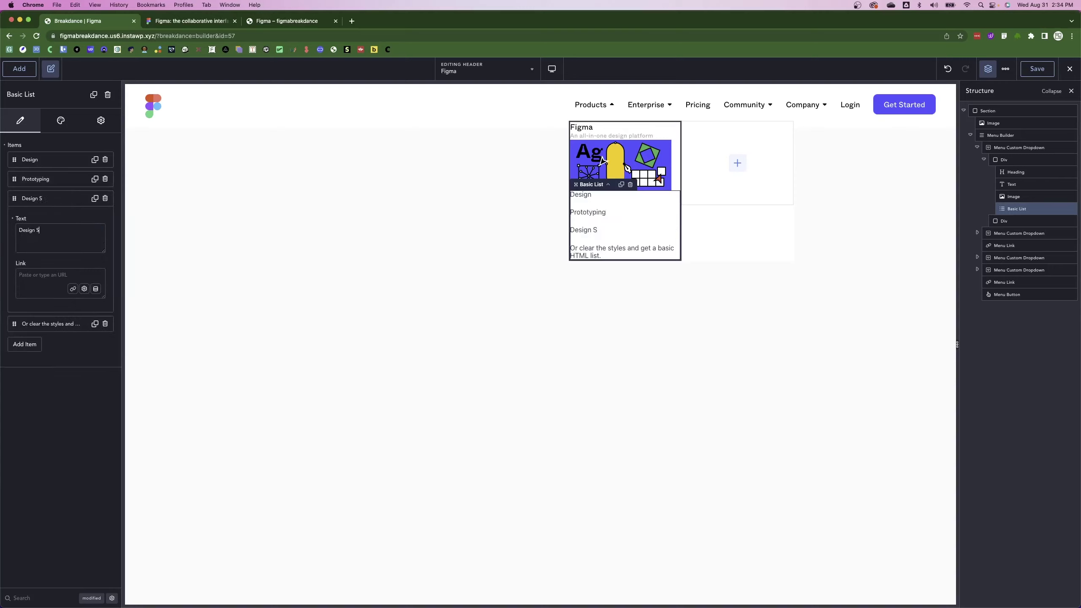
{"action": "type", "text": "ystem"}
{"action": "left_click", "coordinate": [60, 201]}
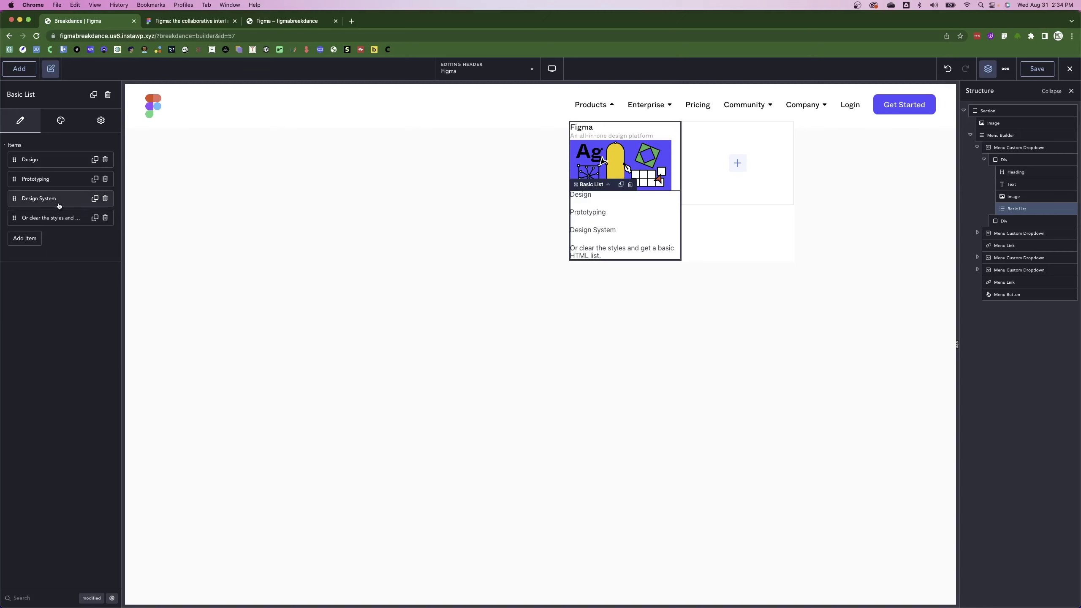
{"action": "left_click", "coordinate": [58, 218]}
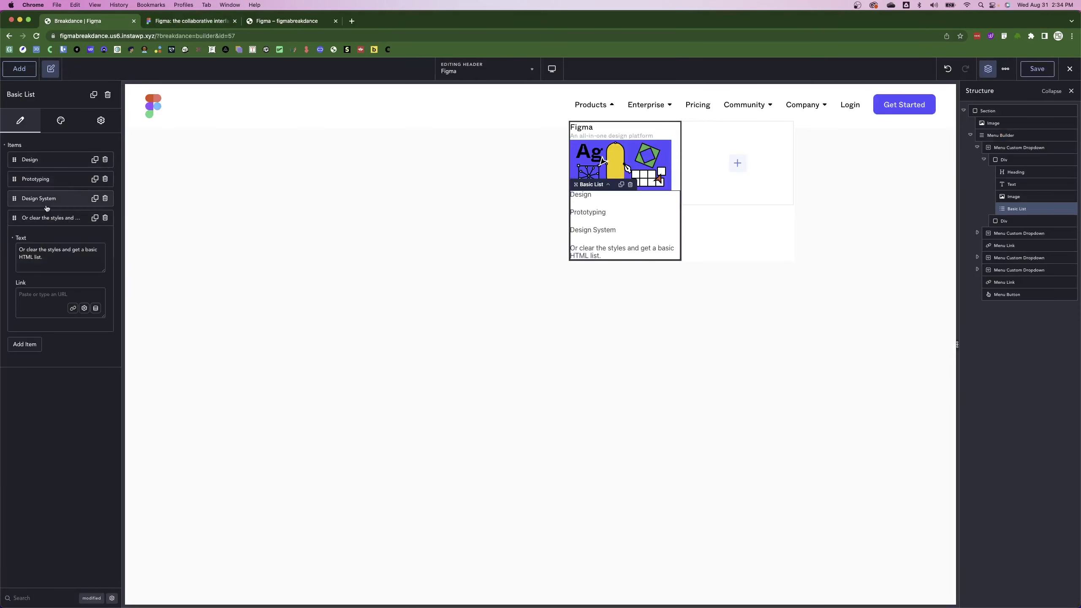
{"action": "left_click", "coordinate": [43, 200]}
{"action": "key", "text": "BackSpace"}
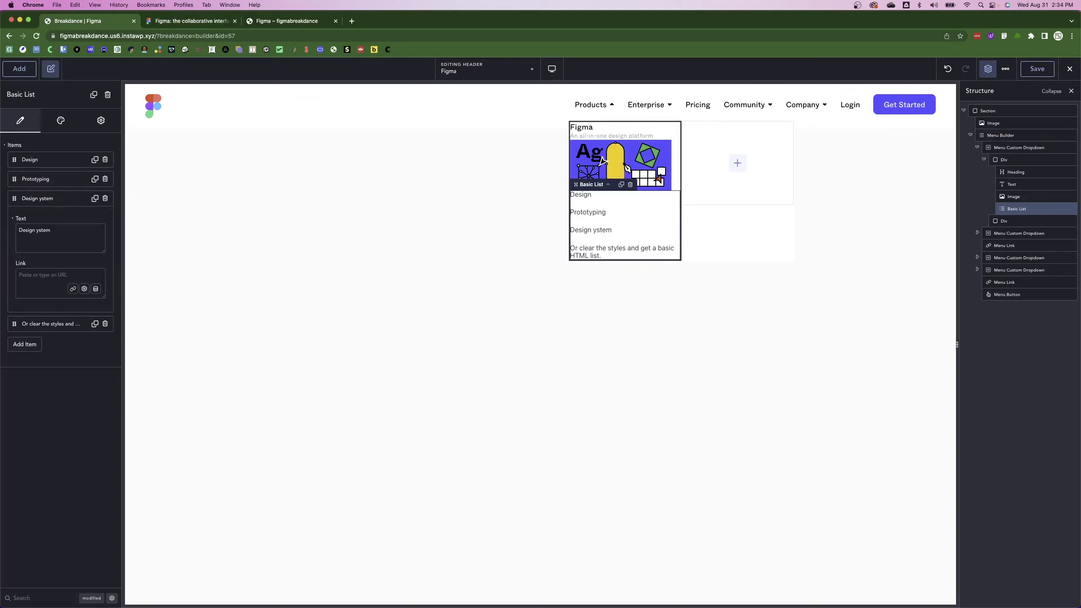
{"action": "type", "text": "s"}
{"action": "left_click", "coordinate": [64, 199]}
Replace the basic list's fourth item text with Downloads.
{"action": "left_click", "coordinate": [64, 216]}
{"action": "triple_click", "coordinate": [55, 246]}
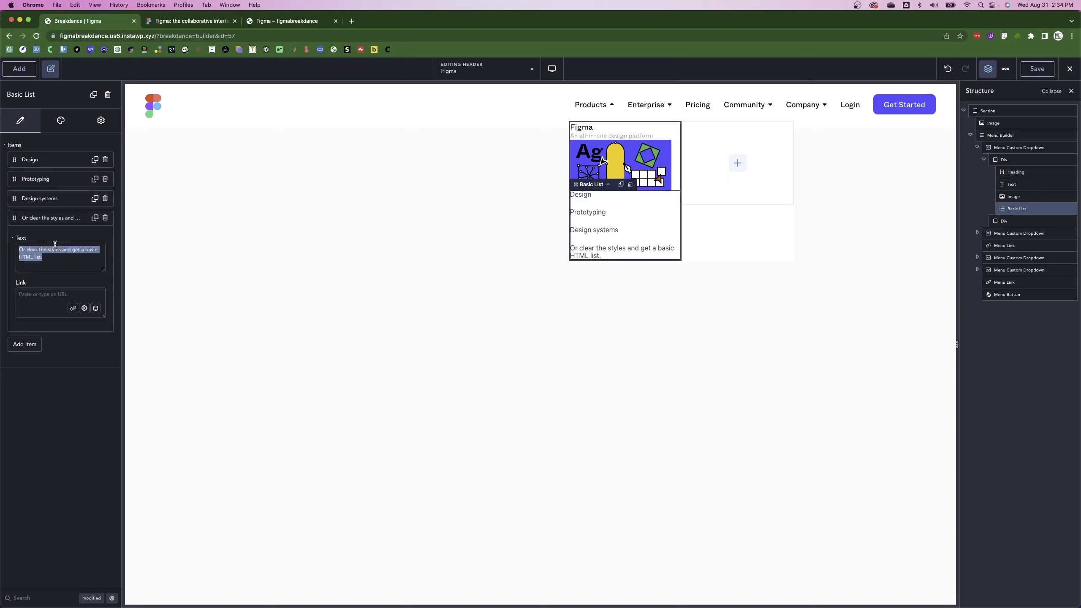
{"action": "type", "text": "Downloads"}
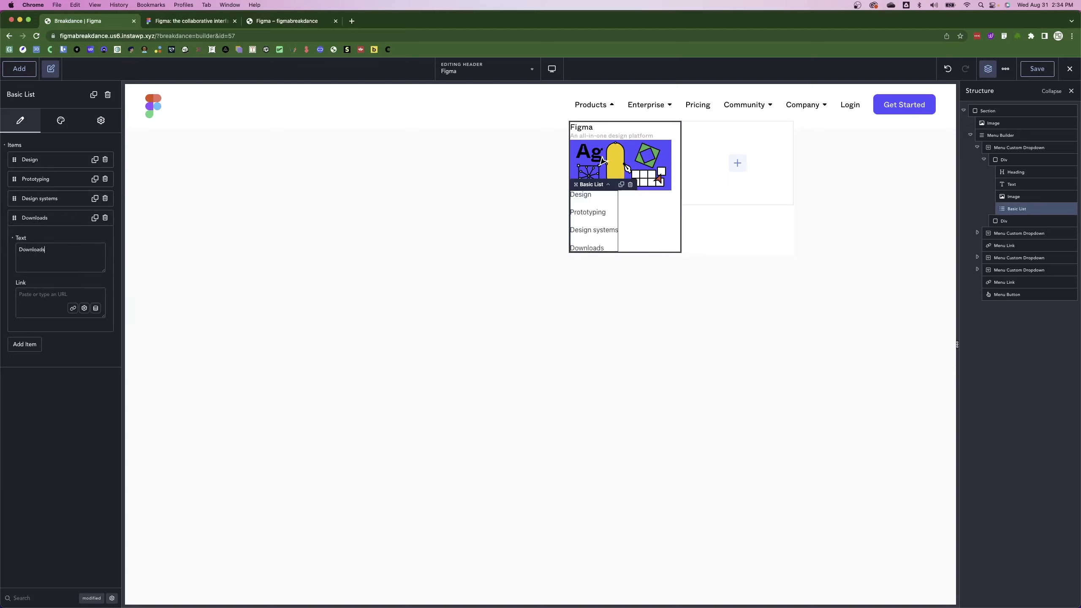
{"action": "left_click", "coordinate": [48, 217]}
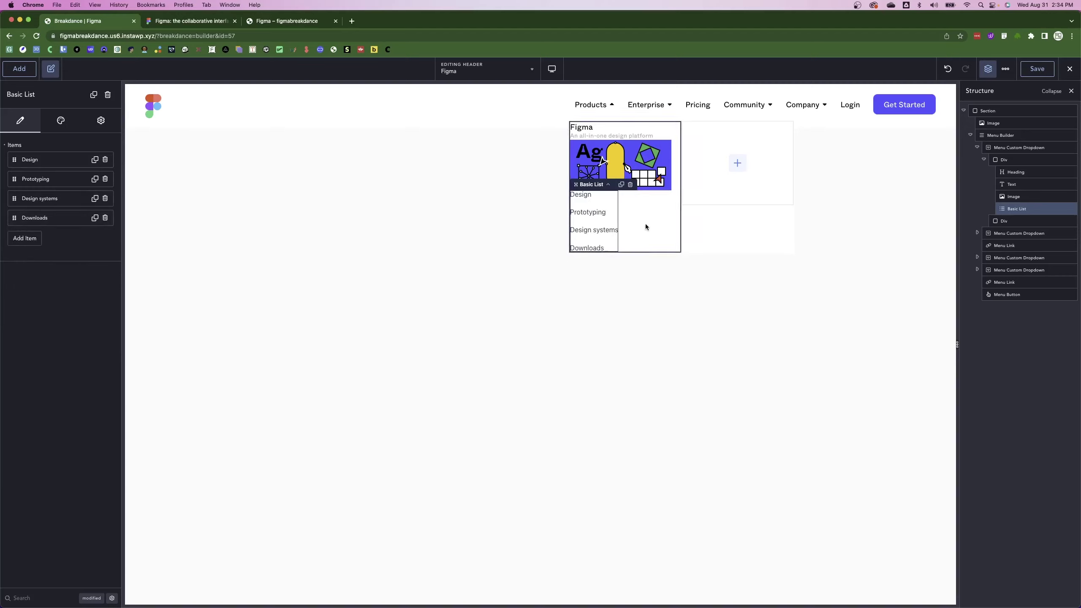
Check the dropdown column on the Figma website and set the first column div's height to 434 px.
{"action": "left_click", "coordinate": [584, 134]}
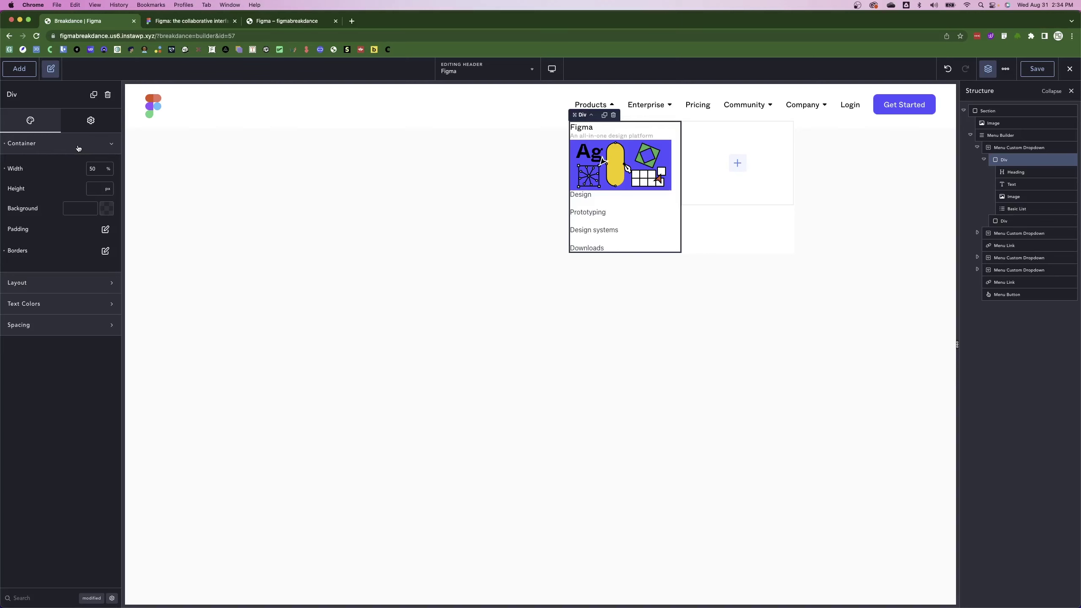
{"action": "key", "text": "ctrl+Tab"}
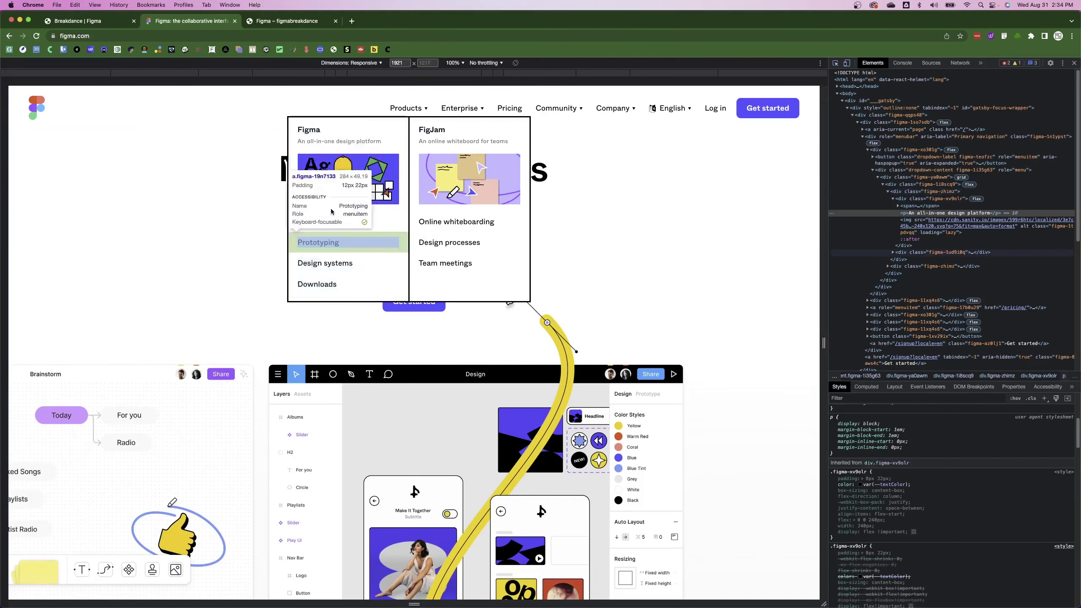
{"action": "left_click", "coordinate": [87, 21]}
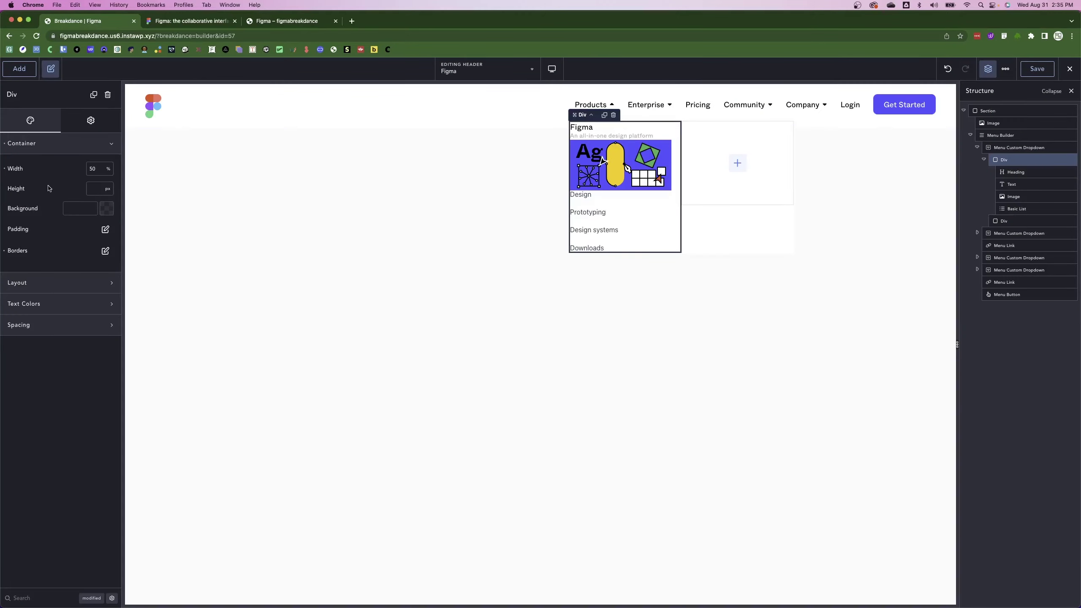
{"action": "left_click", "coordinate": [96, 187]}
{"action": "type", "text": "434"}
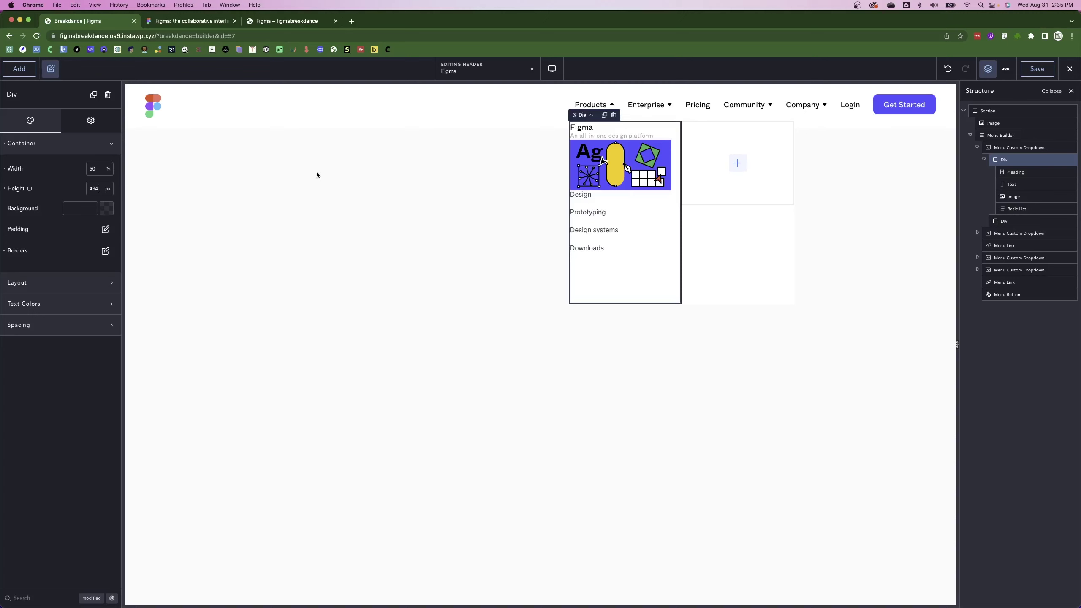
Inspect the dropdown item spacing on the Figma website and set the first column div's layout gap to 24 px.
{"action": "left_click", "coordinate": [198, 22]}
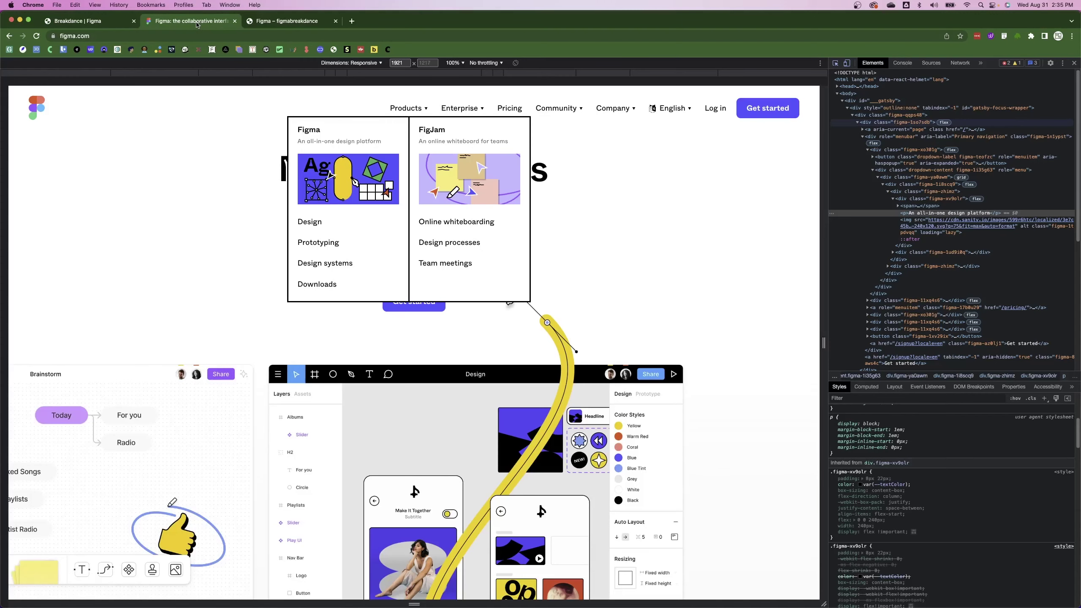
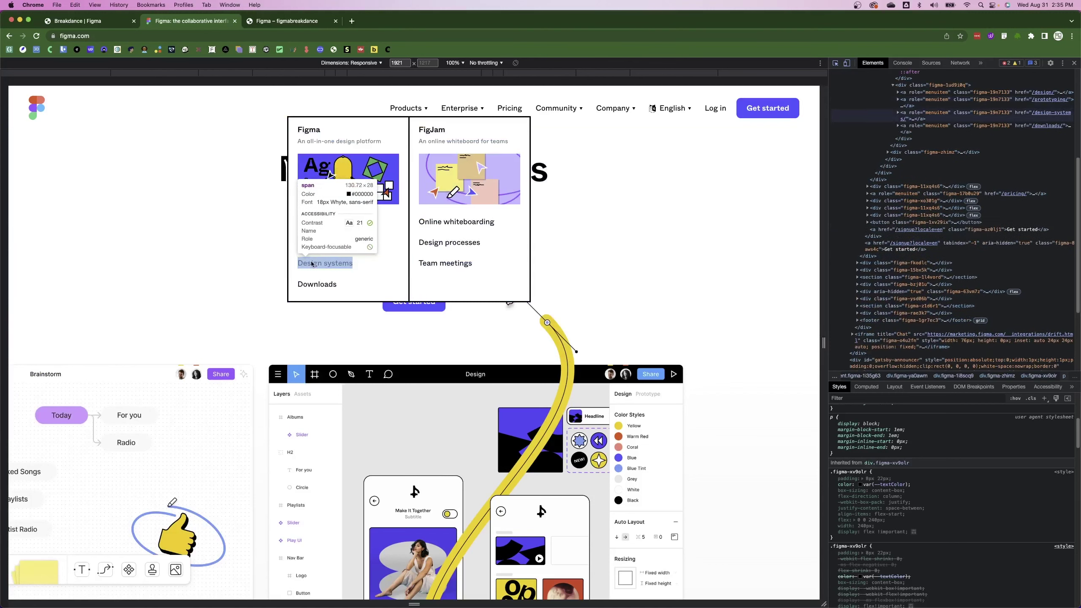
{"action": "left_click", "coordinate": [119, 21]}
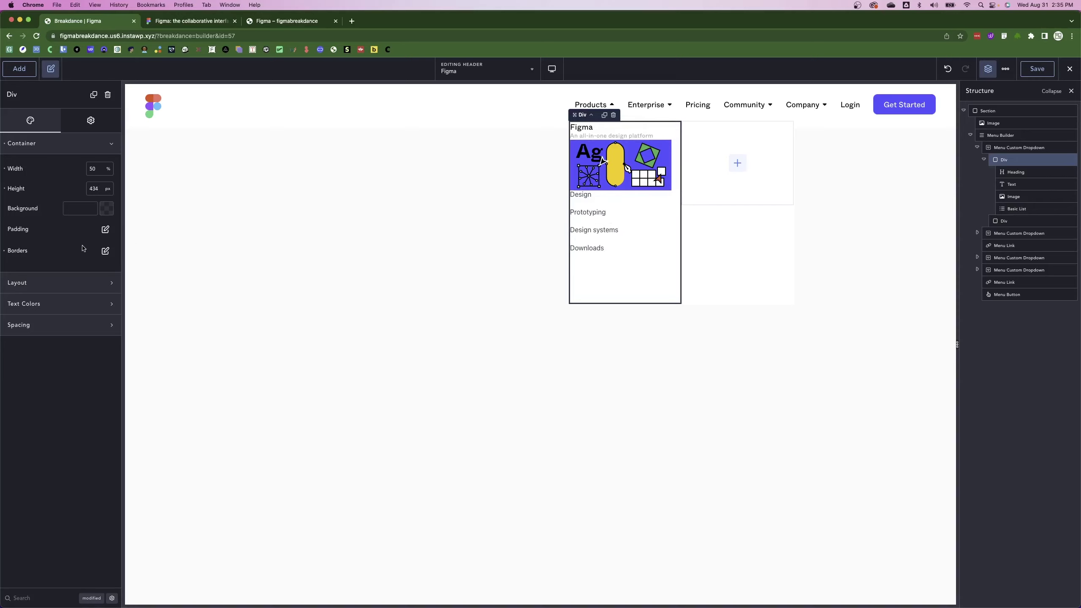
{"action": "left_click", "coordinate": [34, 148]}
{"action": "left_click", "coordinate": [33, 165]}
{"action": "left_click", "coordinate": [97, 231]}
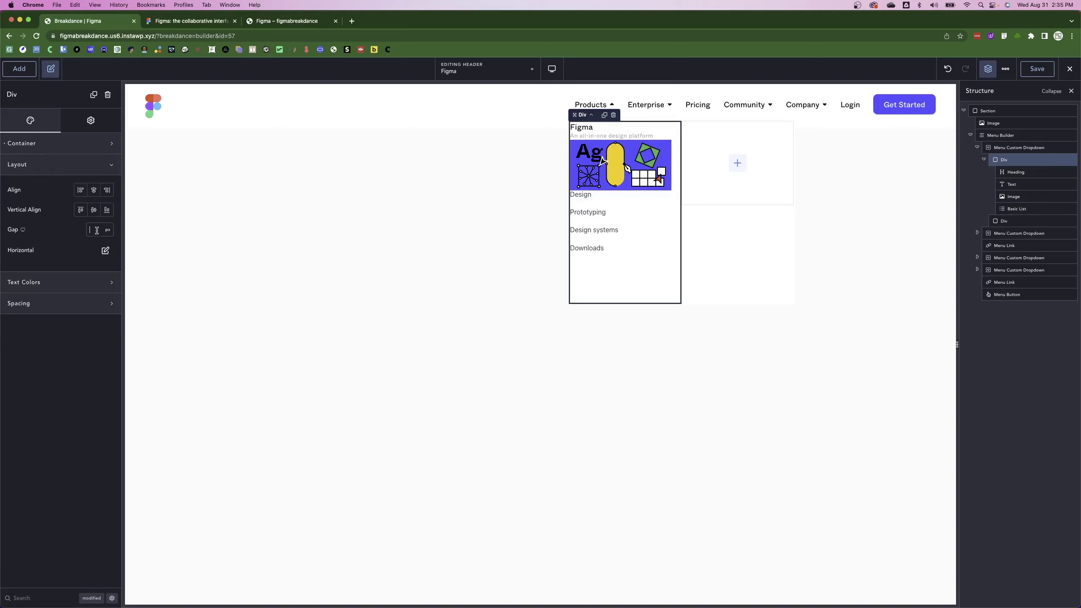
{"action": "type", "text": "24"}
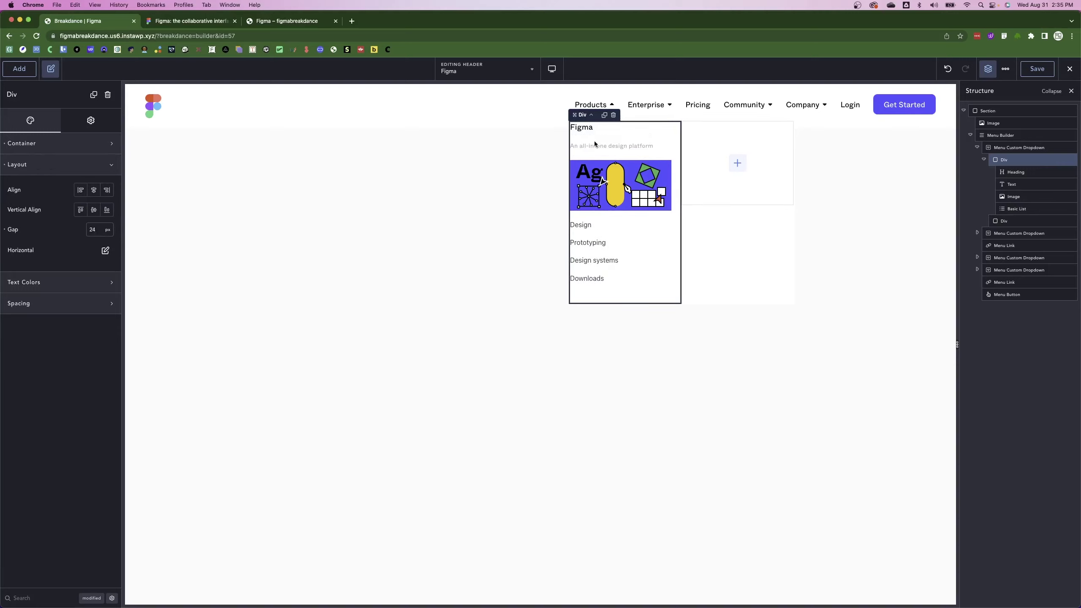
Compare the subtitle spacing on the Figma website, then add a div in the first column and group the heading and subtitle text inside it.
{"action": "left_click", "coordinate": [157, 19]}
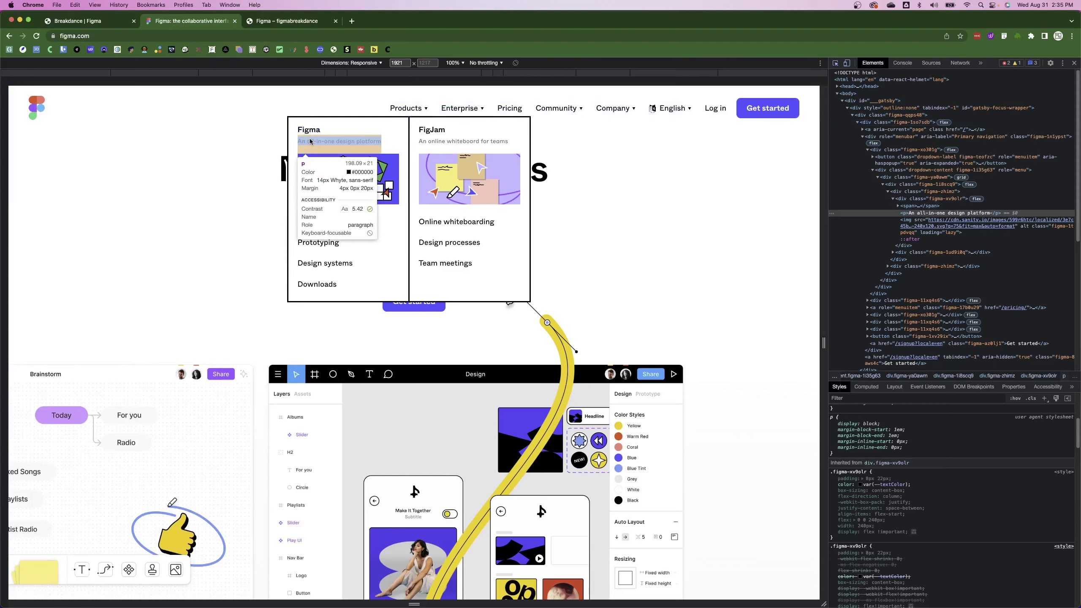
{"action": "left_click", "coordinate": [99, 22]}
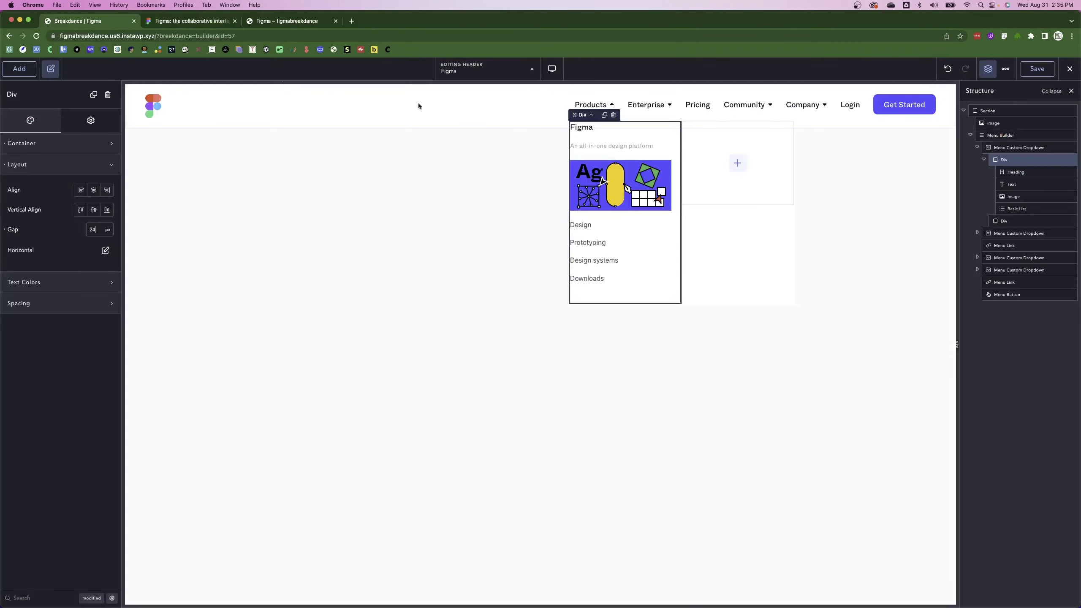
{"action": "left_click", "coordinate": [1015, 173]}
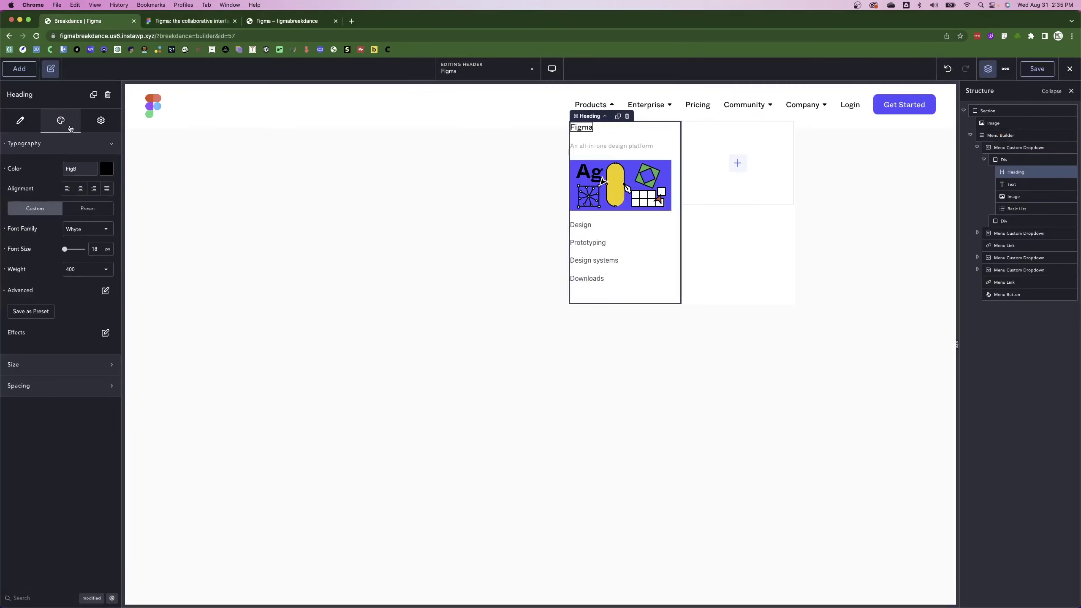
{"action": "left_click", "coordinate": [19, 68]}
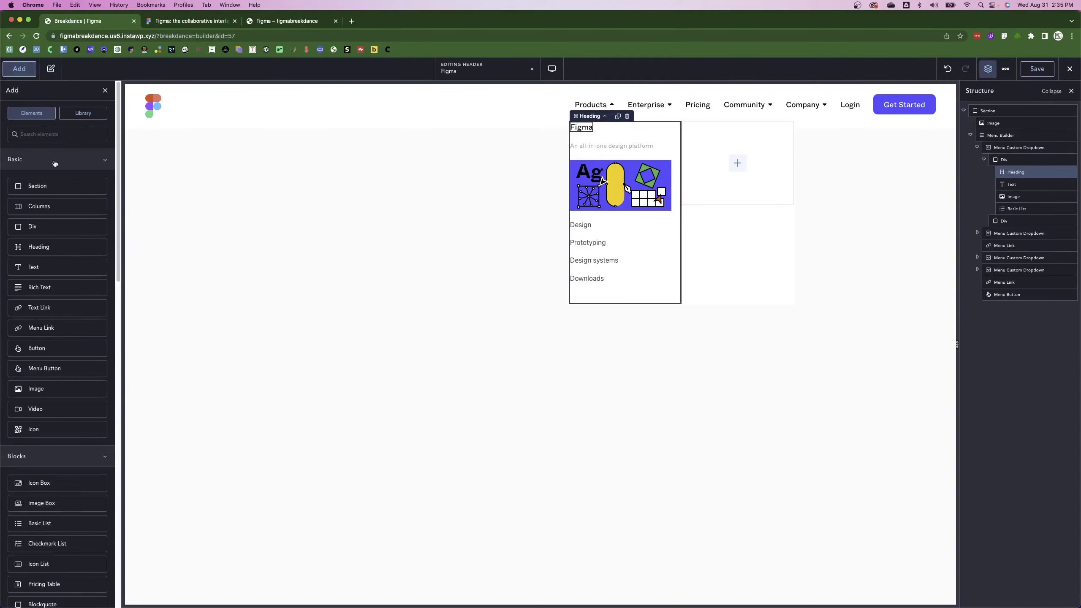
{"action": "left_click", "coordinate": [42, 226]}
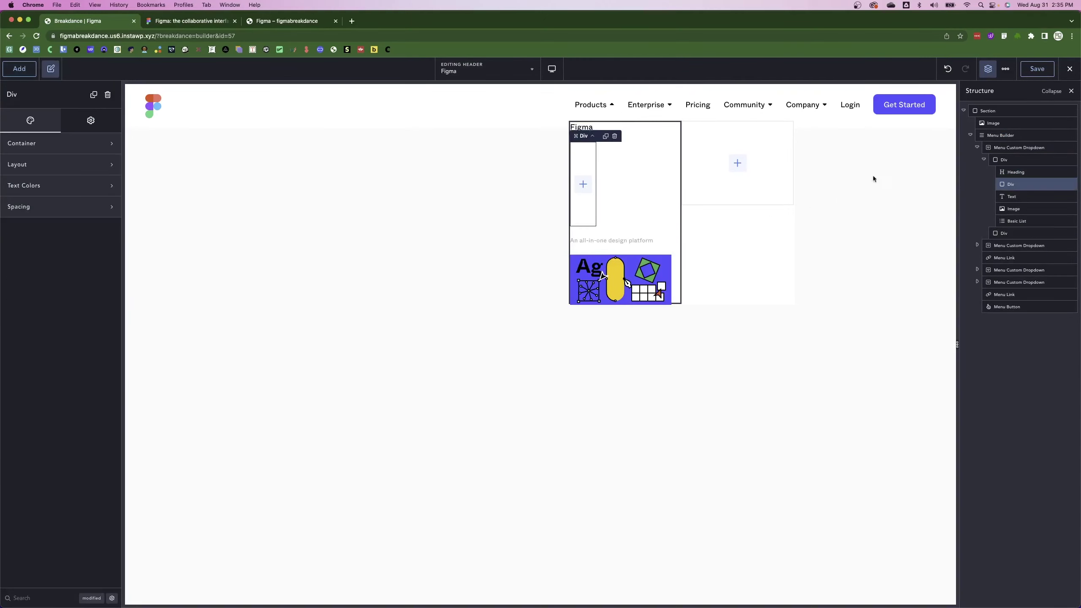
{"action": "left_click_drag", "start_coordinate": [1005, 172], "coordinate": [1018, 196]}
Set the layout gap of the div holding the heading and subtitle to 5 px.
{"action": "left_click", "coordinate": [1014, 174]}
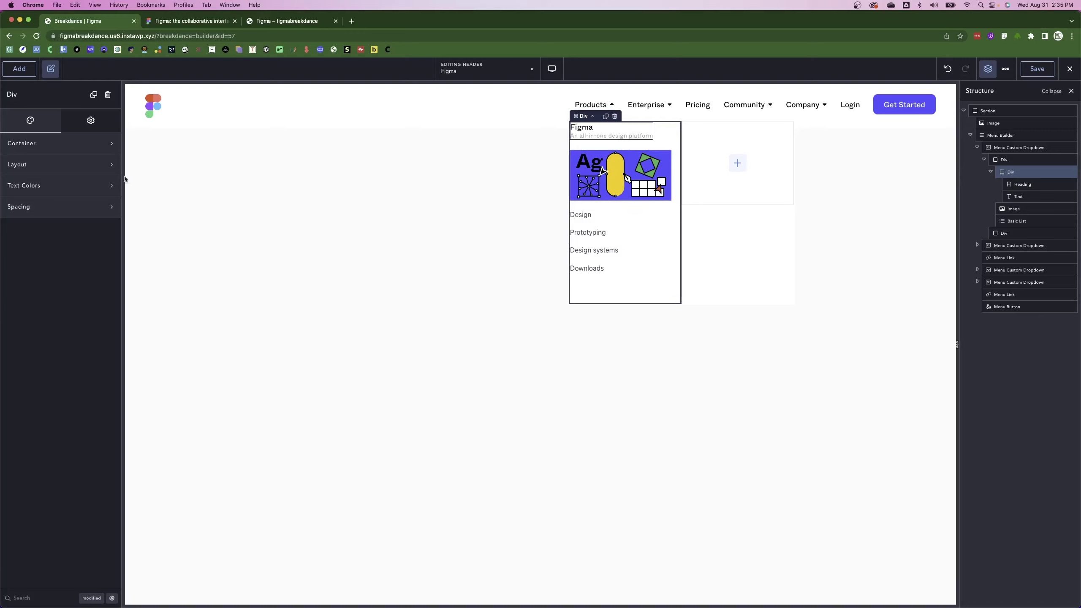
{"action": "left_click", "coordinate": [86, 169]}
{"action": "left_click", "coordinate": [90, 229]}
{"action": "type", "text": "5"}
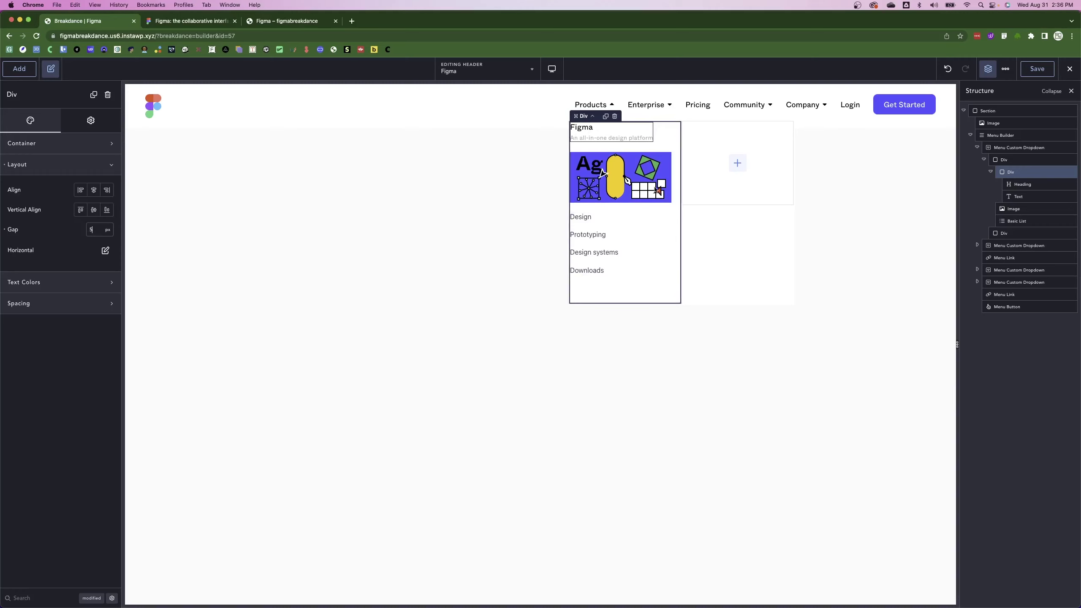
Check the column padding on the Figma website and set the first column div's padding to 22 px on all sides.
{"action": "left_click", "coordinate": [674, 239]}
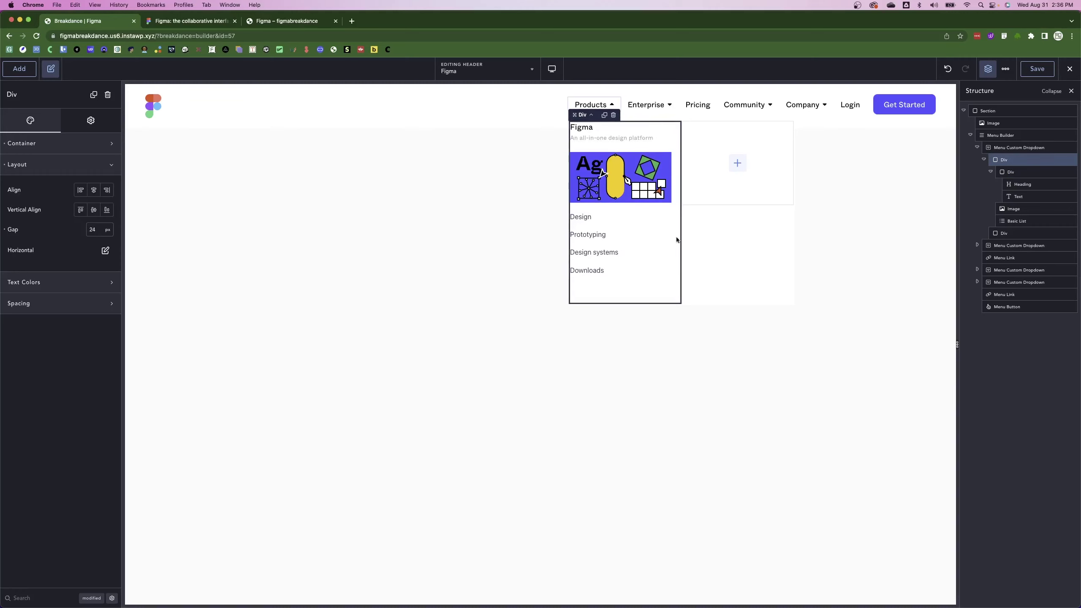
{"action": "left_click", "coordinate": [179, 22]}
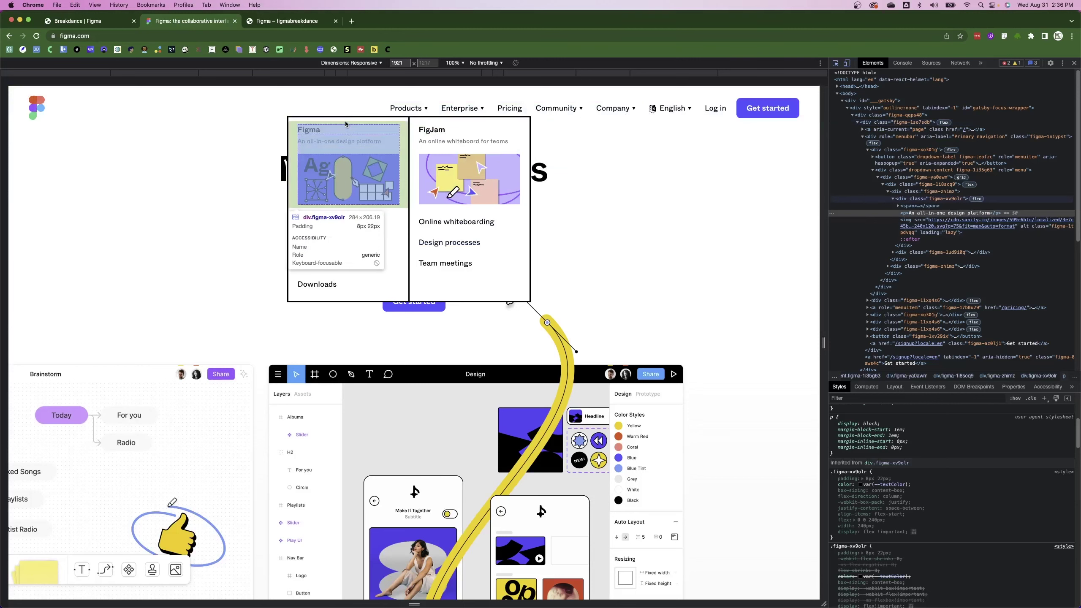
{"action": "left_click", "coordinate": [95, 21]}
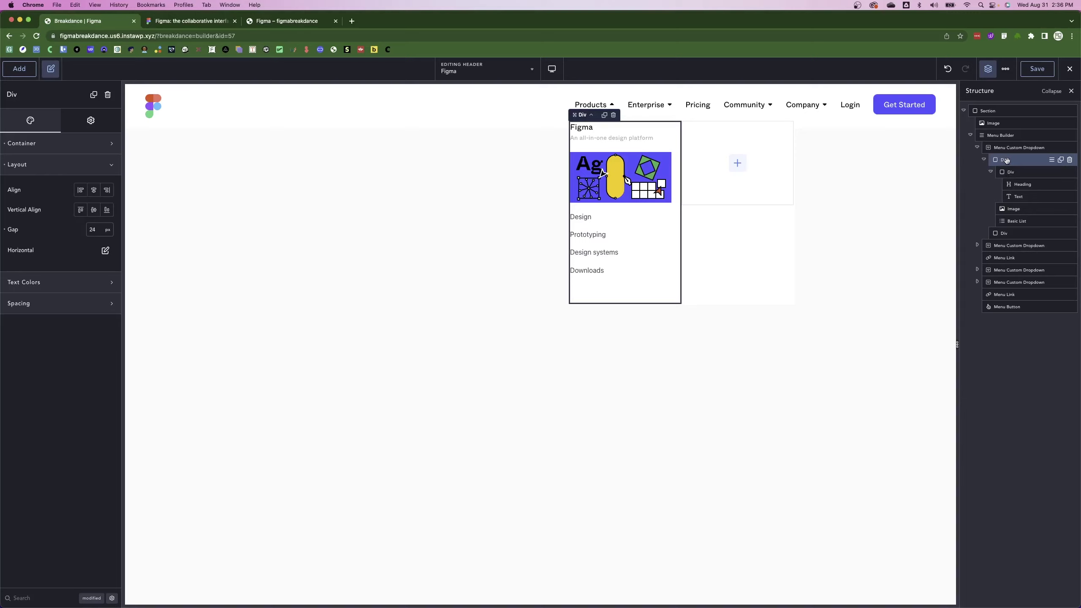
{"action": "left_click", "coordinate": [69, 166]}
{"action": "left_click", "coordinate": [47, 165]}
{"action": "left_click", "coordinate": [48, 144]}
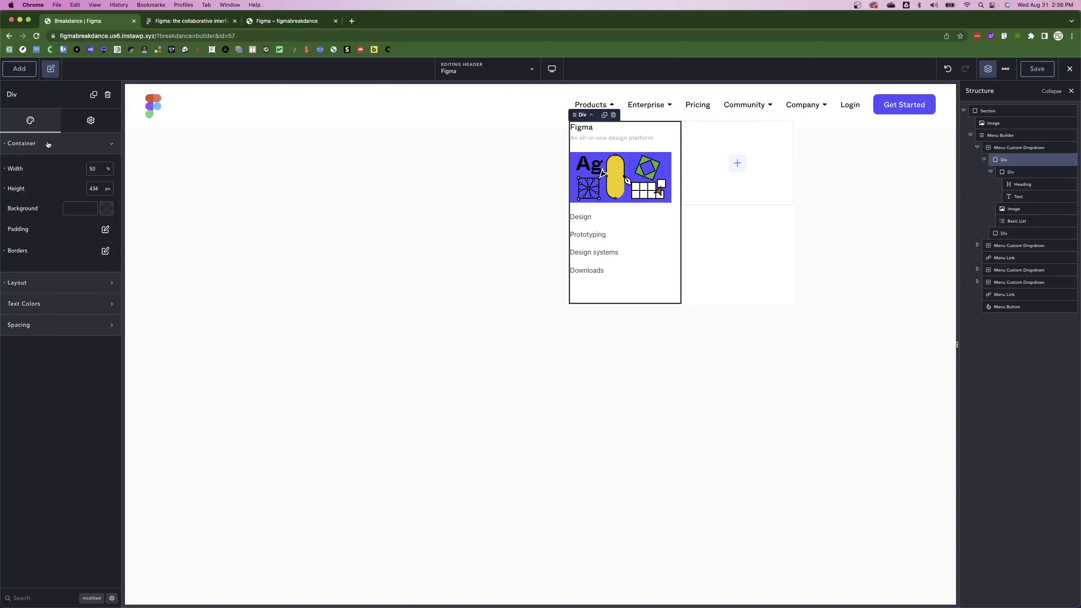
{"action": "left_click", "coordinate": [105, 230]}
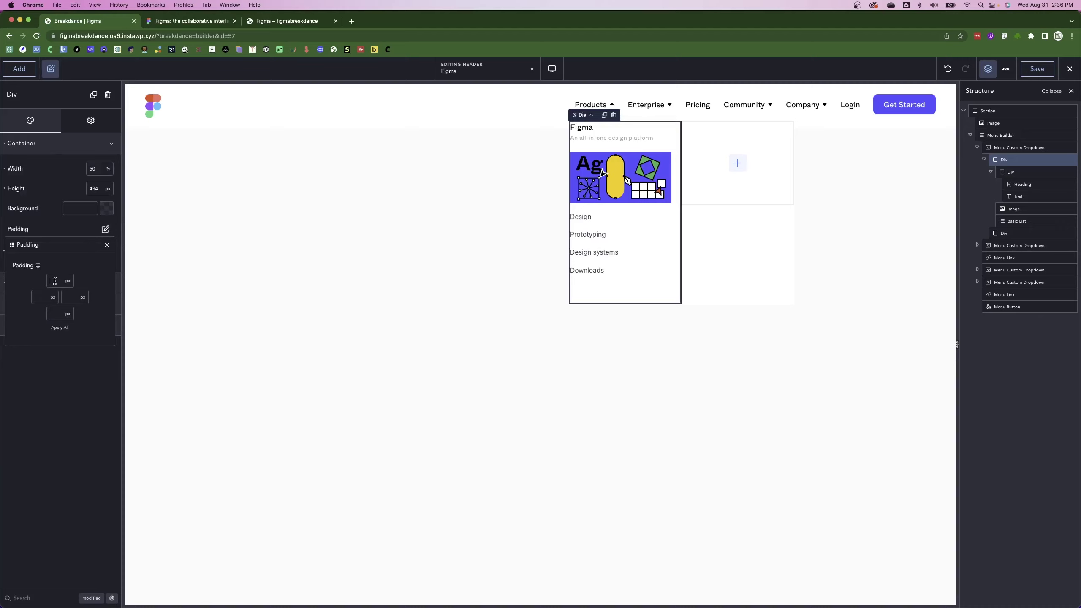
{"action": "left_click", "coordinate": [55, 281]}
{"action": "type", "text": "22"}
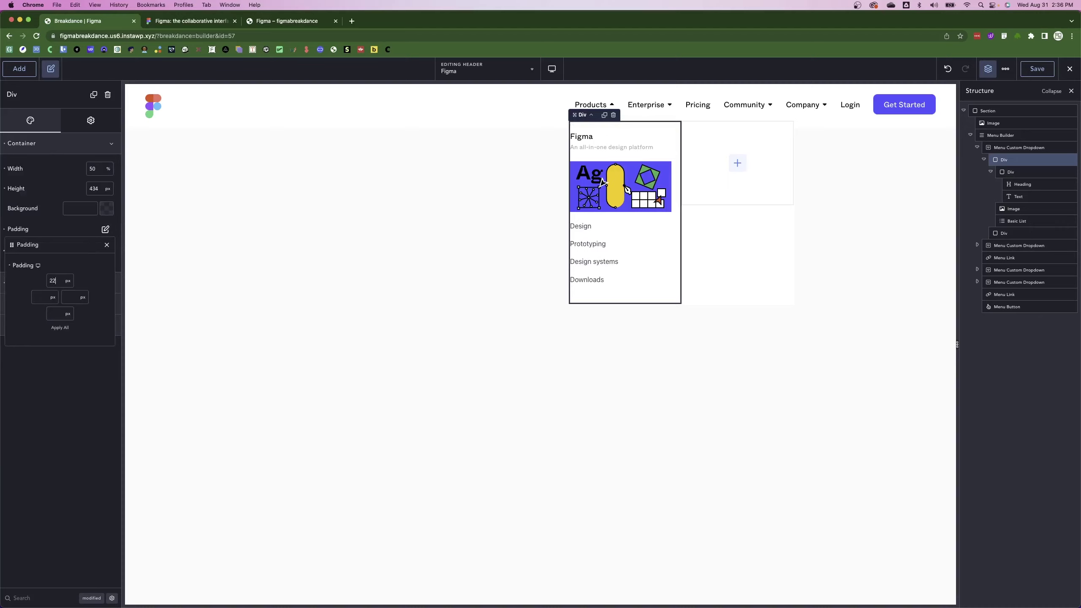
{"action": "left_click", "coordinate": [47, 327]}
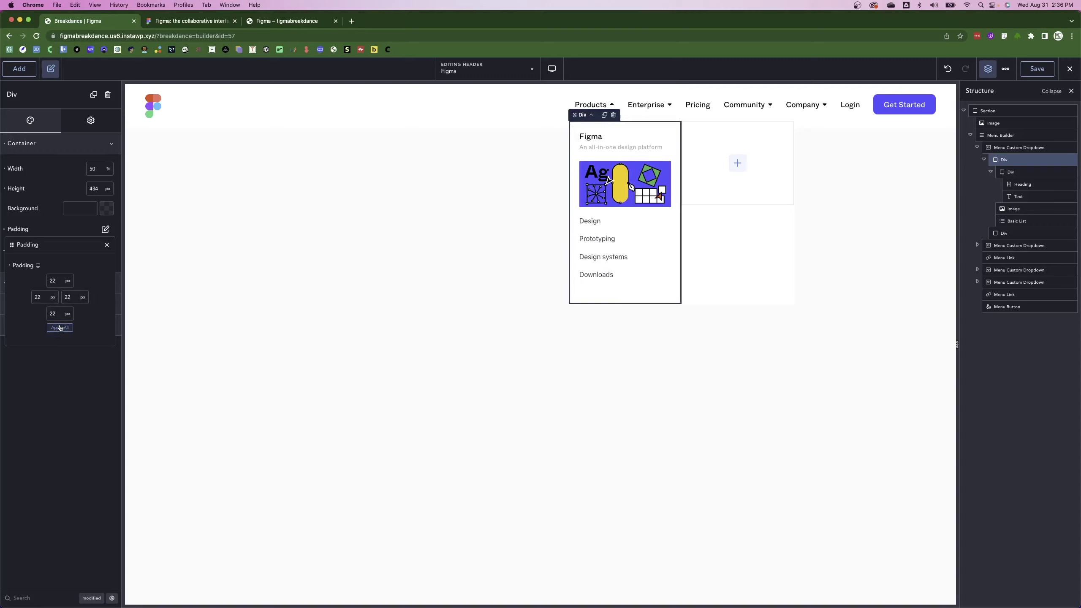
Set the first column div's top and bottom padding to 8 px.
{"action": "key", "text": "BackSpace"}
{"action": "key", "text": "BackSpace"}
{"action": "type", "text": "8"}
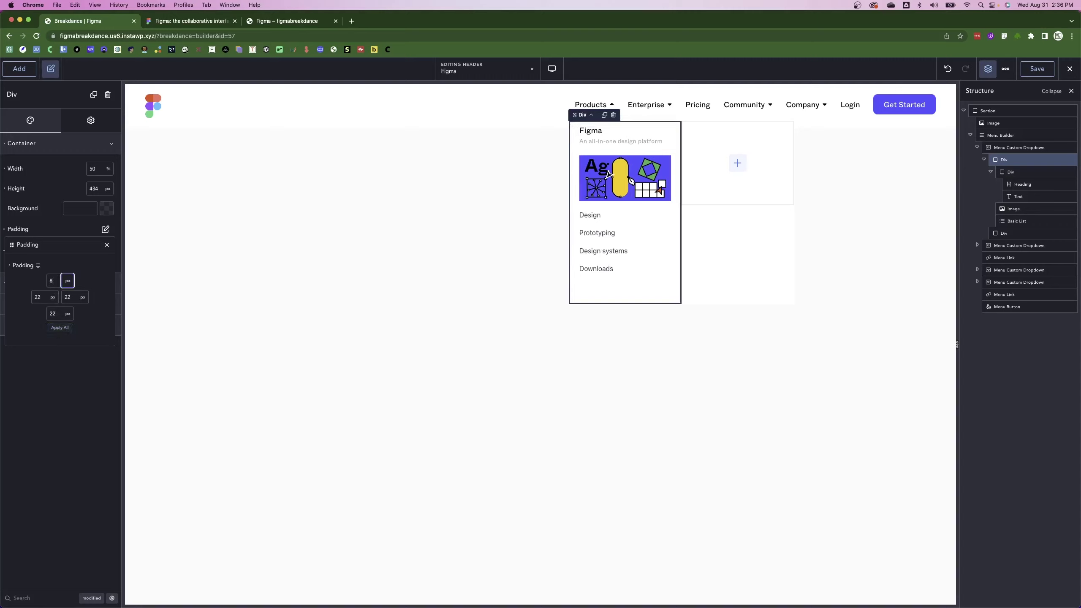
{"action": "key", "text": "Tab"}
{"action": "left_click", "coordinate": [108, 245]}
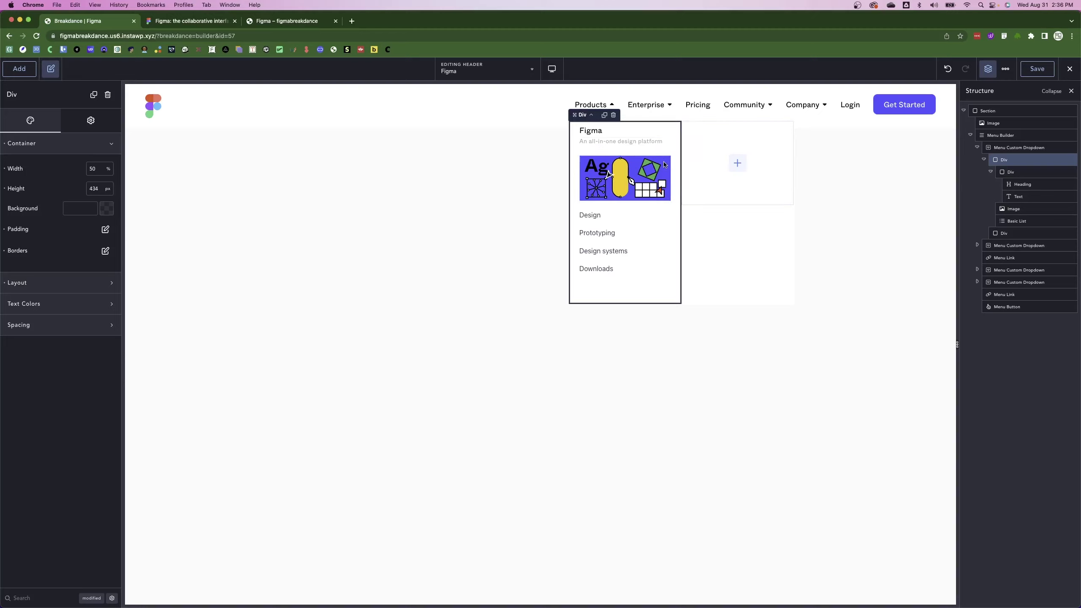
Delete the empty second column div and duplicate the finished first column div to replace it.
{"action": "left_click", "coordinate": [983, 159]}
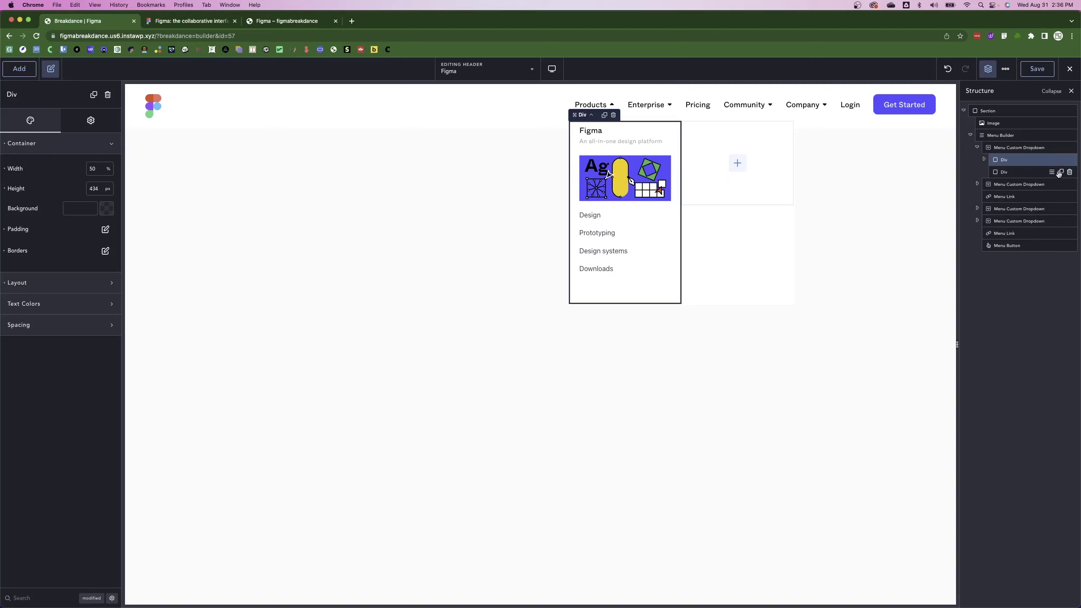
{"action": "left_click", "coordinate": [1069, 172]}
{"action": "left_click", "coordinate": [1023, 161]}
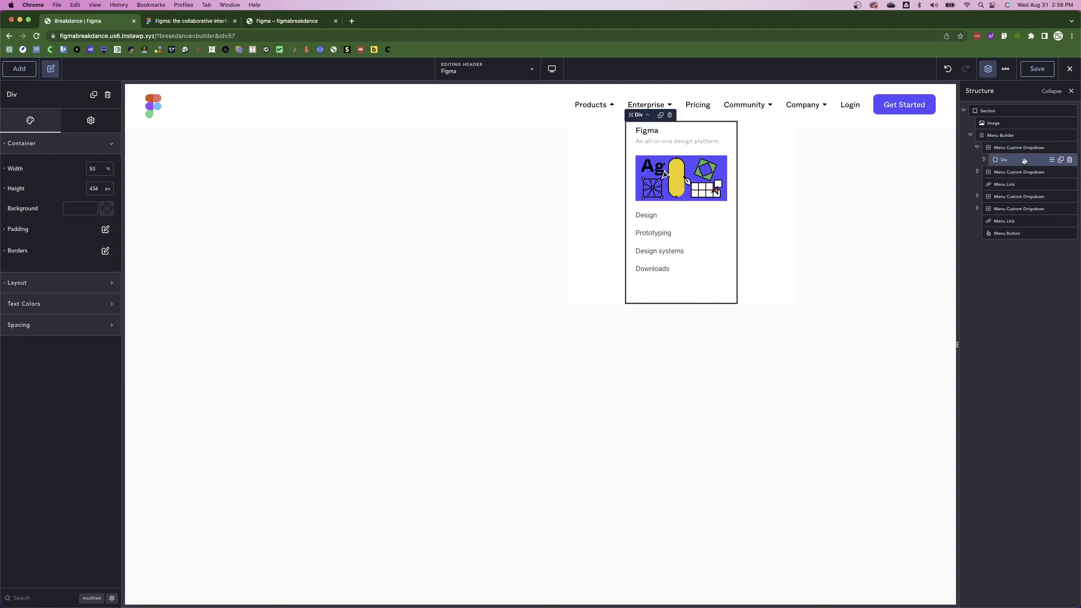
{"action": "left_click", "coordinate": [1061, 161]}
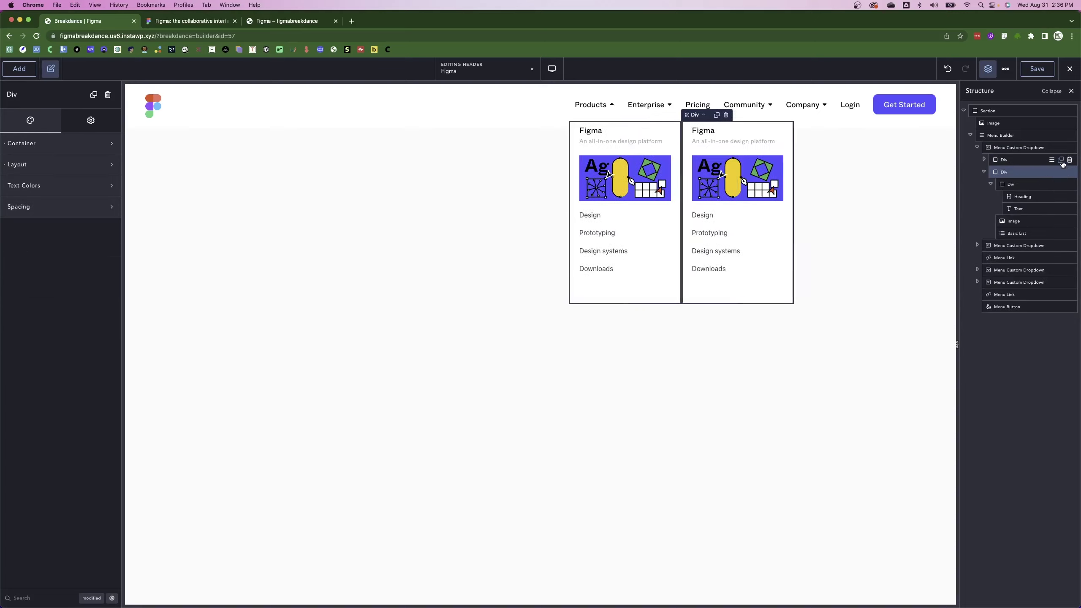
{"action": "left_click", "coordinate": [984, 173]}
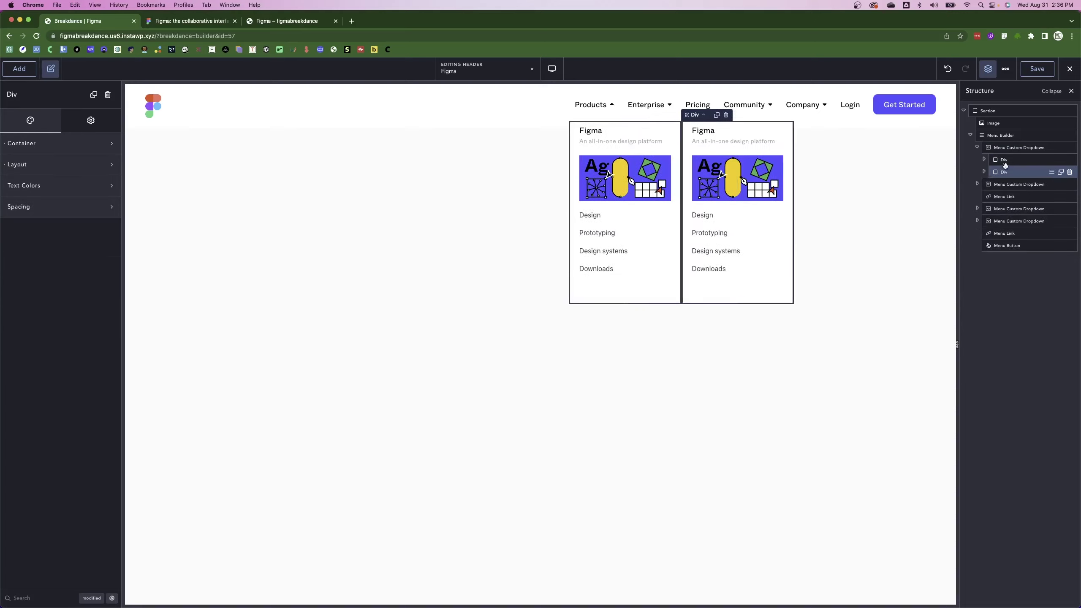
Change the second column's heading text to "Figjam".
{"action": "left_click", "coordinate": [704, 132]}
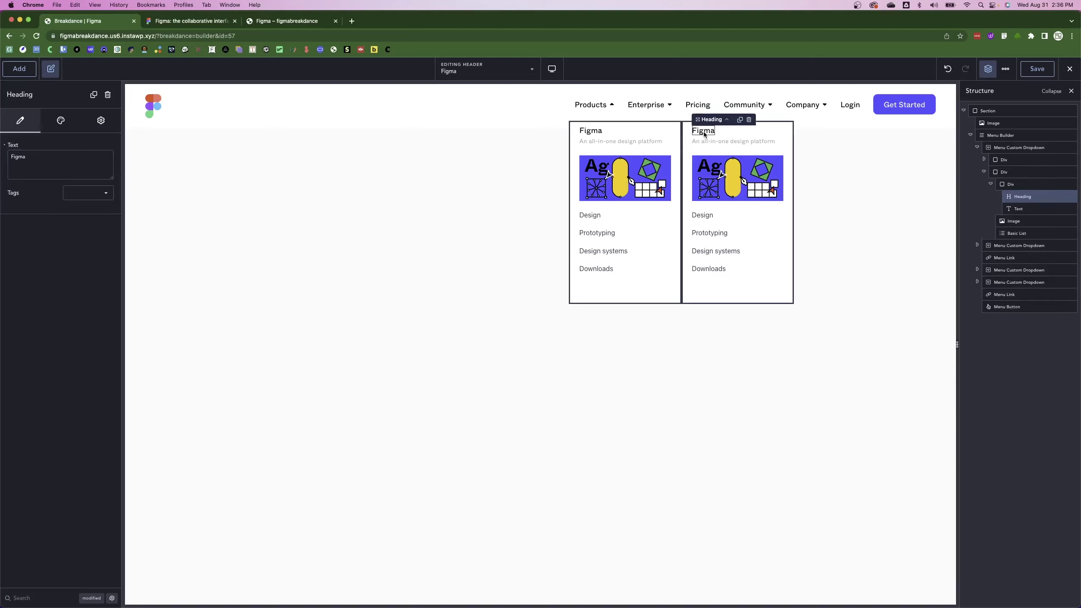
{"action": "left_click", "coordinate": [44, 163]}
{"action": "key", "text": "BackSpace"}
{"action": "key", "text": "BackSpace"}
{"action": "type", "text": "jam"}
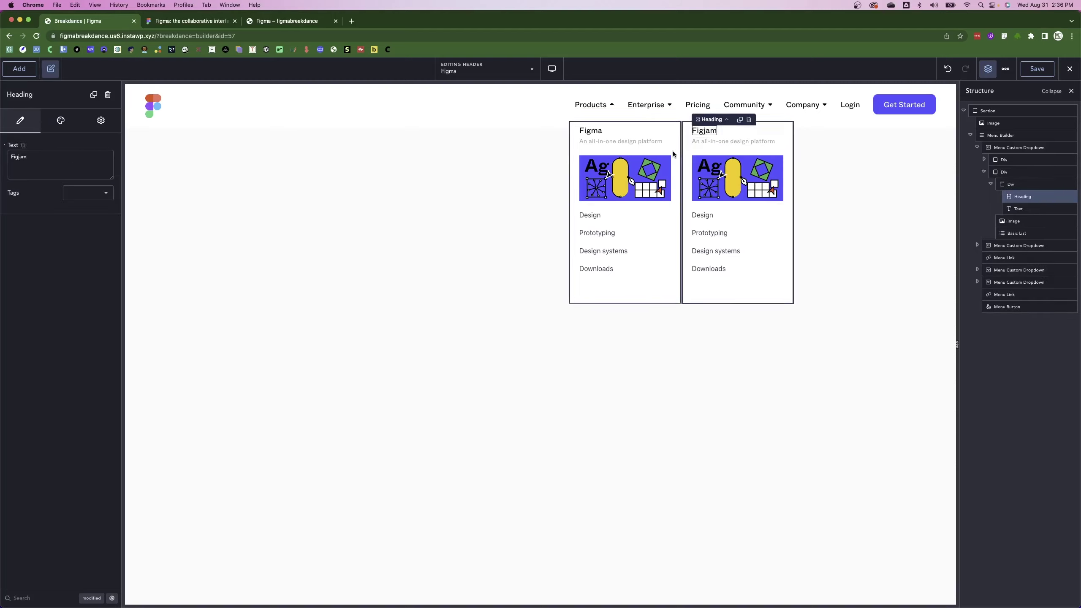
Copy "An online whiteboard for teams" from the Figma website's page code and replace the second column's subtitle with it.
{"action": "left_click", "coordinate": [705, 142]}
{"action": "left_click", "coordinate": [186, 21]}
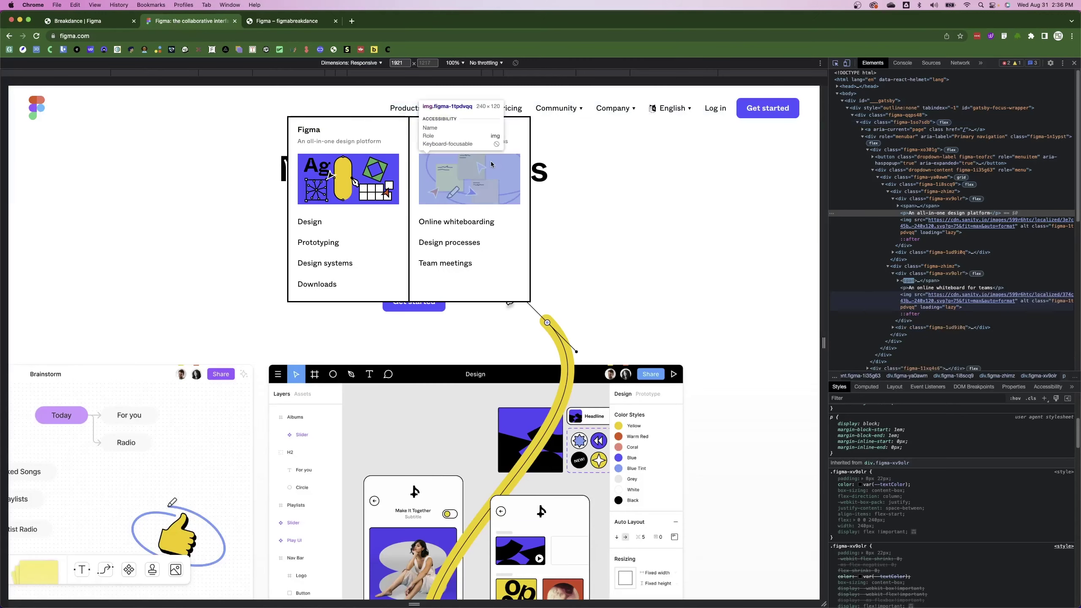
{"action": "left_click", "coordinate": [957, 288]}
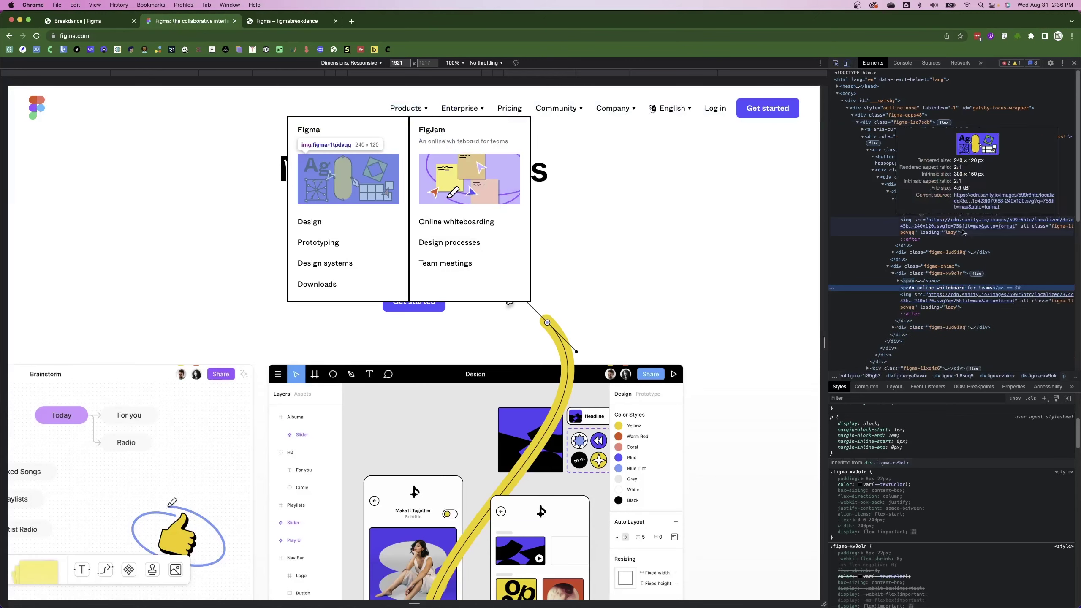
{"action": "double_click", "coordinate": [957, 289]}
{"action": "key", "text": "cmd+c"}
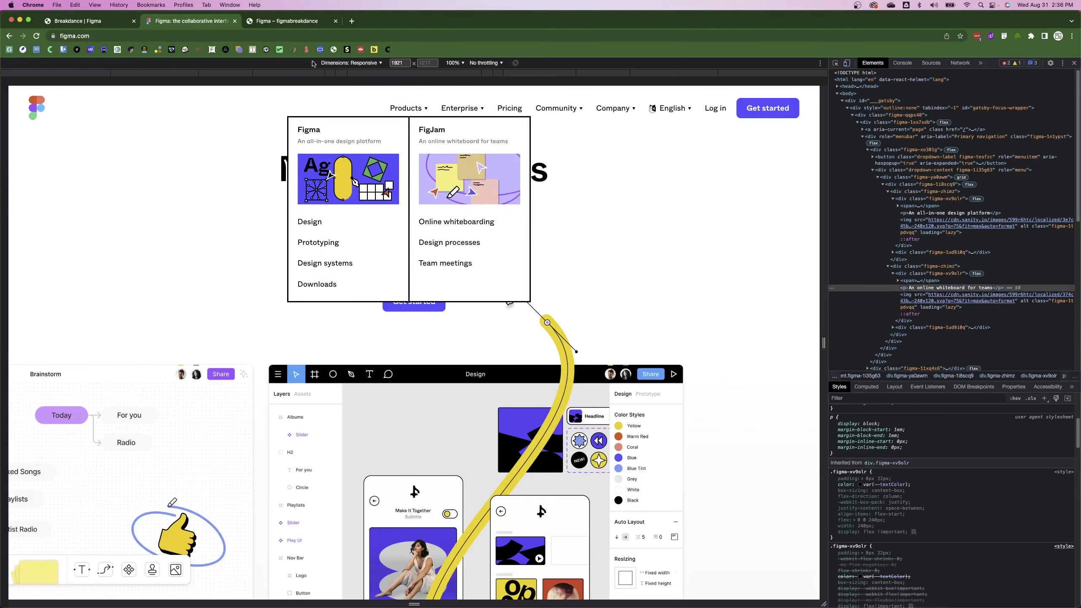
{"action": "left_click", "coordinate": [72, 21]}
{"action": "key", "text": "cmd+a"}
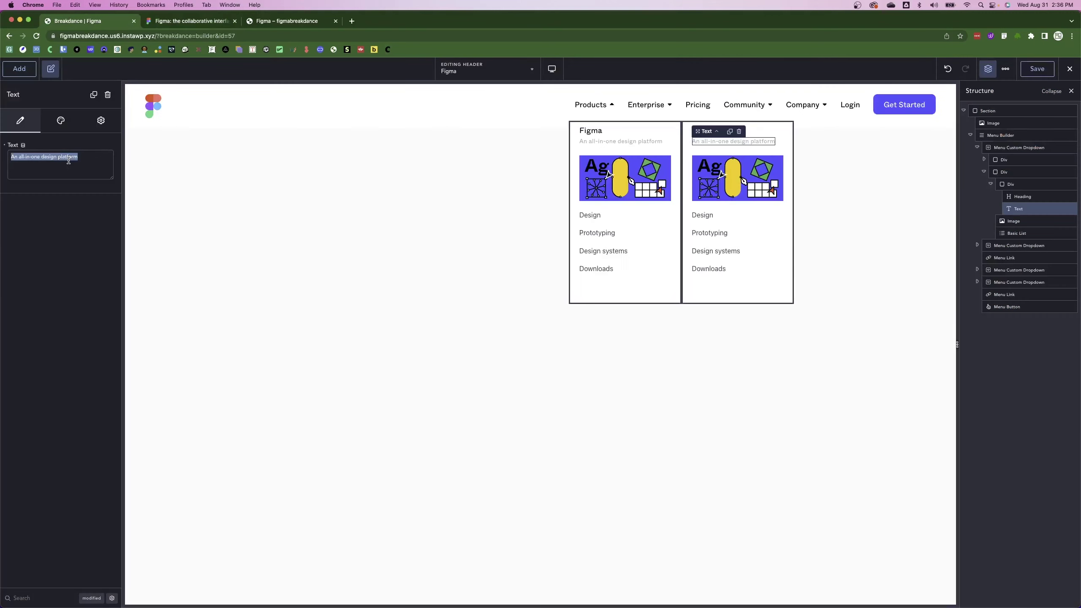
{"action": "key", "text": "cmd+v"}
Replace the second column's image with Fig2.svg from the media library.
{"action": "left_click", "coordinate": [760, 172]}
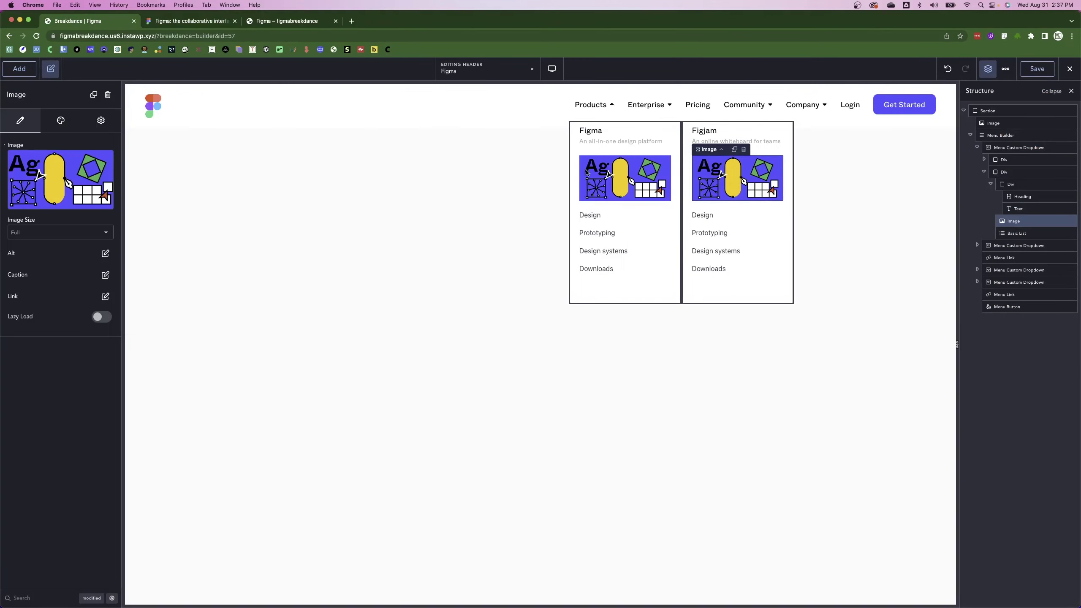
{"action": "left_click", "coordinate": [60, 179]}
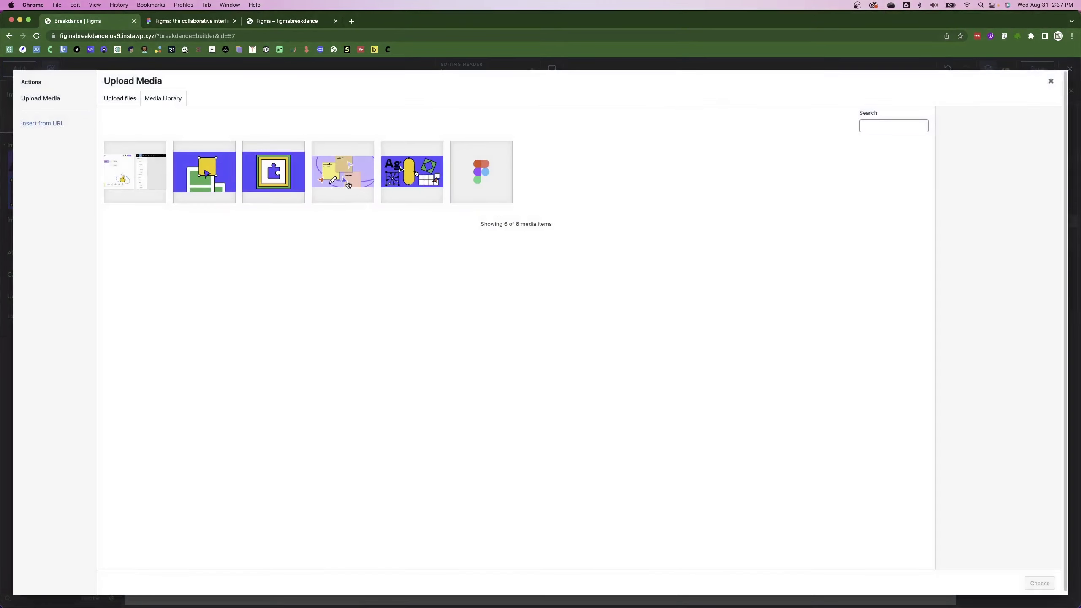
{"action": "left_click", "coordinate": [348, 185]}
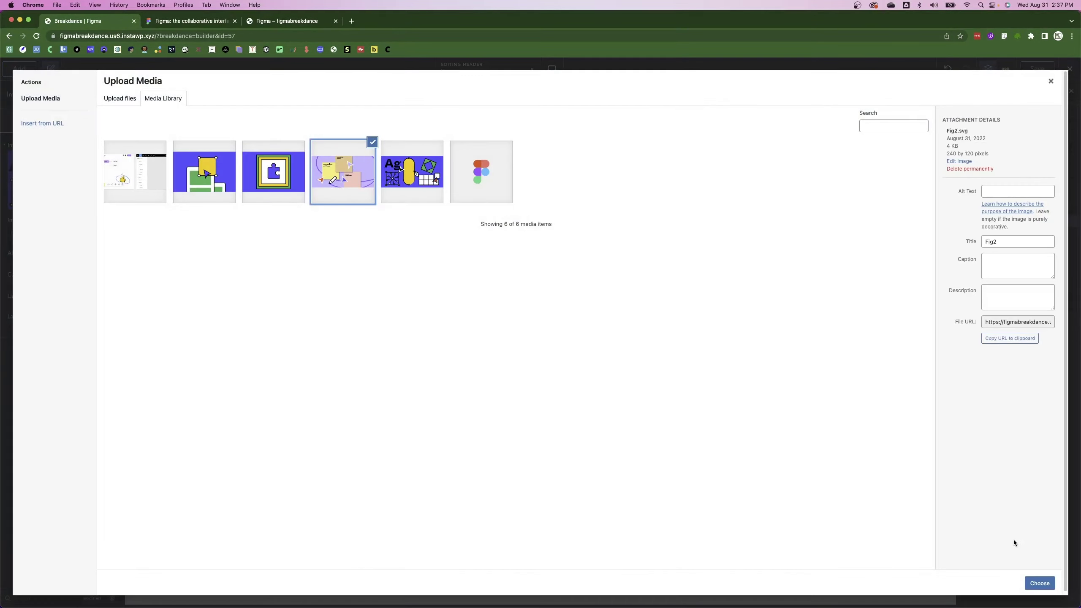
{"action": "left_click", "coordinate": [1037, 583]}
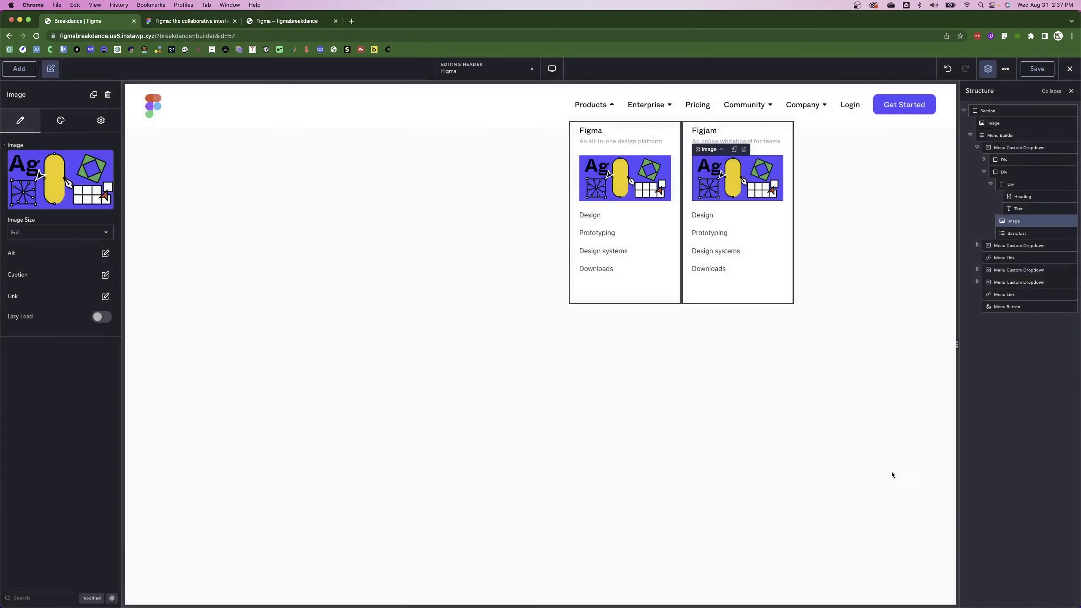
Delete the Downloads item from the second column's list and check the FigJam list items on the Figma website.
{"action": "left_click", "coordinate": [706, 218]}
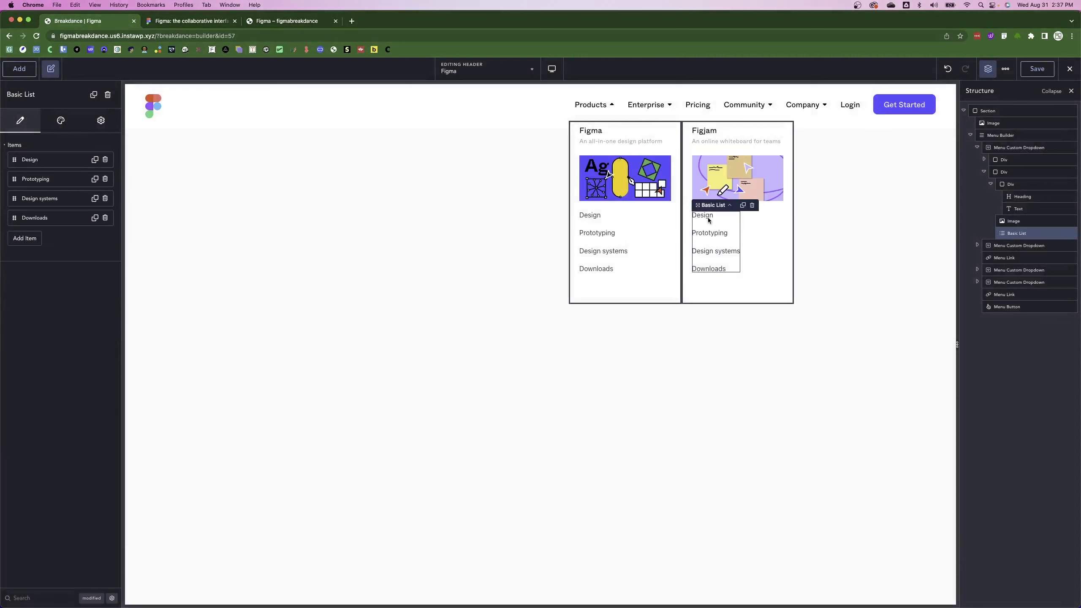
{"action": "left_click", "coordinate": [105, 218]}
{"action": "left_click", "coordinate": [175, 21]}
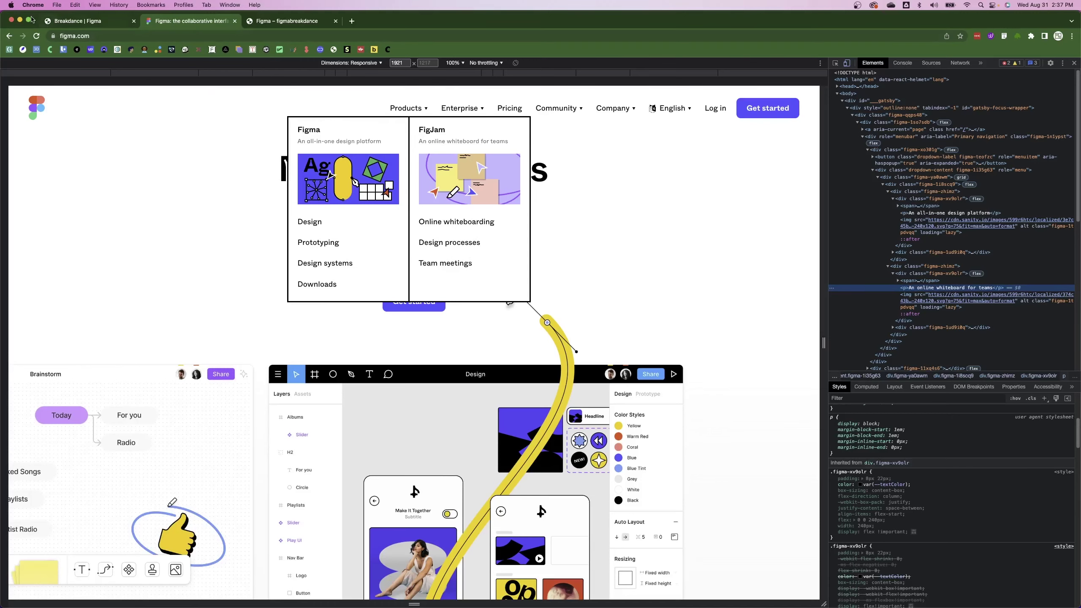
{"action": "left_click", "coordinate": [79, 21]}
Change the text of the Design item in the second column's list to "Online whiteboarding".
{"action": "left_click", "coordinate": [52, 160]}
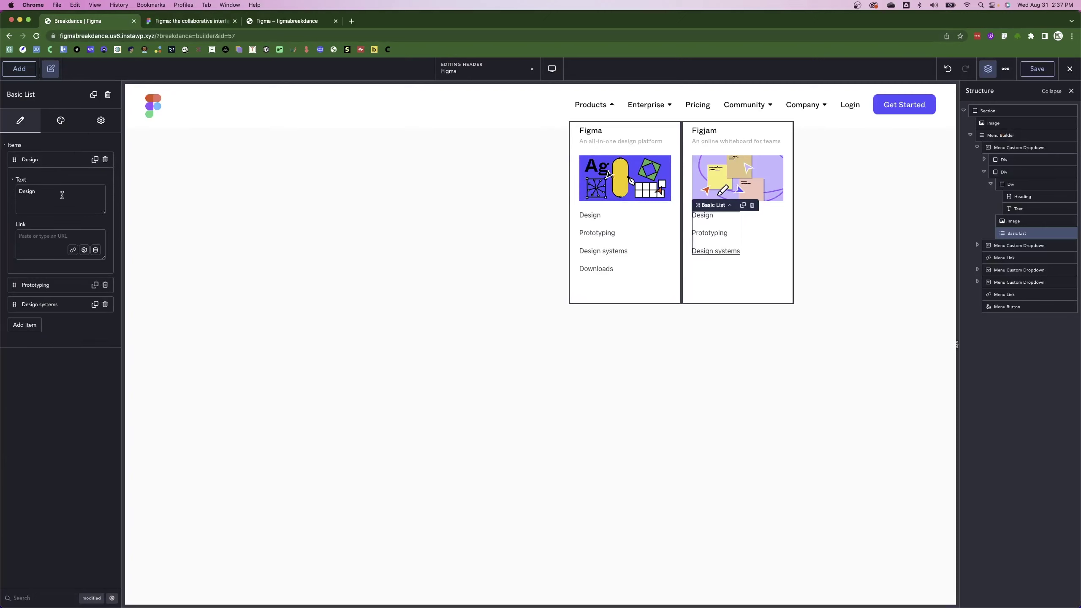
{"action": "triple_click", "coordinate": [62, 195]}
{"action": "type", "text": "Onlione"}
{"action": "key", "text": "BackSpace"}
{"action": "key", "text": "BackSpace"}
{"action": "key", "text": "BackSpace"}
{"action": "type", "text": "ne qw"}
{"action": "key", "text": "BackSpace"}
{"action": "key", "text": "BackSpace"}
{"action": "type", "text": "whiteboarding"}
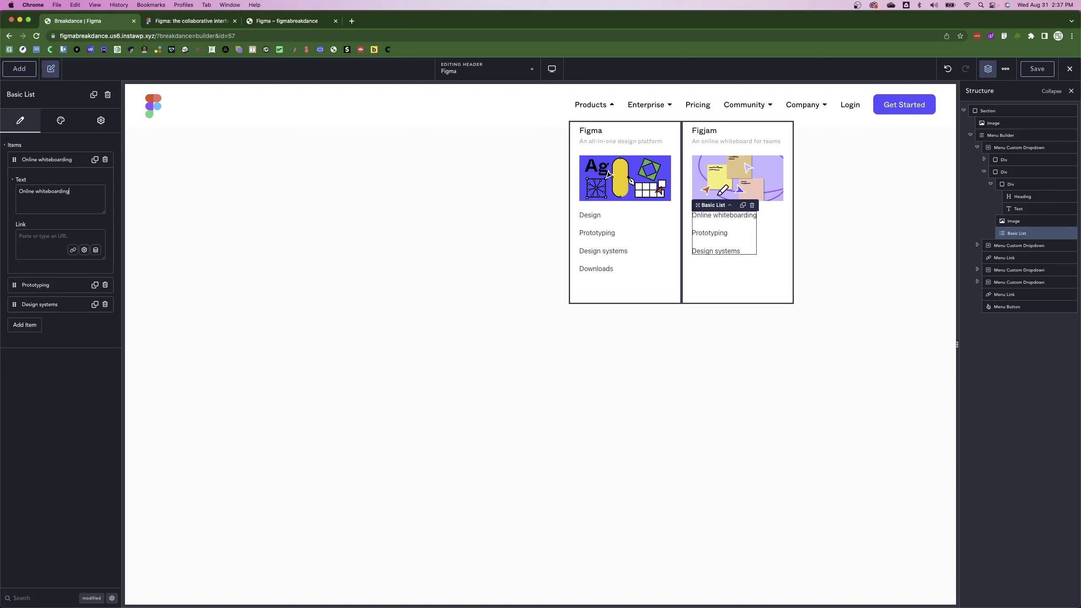
{"action": "left_click", "coordinate": [64, 159]}
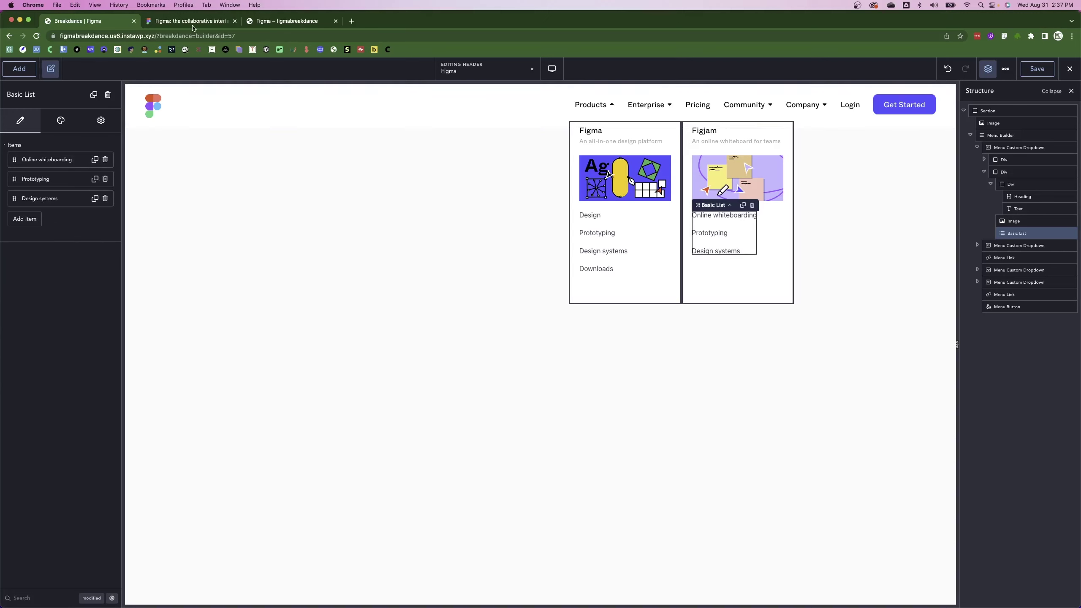
Check the FigJam list on the Figma website and change the second column's Prototyping item to "Design processes".
{"action": "left_click", "coordinate": [192, 21]}
{"action": "left_click", "coordinate": [78, 23]}
{"action": "left_click", "coordinate": [56, 179]}
{"action": "double_click", "coordinate": [57, 211]}
{"action": "type", "text": "De"}
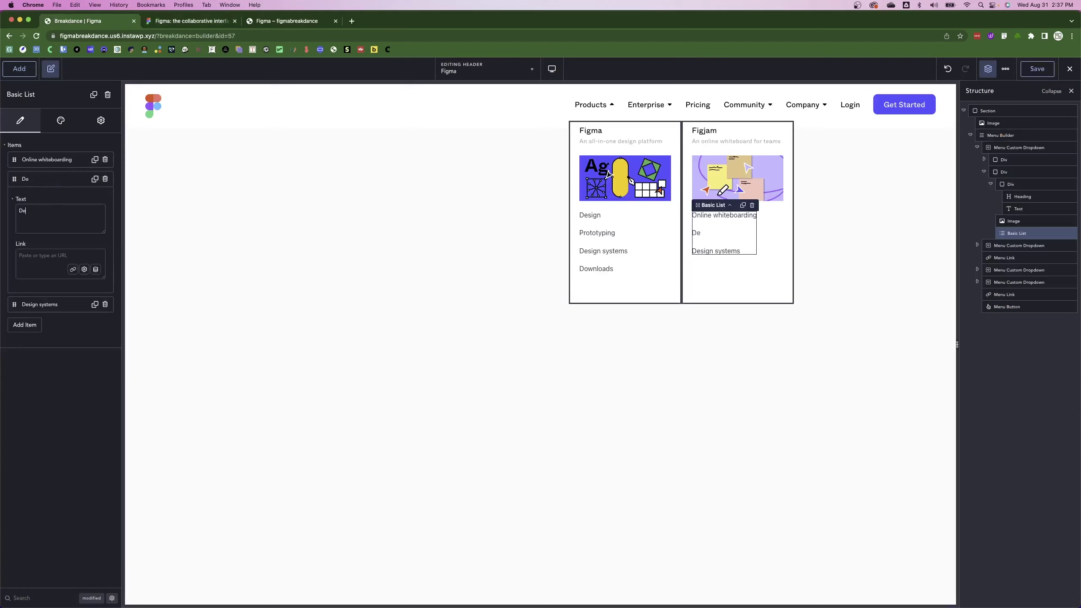
{"action": "type", "text": "sign processes"}
{"action": "left_click", "coordinate": [58, 179]}
Change the text of the Design systems item in the second column's list to "Team meeting".
{"action": "left_click", "coordinate": [58, 198]}
{"action": "double_click", "coordinate": [60, 230]}
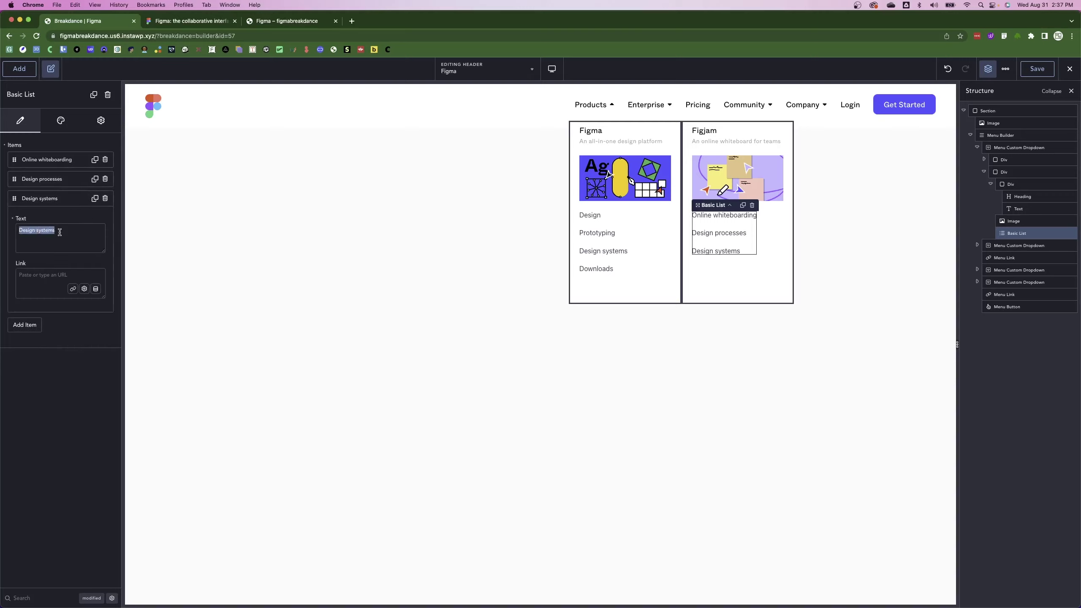
{"action": "type", "text": "Team meeting"}
{"action": "left_click", "coordinate": [55, 203]}
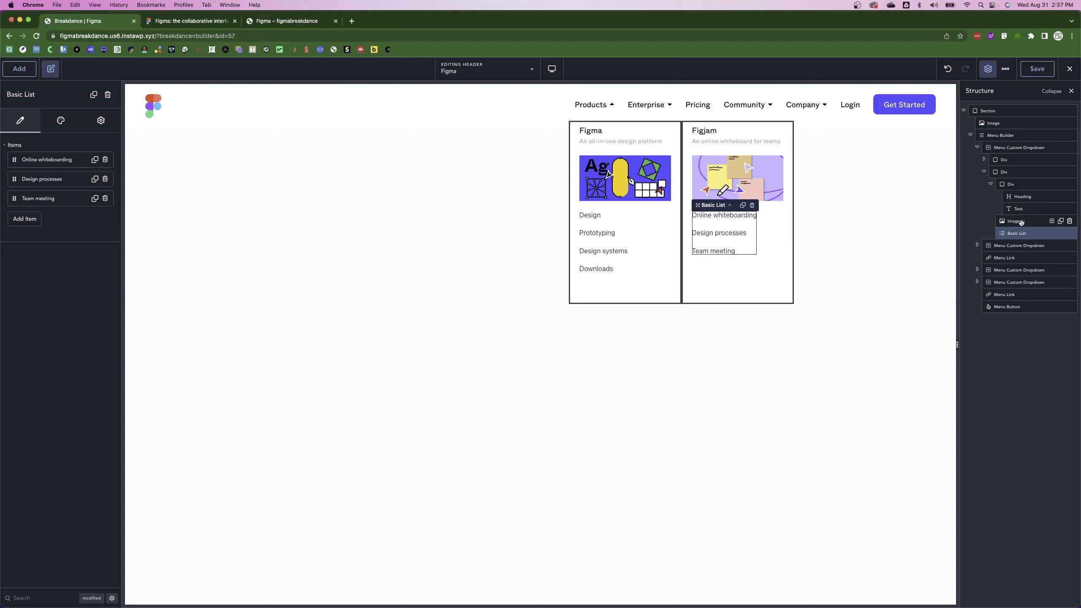
Set the second column div's left padding to 0 px.
{"action": "left_click", "coordinate": [1003, 172]}
{"action": "left_click", "coordinate": [985, 172]}
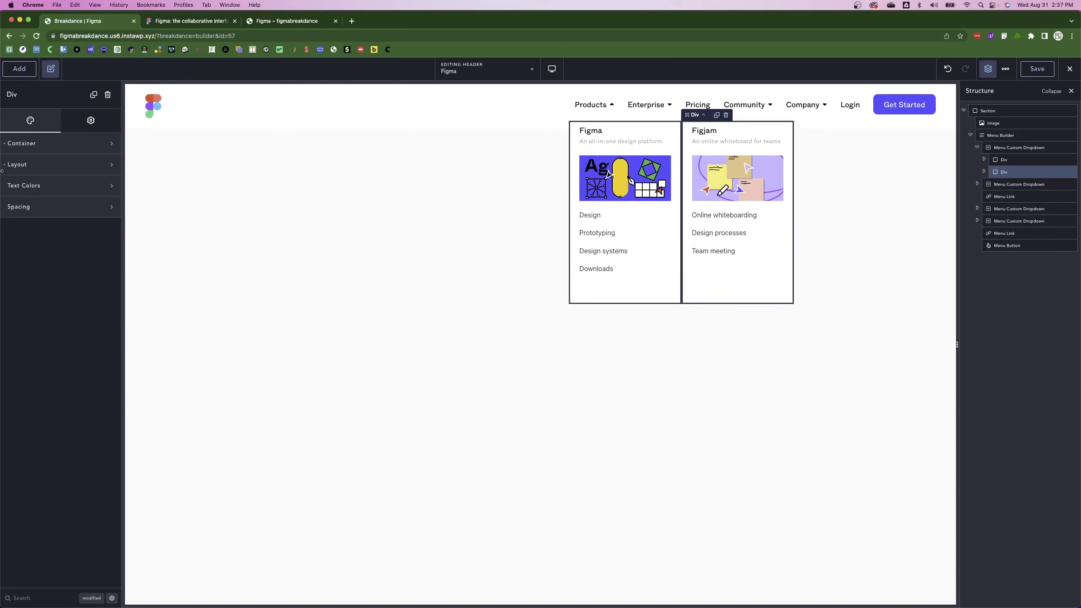
{"action": "left_click", "coordinate": [45, 146]}
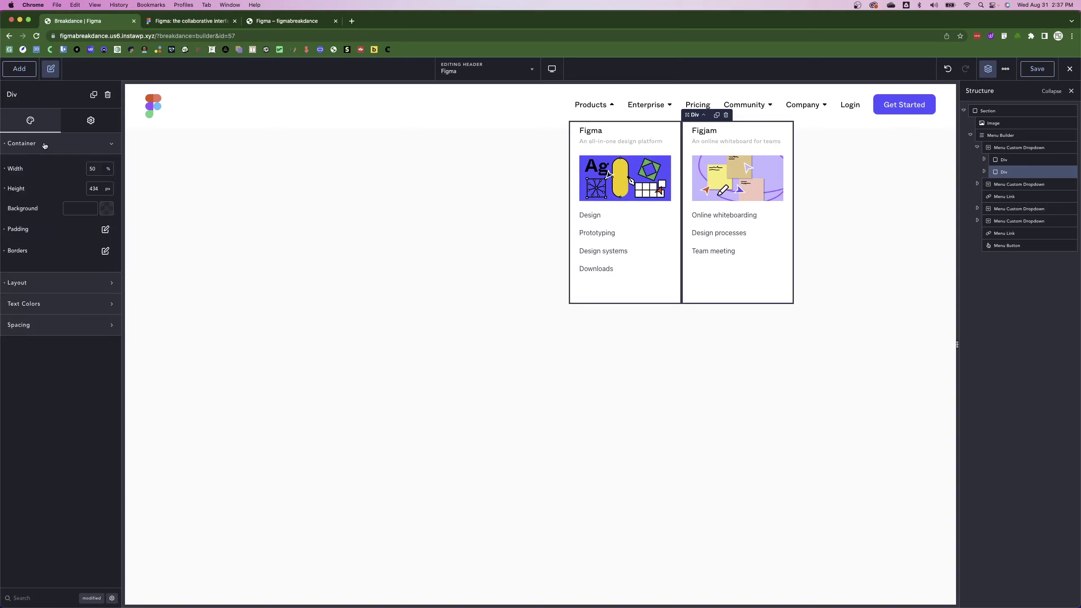
{"action": "left_click", "coordinate": [105, 229]}
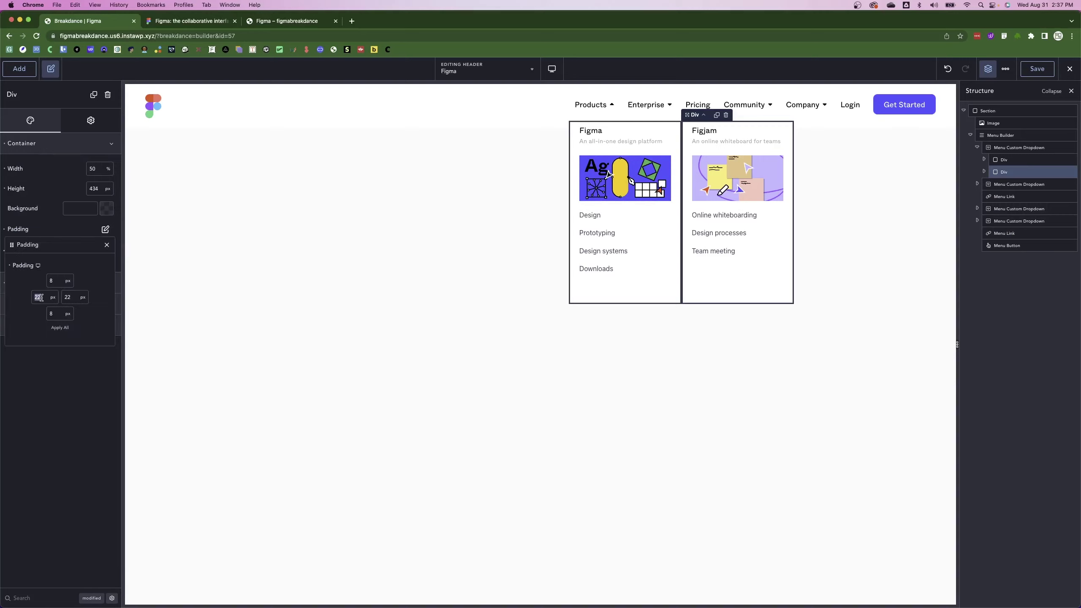
{"action": "type", "text": "0"}
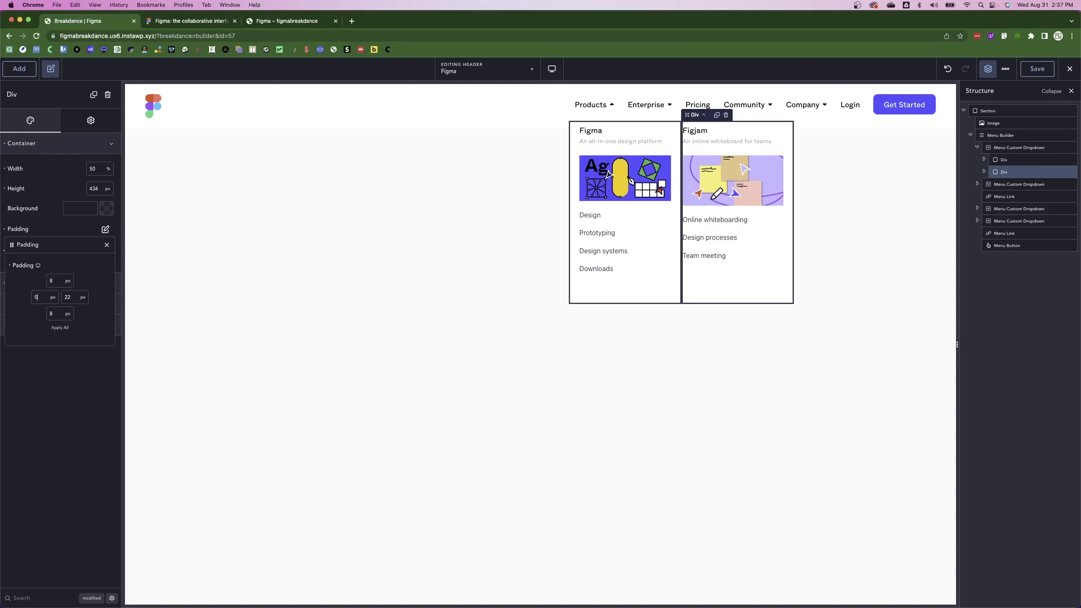
Set the second column div's left padding to 22 px.
{"action": "key", "text": "super+a"}
{"action": "type", "text": "22"}
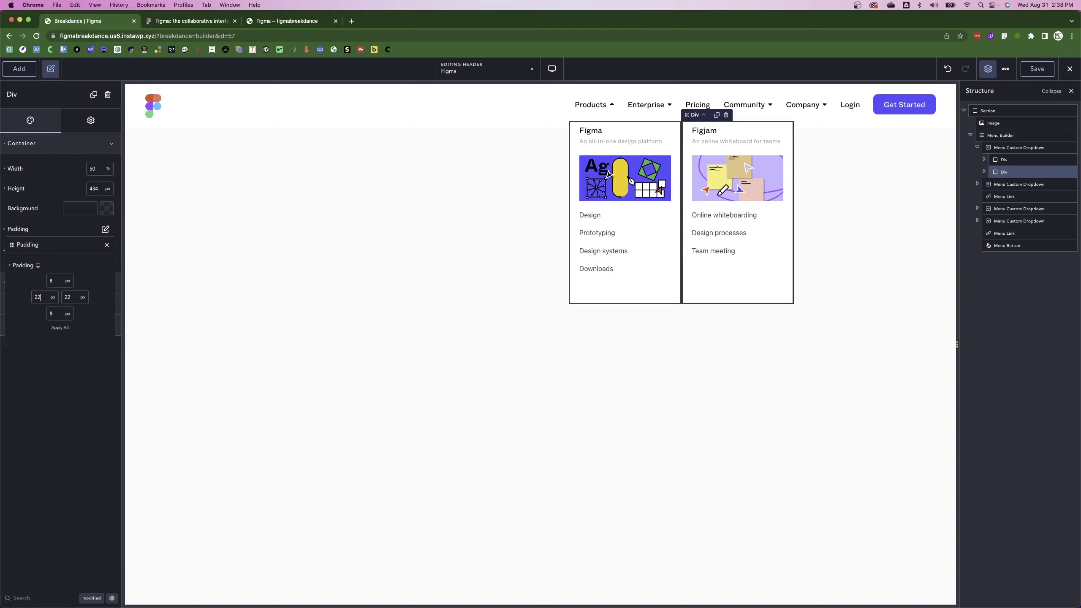
{"action": "left_click", "coordinate": [107, 245]}
Set the width of the second column div's left border to 0 px.
{"action": "left_click", "coordinate": [105, 251]}
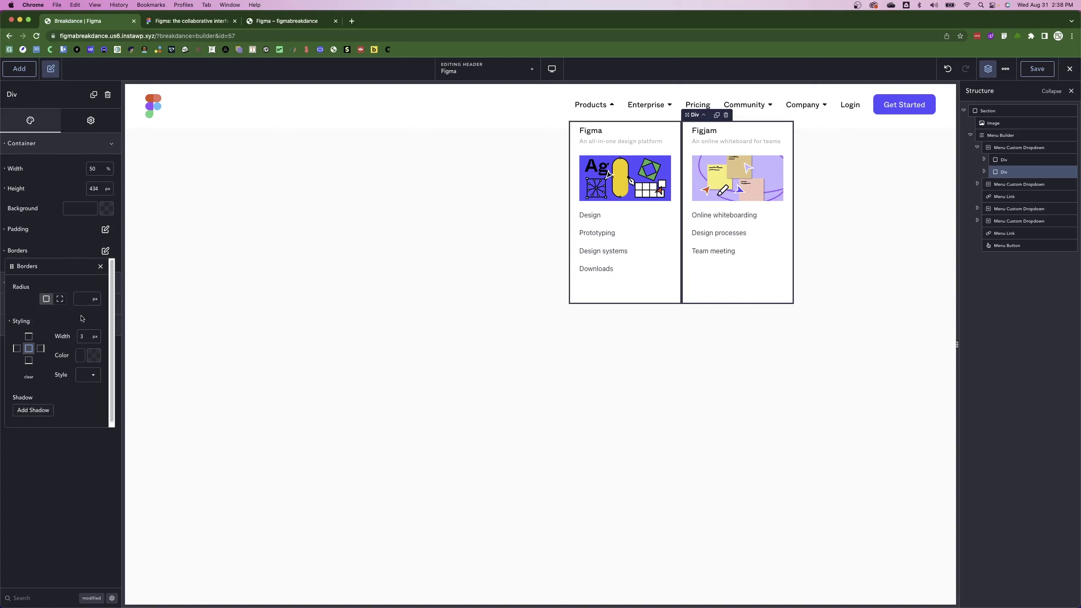
{"action": "left_click", "coordinate": [16, 348]}
{"action": "left_click", "coordinate": [81, 337]}
{"action": "type", "text": "0"}
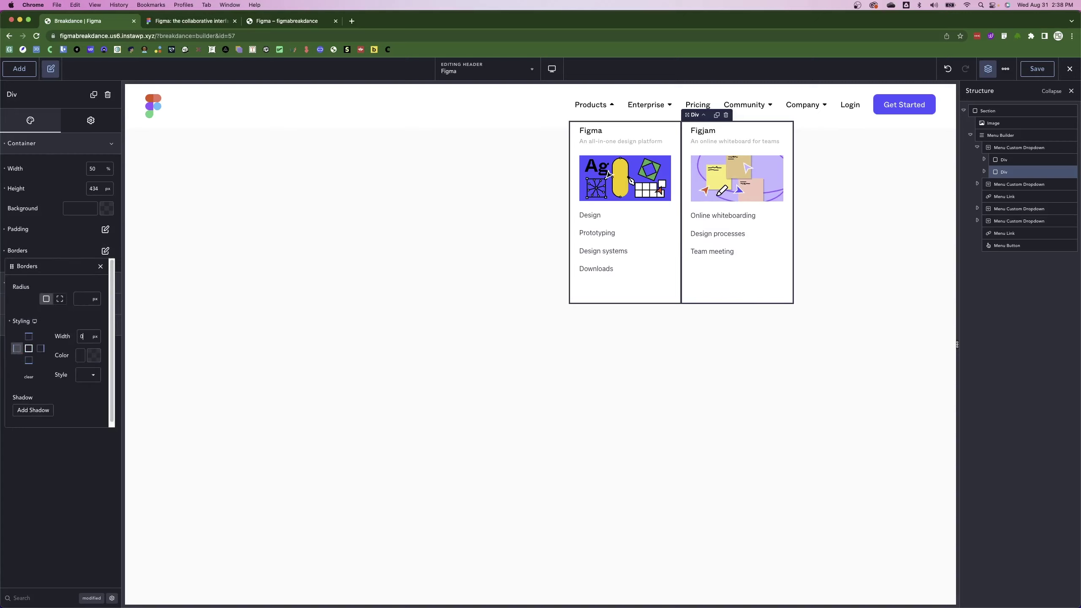
{"action": "left_click", "coordinate": [740, 344]}
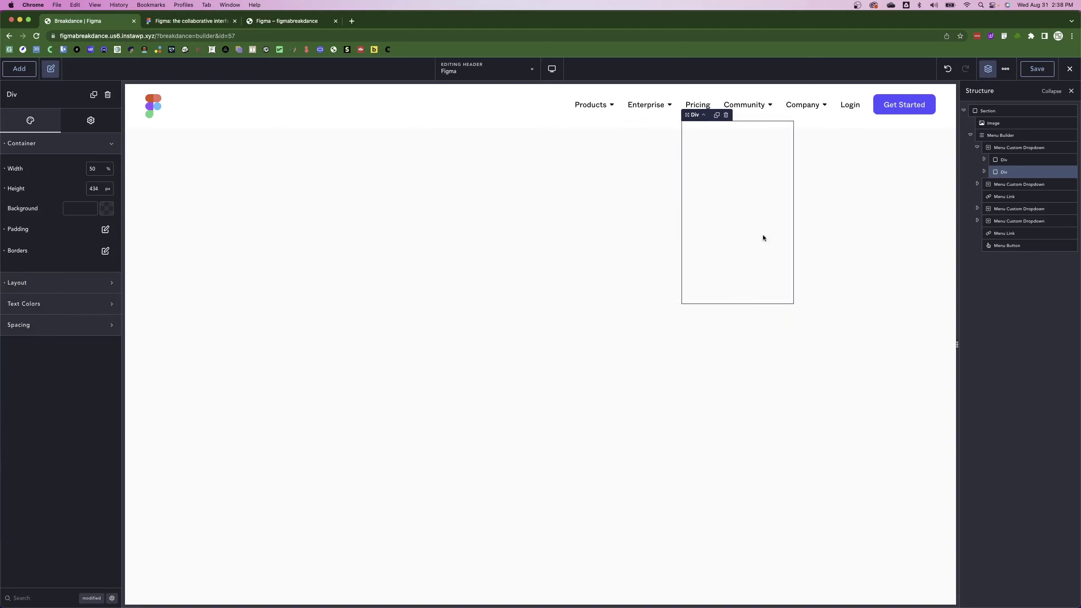
Save the header, reload the live Figma page of the site and check its Products dropdown.
{"action": "left_click", "coordinate": [562, 127]}
{"action": "key", "text": "super+s"}
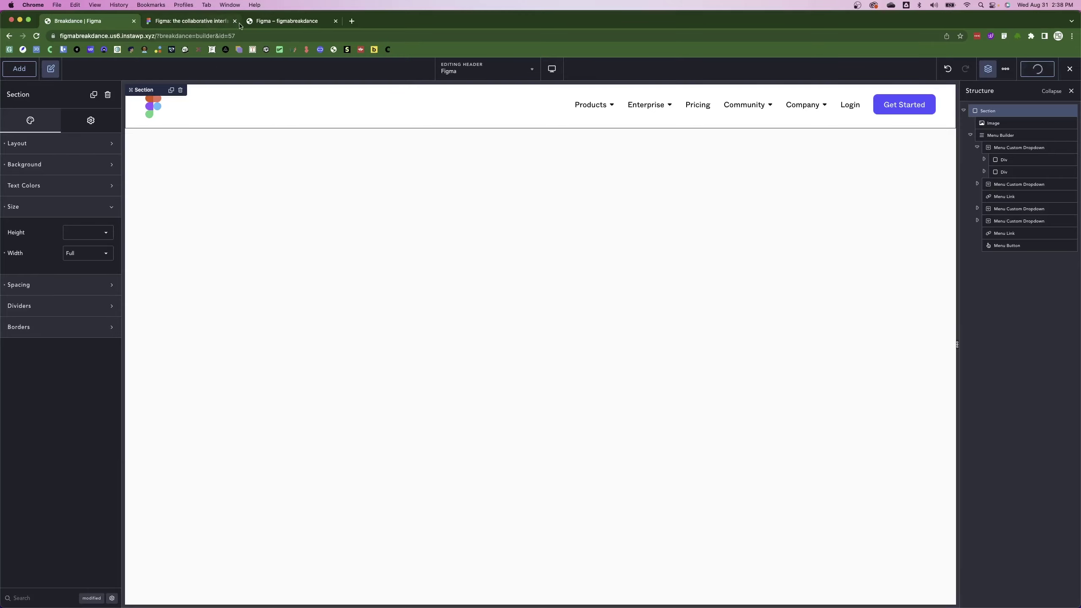
{"action": "left_click", "coordinate": [278, 22]}
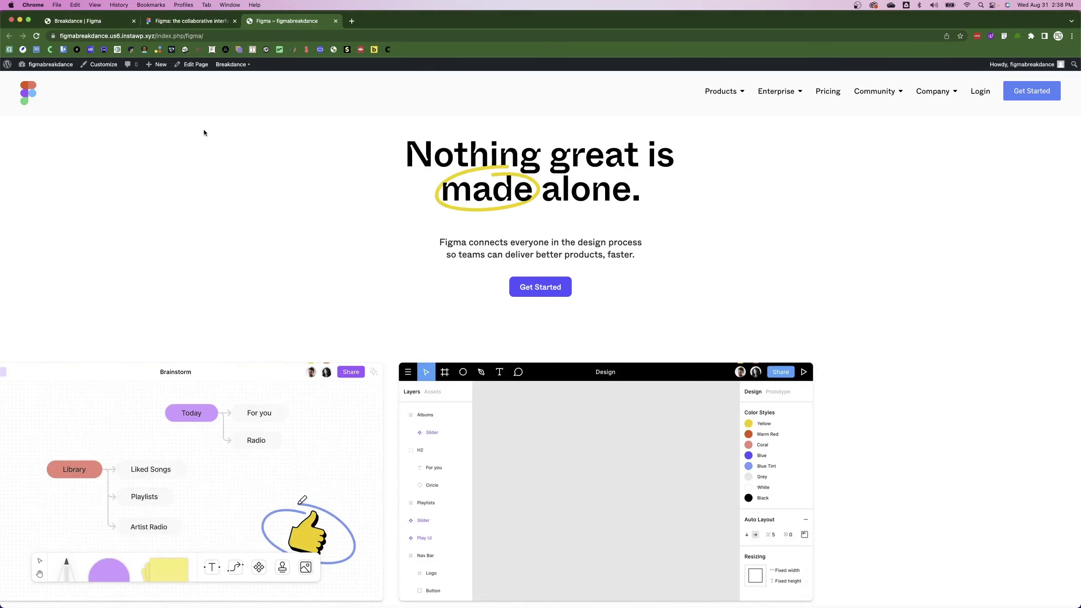
{"action": "key", "text": "super+r"}
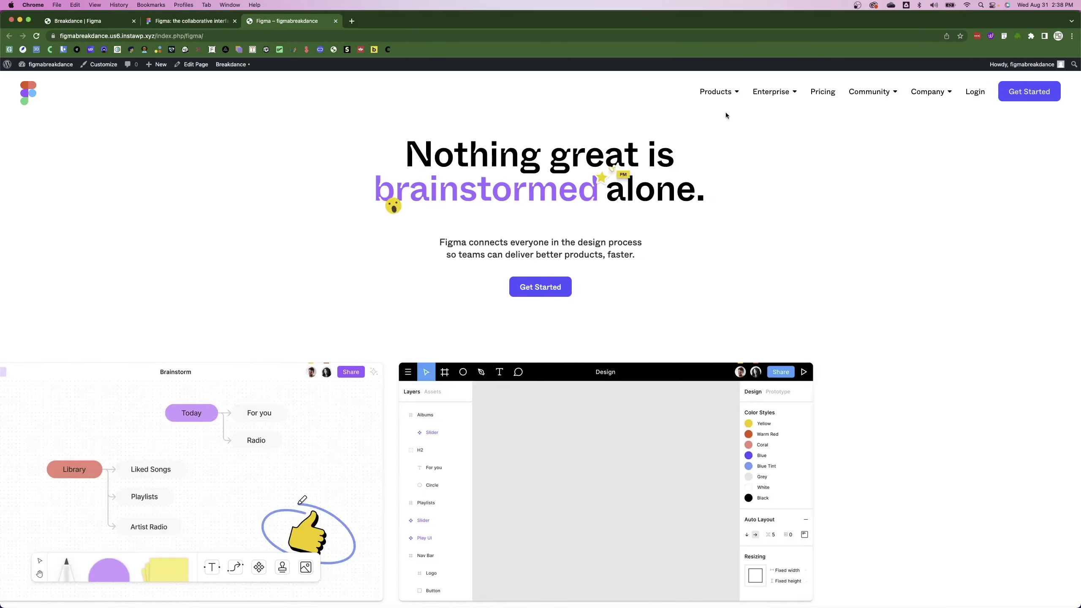
{"action": "mouse_move", "coordinate": [730, 92]}
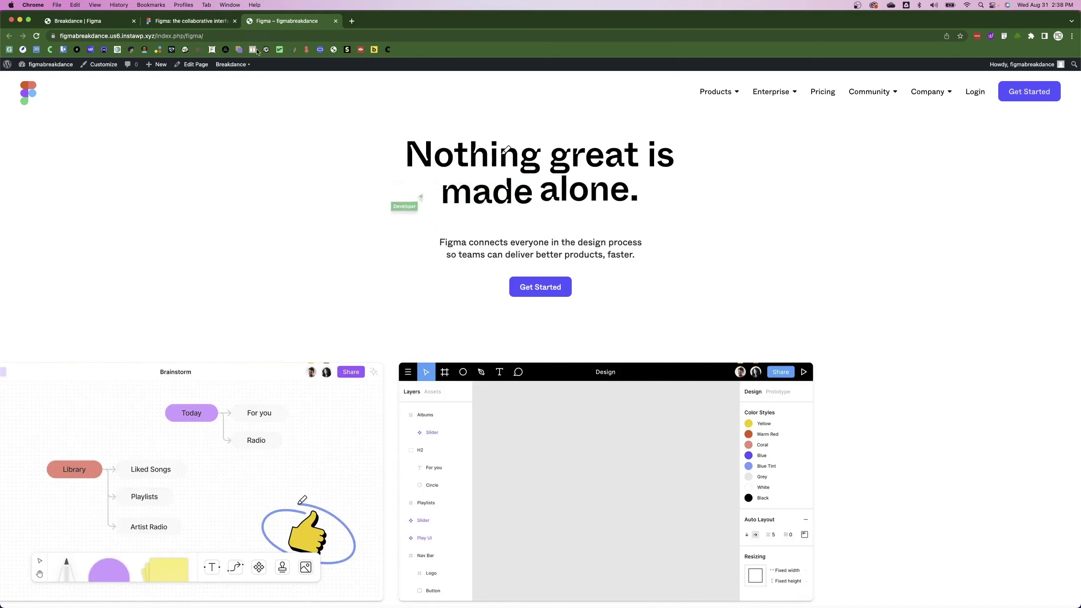
Close the developer tools on the Figma website and compare its header with the live page's Products dropdown.
{"action": "left_click", "coordinate": [194, 21]}
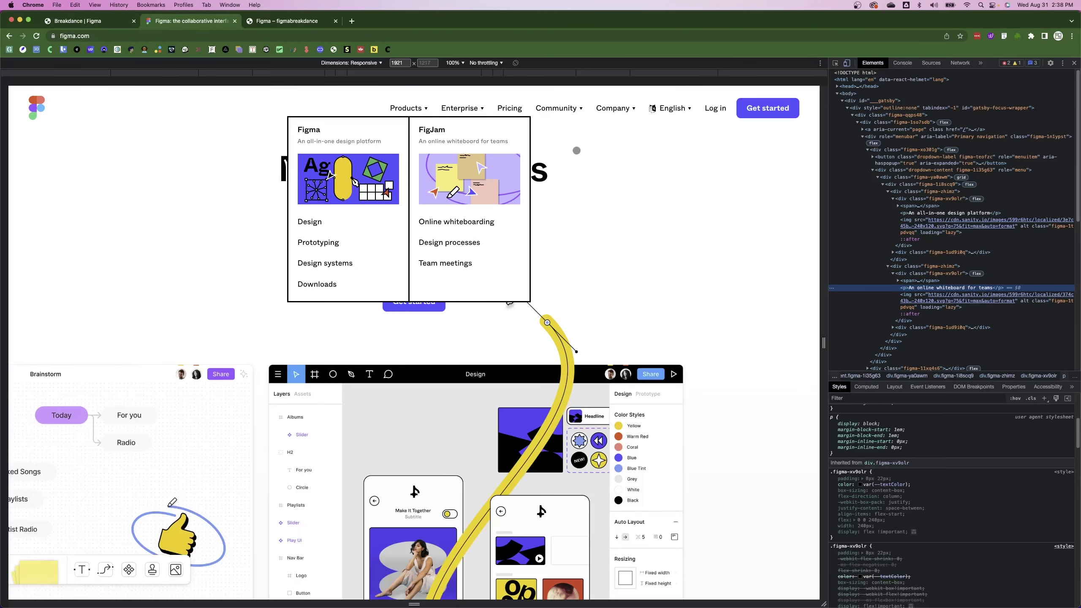
{"action": "key", "text": "super+alt+i"}
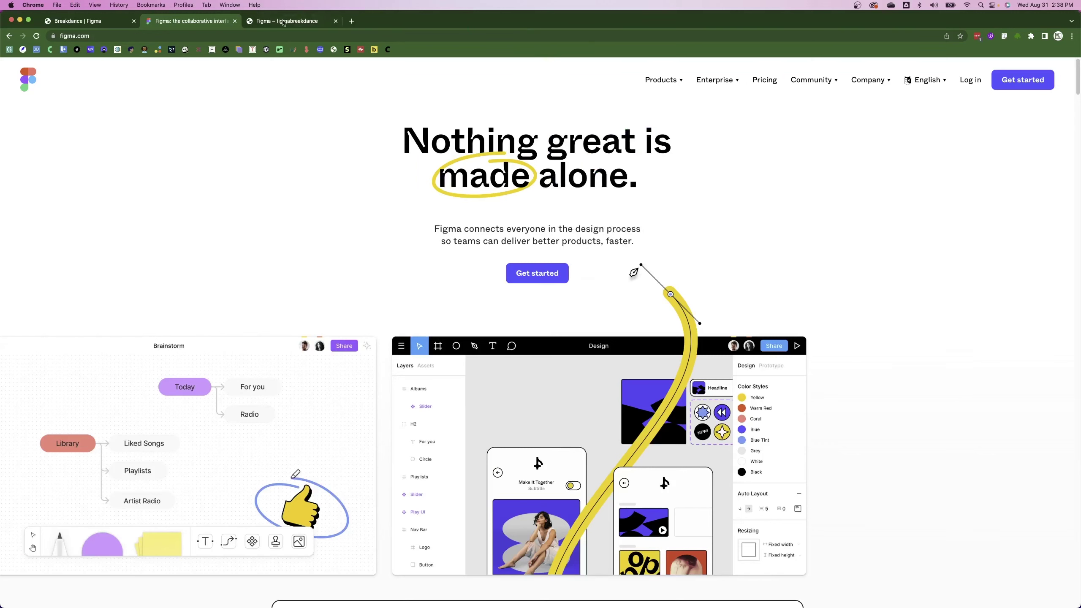
{"action": "key", "text": "ctrl+Tab"}
{"action": "mouse_move", "coordinate": [725, 95]}
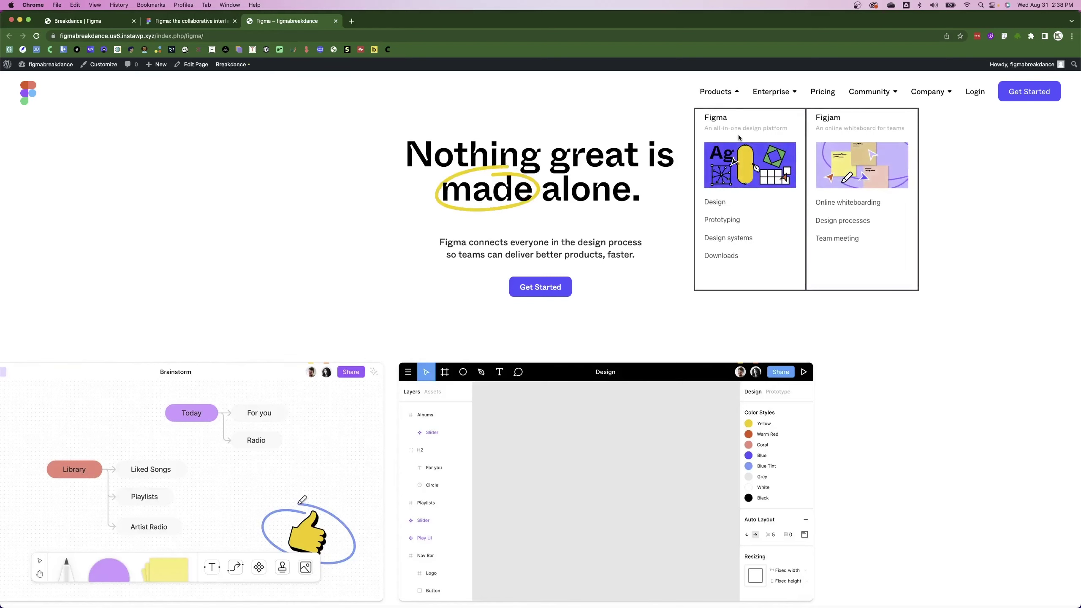
{"action": "key", "text": "ctrl+shift+Tab"}
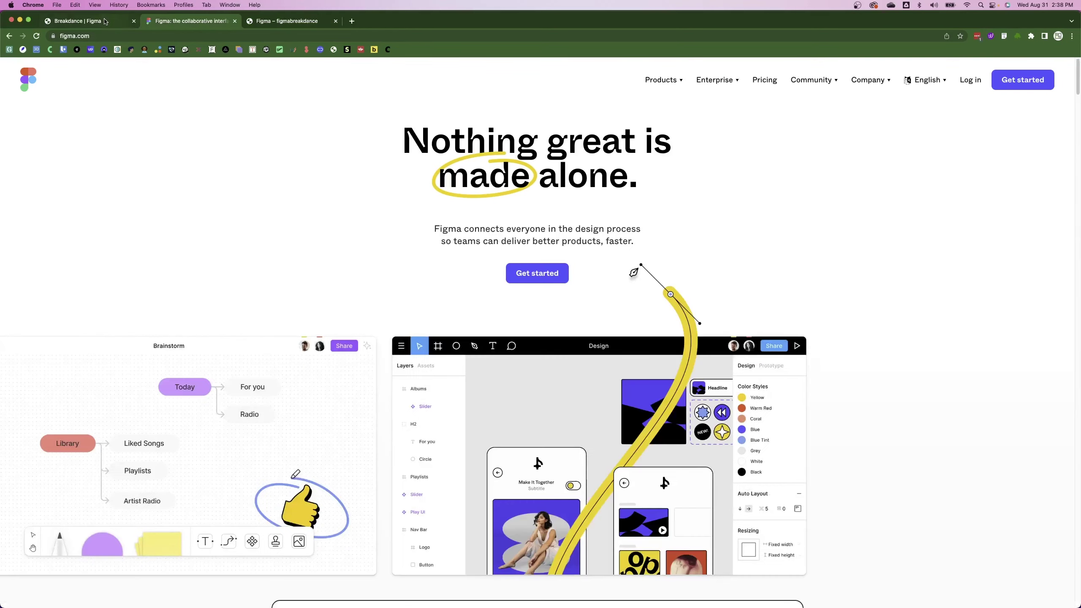
Back in the Breakdance builder, set the Menu Builder's dropdown wrapper placement to Center and check the Products dropdown.
{"action": "left_click", "coordinate": [105, 21]}
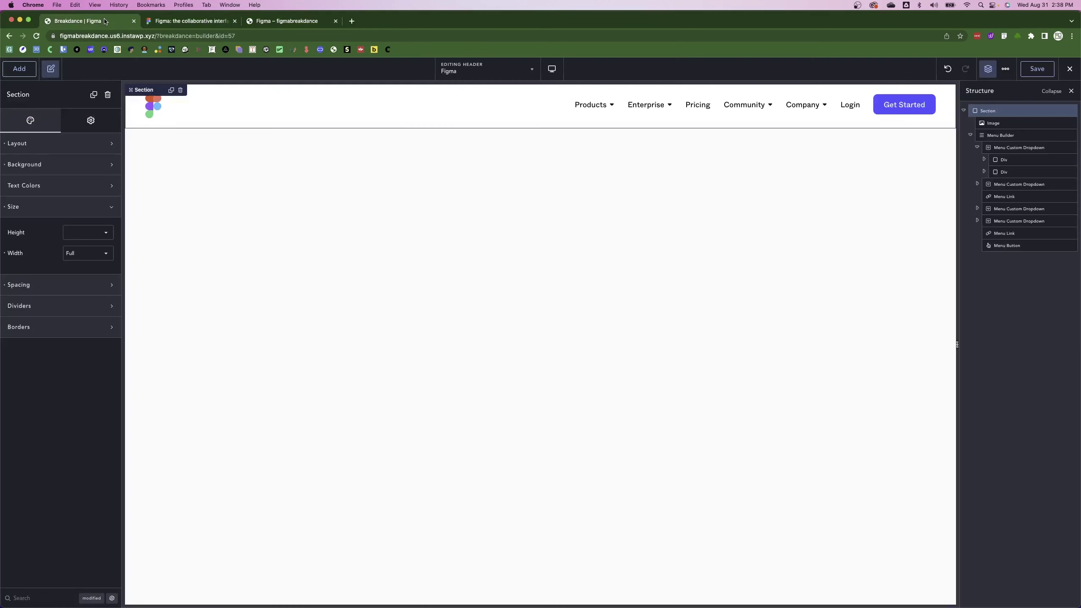
{"action": "left_click", "coordinate": [977, 147]}
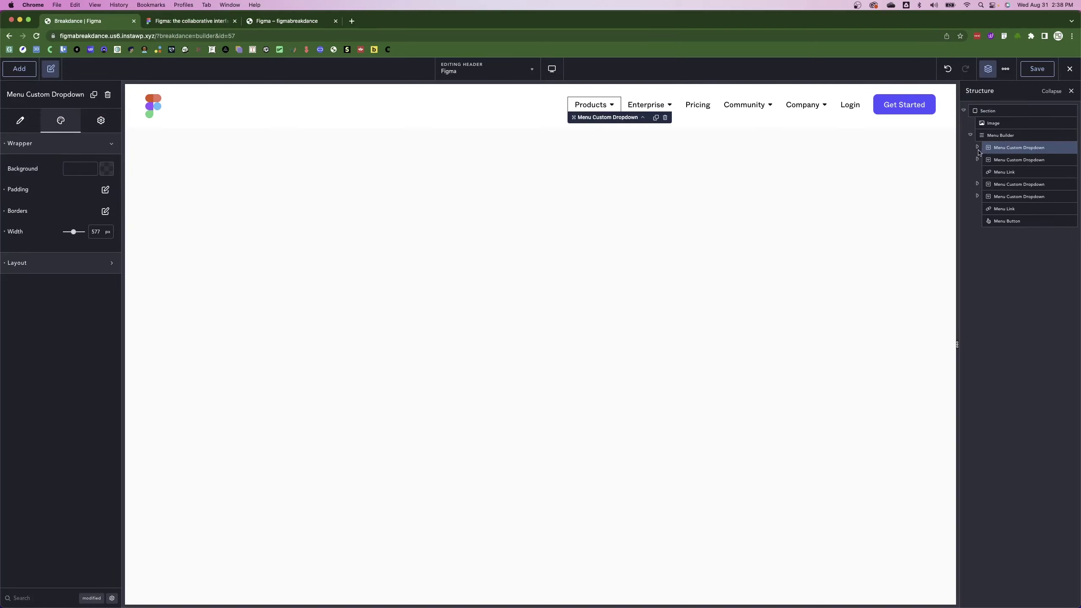
{"action": "left_click", "coordinate": [1009, 137]}
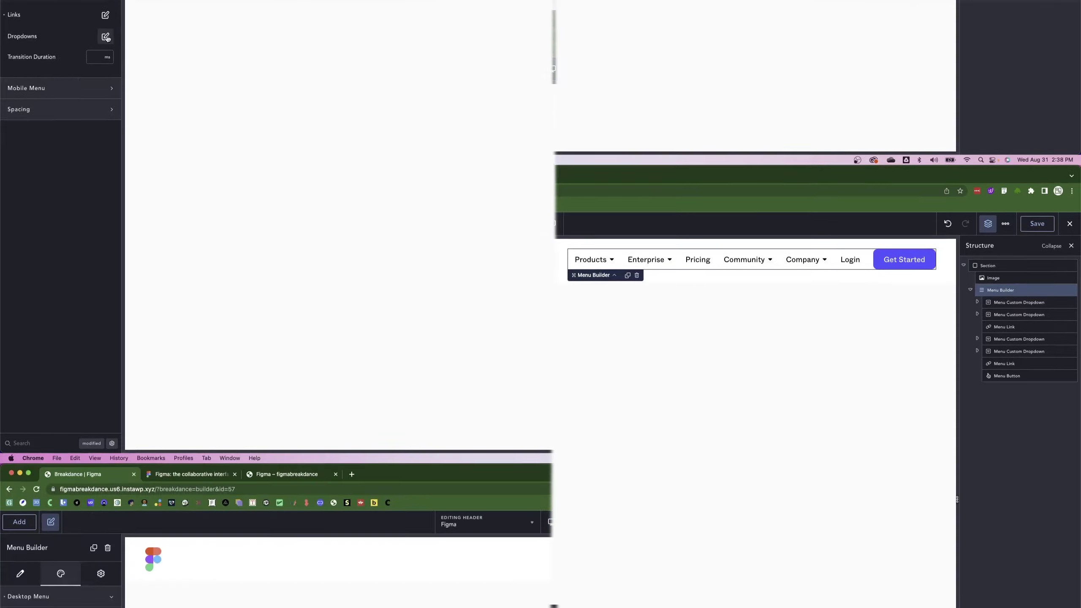
{"action": "left_click", "coordinate": [105, 191]}
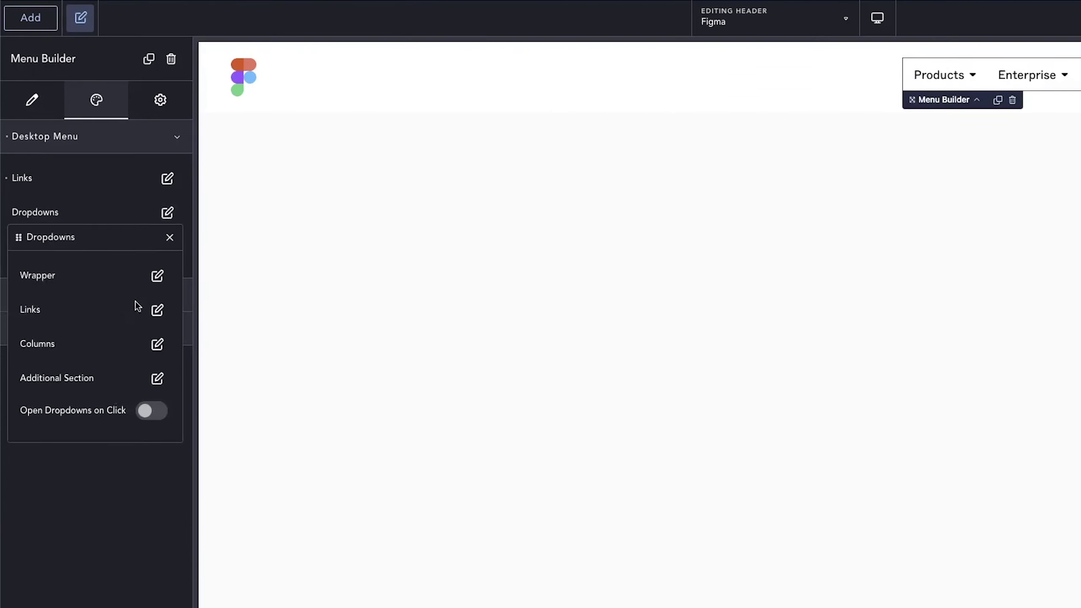
{"action": "left_click", "coordinate": [157, 276]}
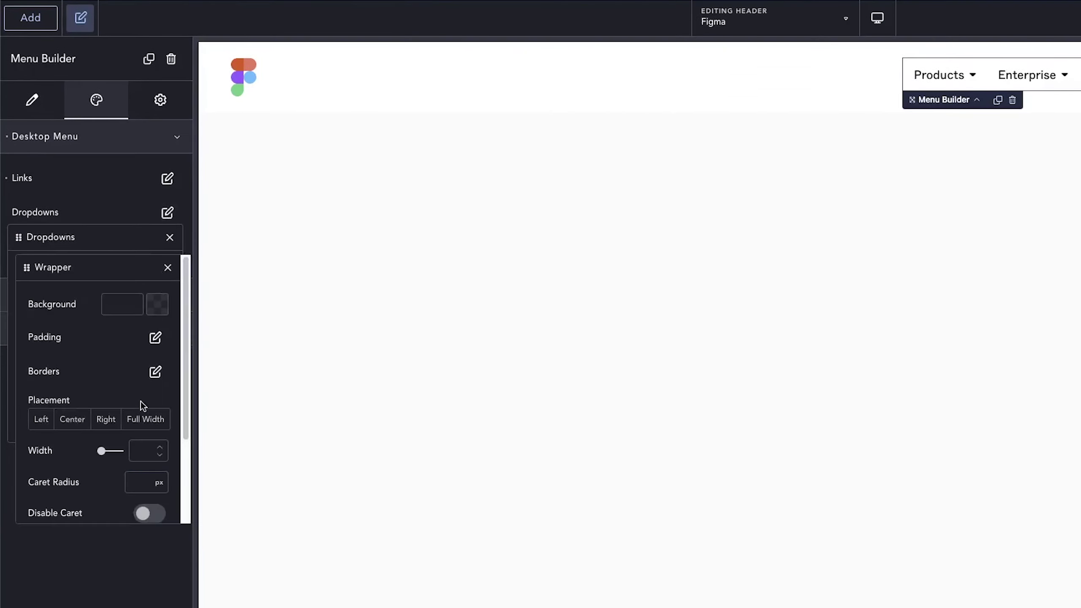
{"action": "left_click", "coordinate": [76, 422]}
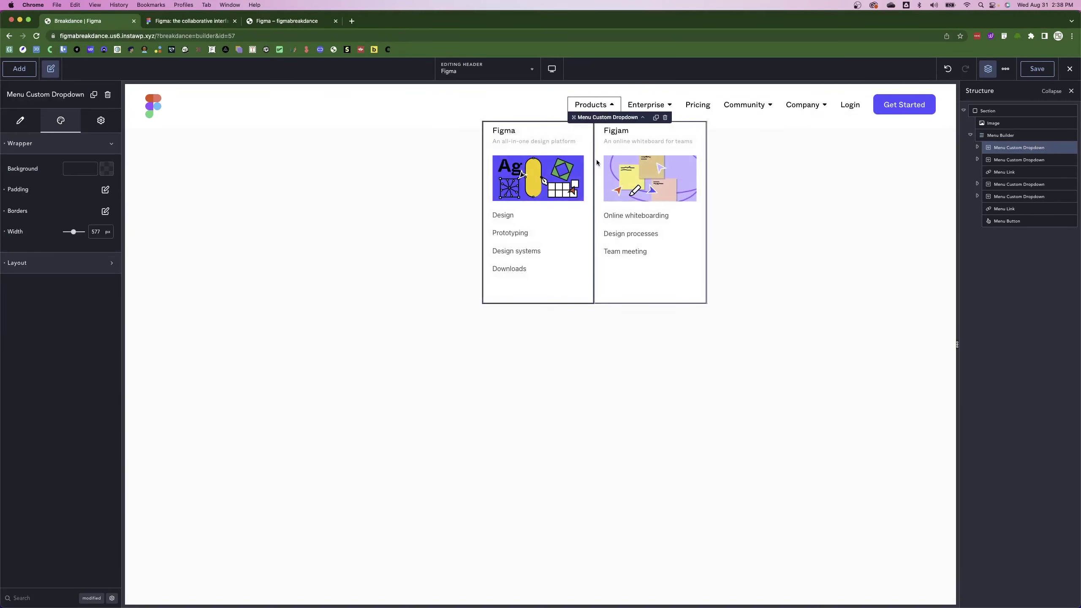
{"action": "left_click", "coordinate": [796, 187]}
{"action": "left_click", "coordinate": [590, 107]}
Duplicate the Products custom dropdown and delete the original Enterprise dropdown.
{"action": "right_click", "coordinate": [1003, 148]}
{"action": "left_click", "coordinate": [1015, 161]}
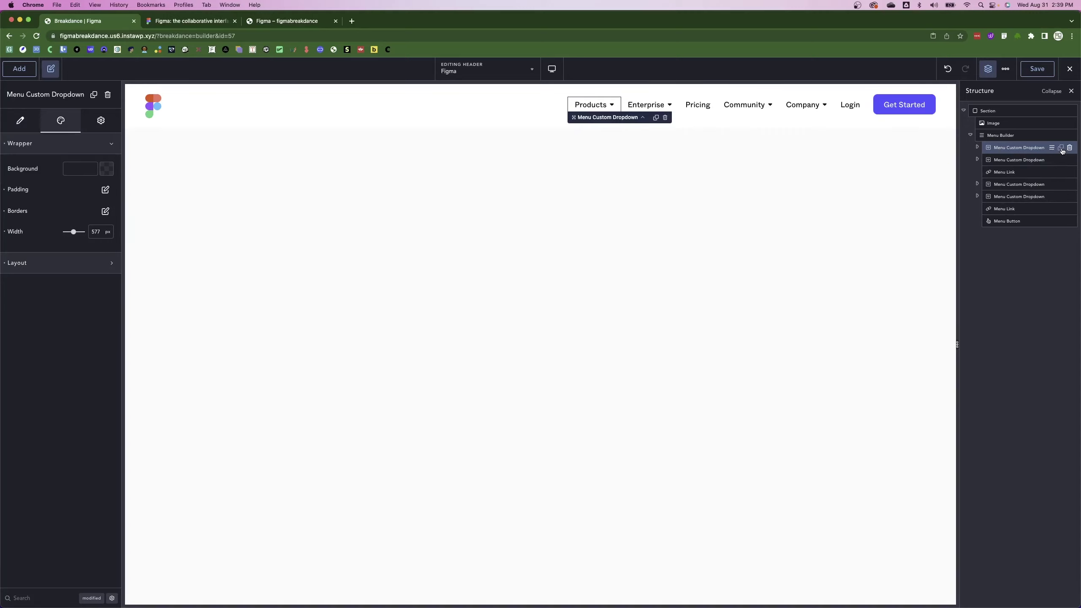
{"action": "key", "text": "super+v"}
{"action": "left_click", "coordinate": [977, 160]}
{"action": "left_click", "coordinate": [1014, 171]}
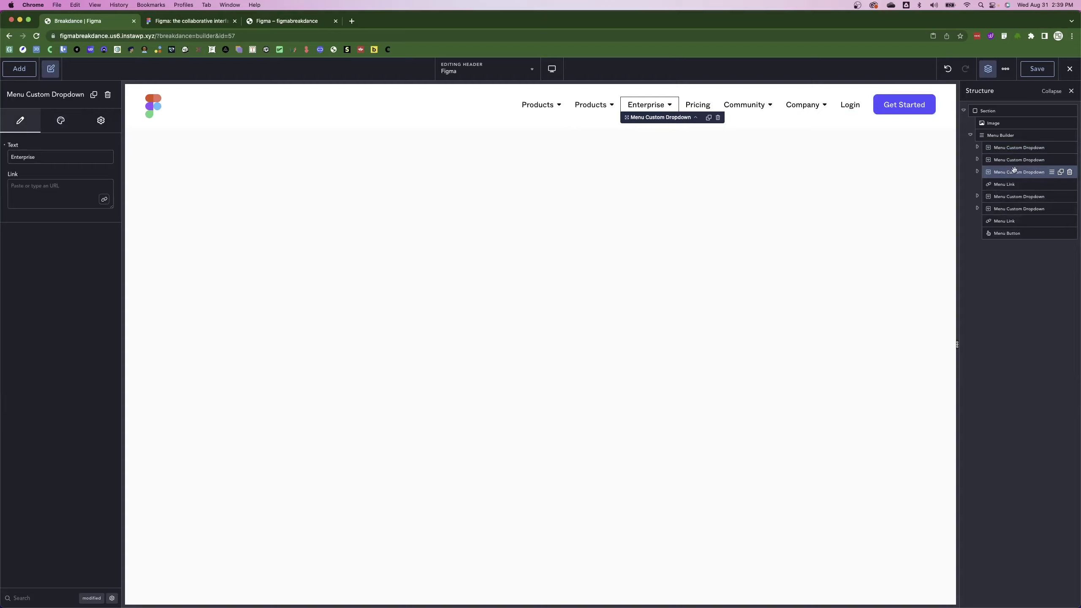
{"action": "left_click", "coordinate": [1069, 176]}
Change the duplicated Products dropdown's text to "Enterprise".
{"action": "left_click", "coordinate": [1027, 161]}
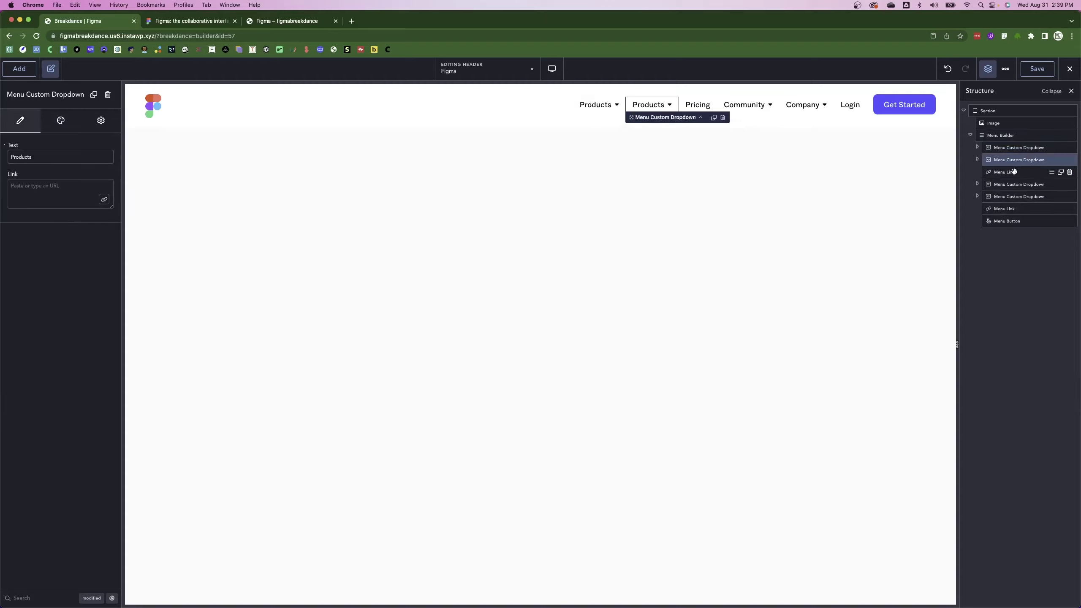
{"action": "double_click", "coordinate": [49, 158]}
{"action": "type", "text": "Enter"}
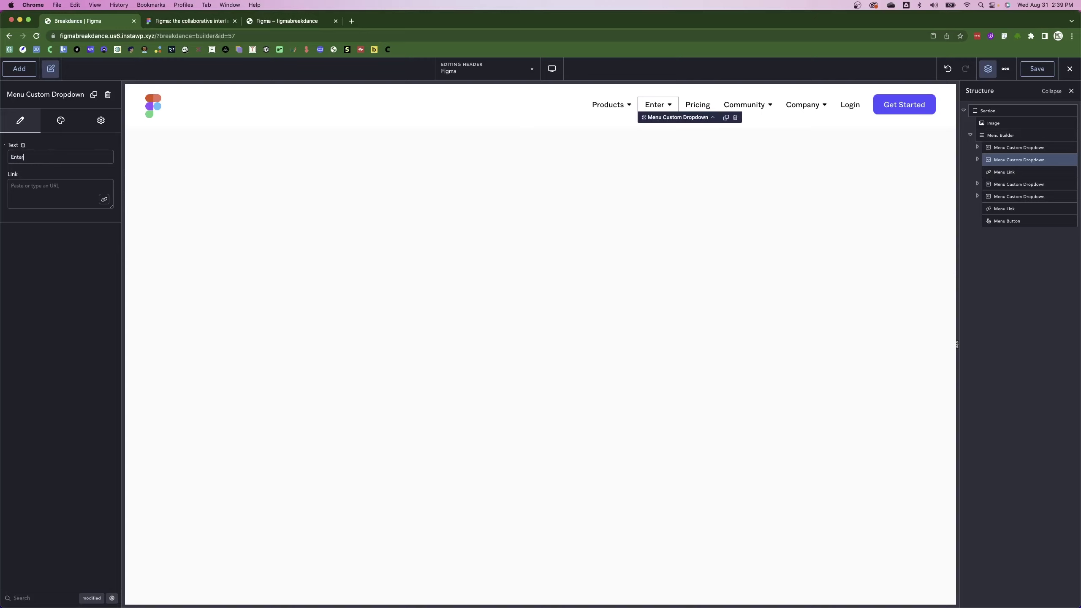
{"action": "type", "text": "pri"}
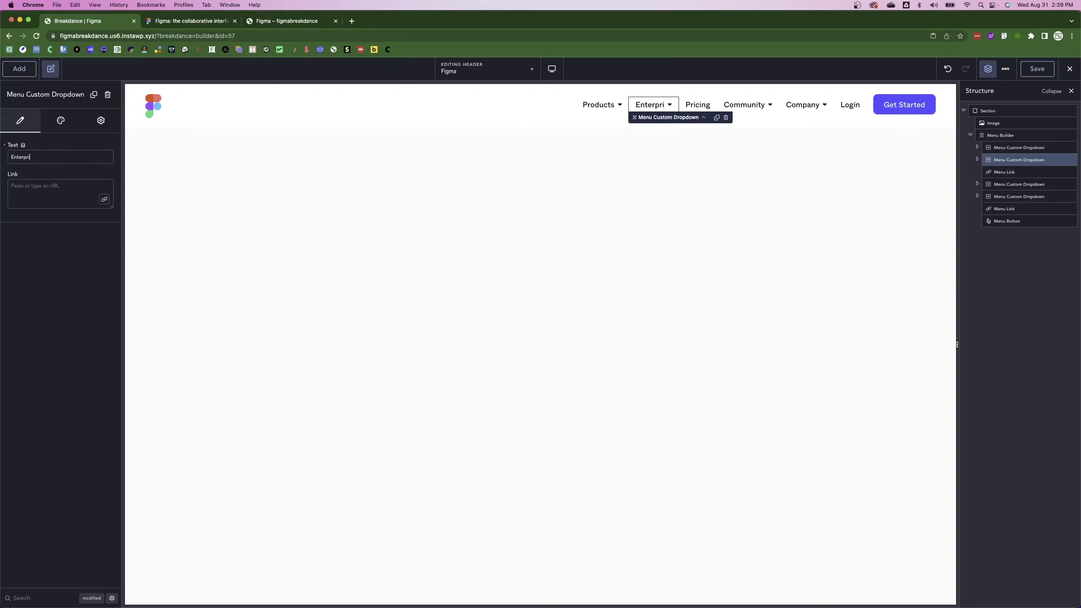
{"action": "type", "text": "se"}
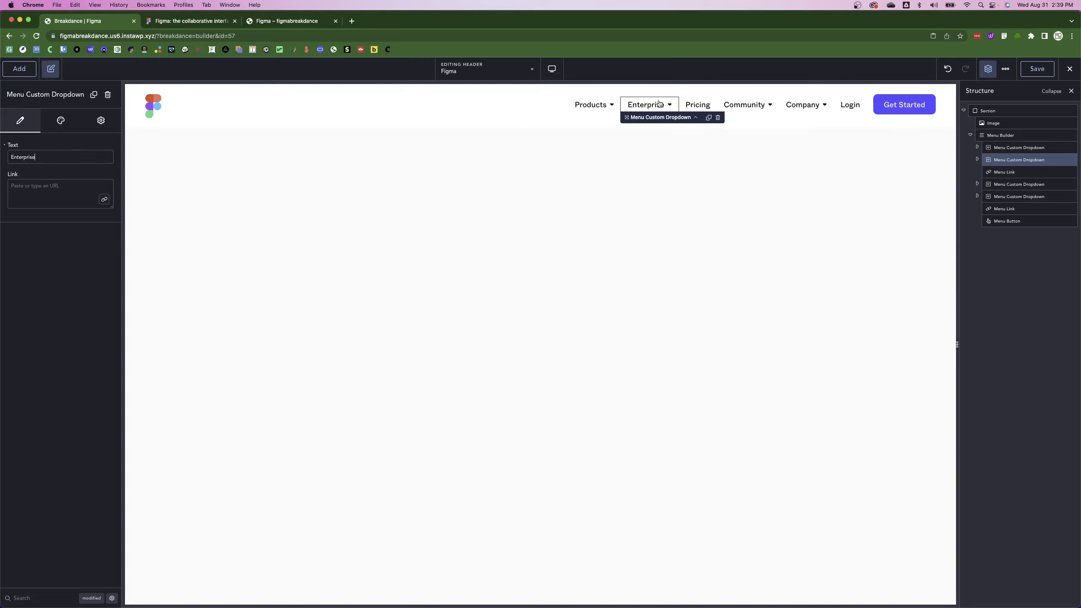
Delete the second column div from the Enterprise dropdown and preview the dropdown.
{"action": "left_click", "coordinate": [977, 159]}
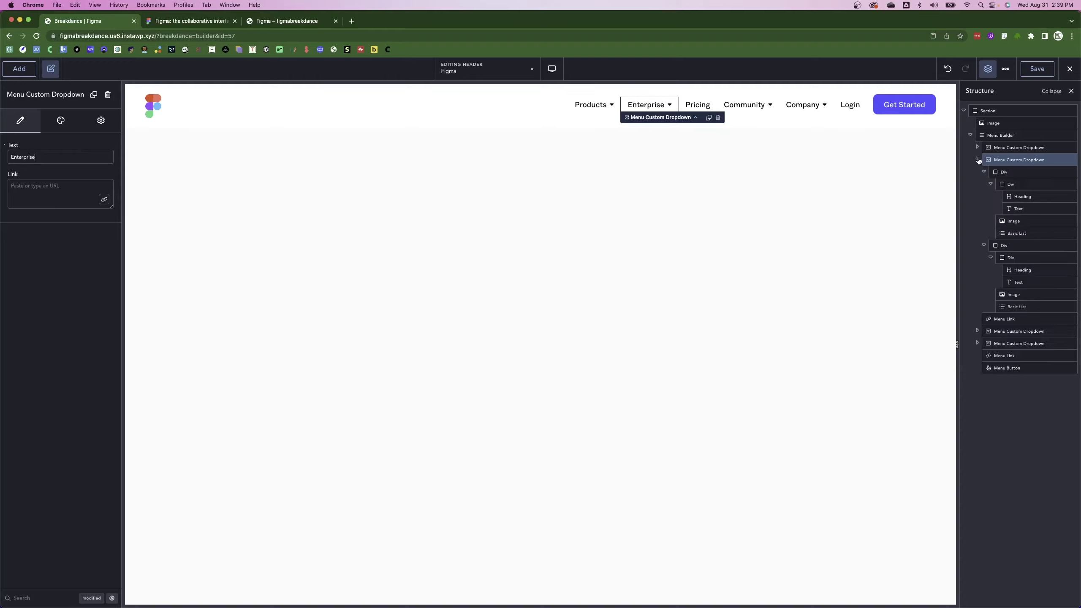
{"action": "left_click", "coordinate": [983, 172]}
{"action": "left_click", "coordinate": [984, 171]}
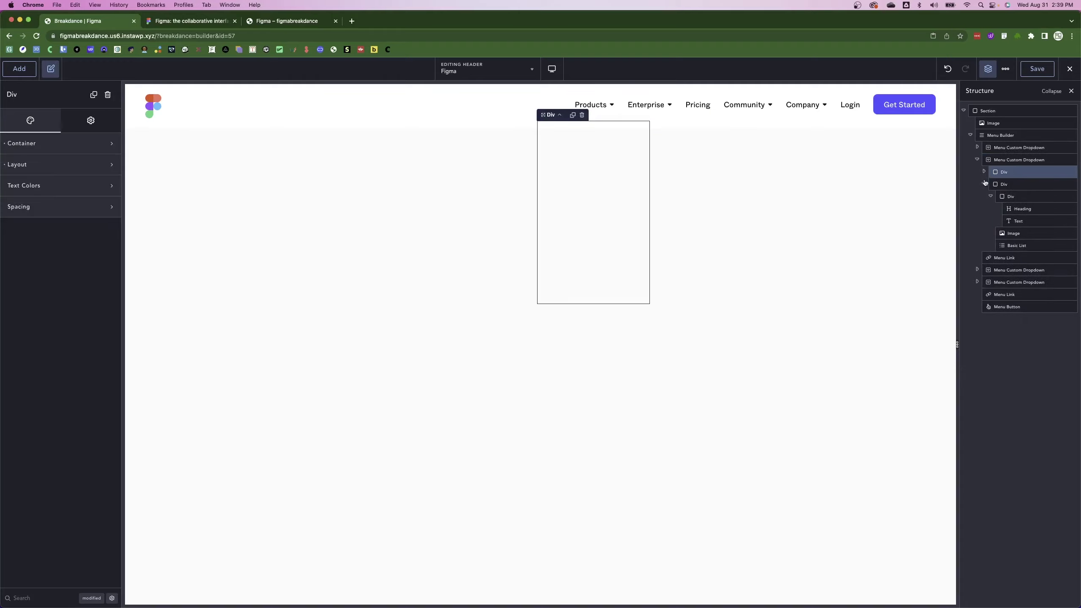
{"action": "left_click", "coordinate": [984, 184]}
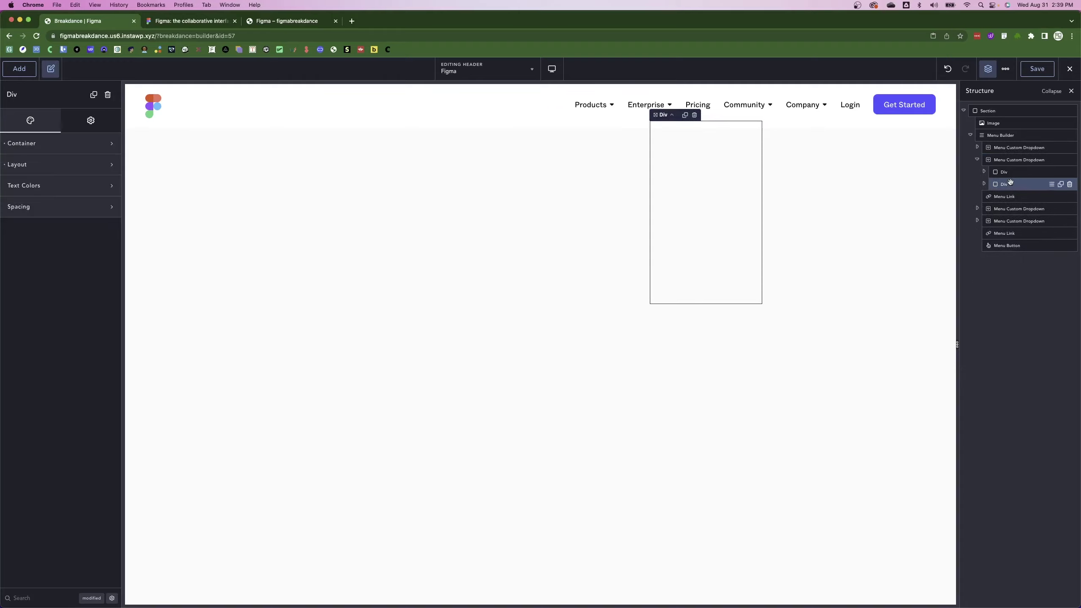
{"action": "left_click", "coordinate": [1072, 189]}
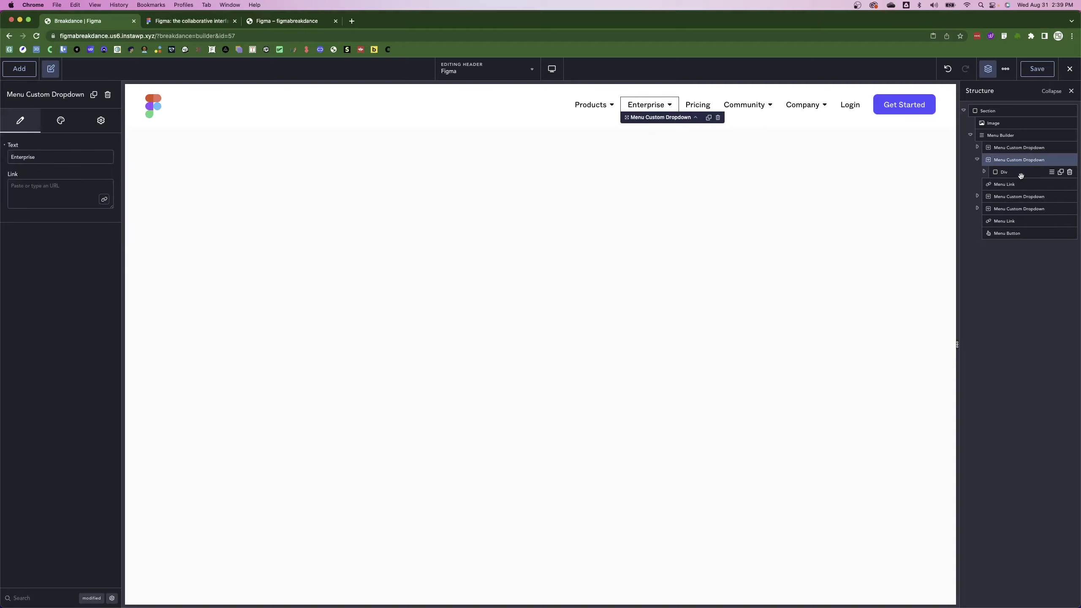
{"action": "left_click", "coordinate": [1030, 172]}
{"action": "left_click", "coordinate": [643, 102]}
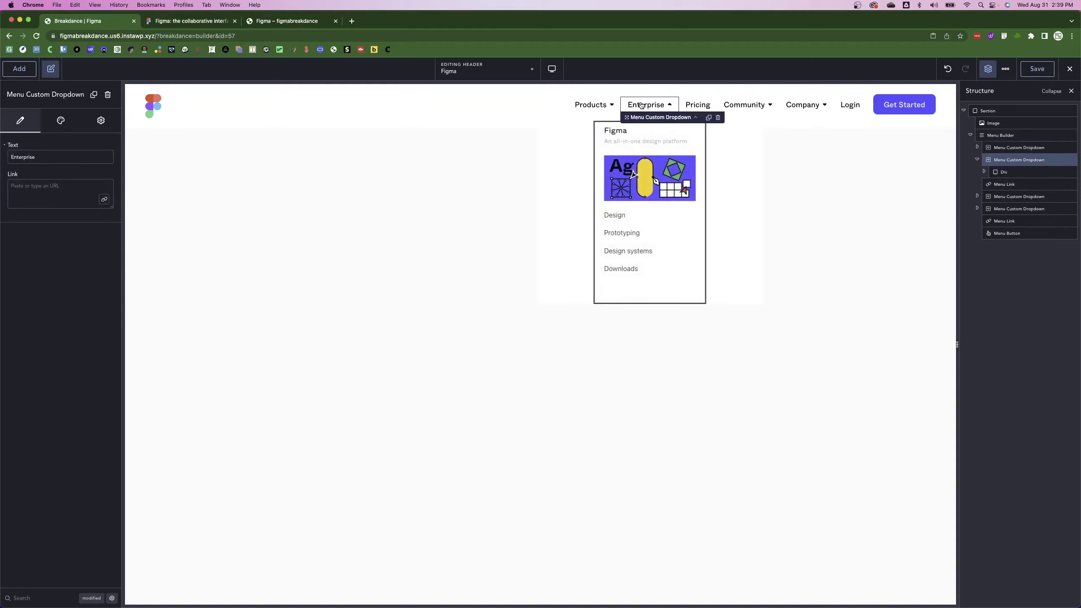
Check the items and layout of the Enterprise dropdown on the Figma website.
{"action": "left_click", "coordinate": [169, 21]}
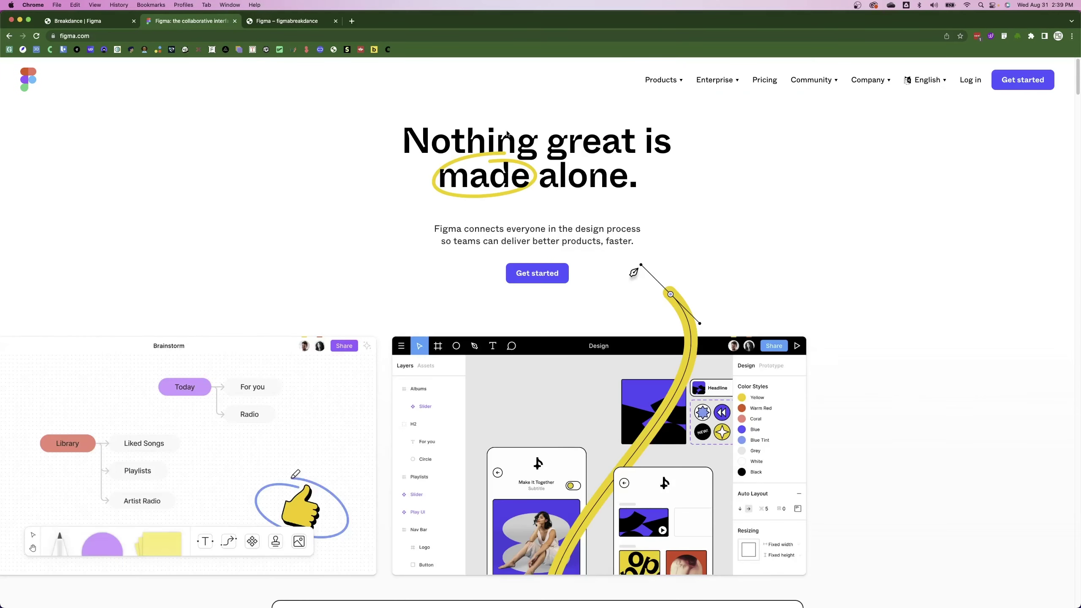
{"action": "mouse_move", "coordinate": [719, 84]}
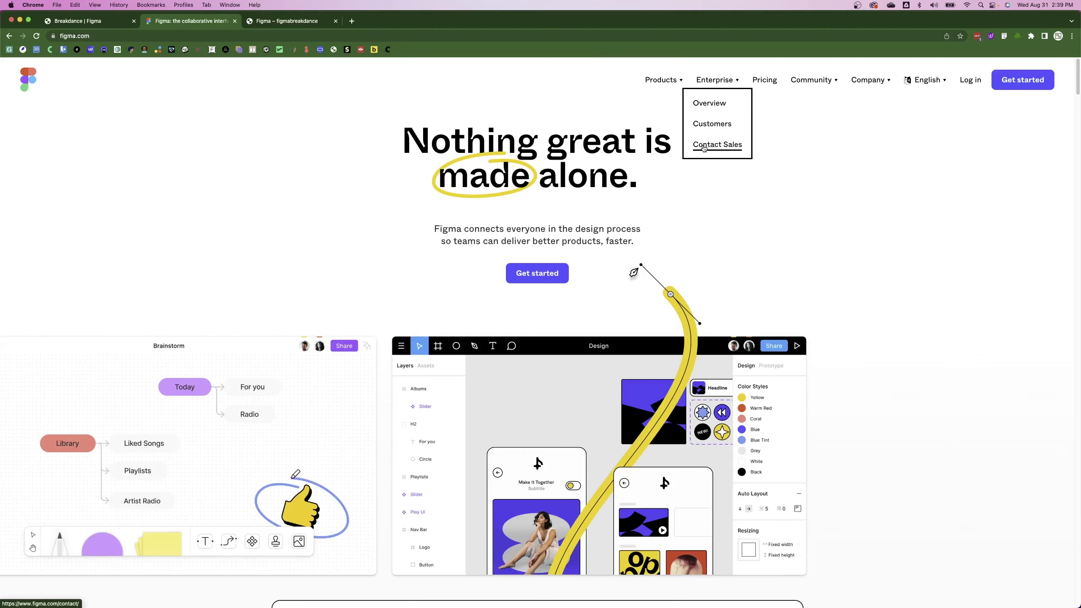
{"action": "left_click", "coordinate": [112, 21]}
Delete the heading, description text, their wrapper div and the image from the Enterprise dropdown, keeping only its list.
{"action": "left_click", "coordinate": [617, 131]}
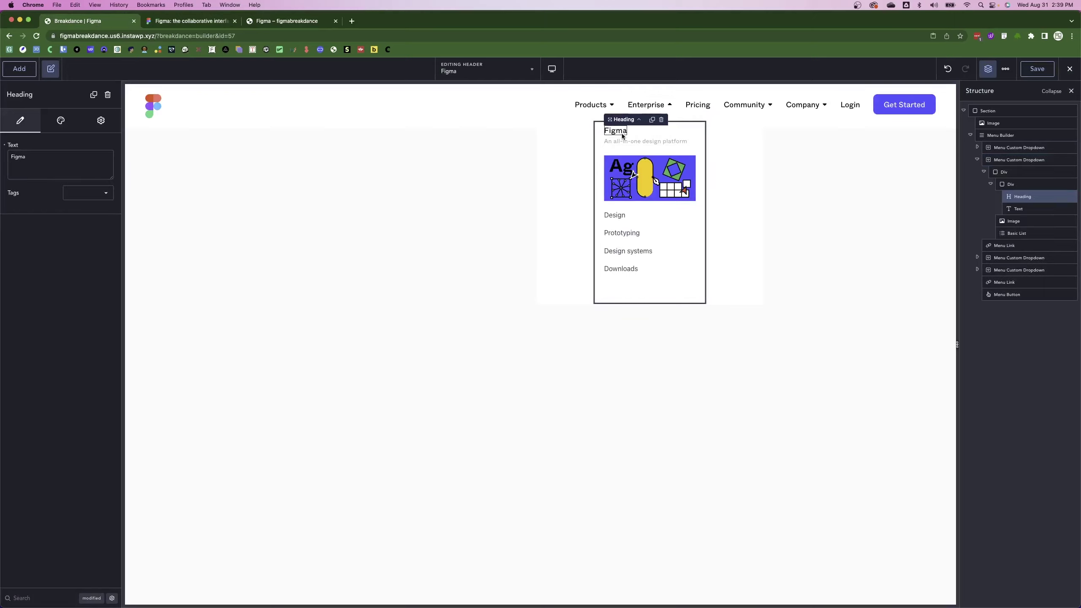
{"action": "left_click", "coordinate": [660, 121]}
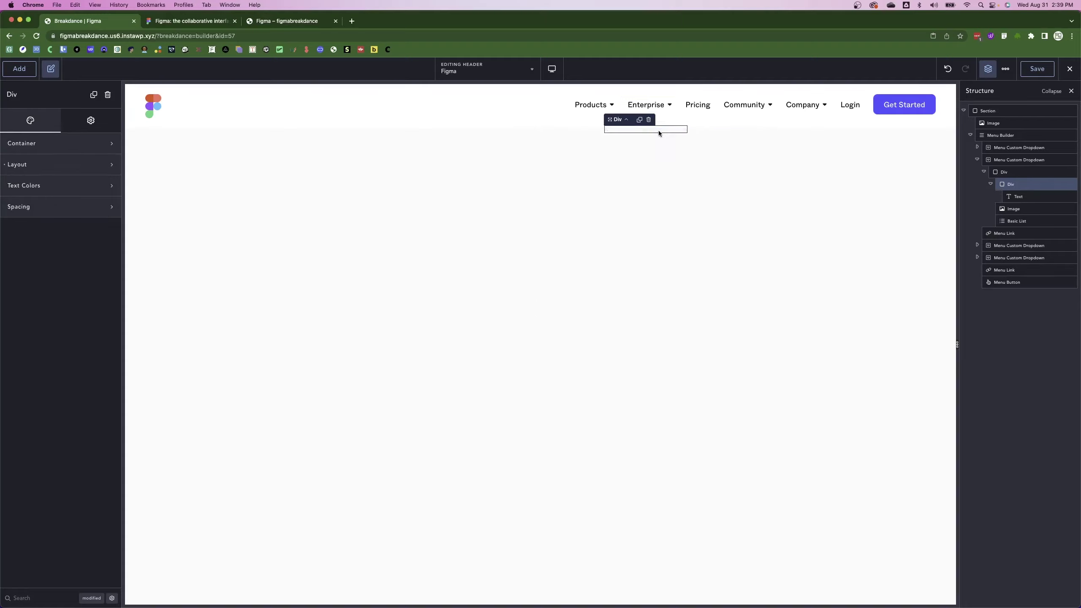
{"action": "left_click", "coordinate": [1017, 197]}
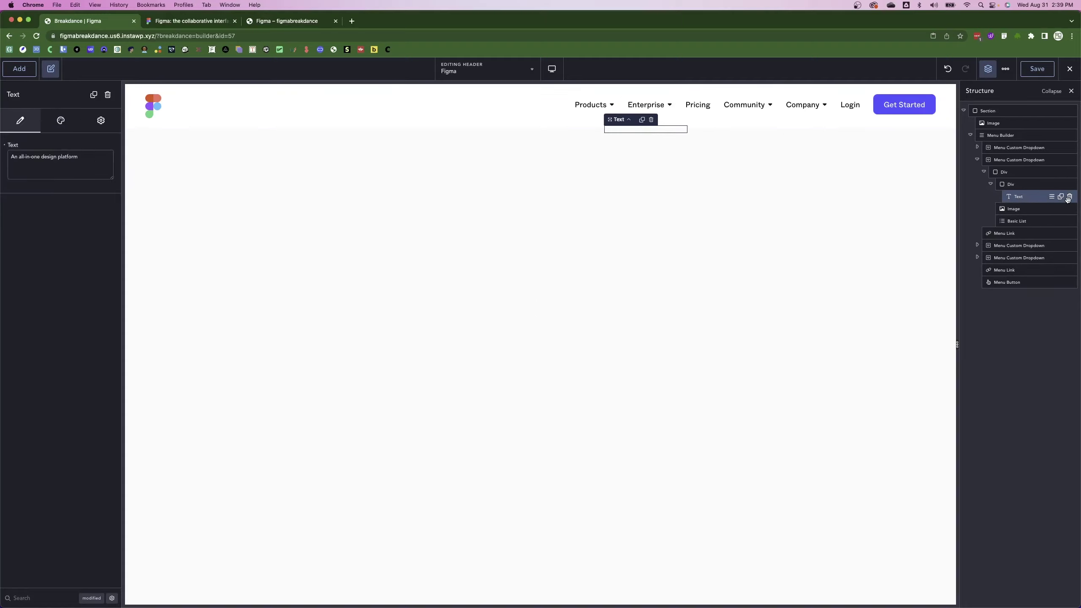
{"action": "left_click", "coordinate": [990, 187]}
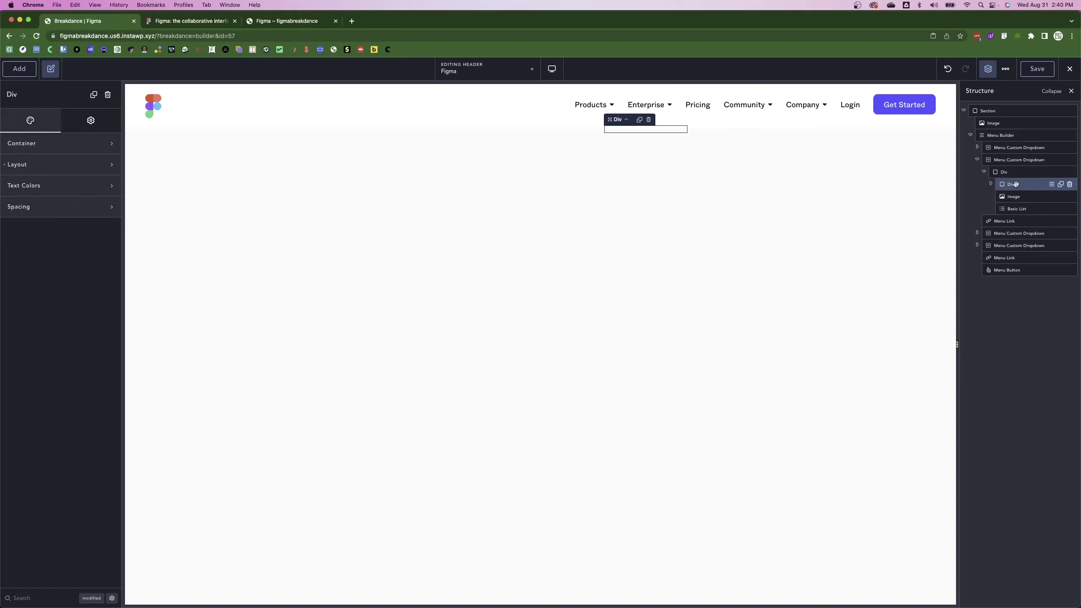
{"action": "left_click", "coordinate": [1069, 185]}
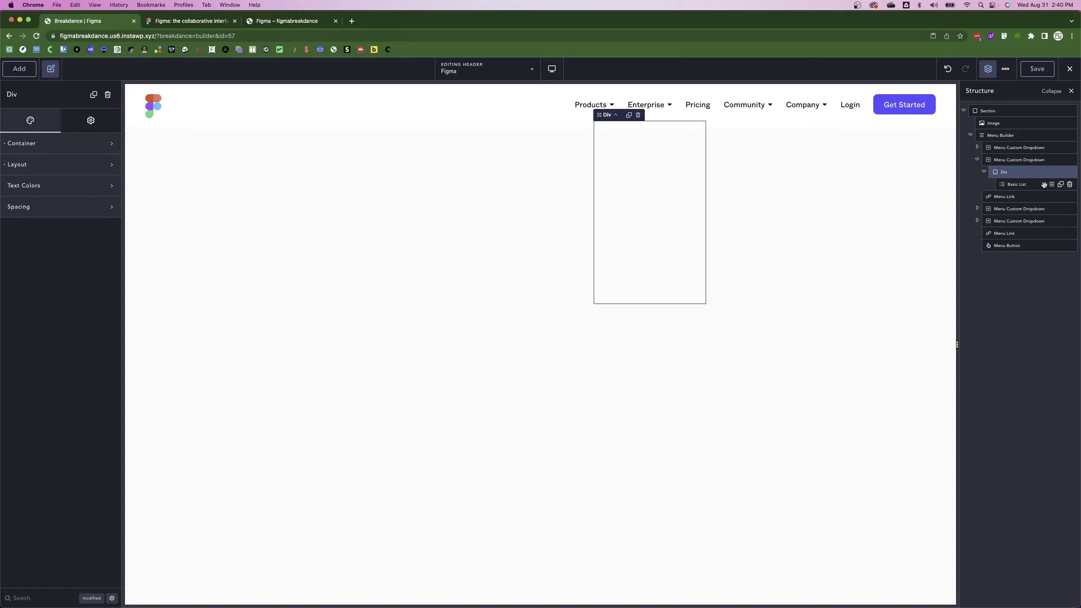
{"action": "left_click", "coordinate": [1070, 186]}
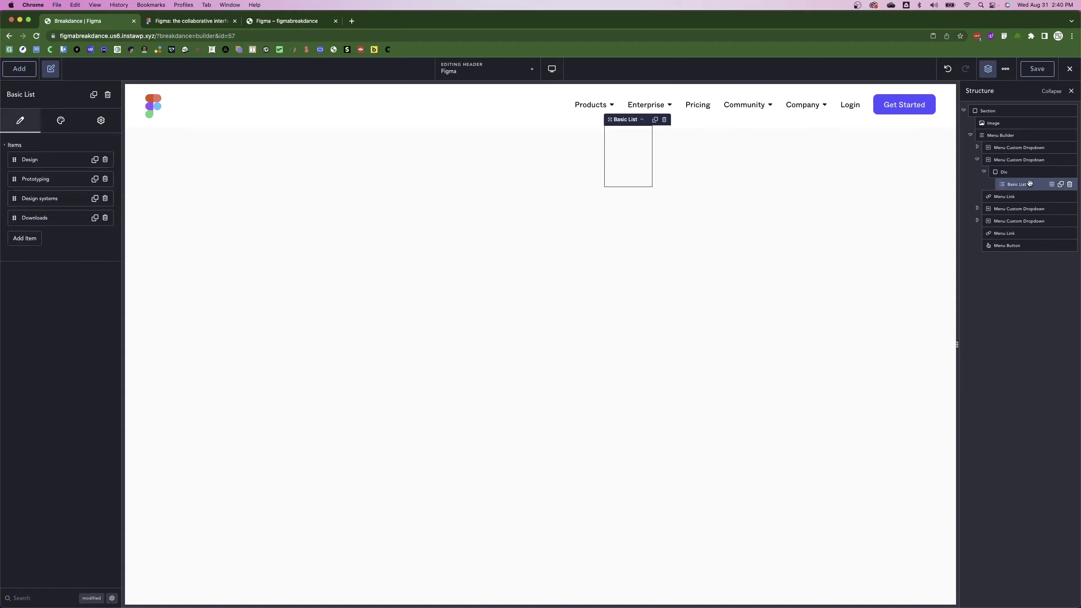
Check the Enterprise items on the Figma website and delete the Downloads item from the Enterprise dropdown's list in Breakdance.
{"action": "left_click", "coordinate": [646, 105]}
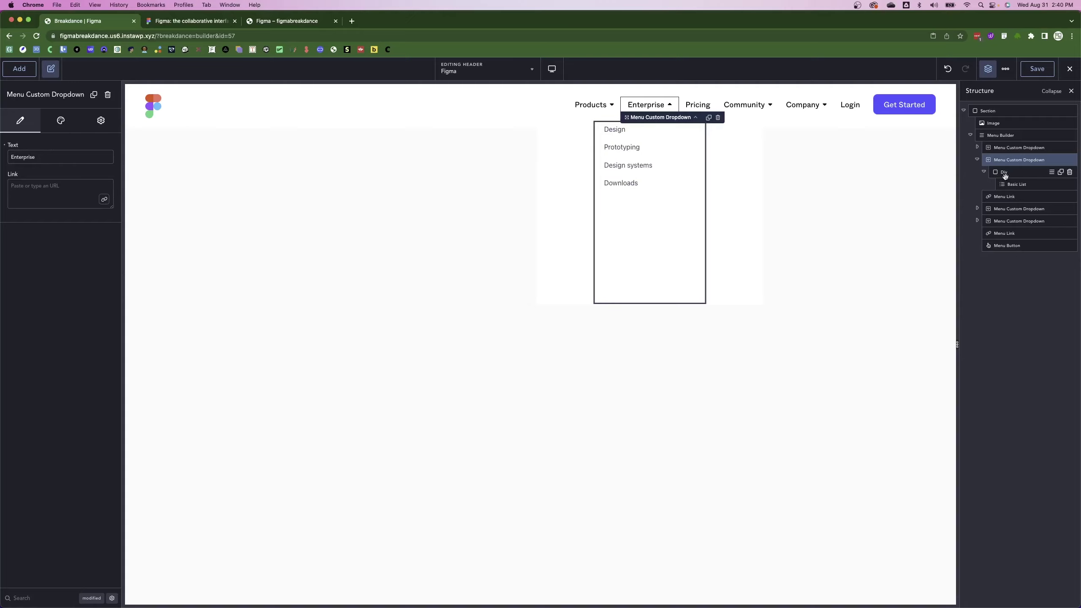
{"action": "left_click", "coordinate": [1023, 184]}
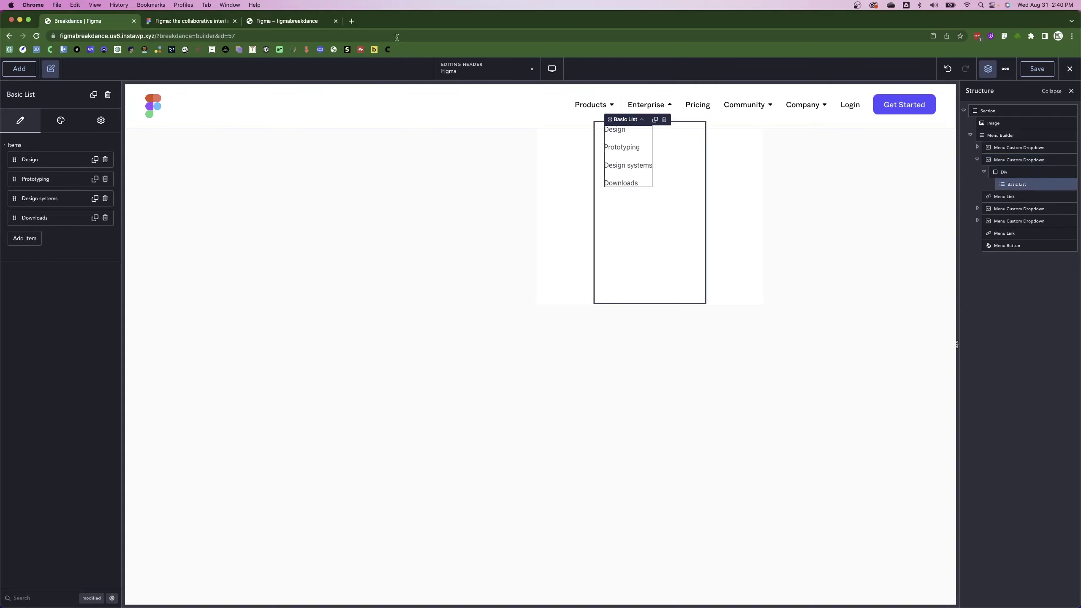
{"action": "left_click", "coordinate": [192, 21]}
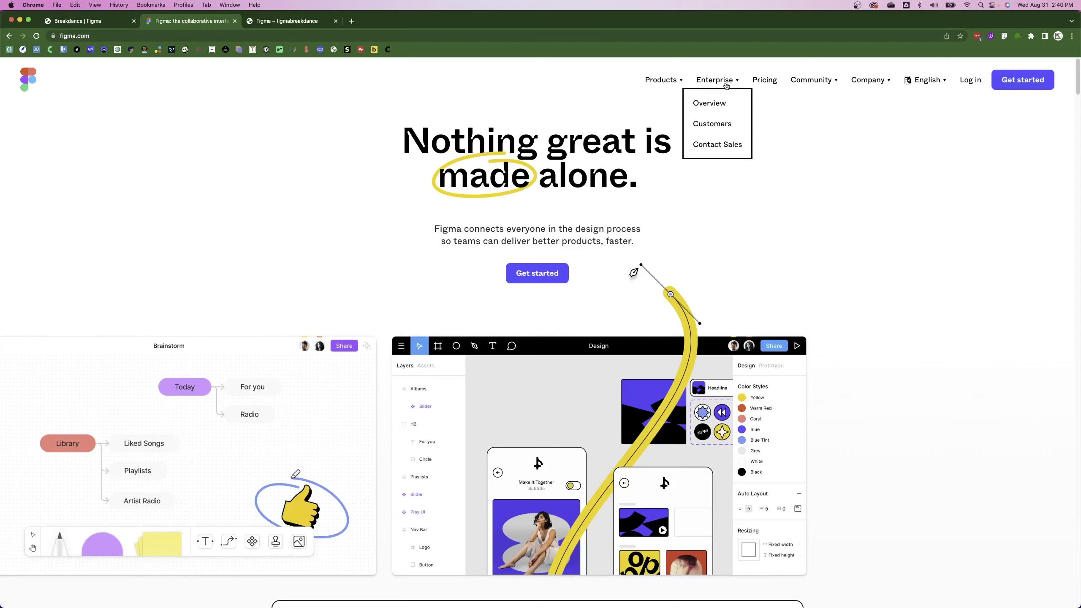
{"action": "left_click", "coordinate": [103, 25]}
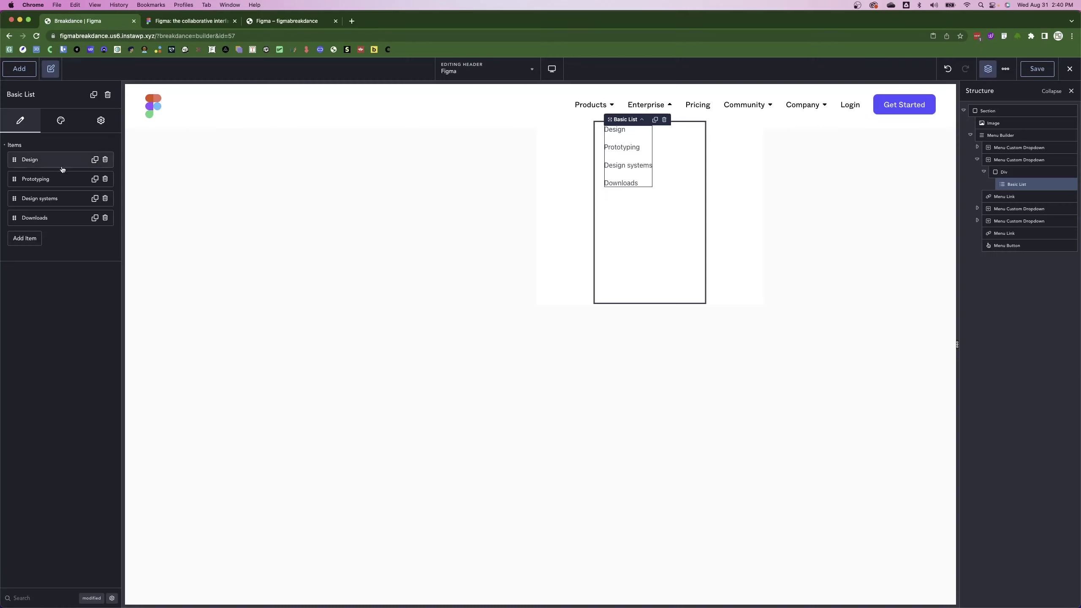
{"action": "left_click", "coordinate": [106, 218]}
Change the text of the Enterprise list's "Design" item to "Overview".
{"action": "left_click", "coordinate": [41, 159]}
{"action": "double_click", "coordinate": [53, 193]}
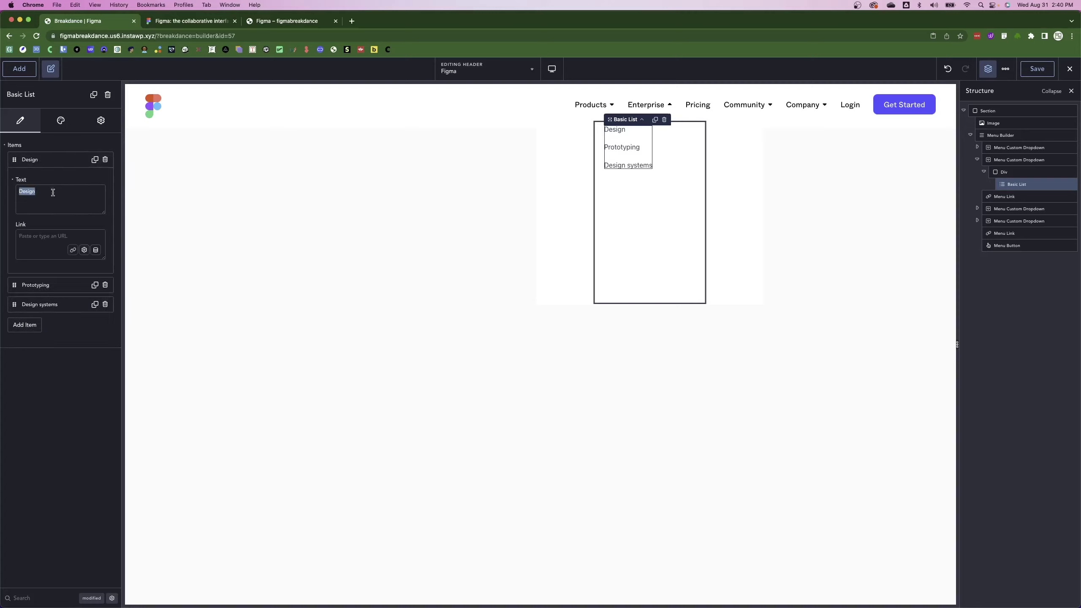
{"action": "type", "text": "Overview"}
{"action": "left_click", "coordinate": [33, 160]}
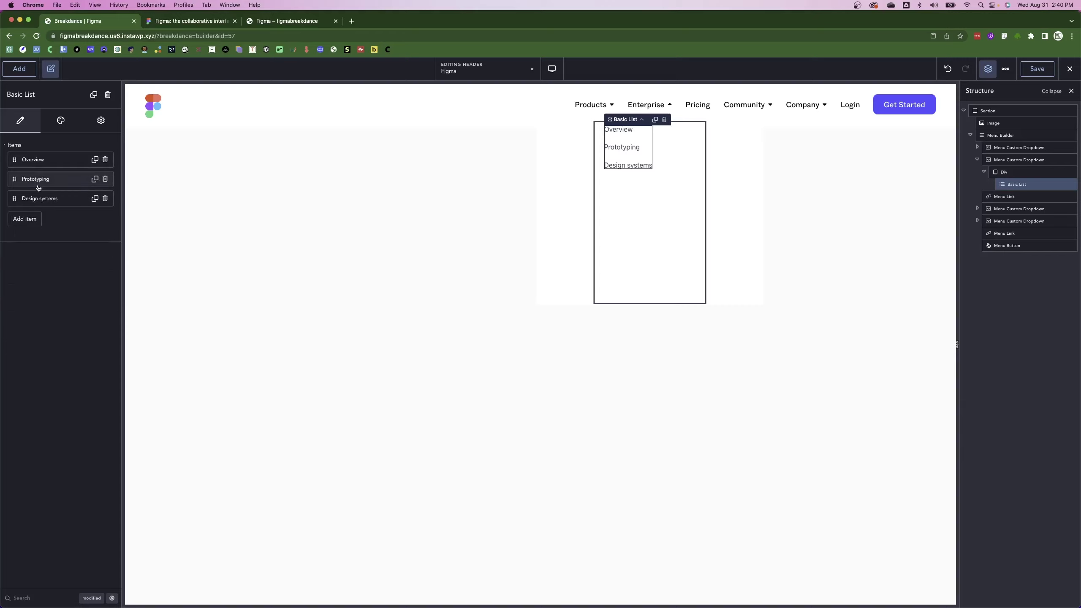
Change the text of the Enterprise list's "Prototyping" item to "Customers".
{"action": "left_click", "coordinate": [36, 180]}
{"action": "double_click", "coordinate": [64, 209]}
{"action": "type", "text": "C"}
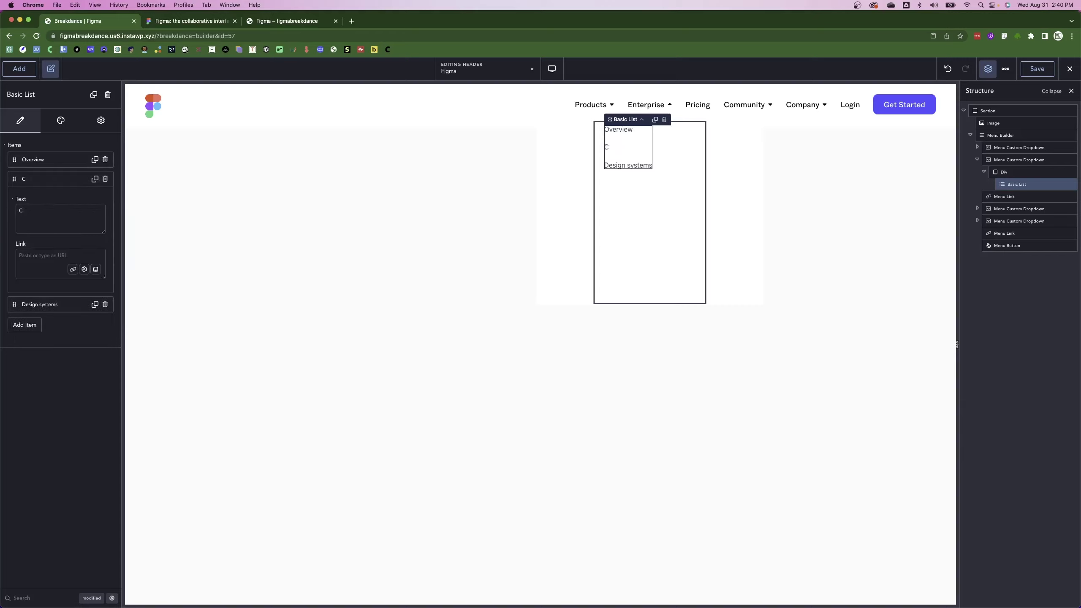
{"action": "type", "text": "ustomers"}
{"action": "left_click", "coordinate": [64, 181]}
Change the Enterprise list's "Design systems" item to "Contact Sales" and compare the list with the Enterprise dropdown on the Figma website.
{"action": "left_click", "coordinate": [54, 202]}
{"action": "triple_click", "coordinate": [66, 238]}
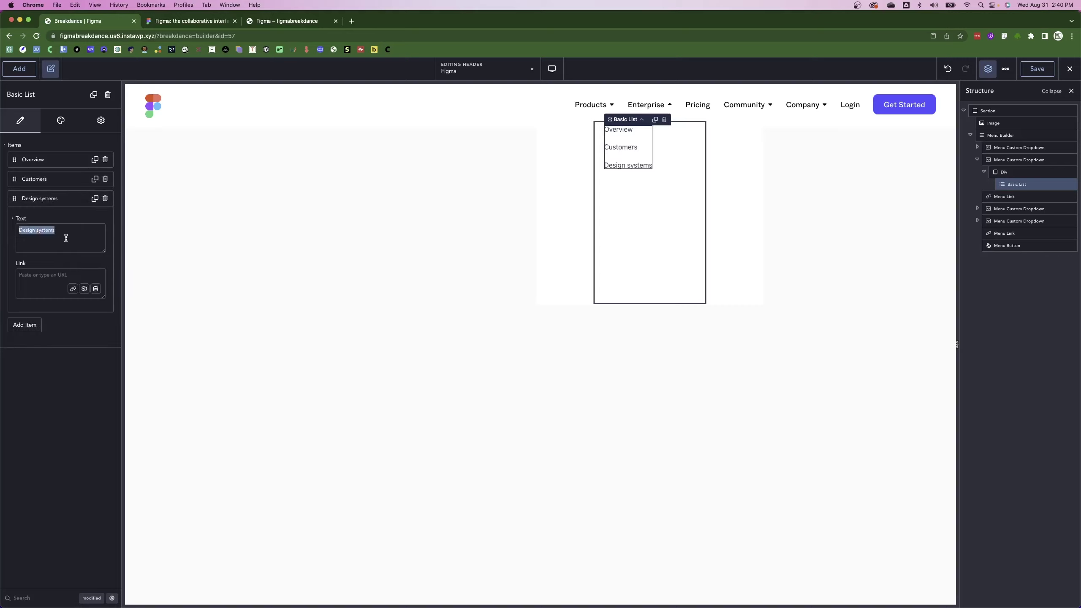
{"action": "type", "text": "Contact "}
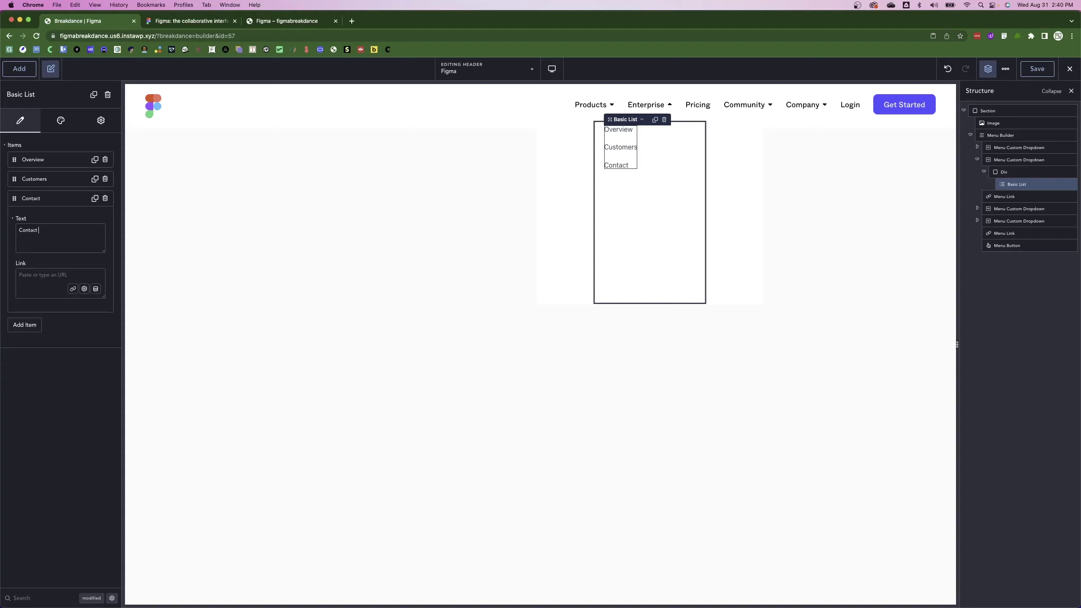
{"action": "type", "text": "Sales"}
{"action": "left_click", "coordinate": [206, 22]}
{"action": "mouse_move", "coordinate": [714, 84]}
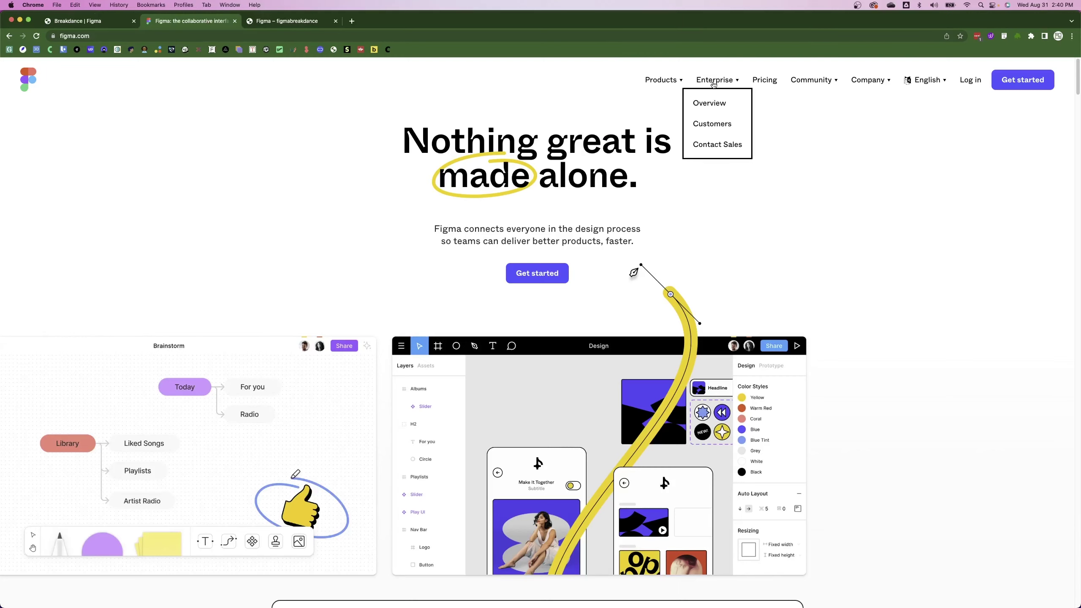